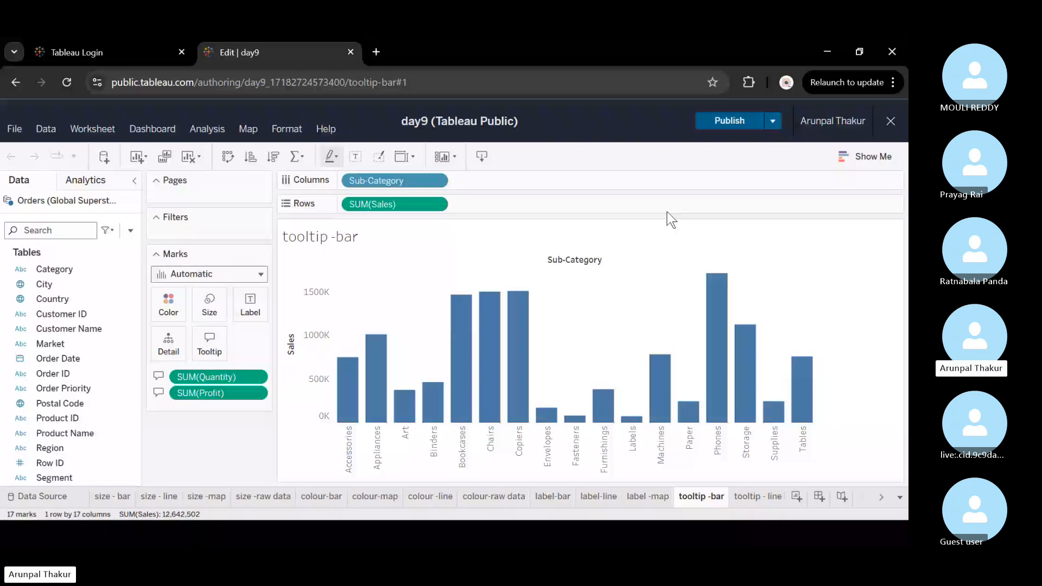
Try removing the Profit and Quantity fields from the tooltip-bar sheet's marks and check the bars' tooltips without them
key(F11)
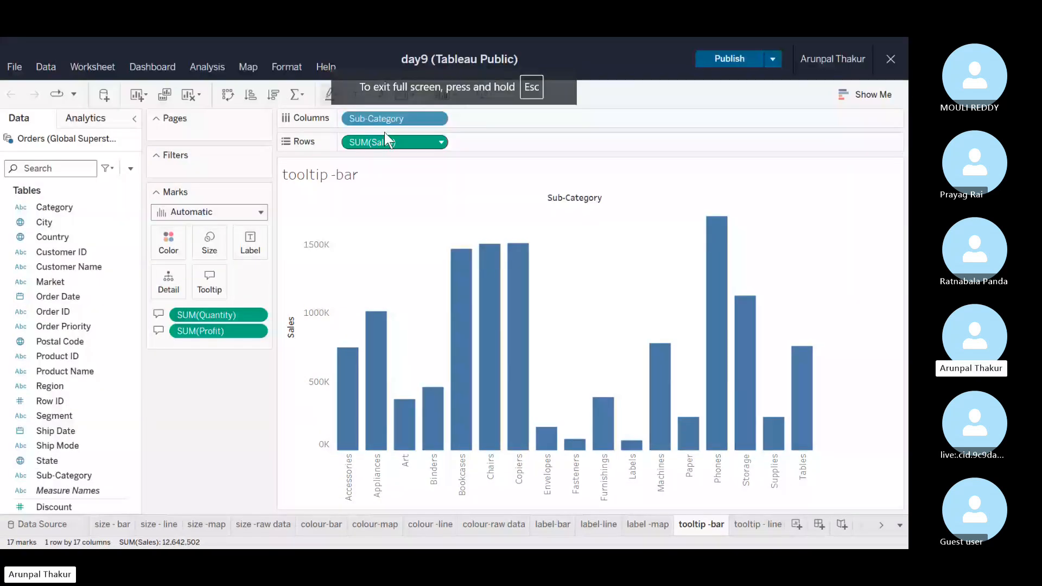
mouse_move(588, 446)
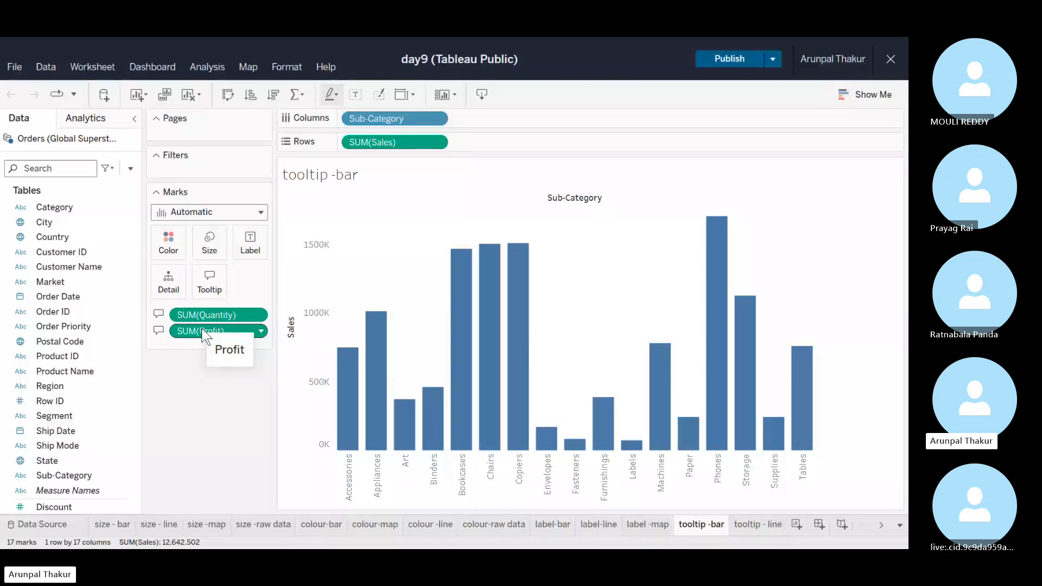
drag(203, 329, 200, 376)
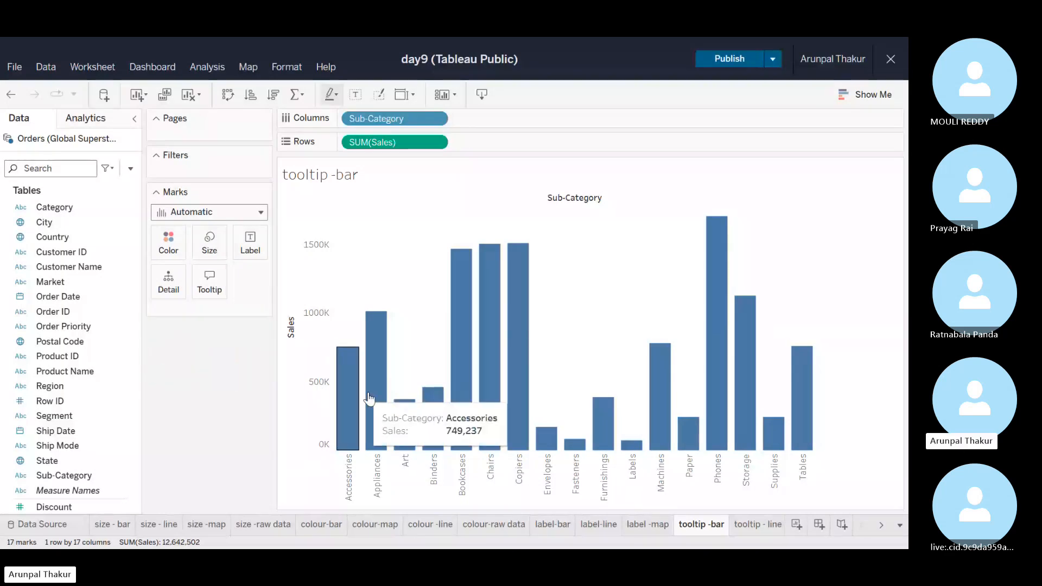
mouse_move(370, 399)
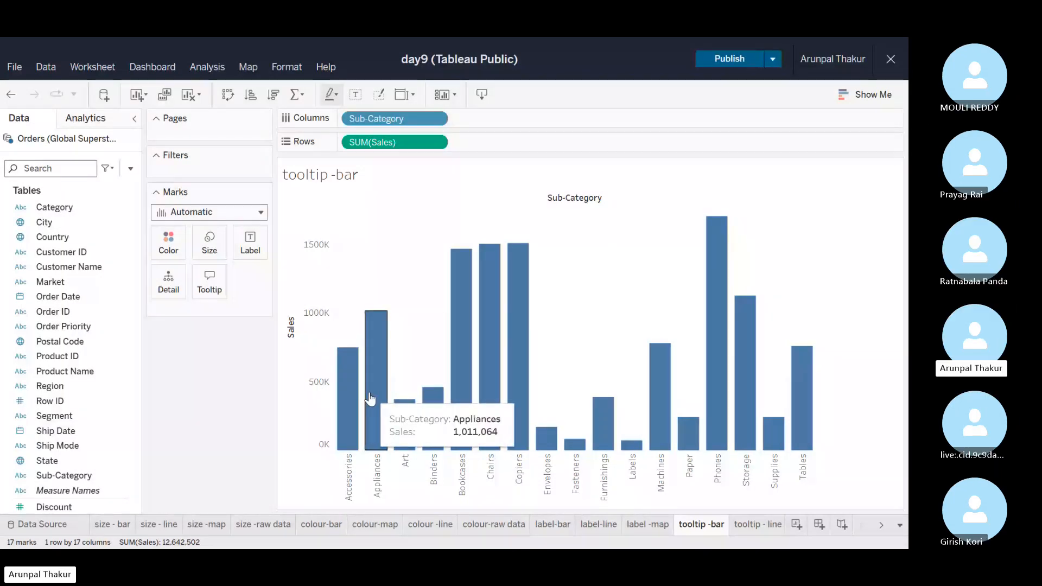
mouse_move(510, 372)
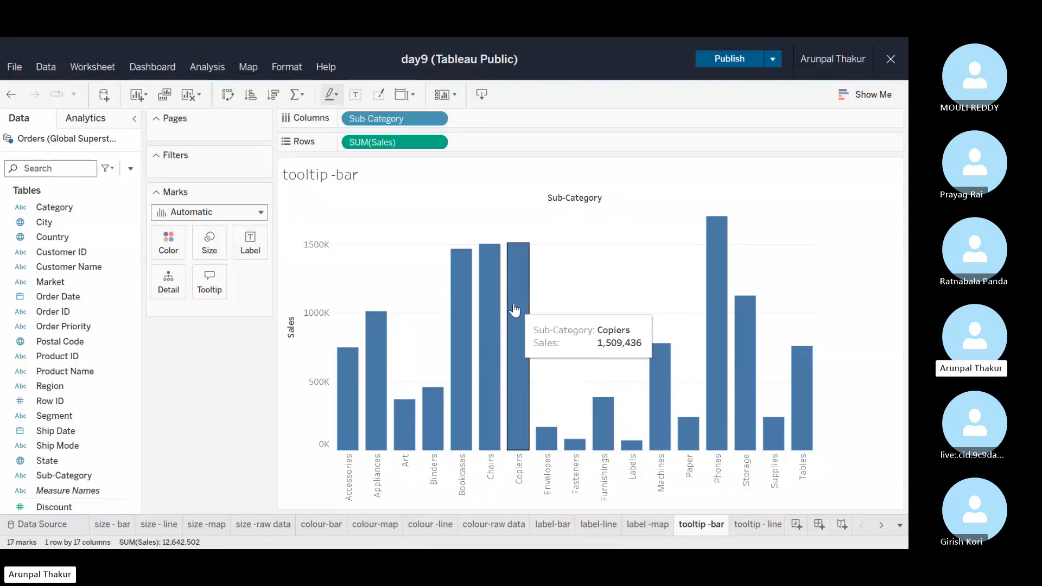
mouse_move(451, 325)
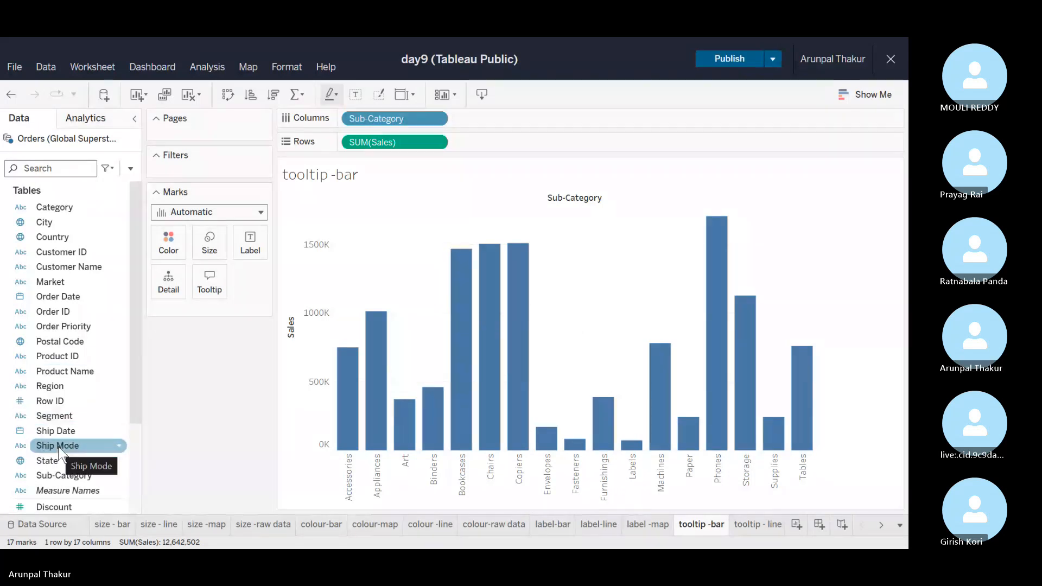
Undo the removal of the Quantity and Profit tooltip fields on the tooltip-bar sheet
key(ctrl+z)
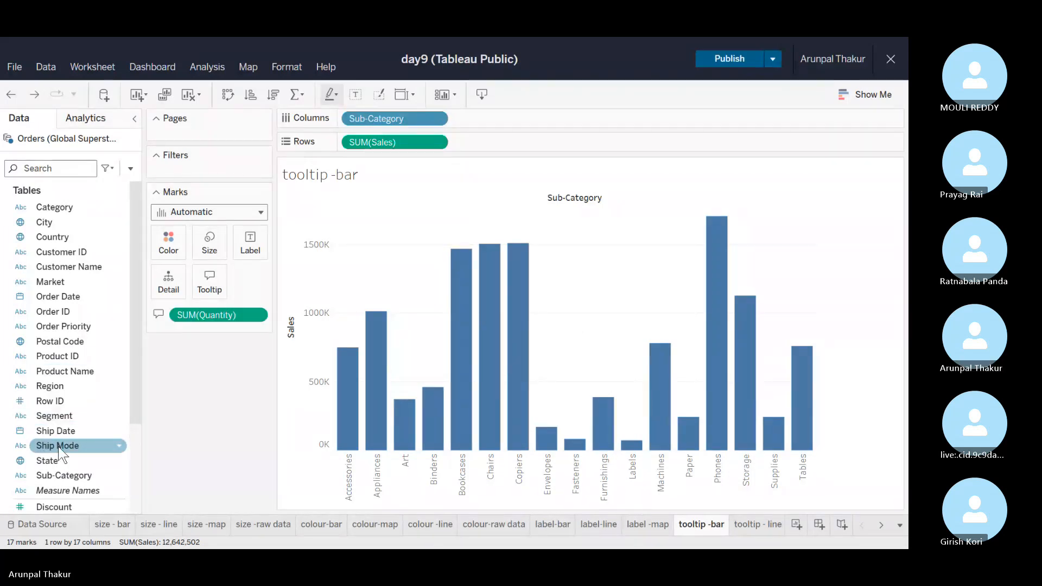
key(ctrl+z)
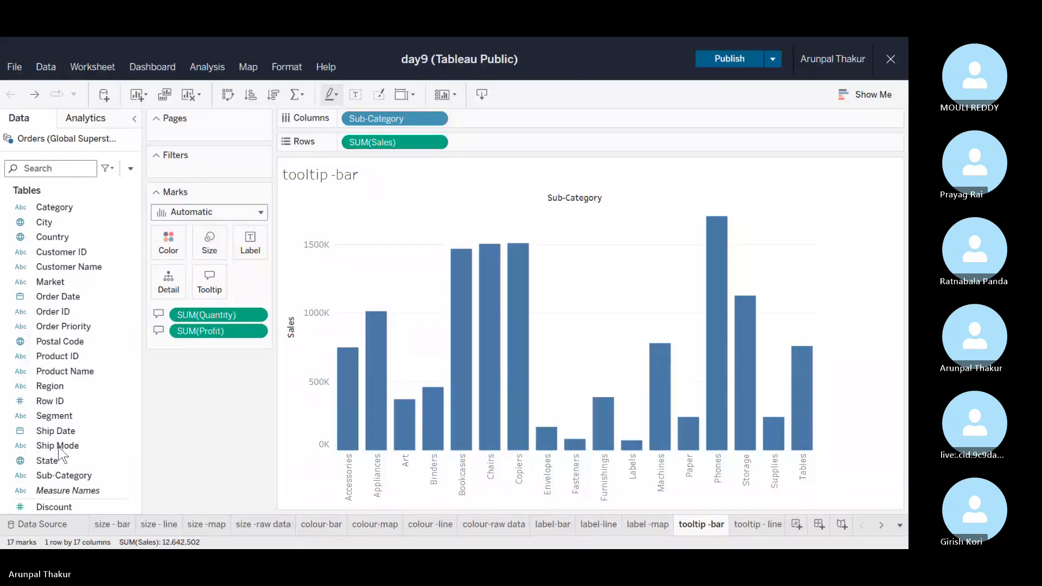
mouse_move(465, 372)
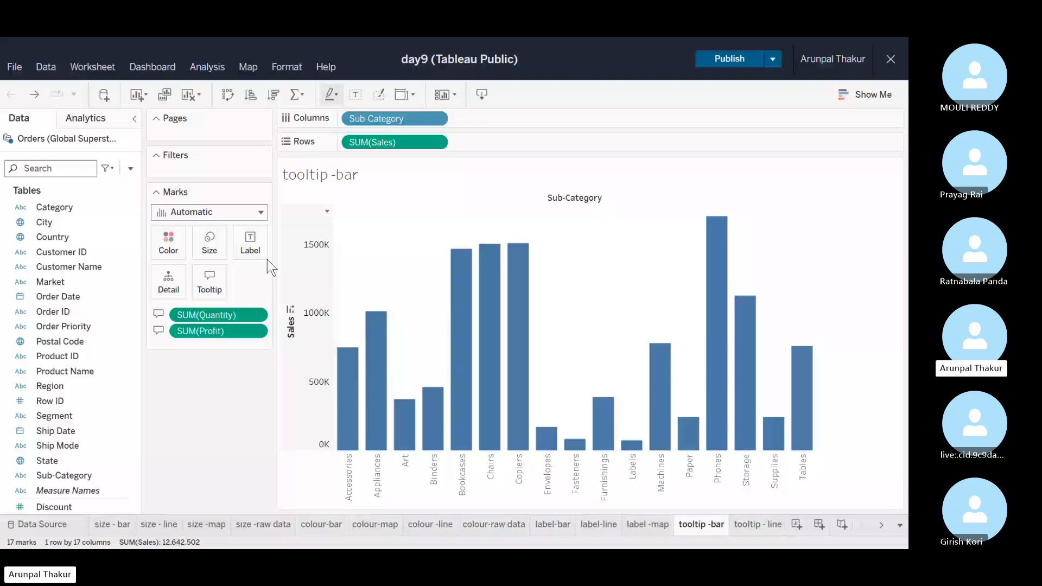
mouse_move(709, 317)
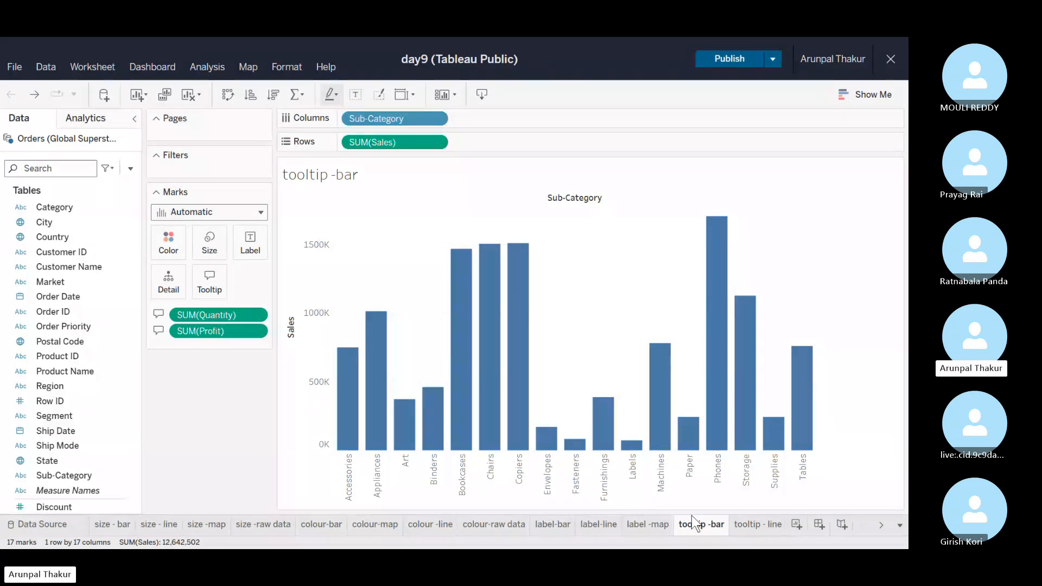
On the tooltip - line sheet, replace the existing tooltip fields with Profit and Quantity and check the line's tooltip
click(748, 524)
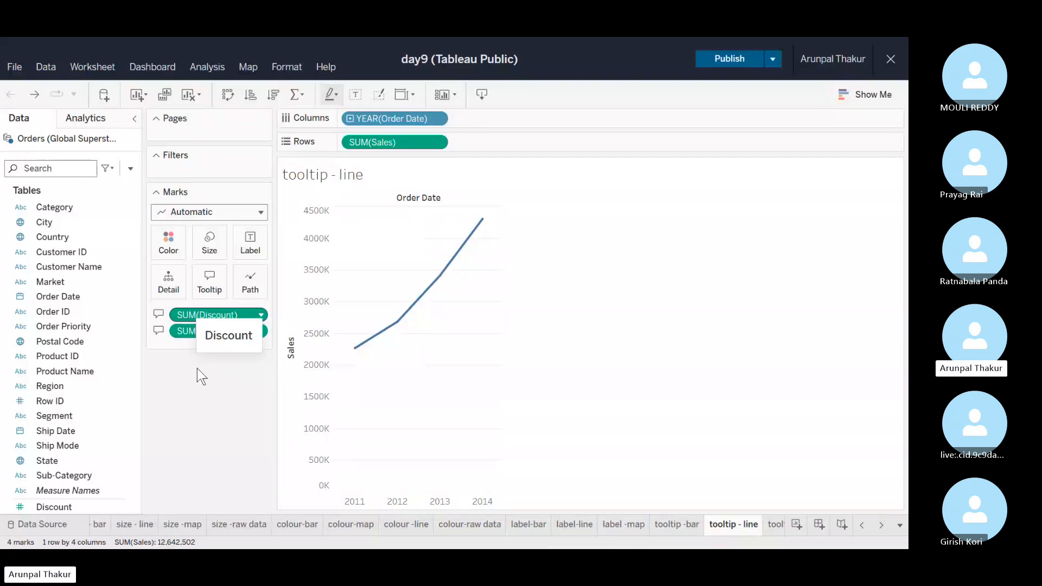
drag(197, 368, 196, 373)
scroll(66, 380, down, 3)
drag(66, 408, 213, 278)
mouse_move(396, 327)
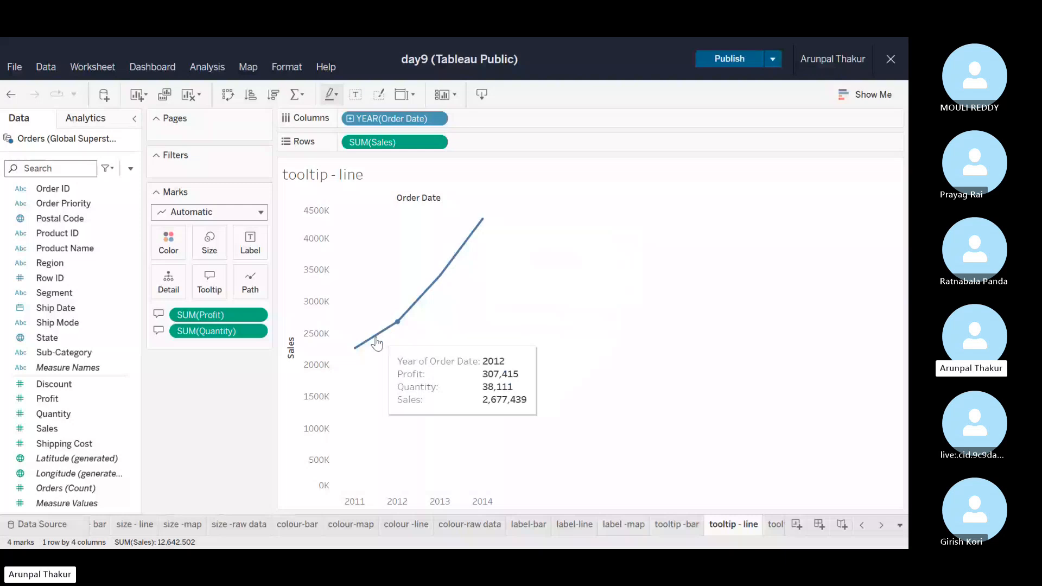
mouse_move(368, 359)
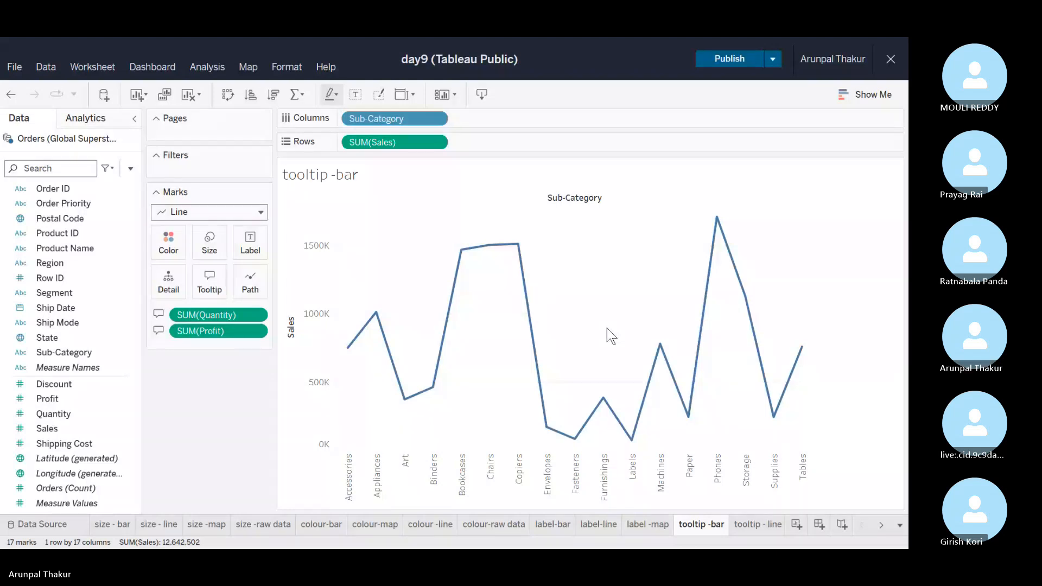
Set the mark type of the tooltip-bar sheet to Automatic
click(261, 215)
click(239, 235)
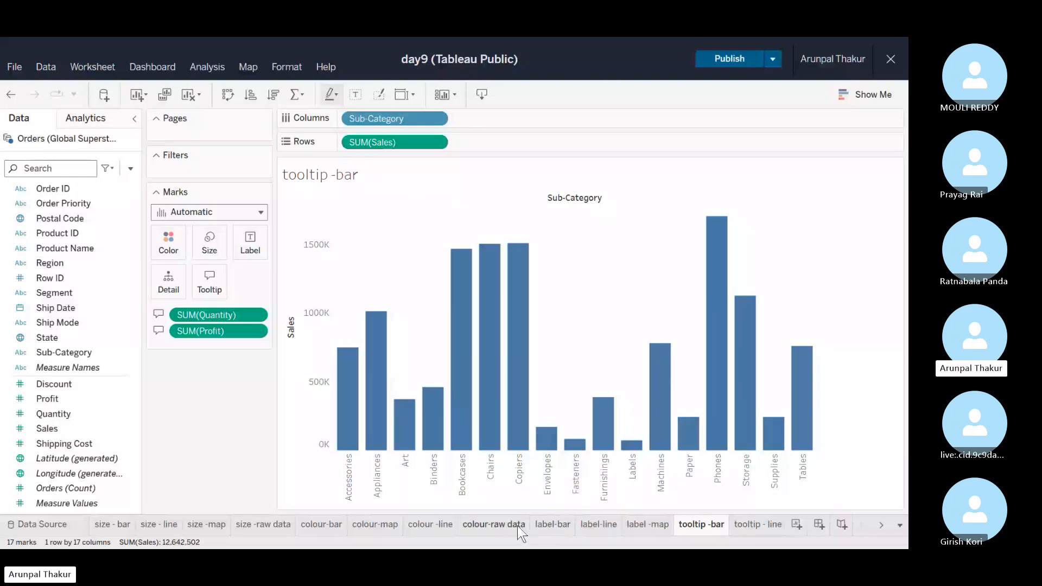
Go through the tooltip - line sheet to the tooltip-map sheet and view the tooltip of a country on the map
click(758, 525)
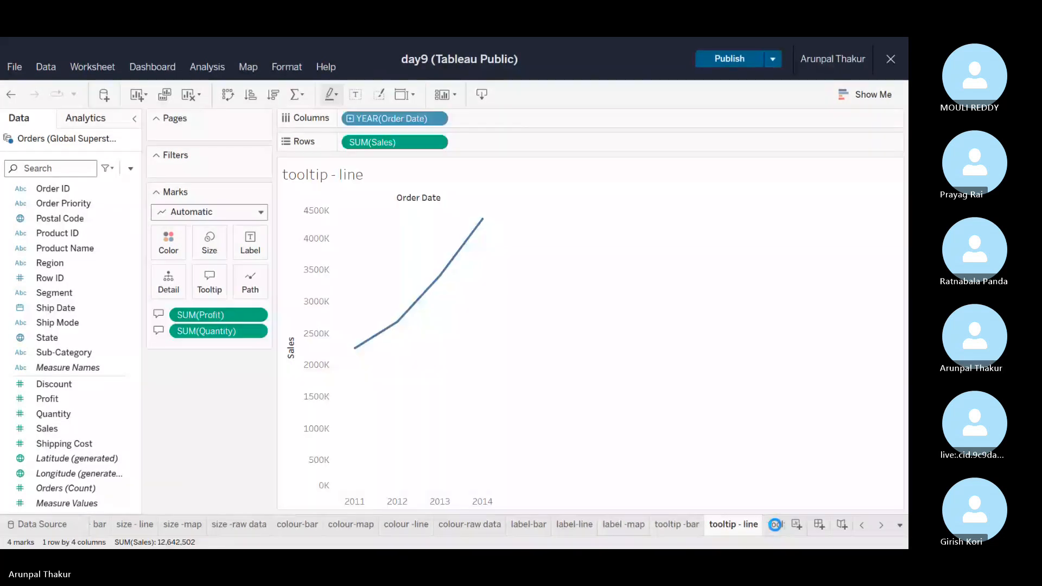
click(775, 525)
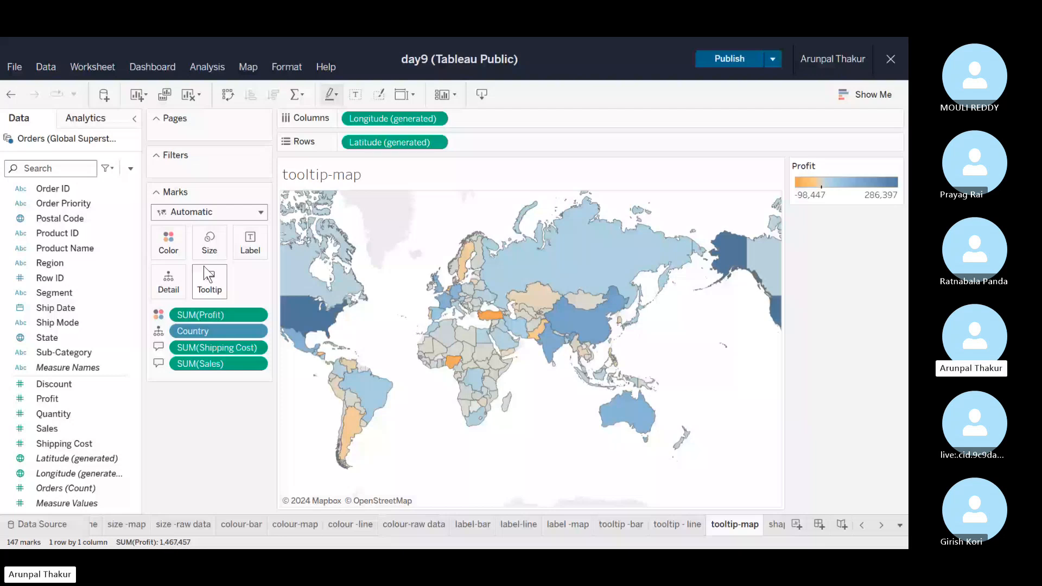
mouse_move(527, 324)
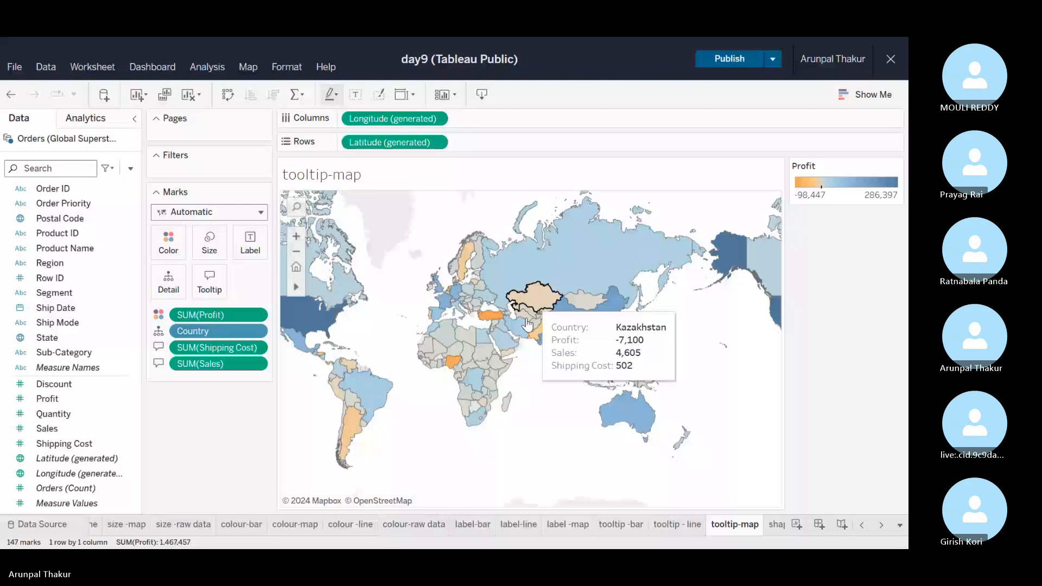
mouse_move(474, 342)
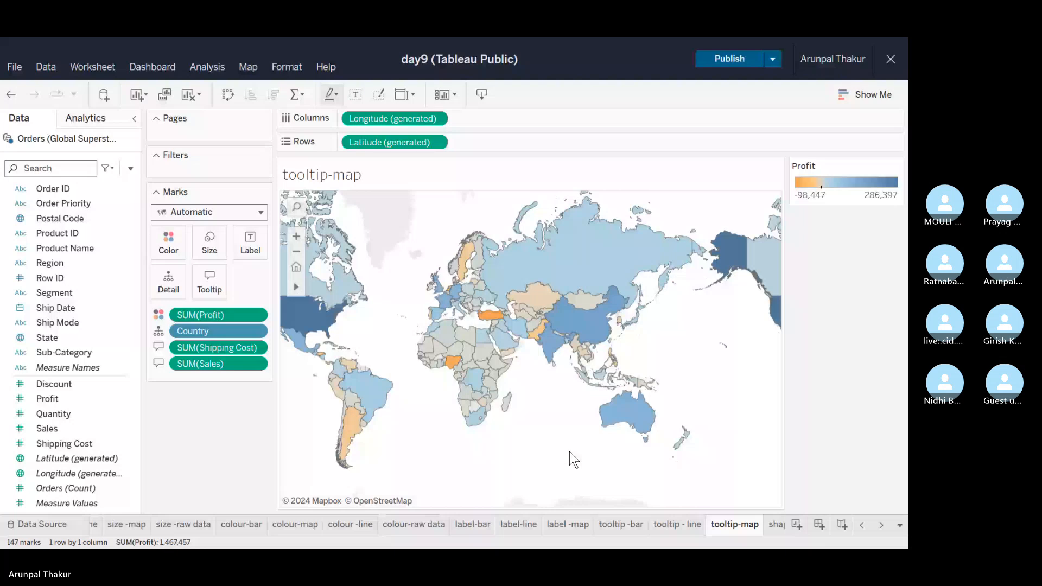
Compare the mark options offered on the shapes sheet with those on the tooltip-map sheet
click(773, 525)
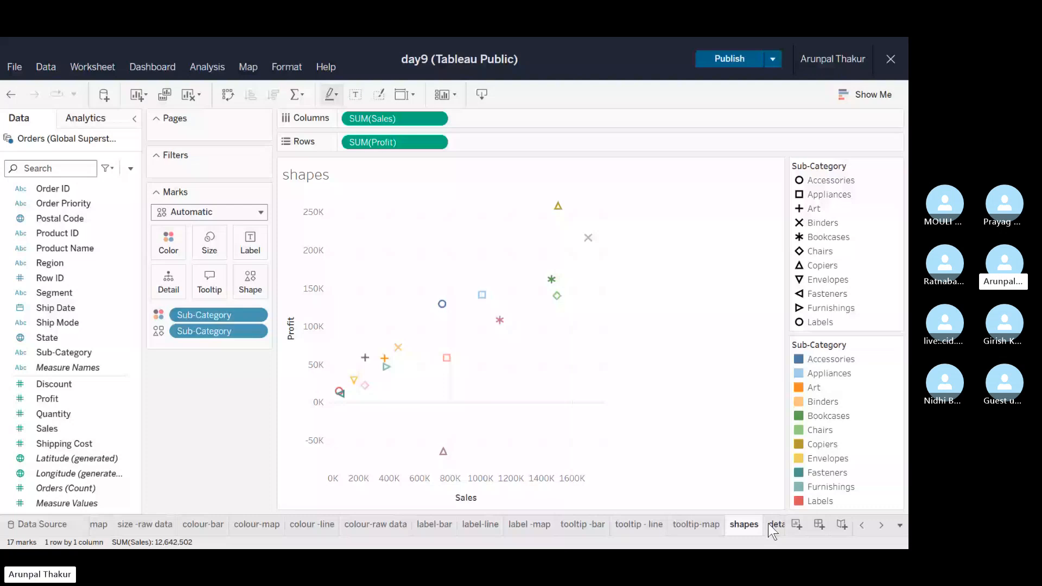
click(685, 524)
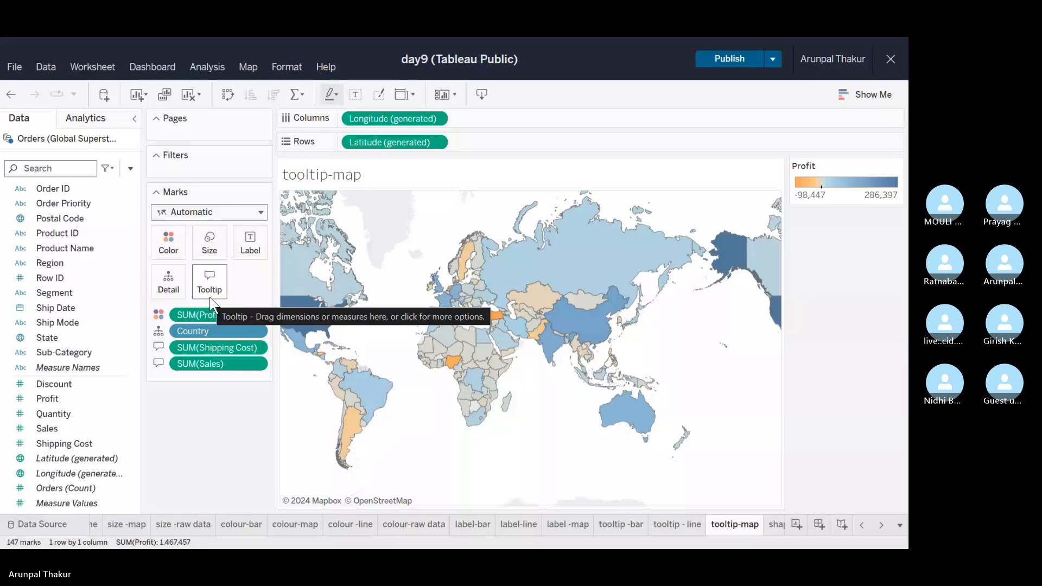
click(776, 524)
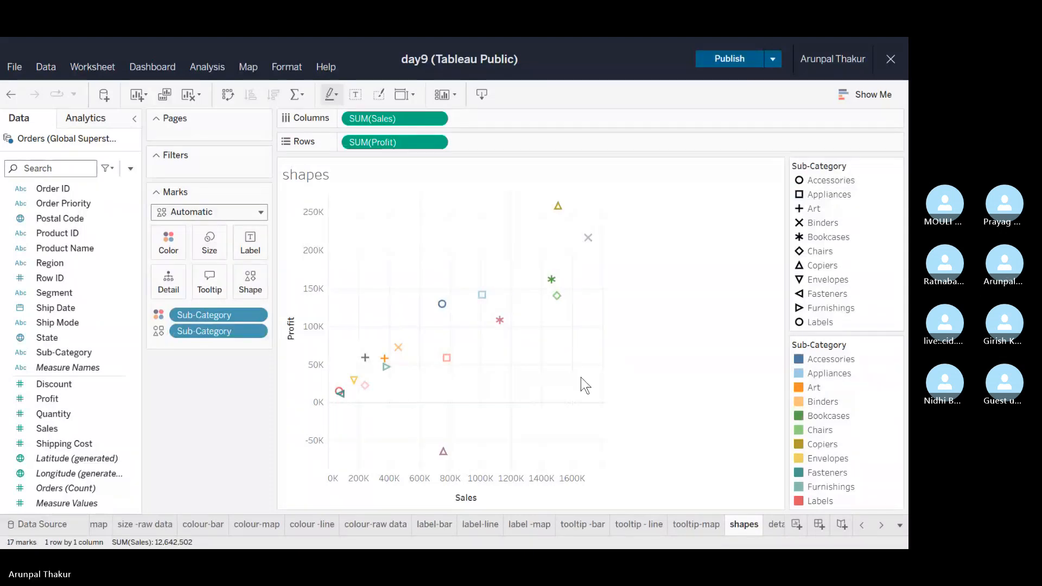
click(681, 522)
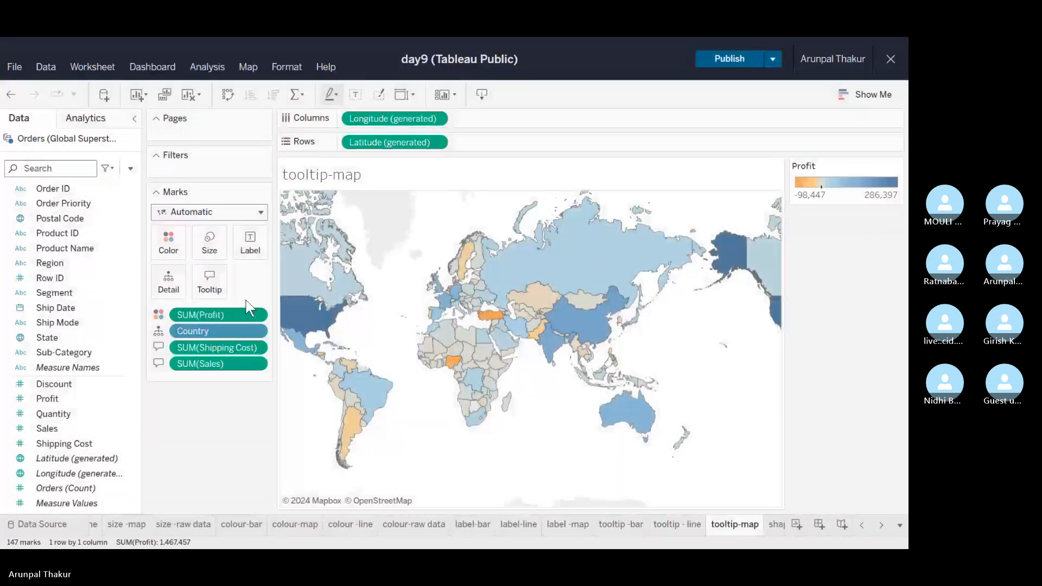
On the label-line sheet, change the path's line pattern to dashed
click(518, 524)
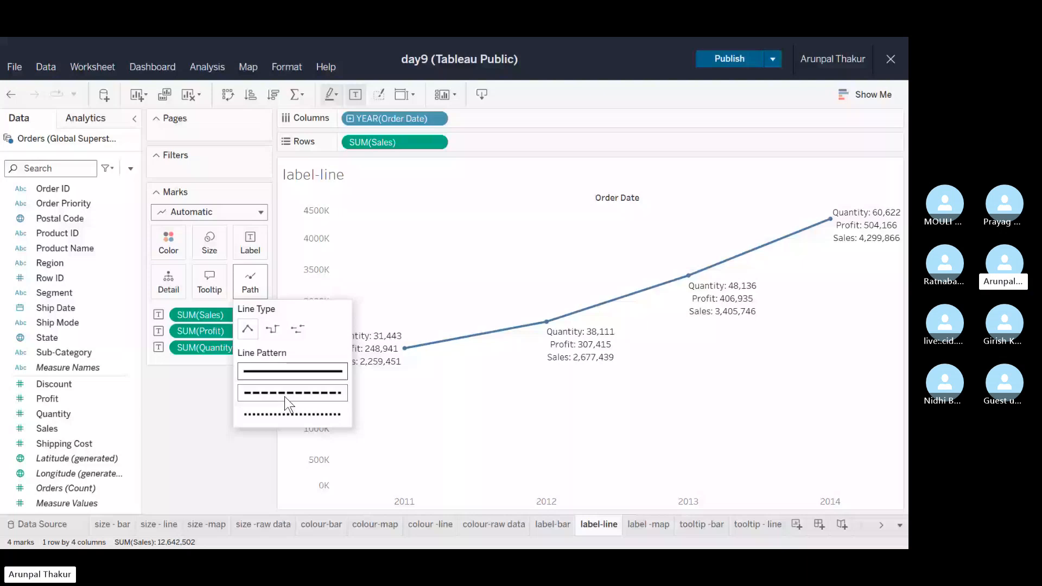
click(284, 396)
Open the shapes sheet and view the tooltip of the Copiers mark in the scatter plot
click(881, 525)
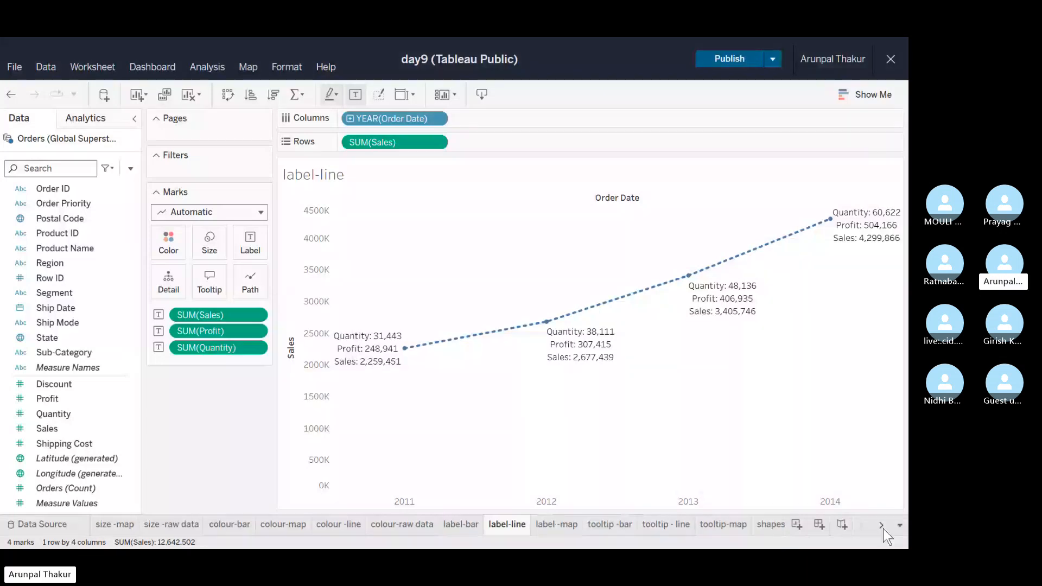
click(770, 524)
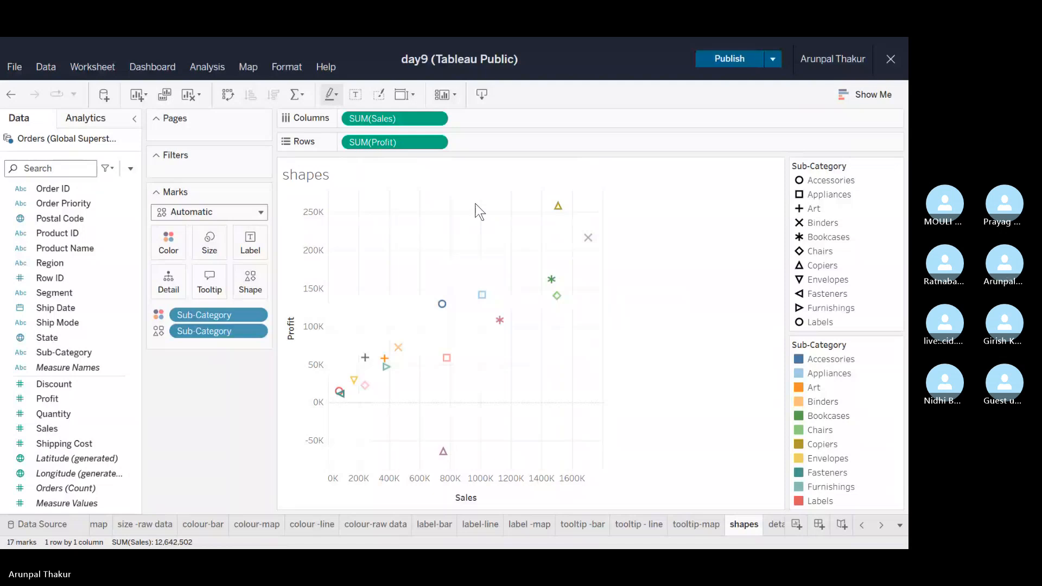
mouse_move(561, 207)
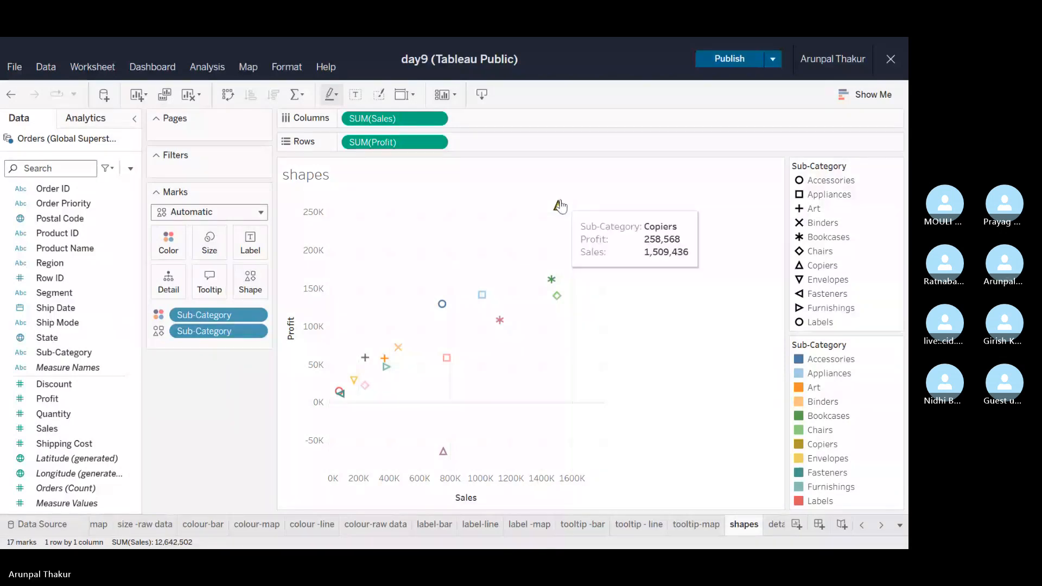
Leave full screen, switch to the day8 workbook in Tableau Desktop, and clear Sheet 13
key(F11)
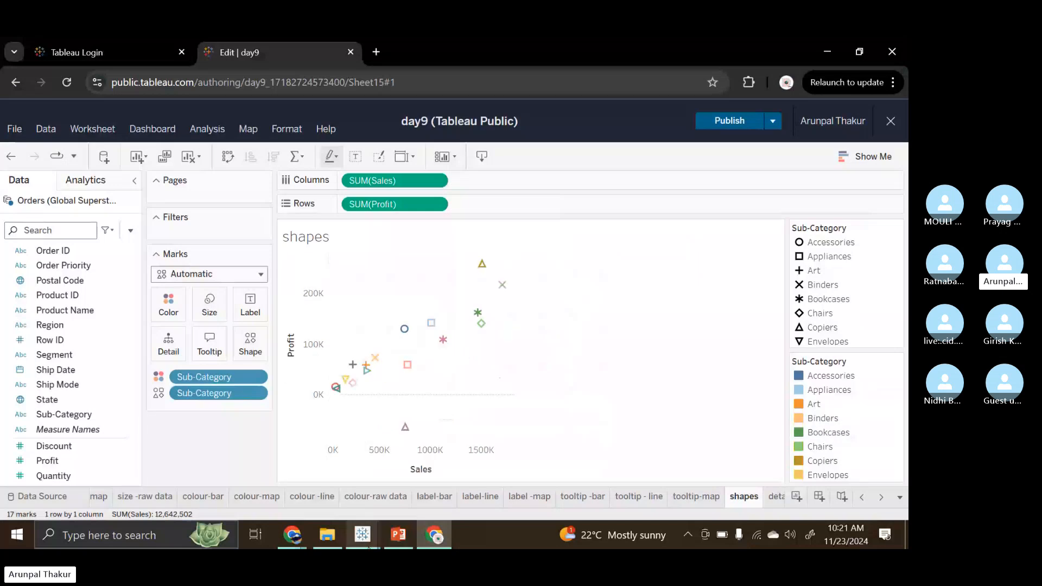
mouse_move(368, 548)
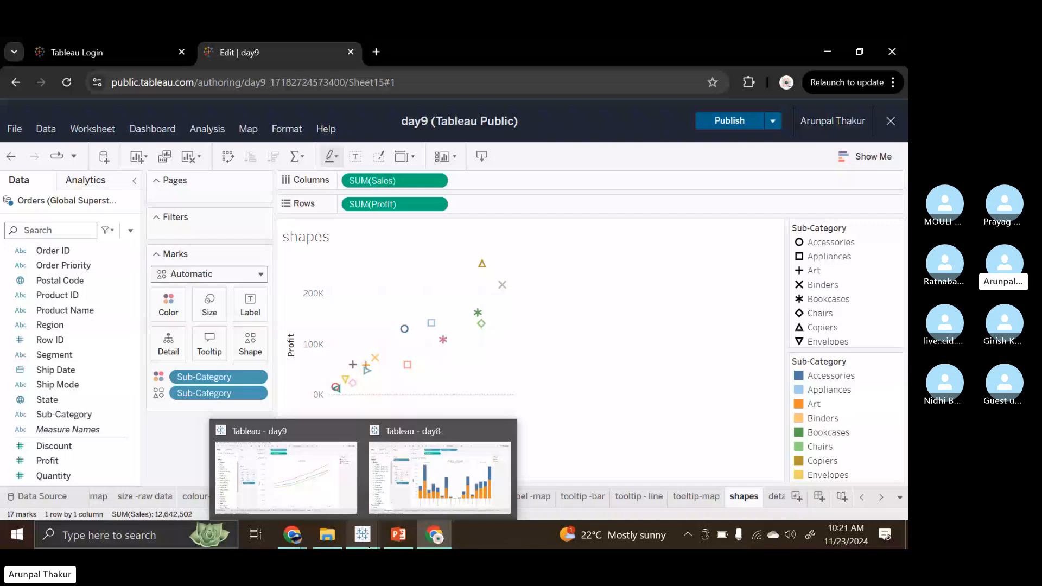
click(439, 472)
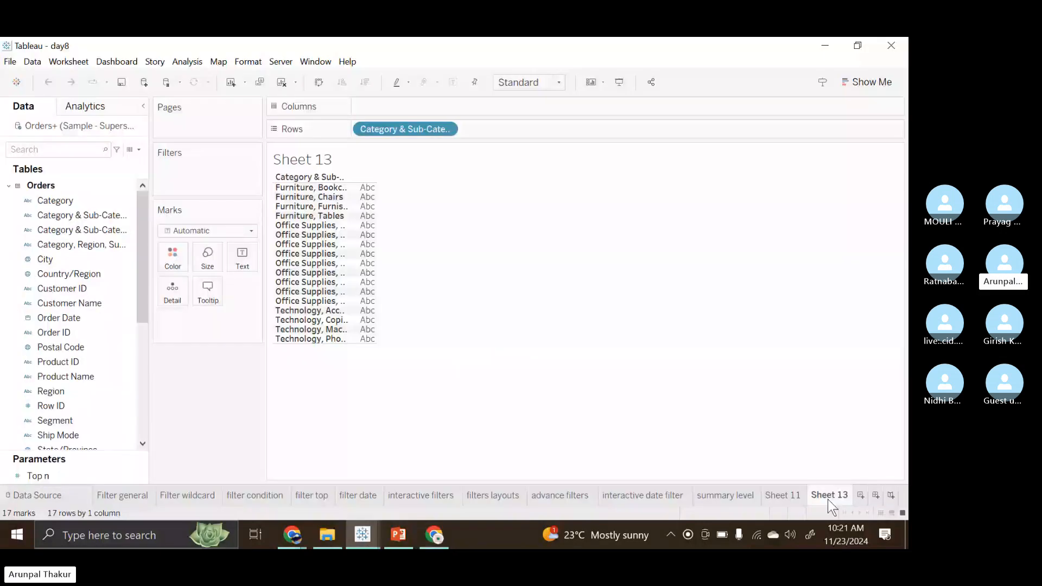
key(alt+shift+BackSpace)
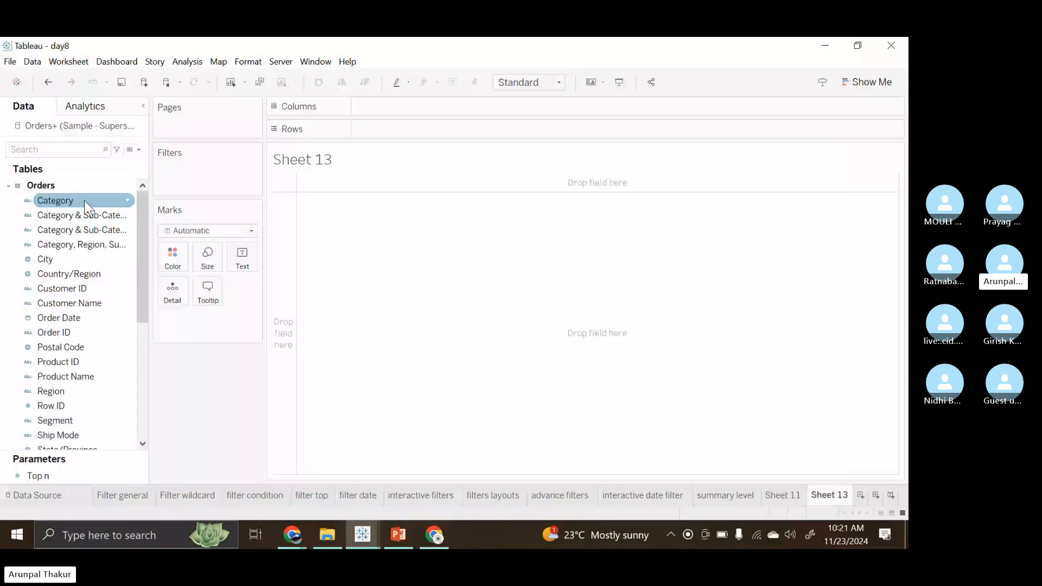
Build a scatter plot on Sheet 13 with Sales on Rows and Profit on Columns
scroll(71, 304, down, 6)
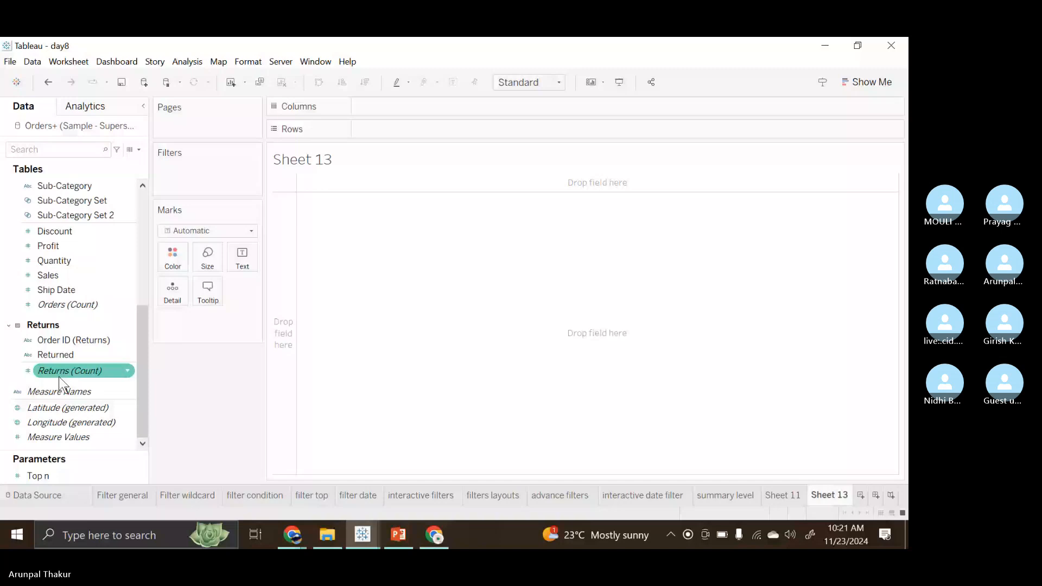
scroll(60, 383, up, 2)
mouse_move(48, 363)
mouse_down()
mouse_move(261, 242)
mouse_move(389, 133)
mouse_up()
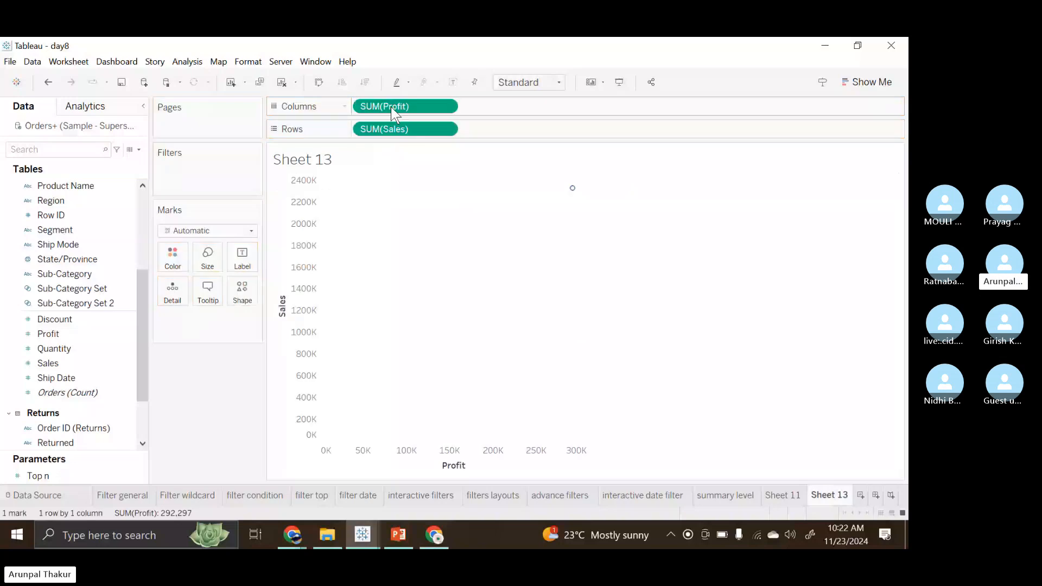
Change the scatter plot's mark shape to a filled symbol and color the marks by Category
click(242, 291)
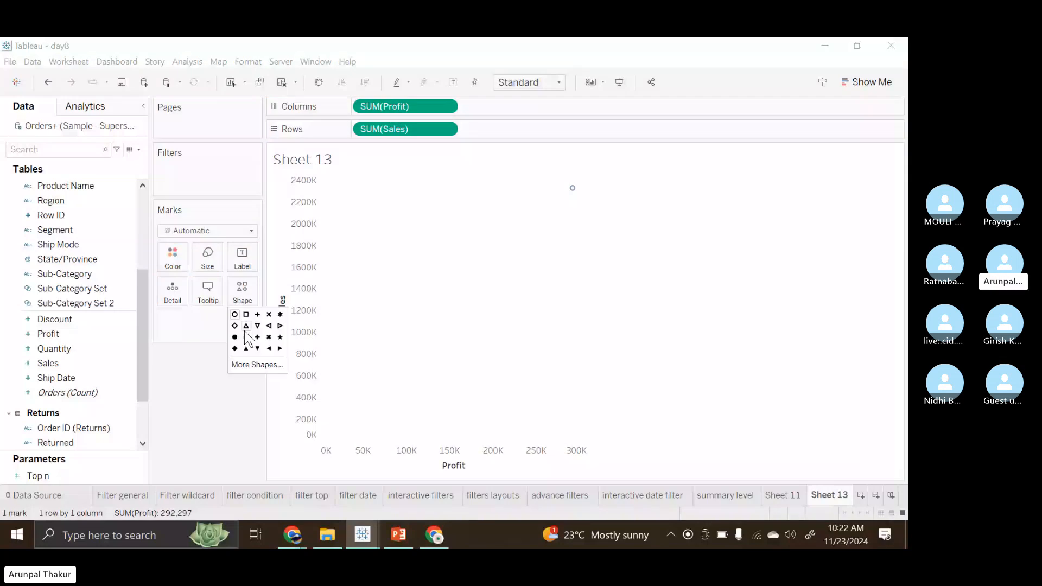
click(245, 336)
scroll(76, 271, up, 5)
drag(55, 200, 160, 252)
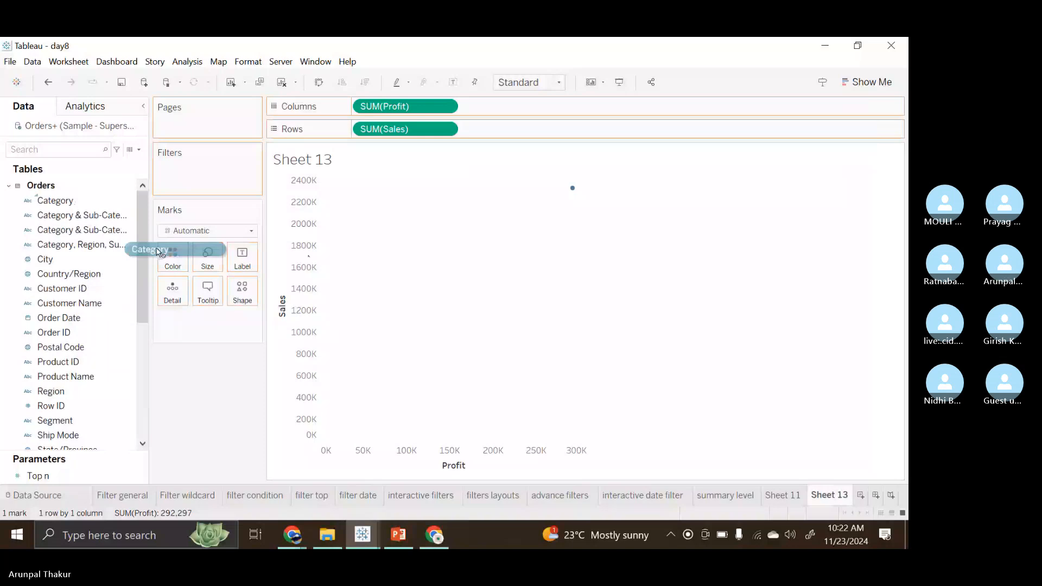
drag(159, 251, 159, 251)
scroll(72, 419, down, 3)
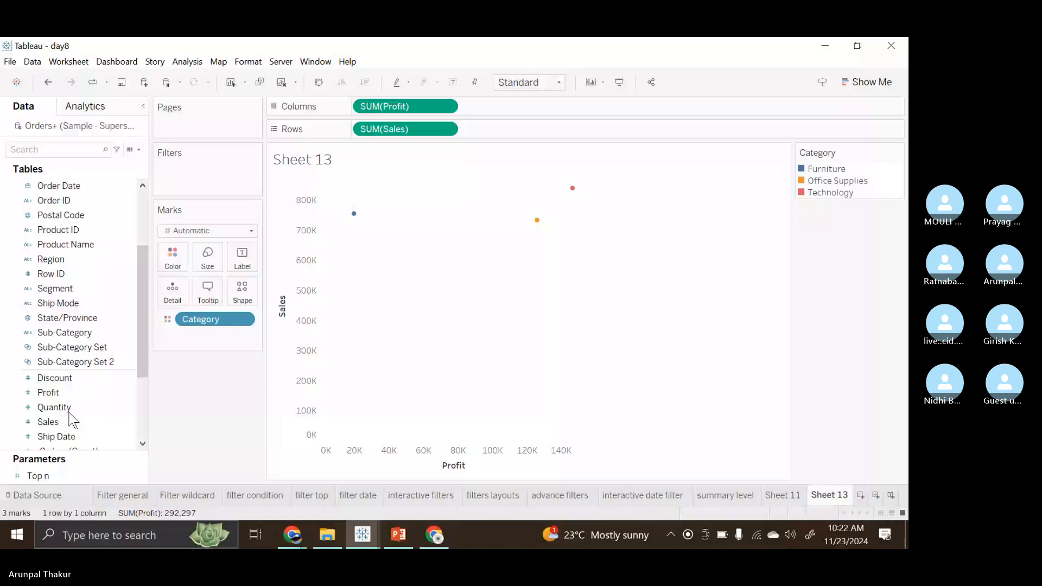
Color the scatter plot's marks by Sub-Category and assign them the circled down arrow from the Arrows shape palette
drag(64, 332, 173, 260)
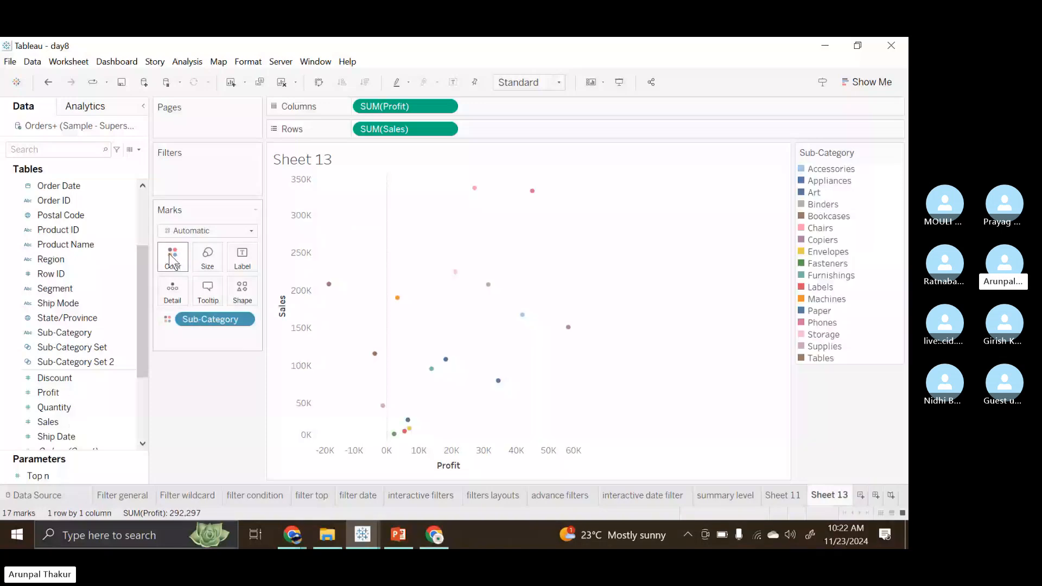
click(242, 290)
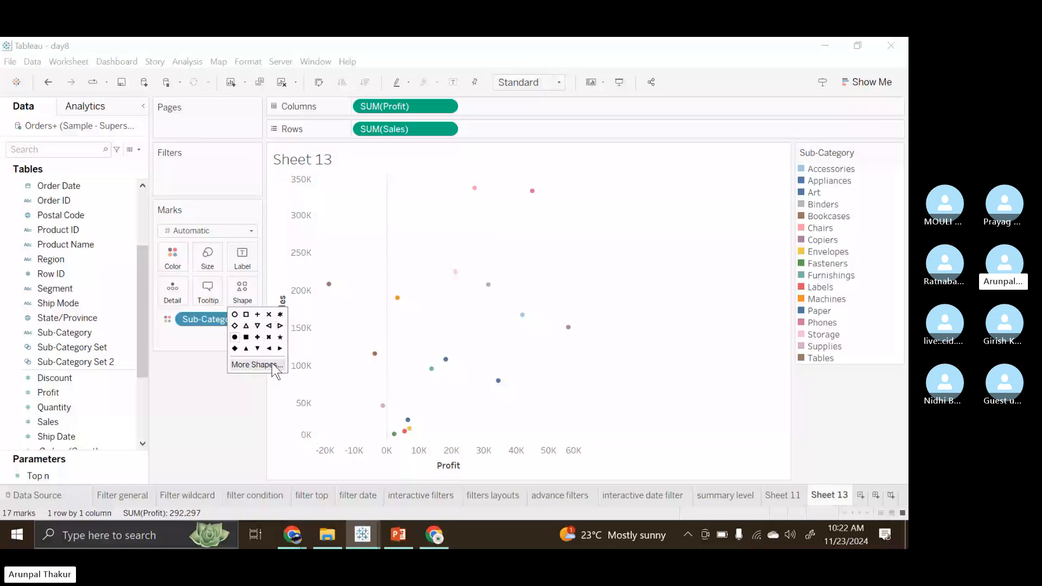
click(255, 365)
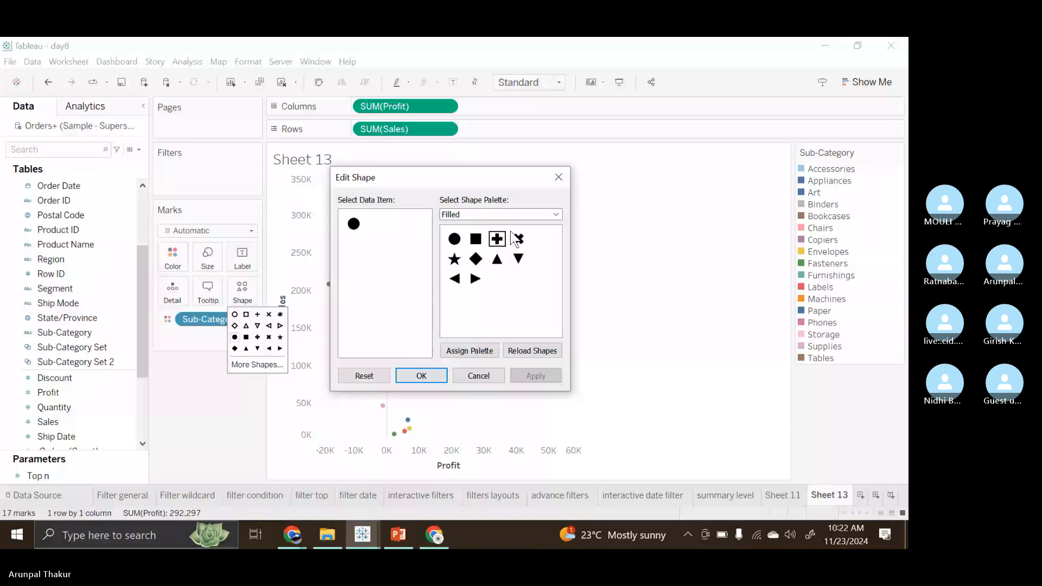
click(556, 214)
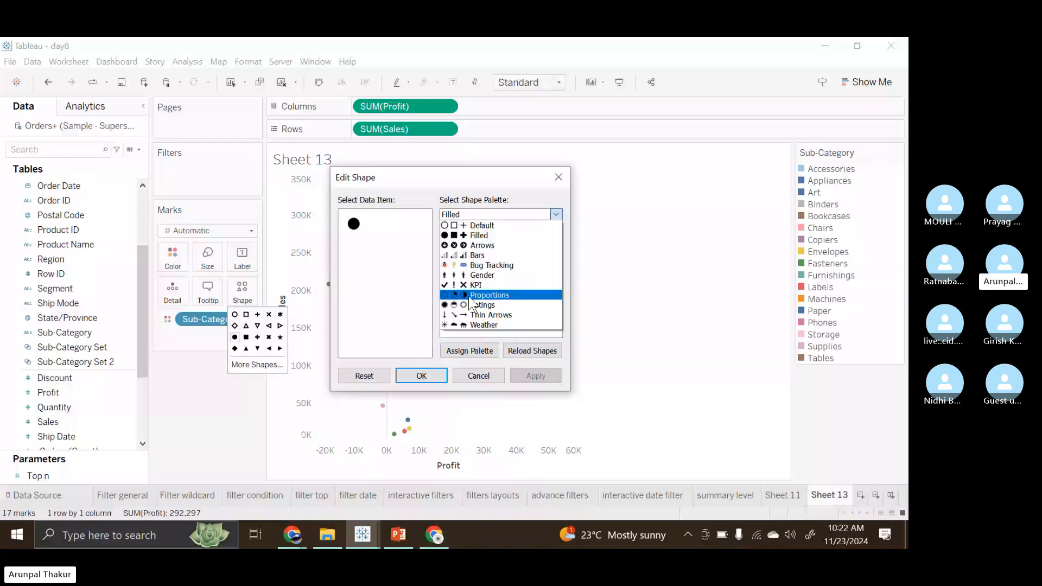
click(476, 245)
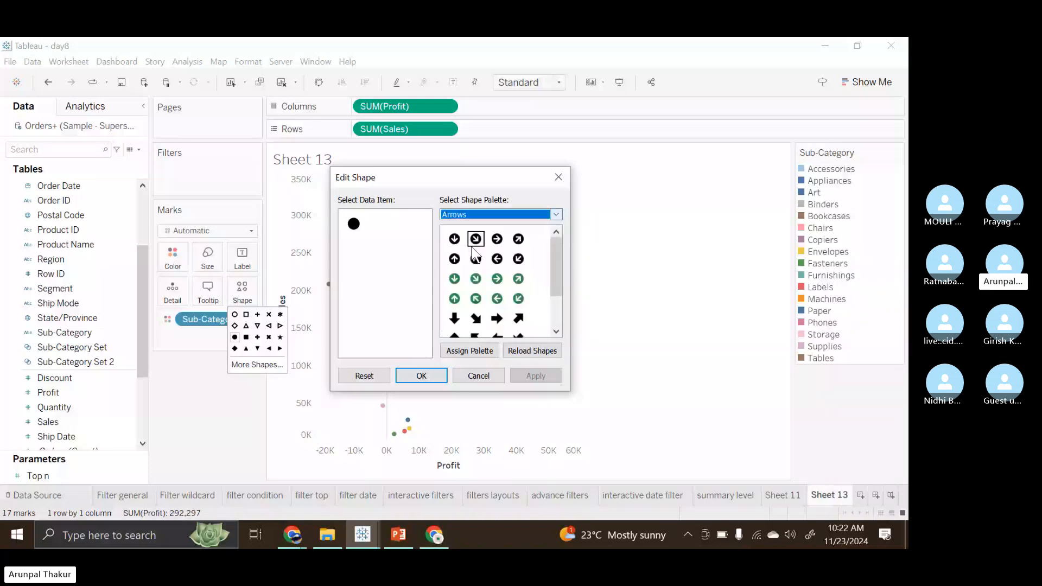
scroll(474, 252, down, 2)
scroll(516, 282, up, 2)
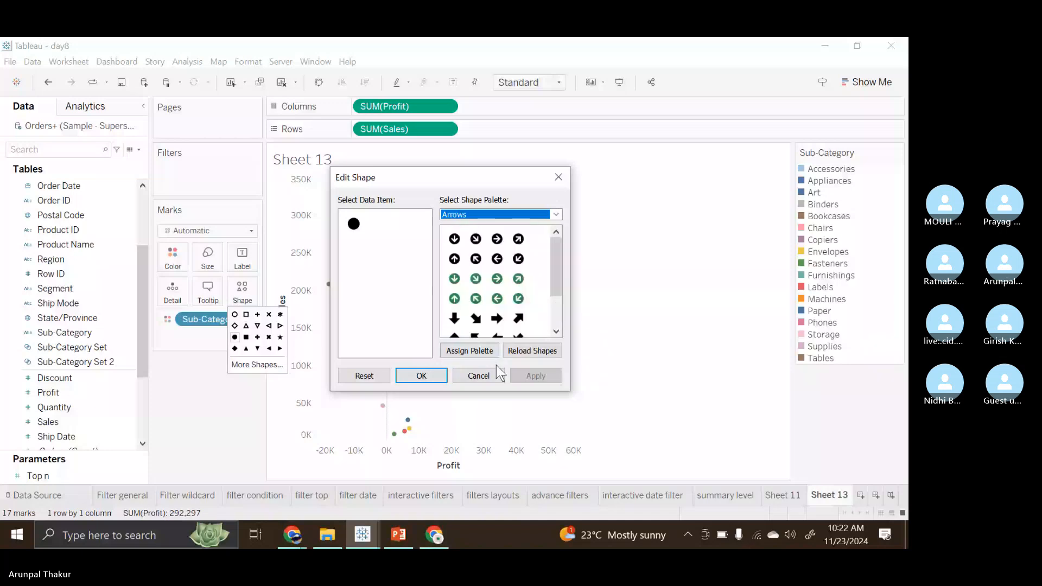
click(469, 351)
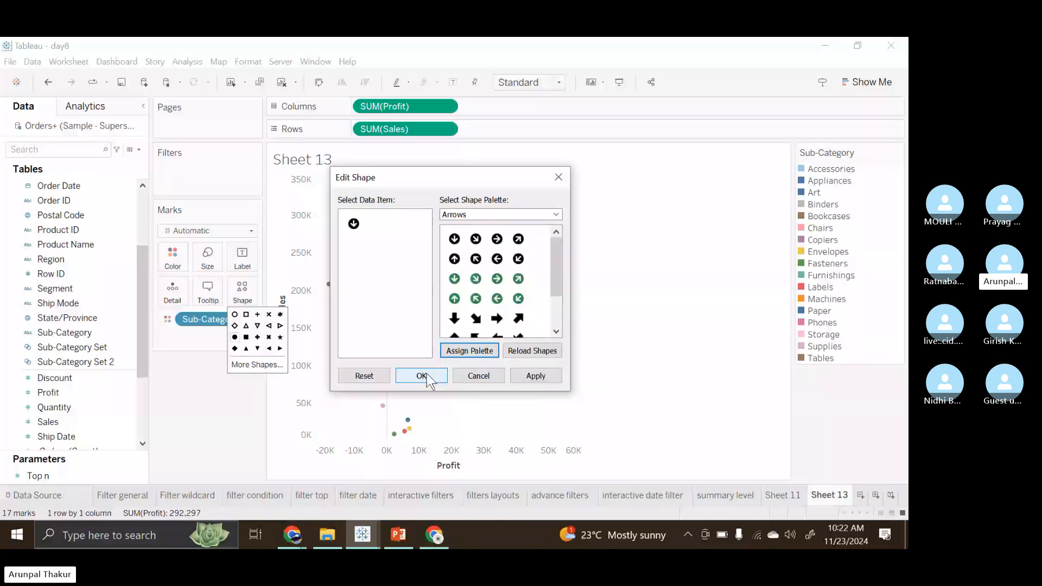
click(422, 376)
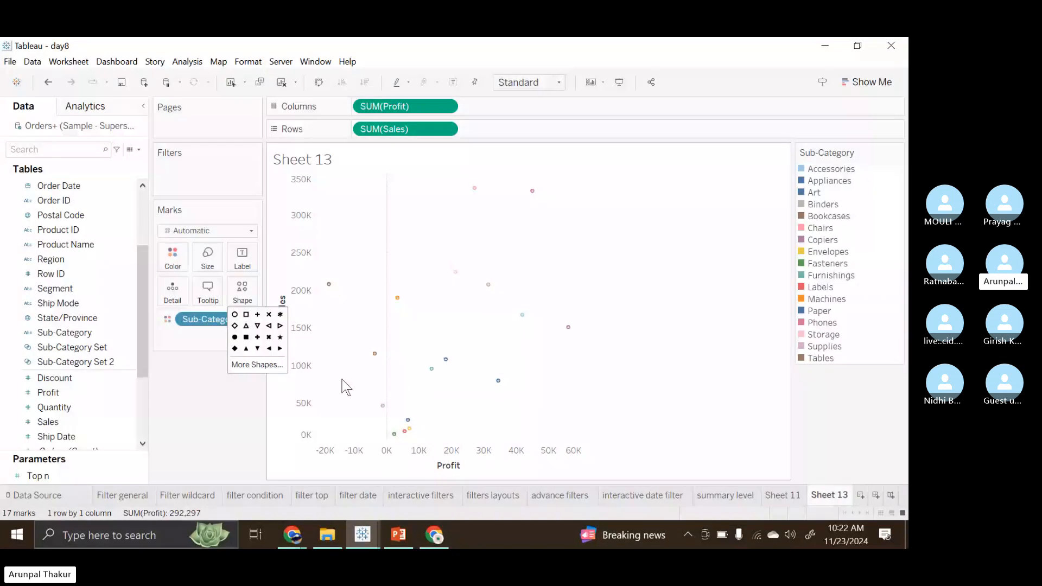
Change the mark shape to the bug from the Bug Tracking palette and enlarge the marks
click(253, 320)
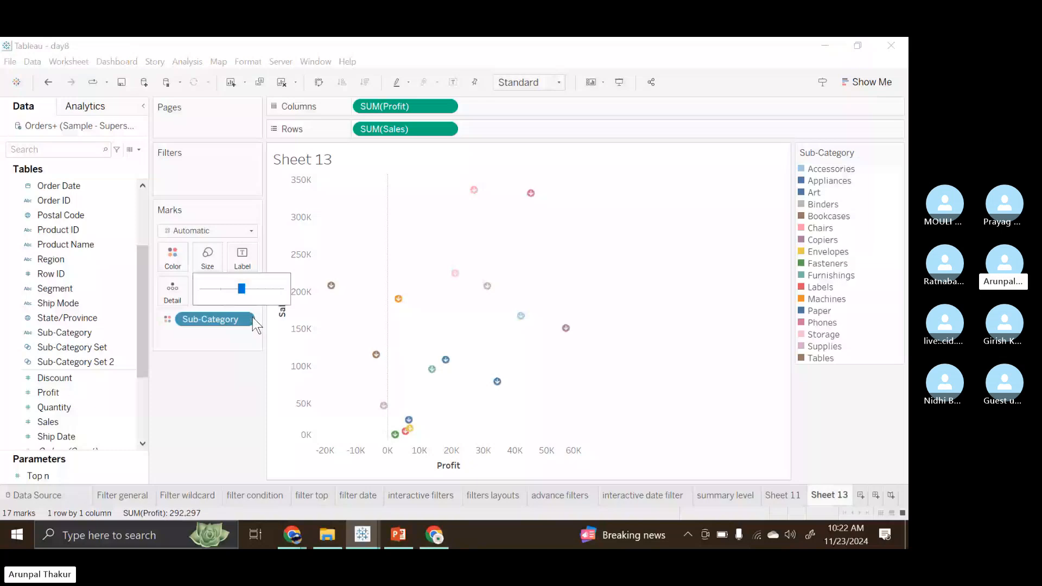
click(242, 291)
click(271, 365)
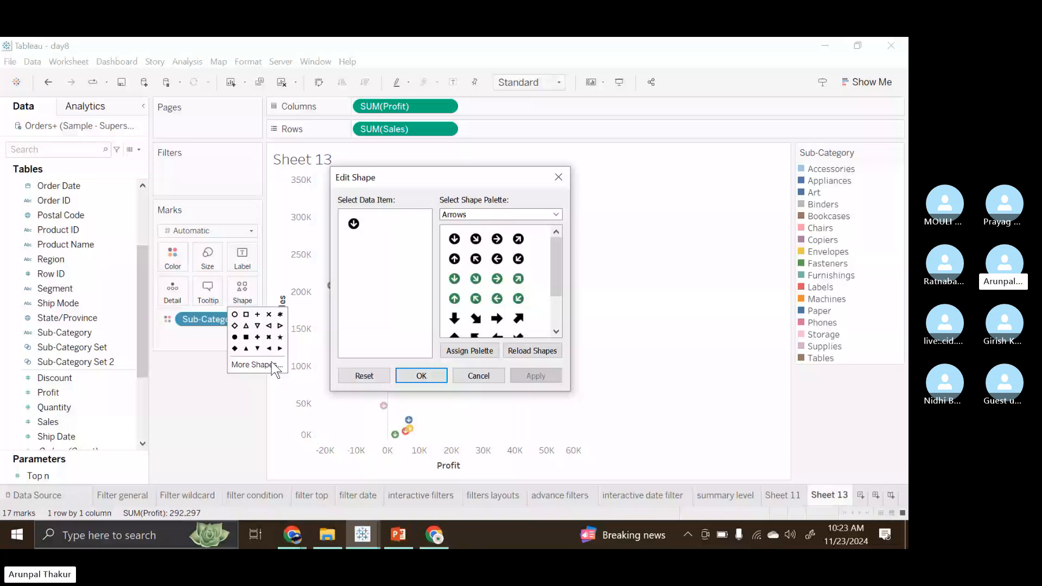
click(554, 216)
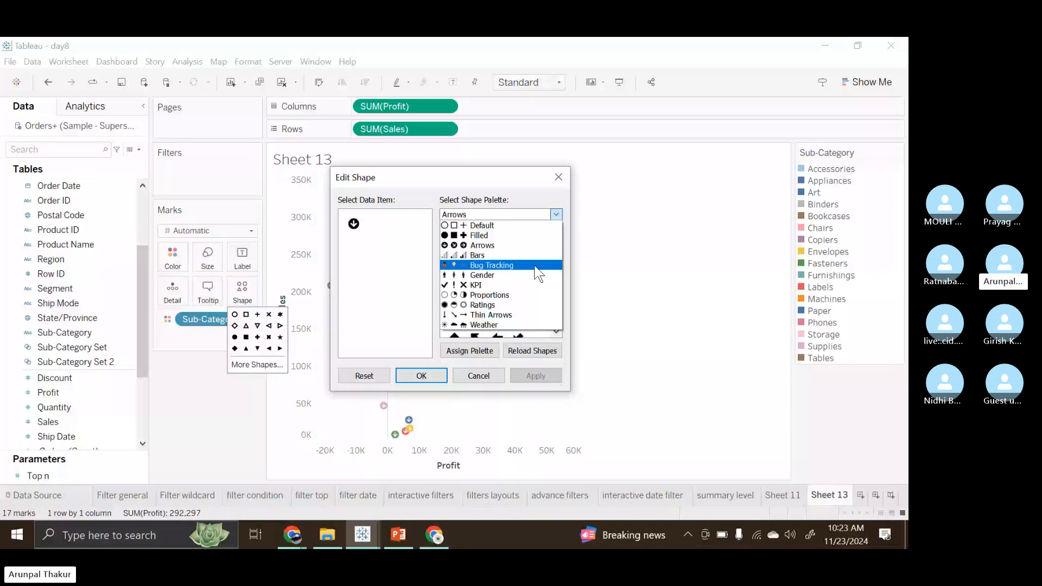
click(432, 374)
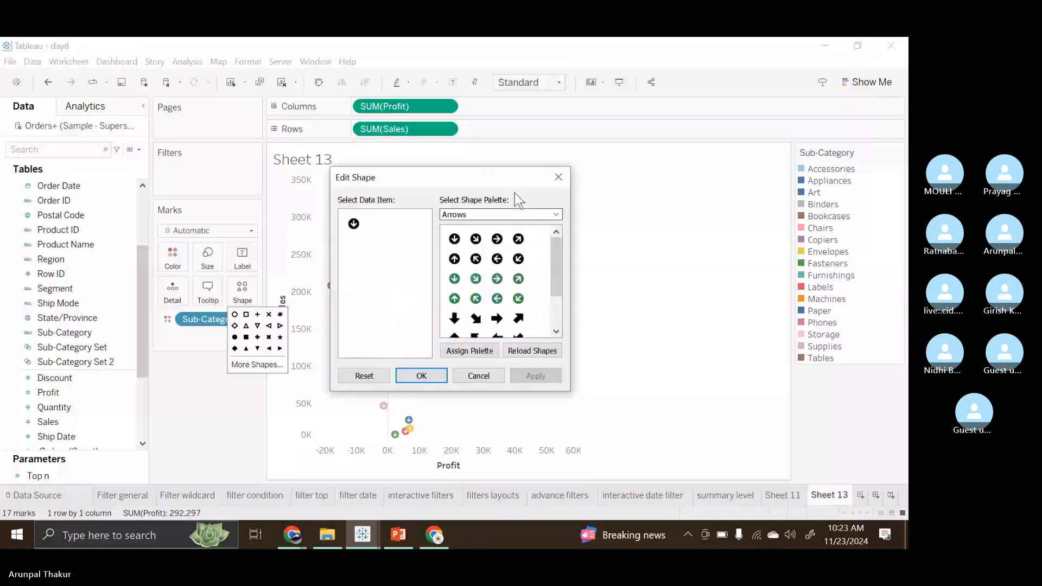
click(545, 215)
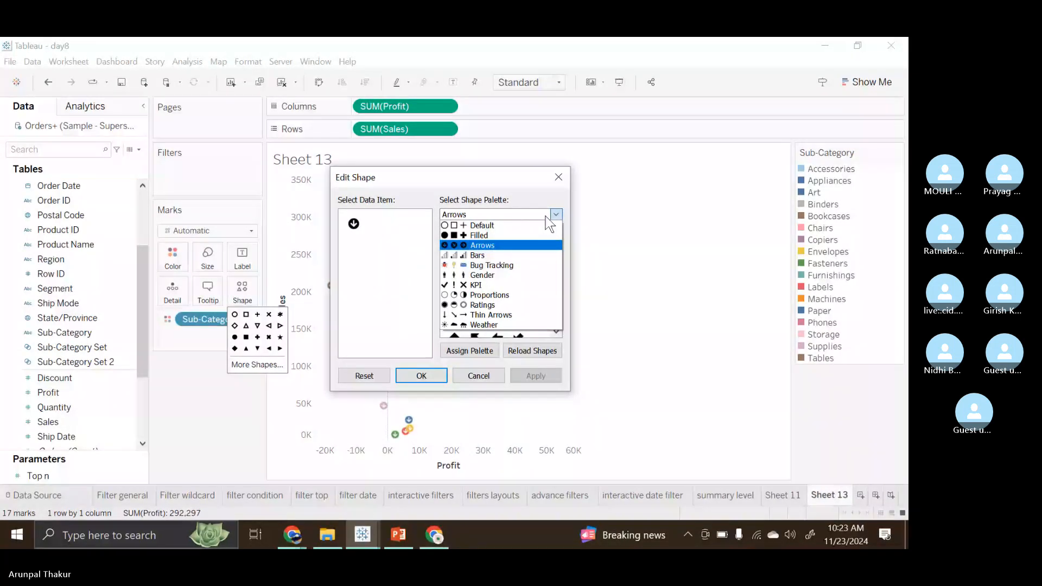
click(501, 265)
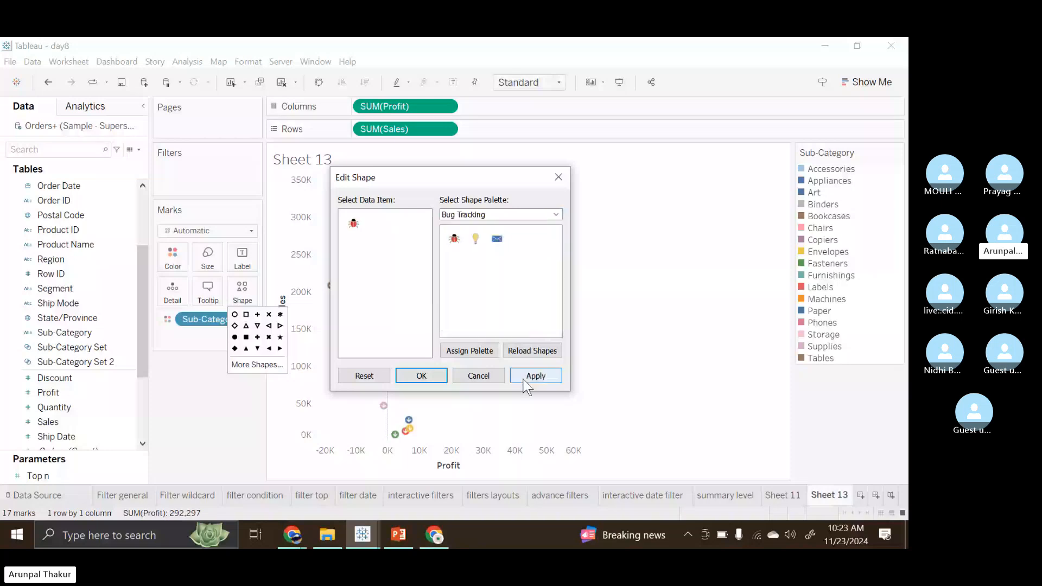
click(529, 380)
click(426, 378)
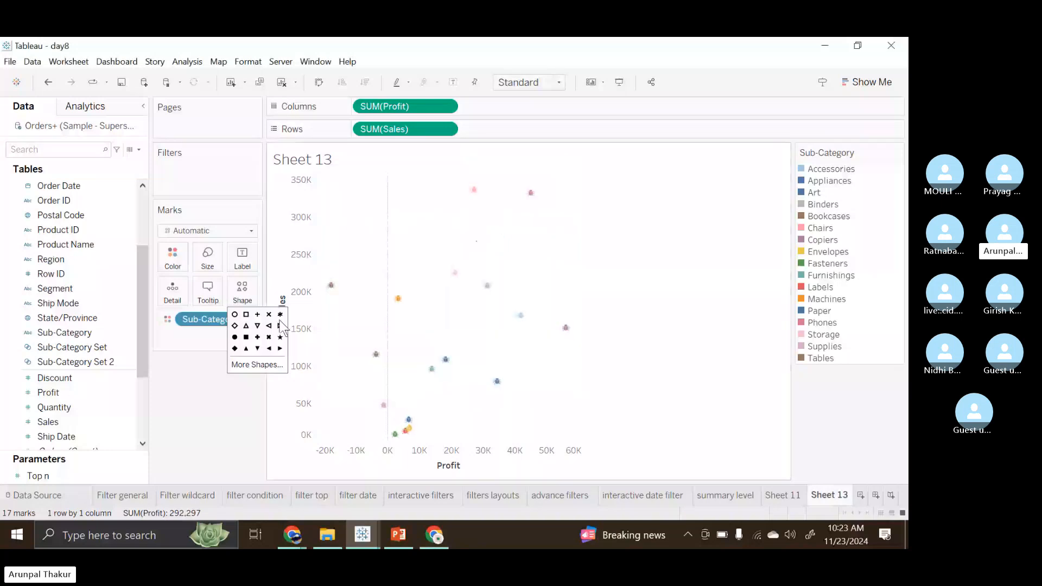
click(217, 261)
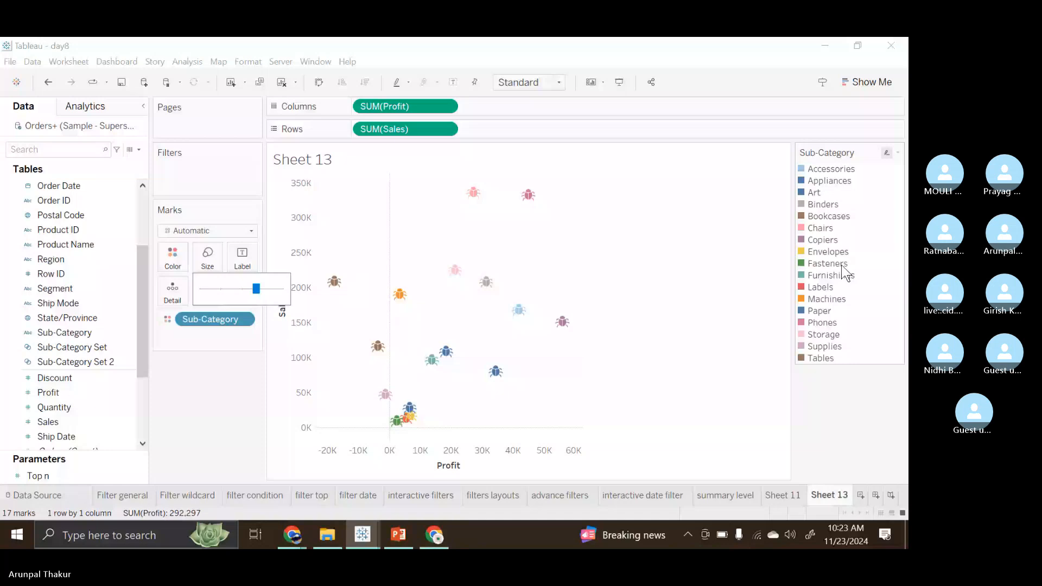
click(637, 290)
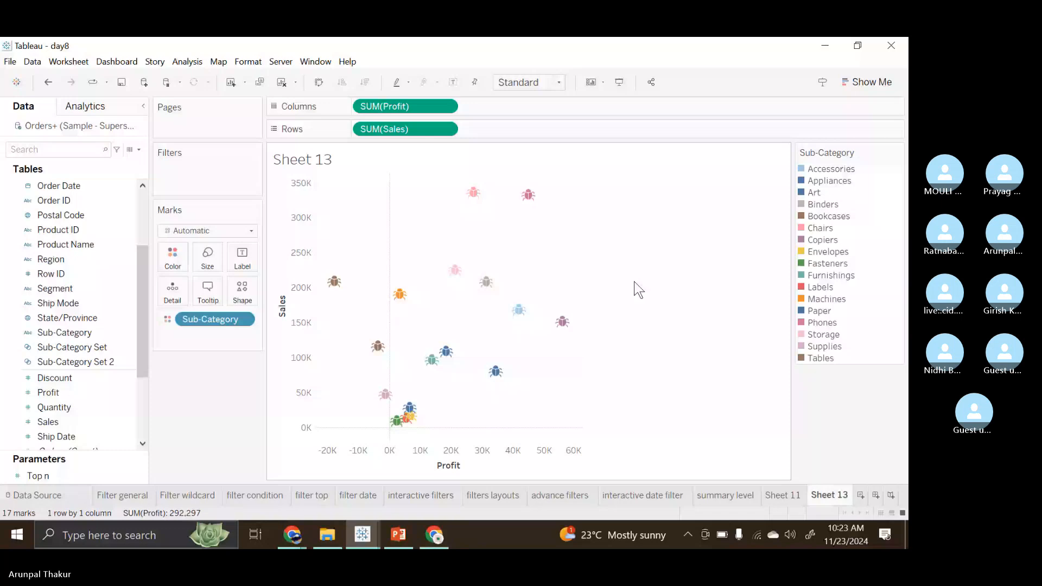
Switch to the day9 workbook in Chrome and view its details sheet
mouse_move(520, 327)
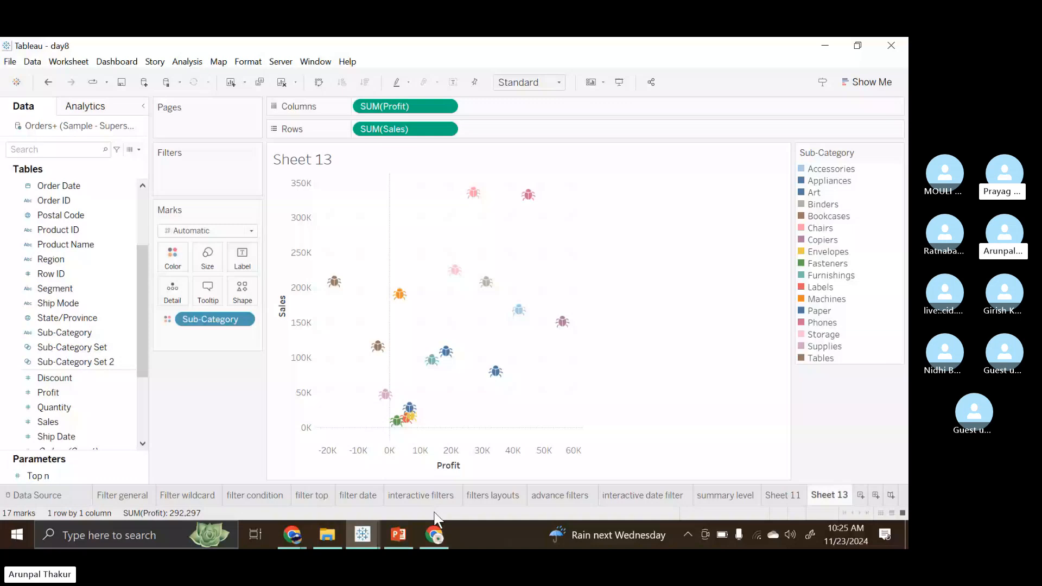
click(434, 534)
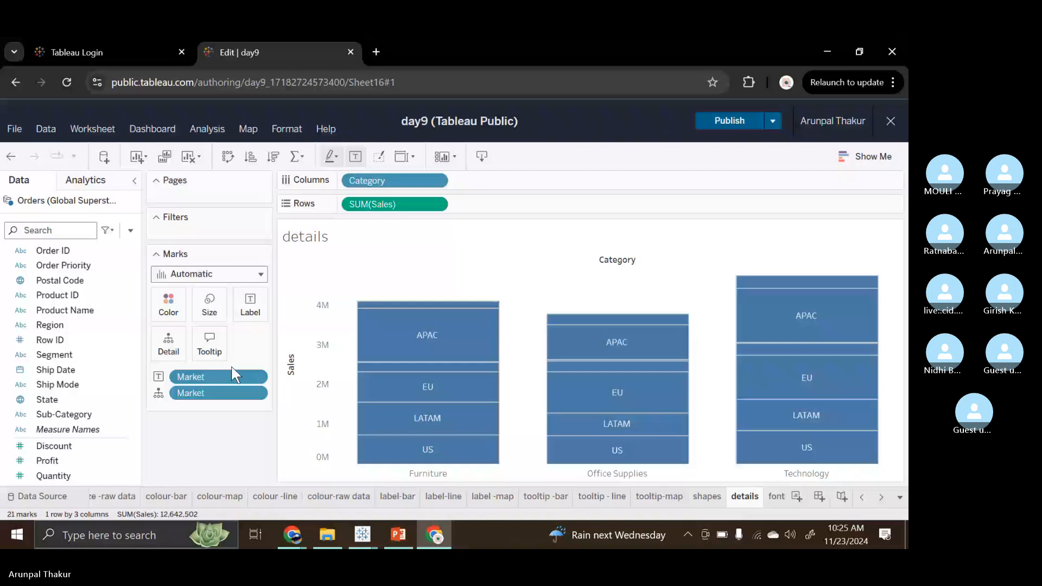
Switch to the day8 workbook in Tableau Desktop, clear Sheet 13, and build a Sales by Category bar chart fitted to Entire View
mouse_move(363, 540)
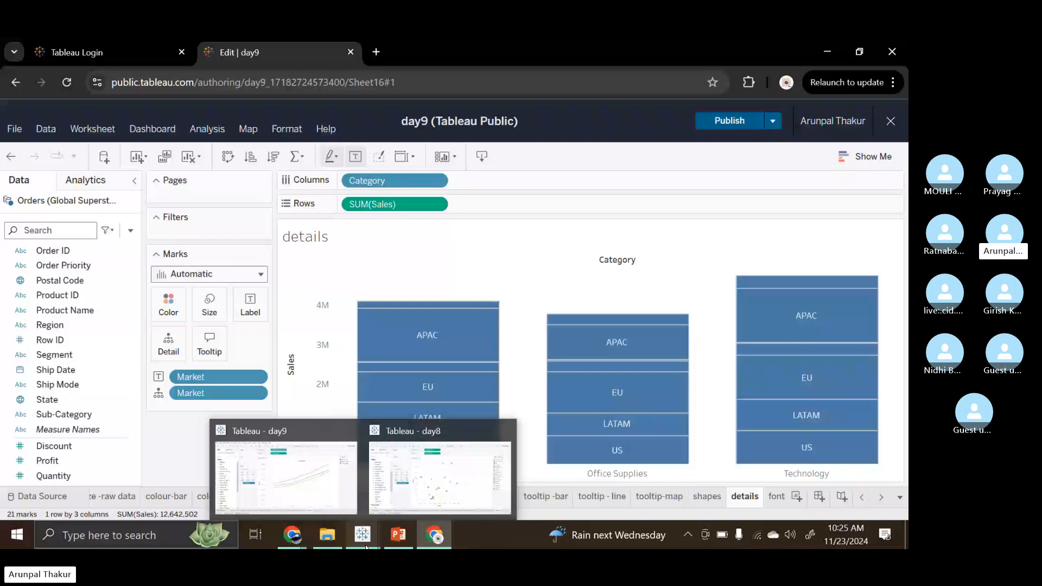
click(439, 478)
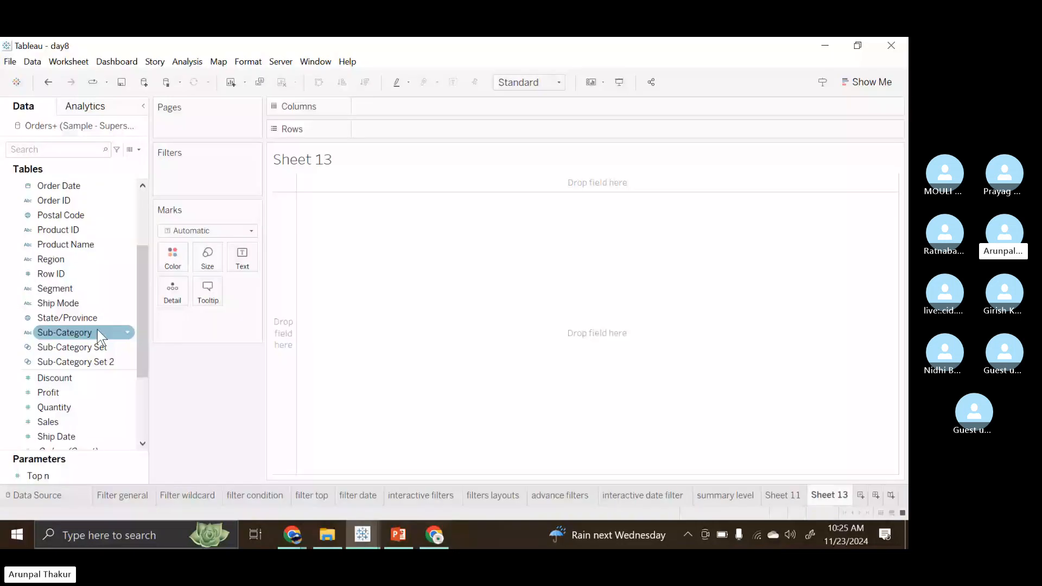
scroll(96, 330, up, 3)
drag(55, 200, 375, 106)
scroll(81, 325, down, 3)
drag(48, 421, 386, 129)
click(558, 82)
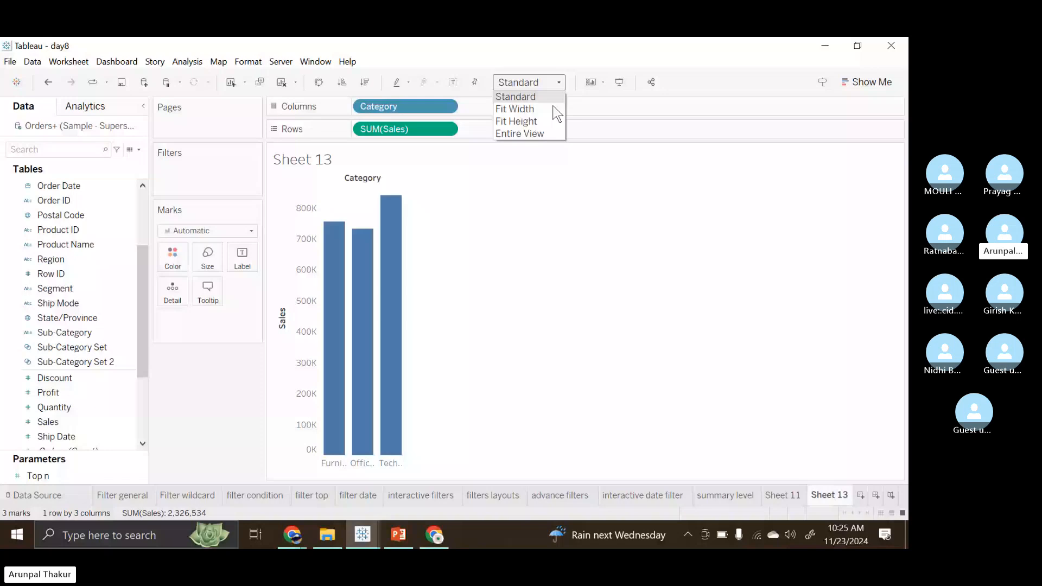
click(519, 133)
Color the bars by Region
scroll(72, 252, up, 3)
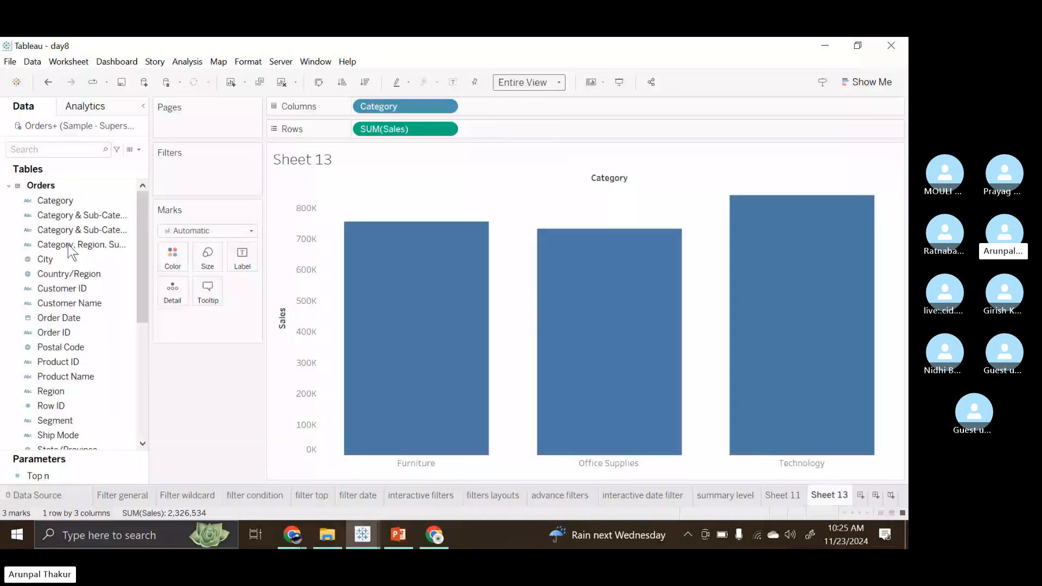
scroll(72, 253, down, 4)
drag(48, 363, 154, 264)
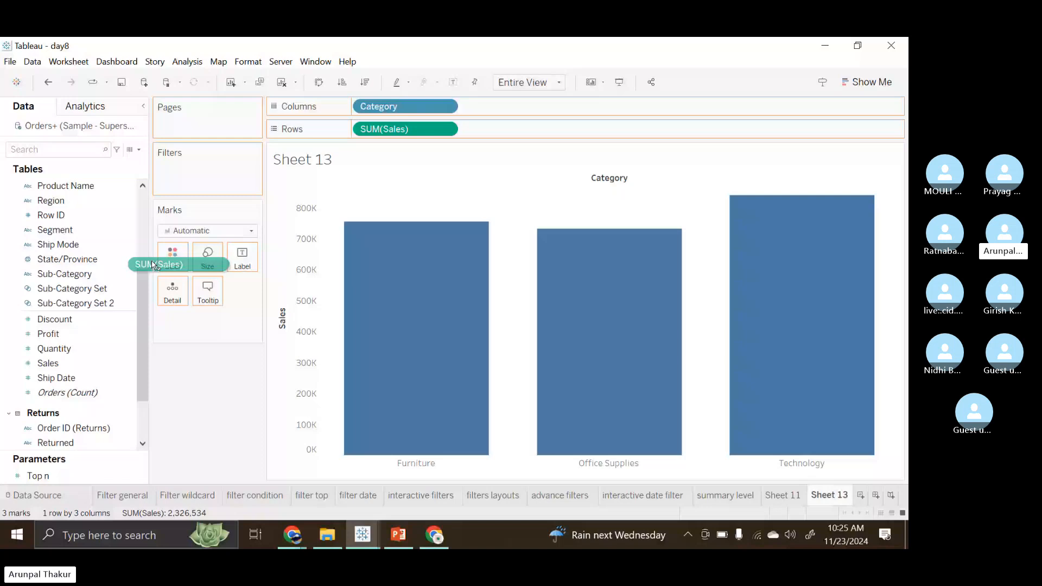
drag(154, 265, 57, 232)
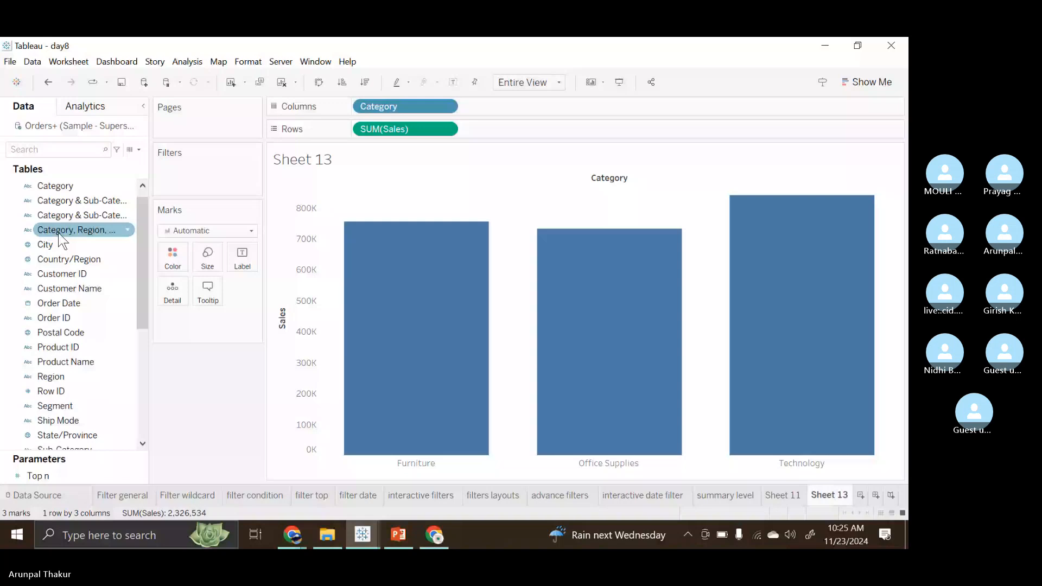
scroll(74, 317, up, 1)
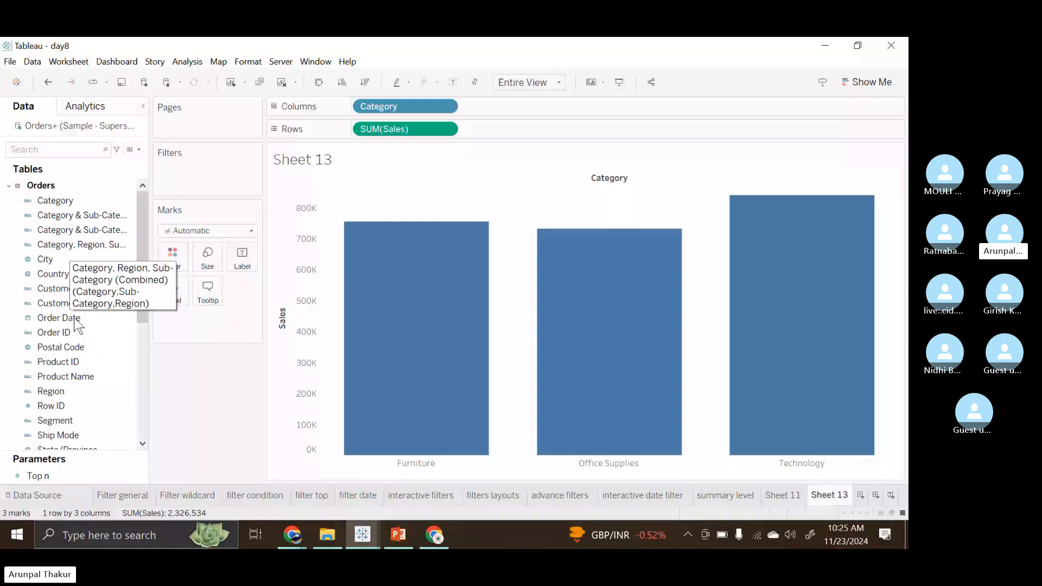
drag(50, 391, 173, 256)
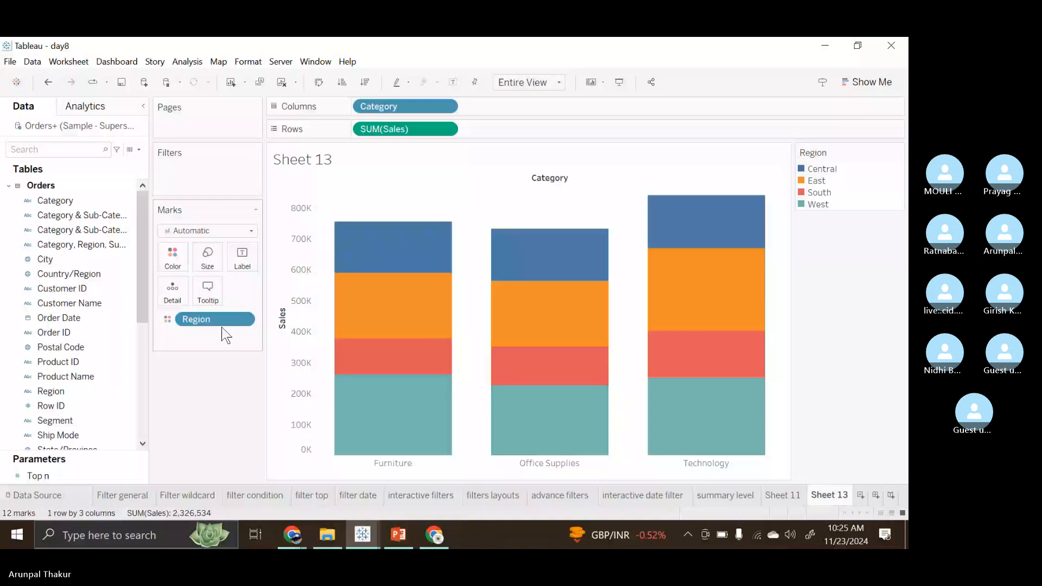
Move Region from Color to Detail and view the tooltips of the Region segments in the Furniture and Office Supplies bars
drag(222, 325, 164, 291)
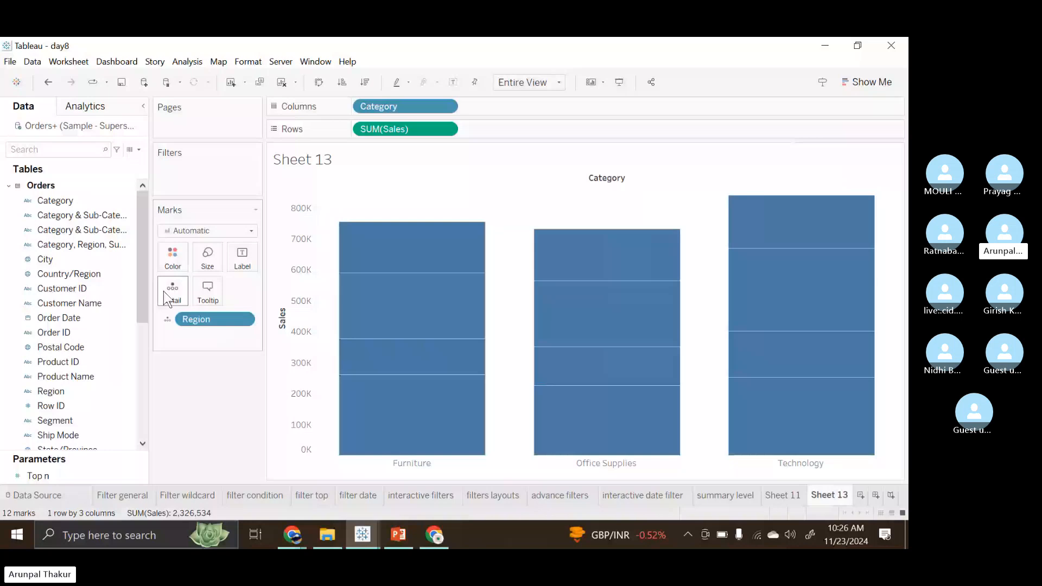
mouse_move(450, 292)
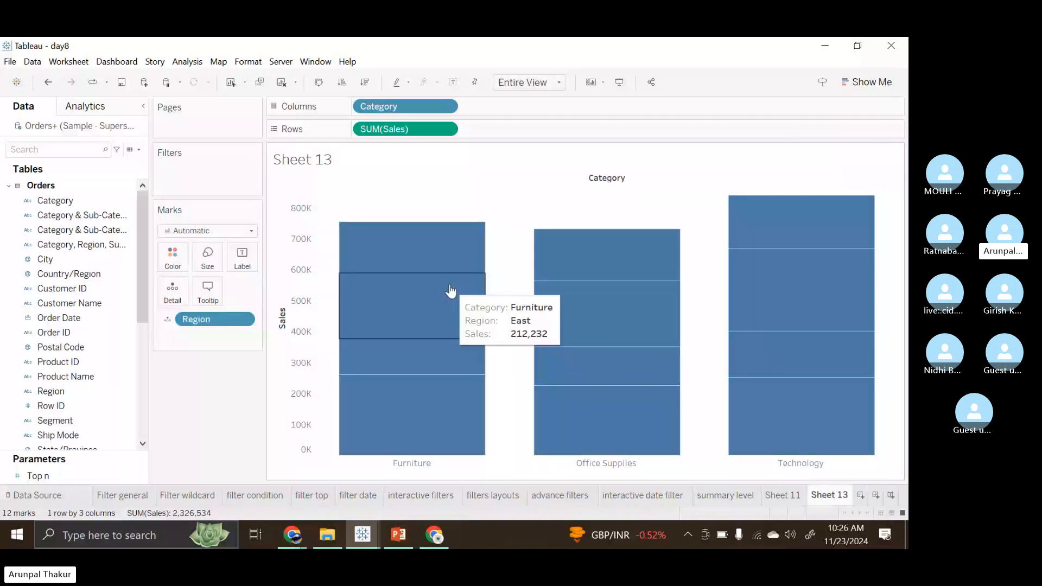
mouse_move(622, 417)
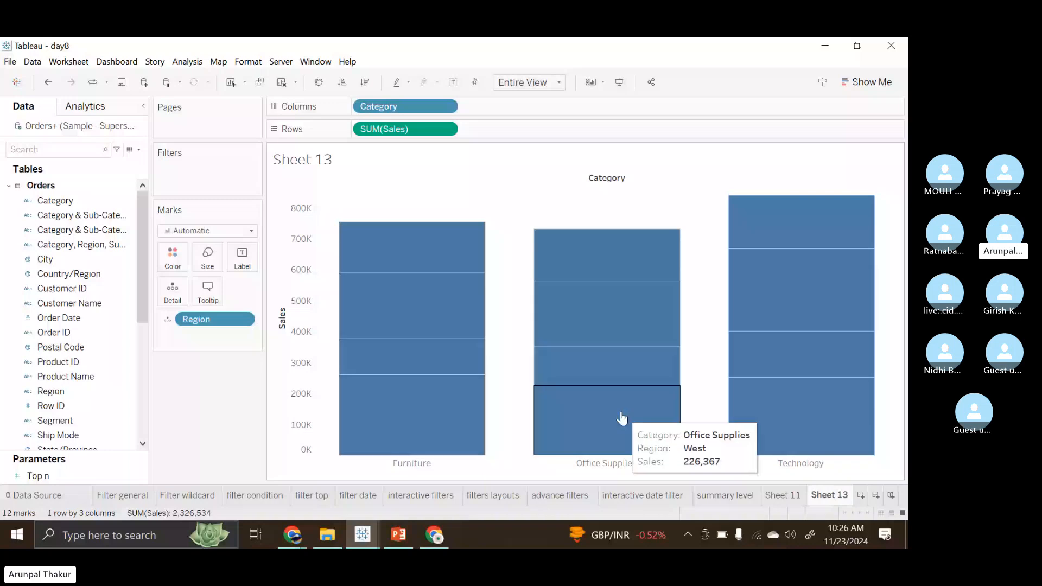
mouse_move(577, 289)
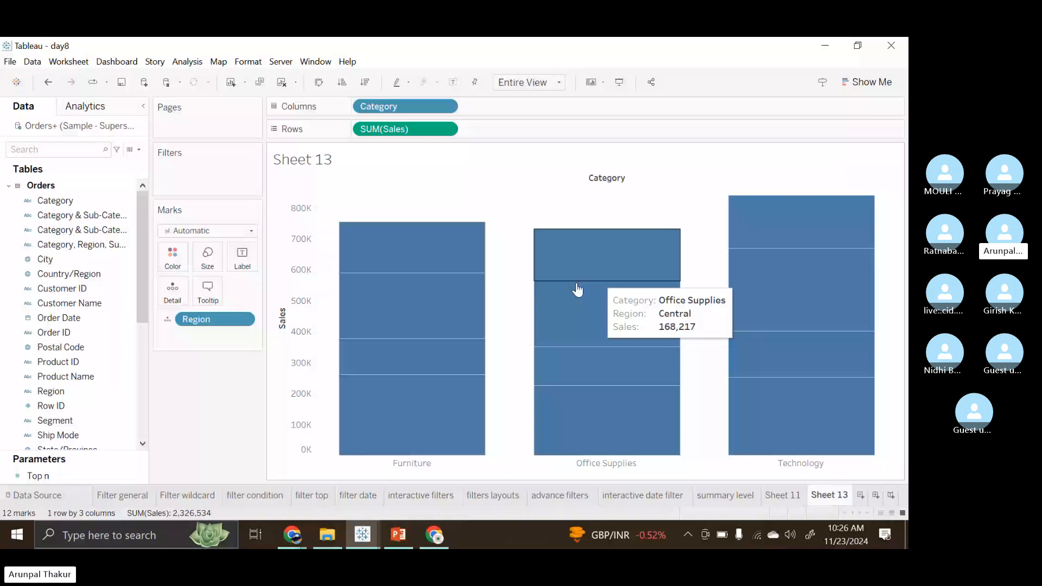
mouse_move(394, 369)
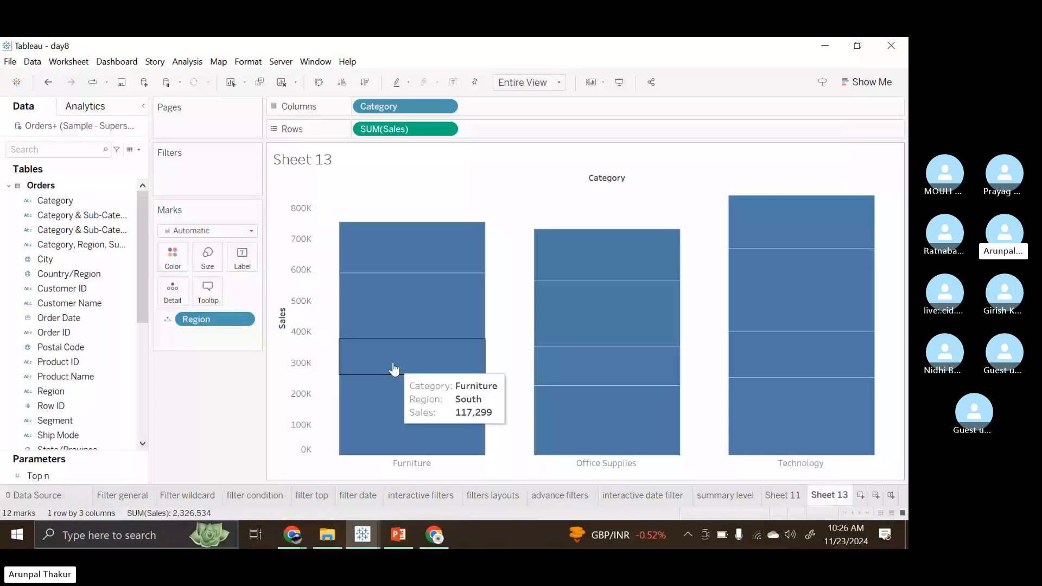
mouse_move(435, 276)
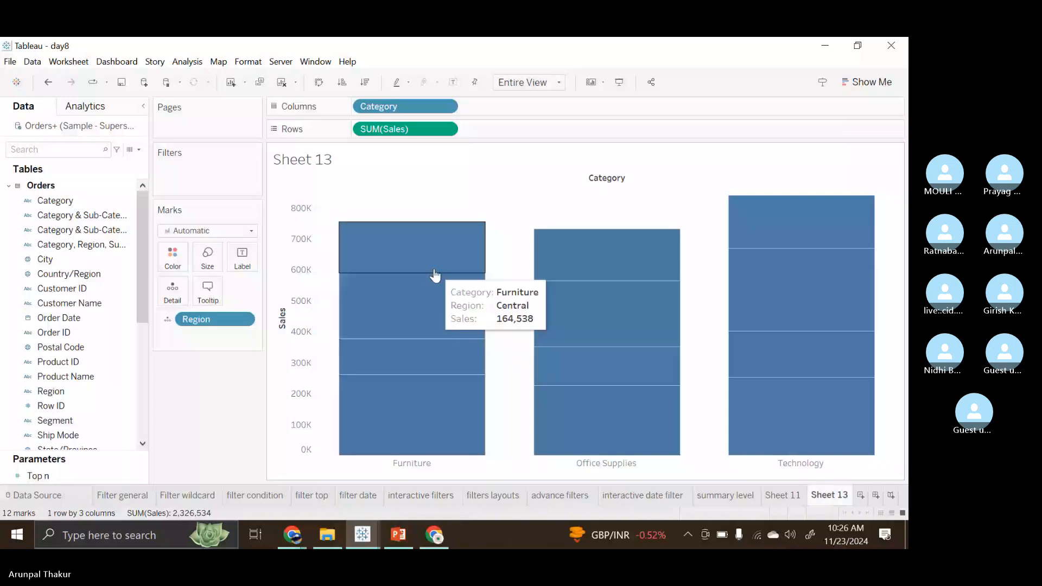
mouse_move(704, 264)
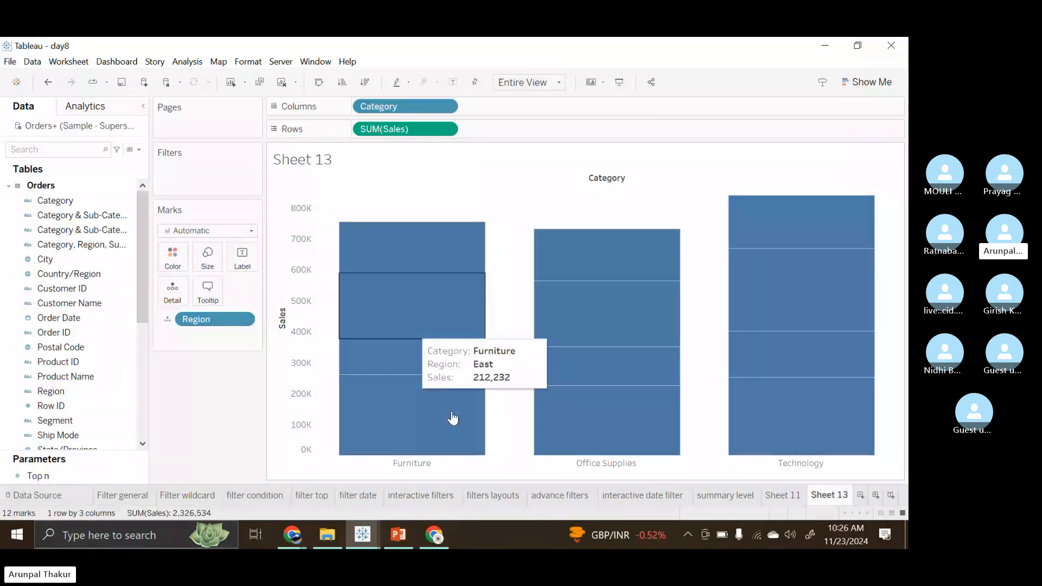
Using the day9 details sheet in Chrome as reference, label the bar segments on day8's Sheet 13 by Region
mouse_move(436, 520)
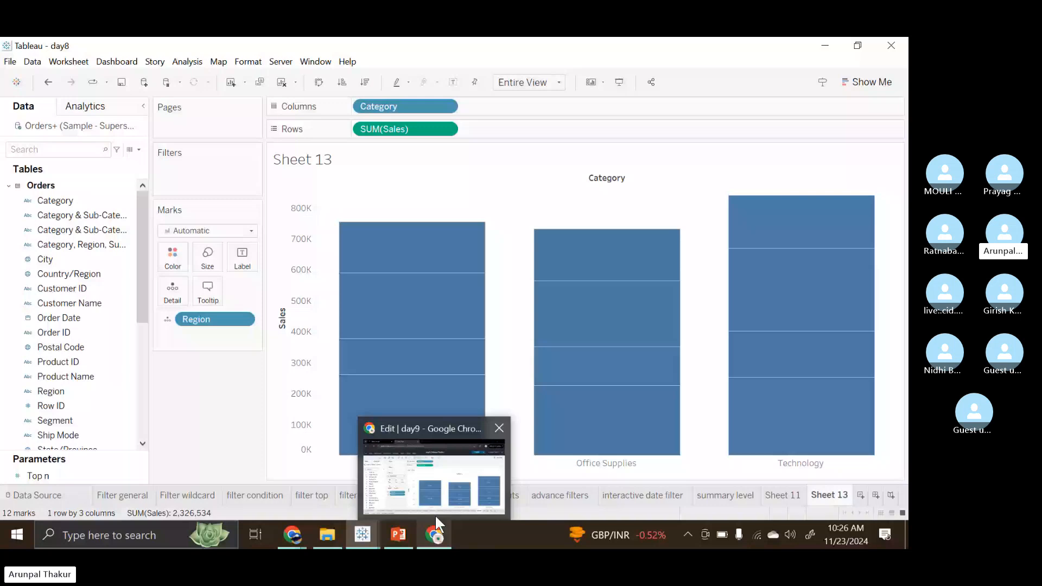
click(435, 513)
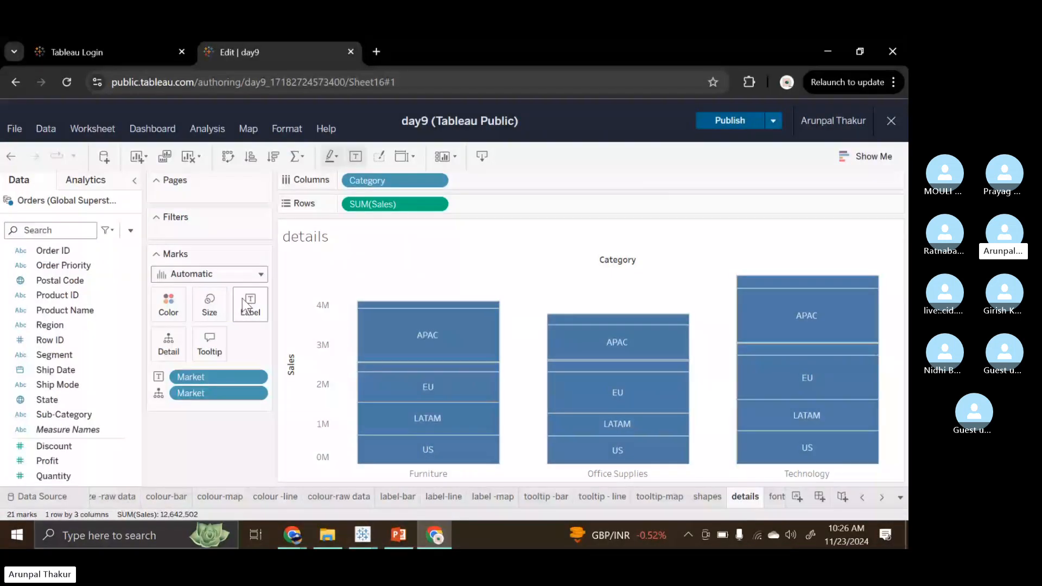
click(423, 535)
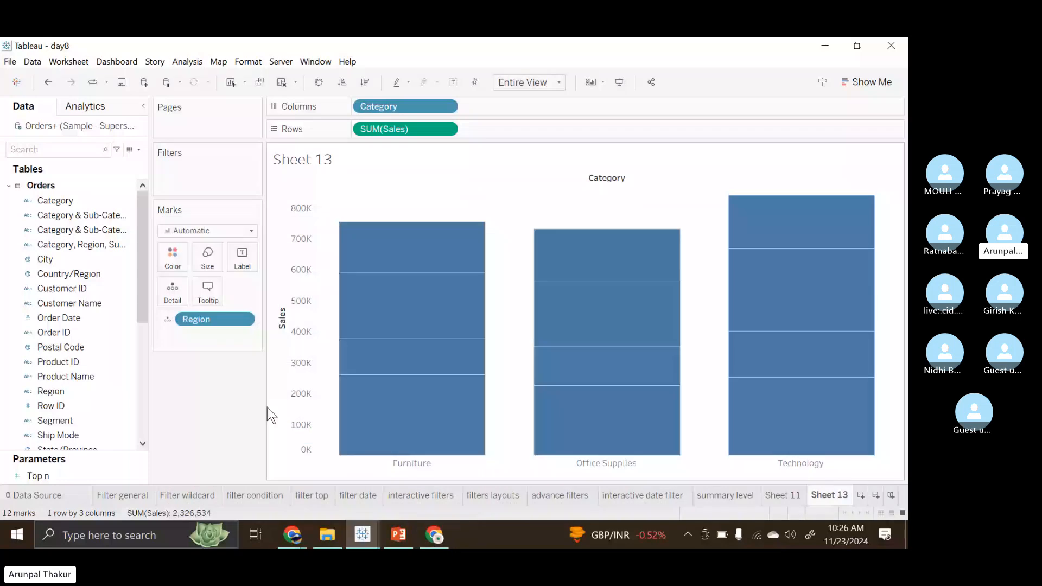
drag(196, 319, 242, 258)
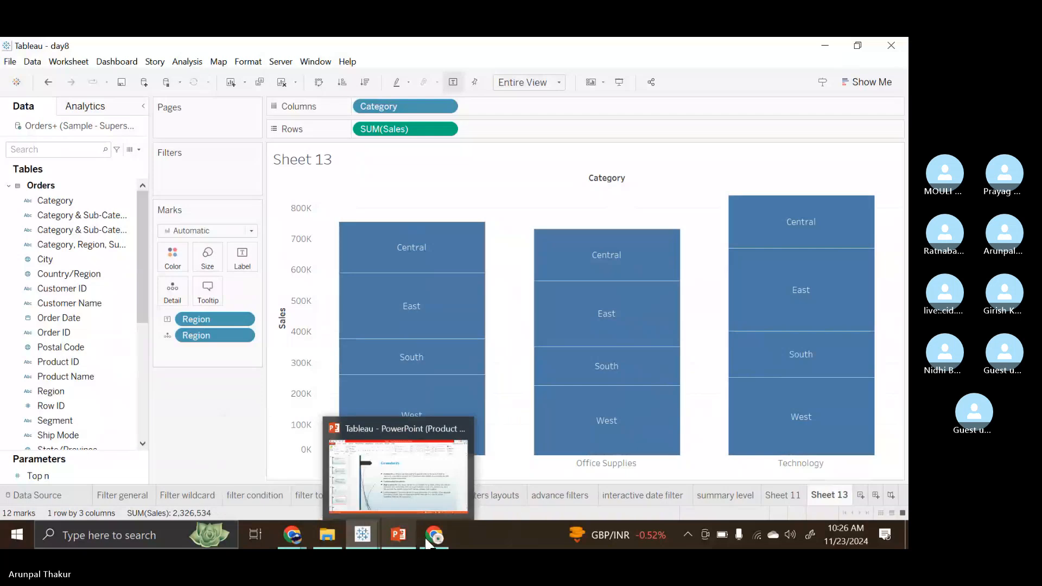
Switch to the day9 workbook in Chrome and view its font,shading,borders sheet
mouse_move(423, 519)
click(421, 485)
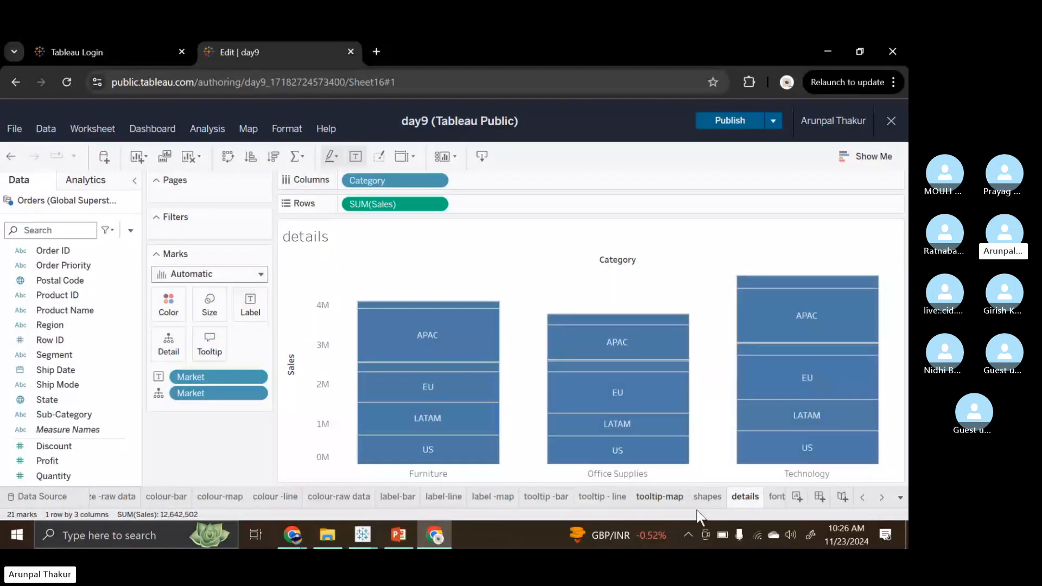
click(776, 496)
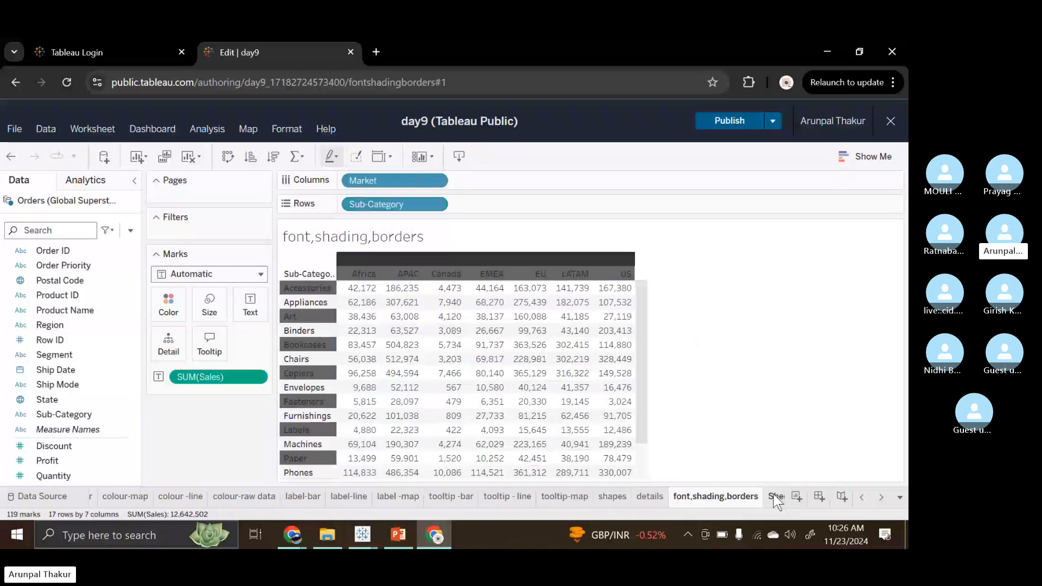
Return to the day8 workbook in Tableau Desktop and display the Filter general sheet
mouse_move(342, 548)
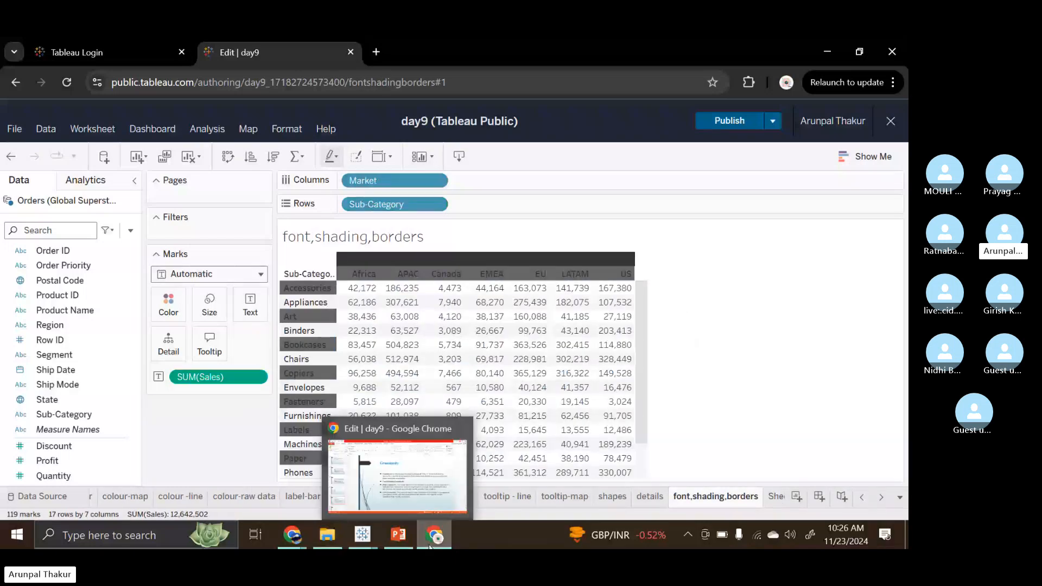
mouse_move(328, 502)
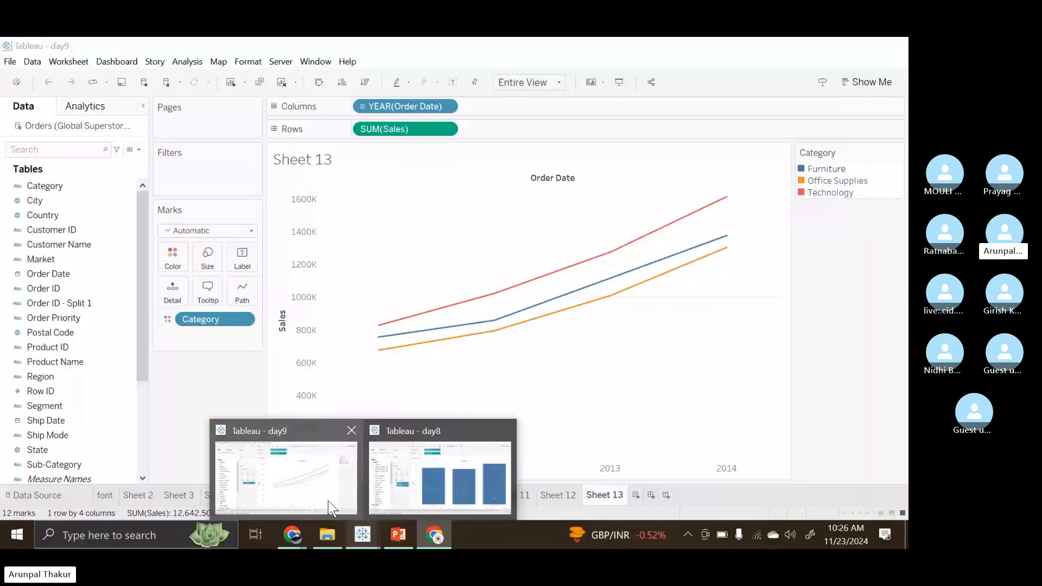
click(439, 475)
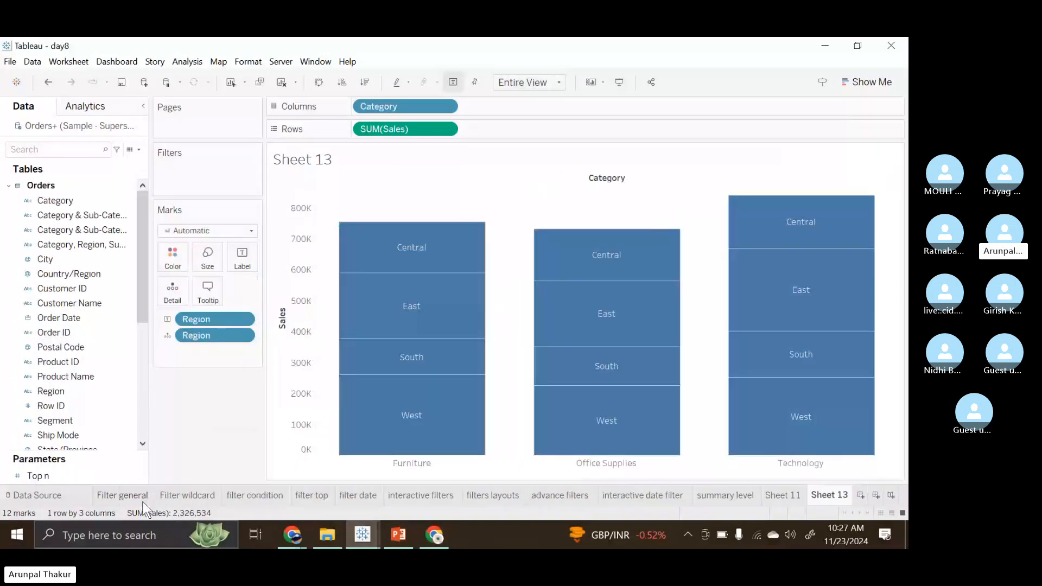
click(142, 498)
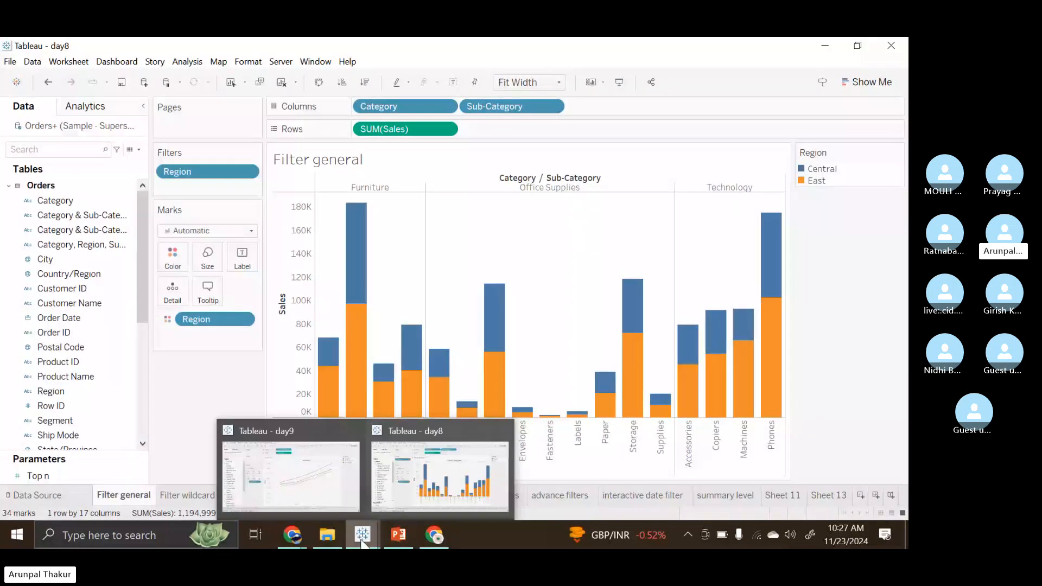
Switch to the day9 workbook in Tableau Desktop and view its font sheet
click(291, 477)
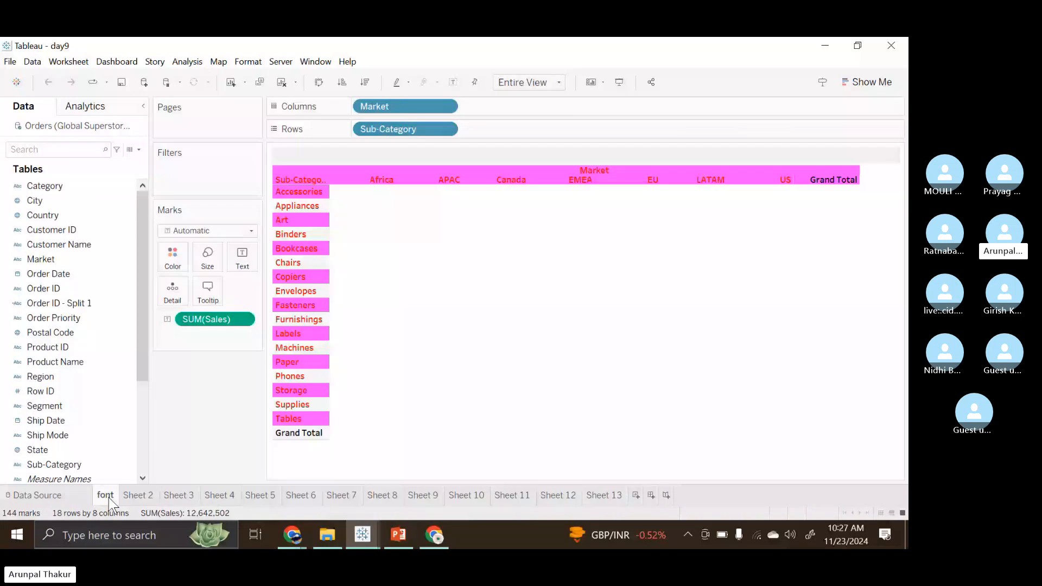
click(128, 496)
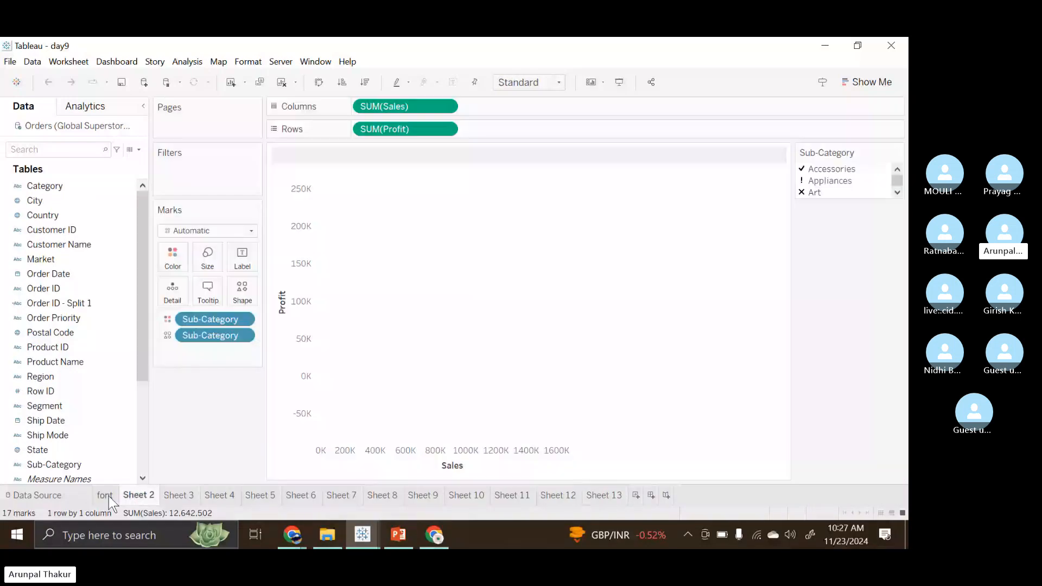
click(109, 495)
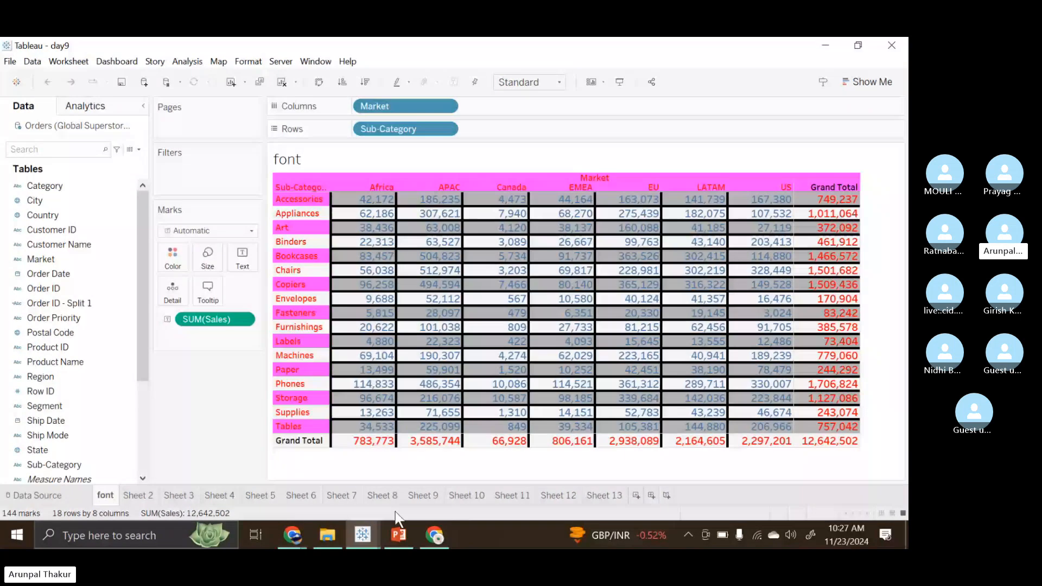
Return to the day8 workbook in Tableau Desktop and remove the Region filter from the Filter general sheet
mouse_move(408, 543)
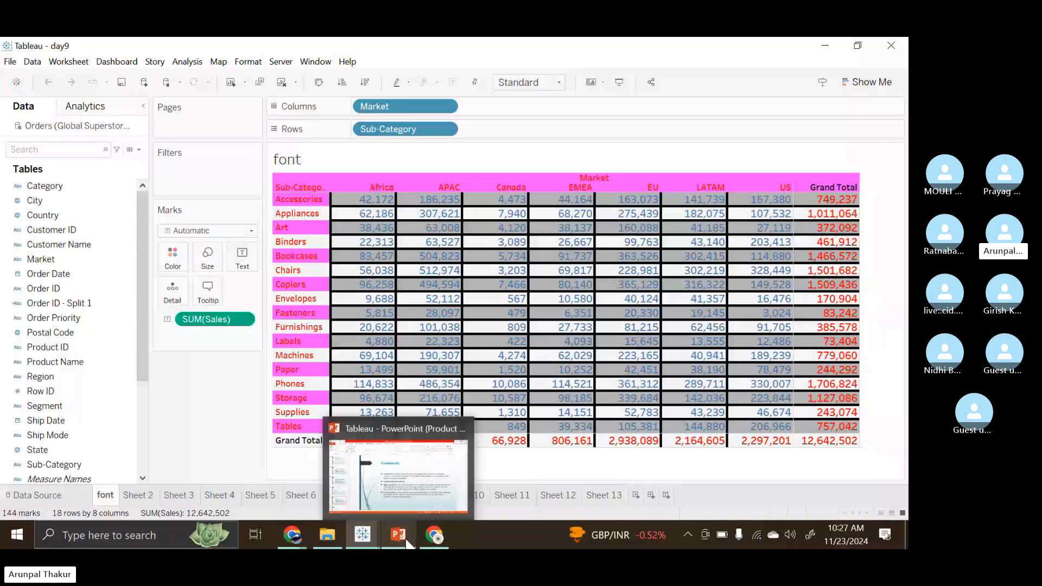
mouse_move(373, 535)
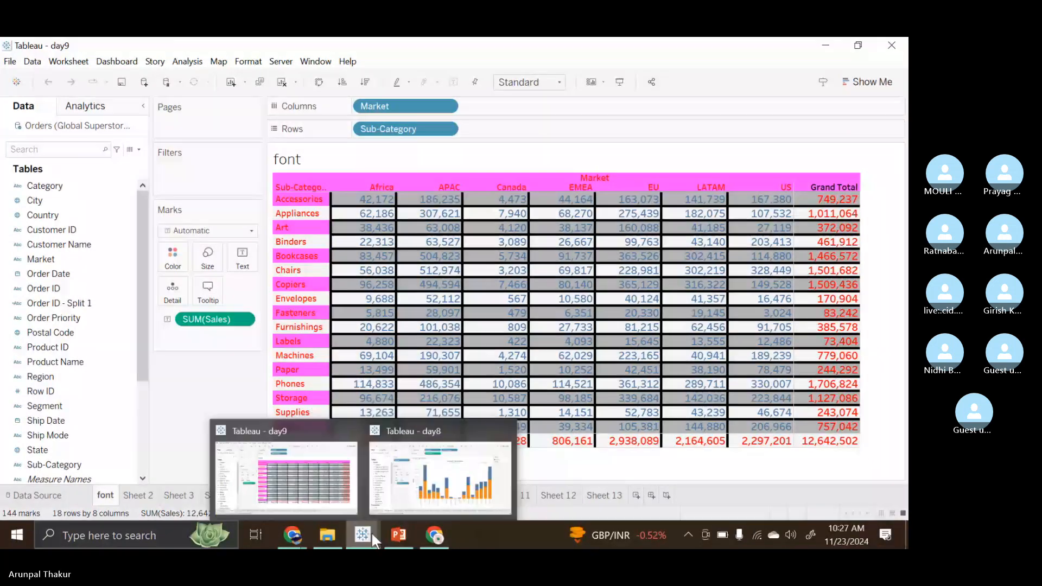
click(418, 471)
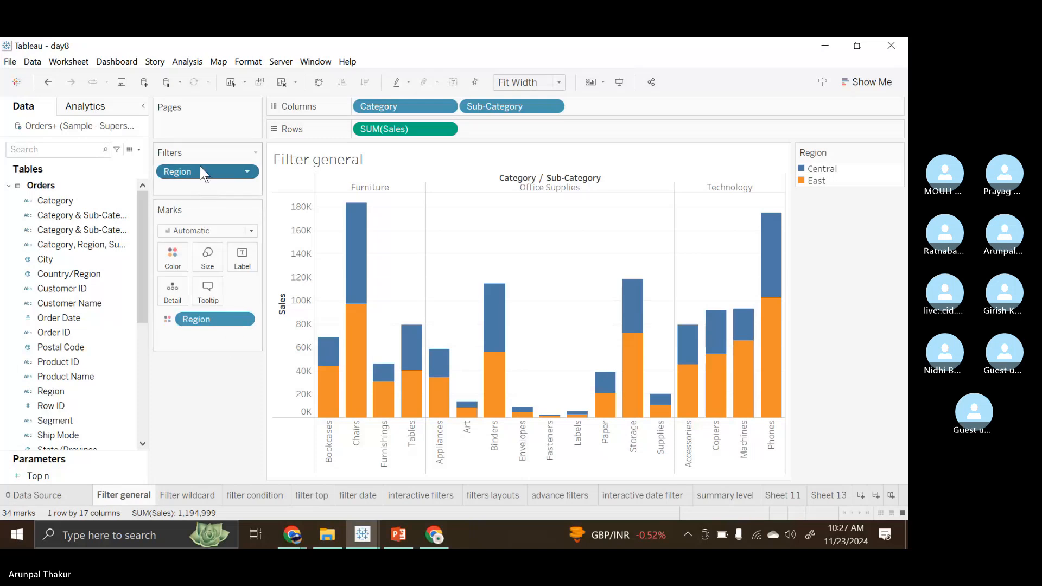
drag(201, 169, 216, 448)
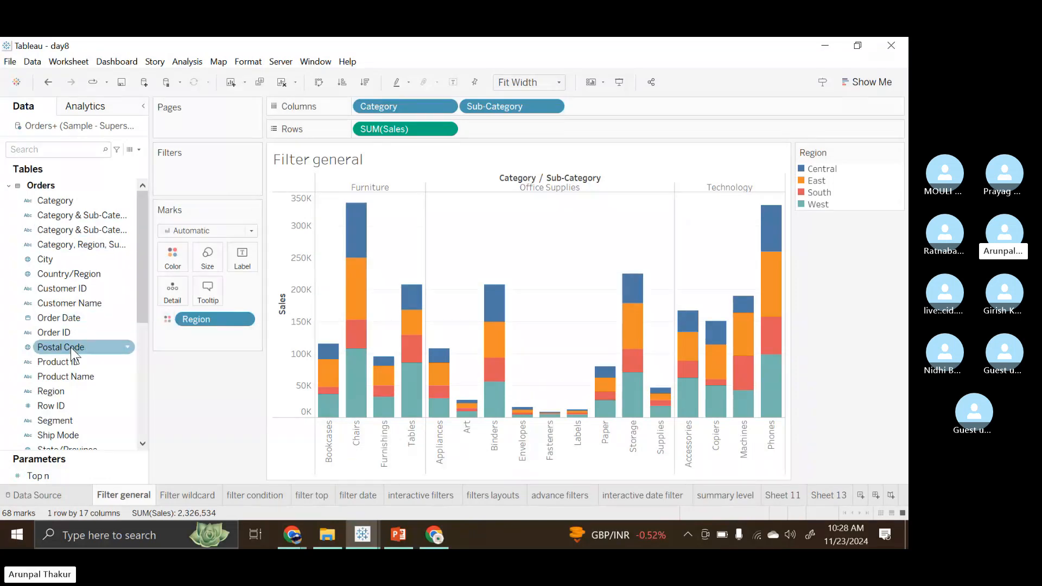
Add a Region filter to the Filter general sheet with only Central and West selected
scroll(70, 347, down, 3)
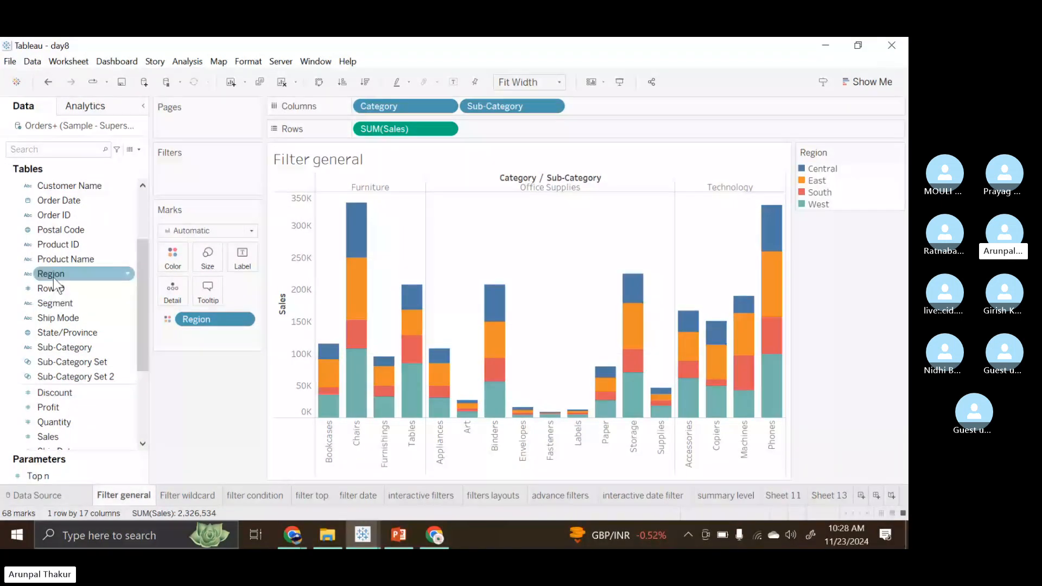
drag(53, 278, 188, 177)
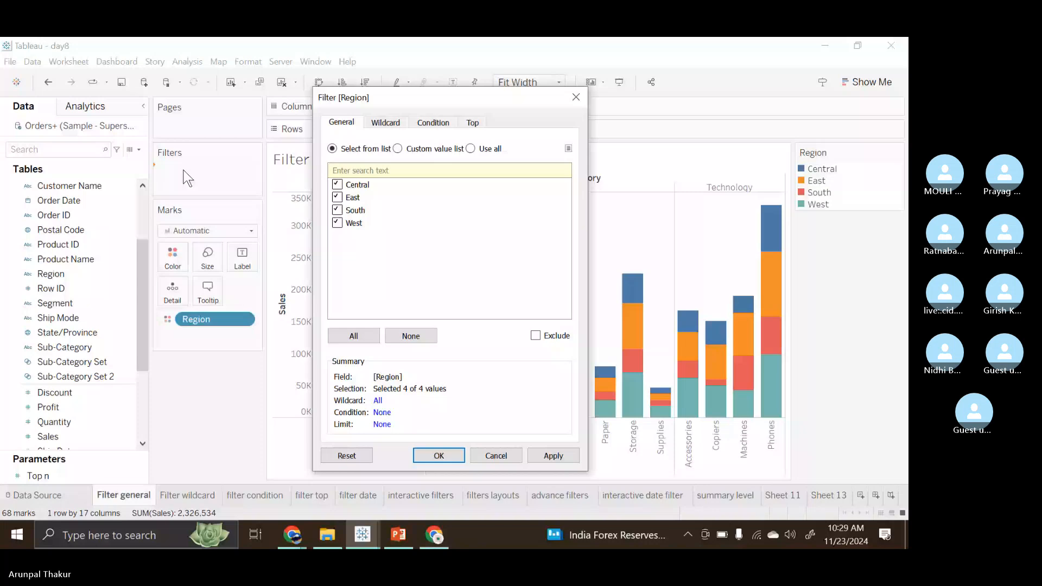
mouse_move(296, 546)
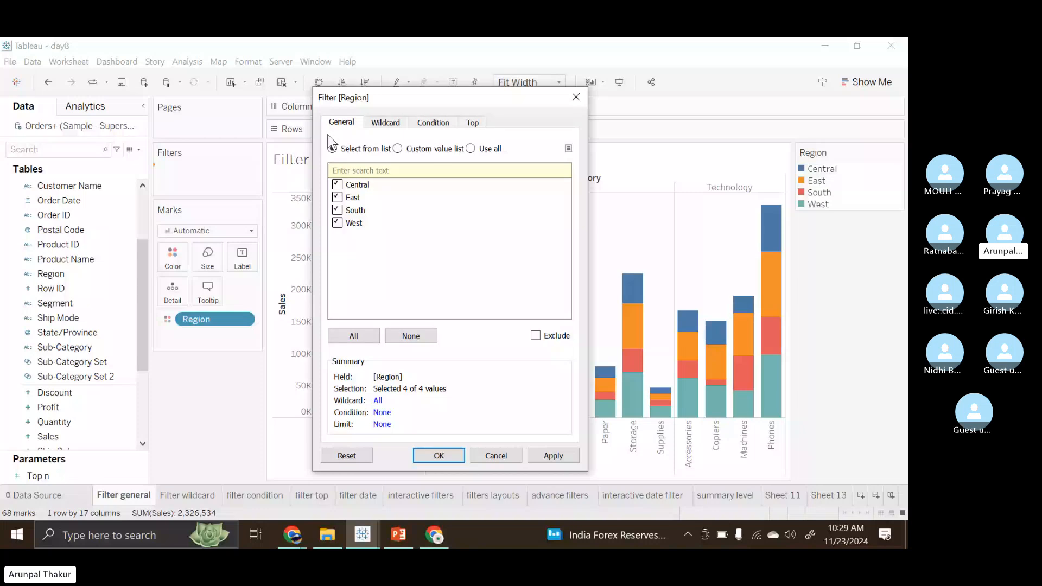
click(338, 198)
click(338, 211)
key(Return)
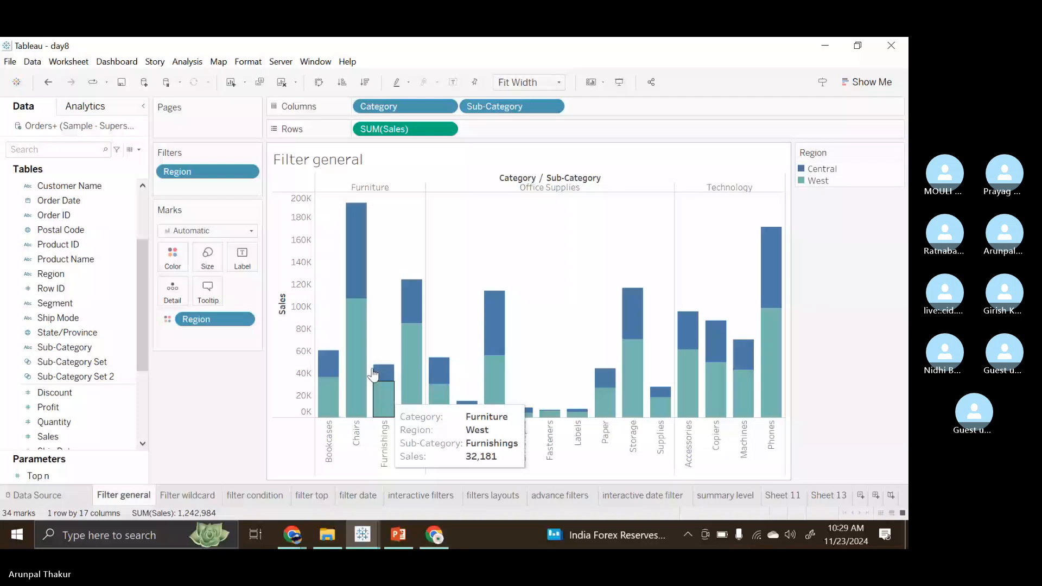
Edit the Region filter to exclude the selected Central and West values
click(247, 172)
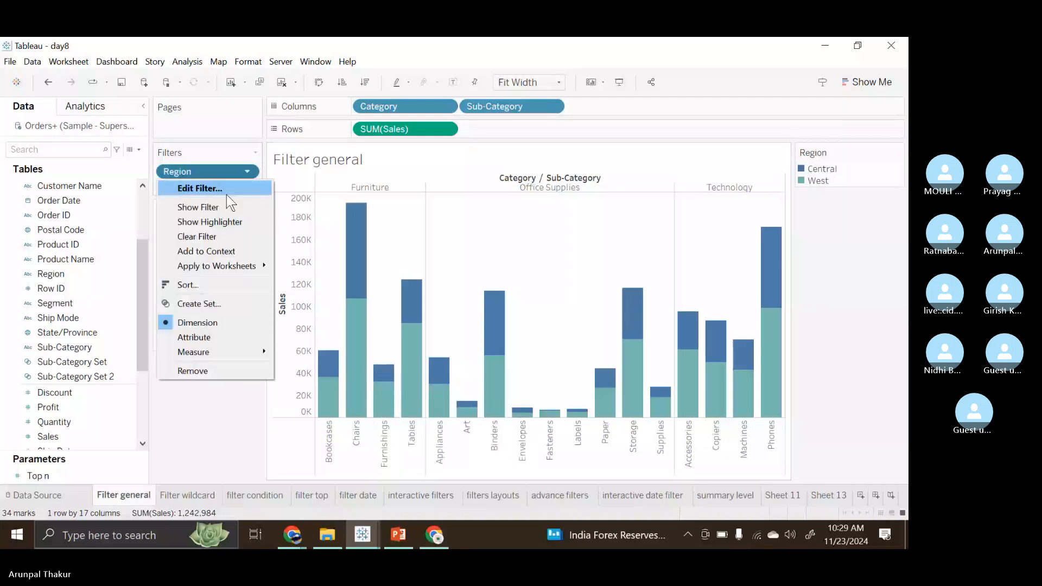
click(226, 193)
click(536, 335)
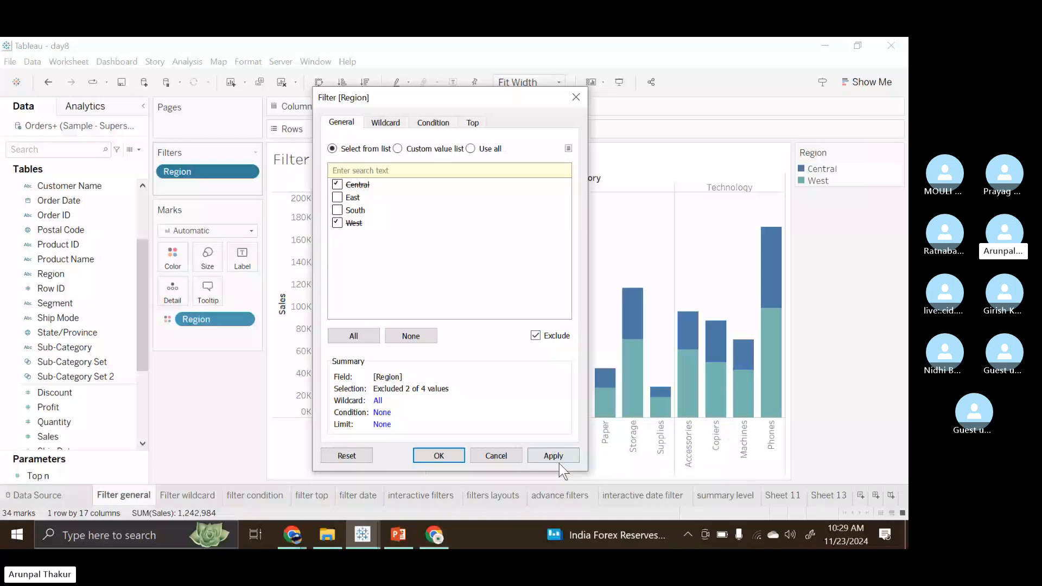
click(439, 455)
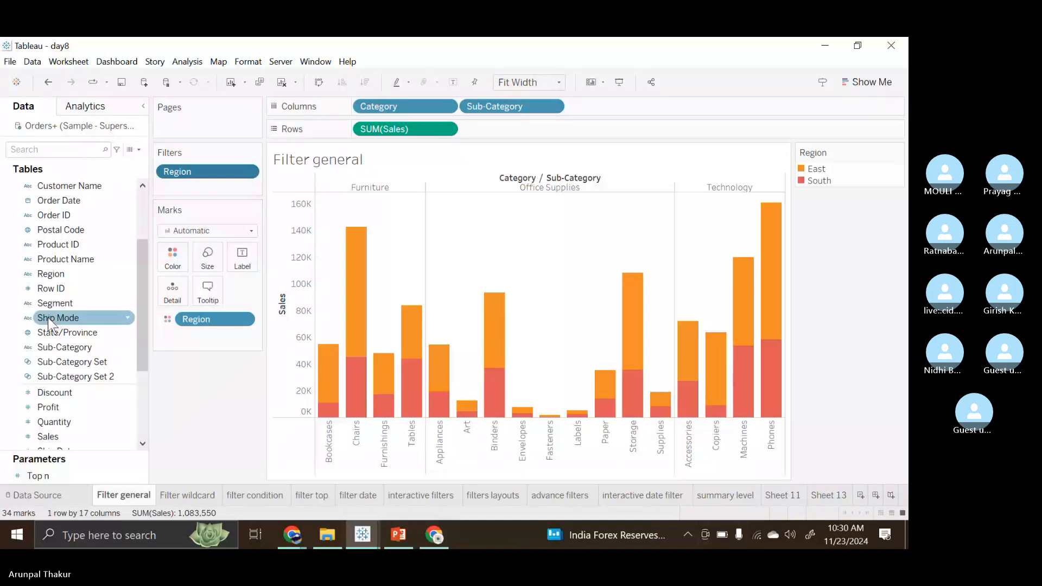
Switch to the Skype call in Chrome, dismiss the recording notice, and check the chat and the guest participant's options
click(296, 530)
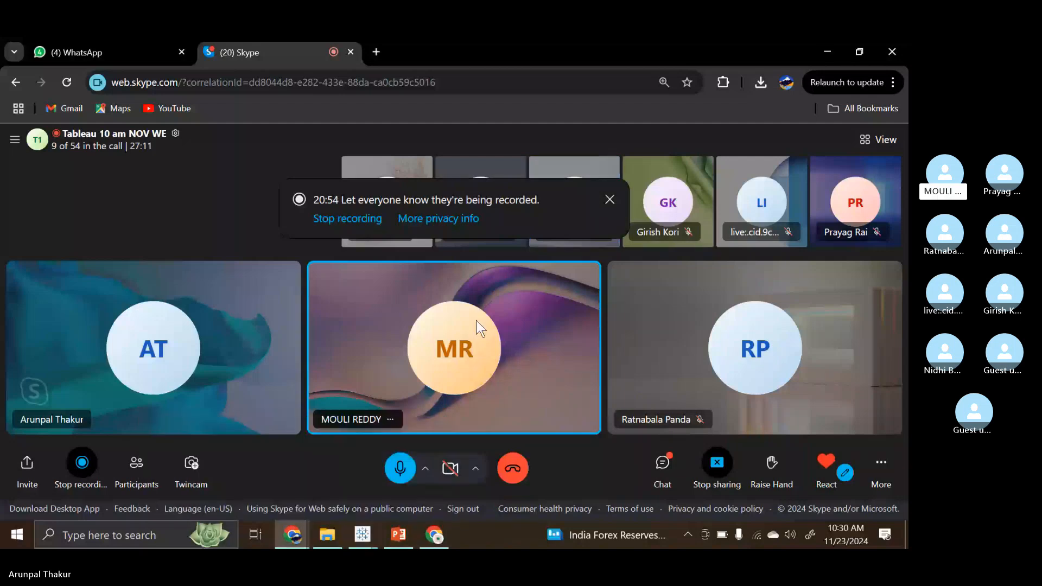
click(610, 199)
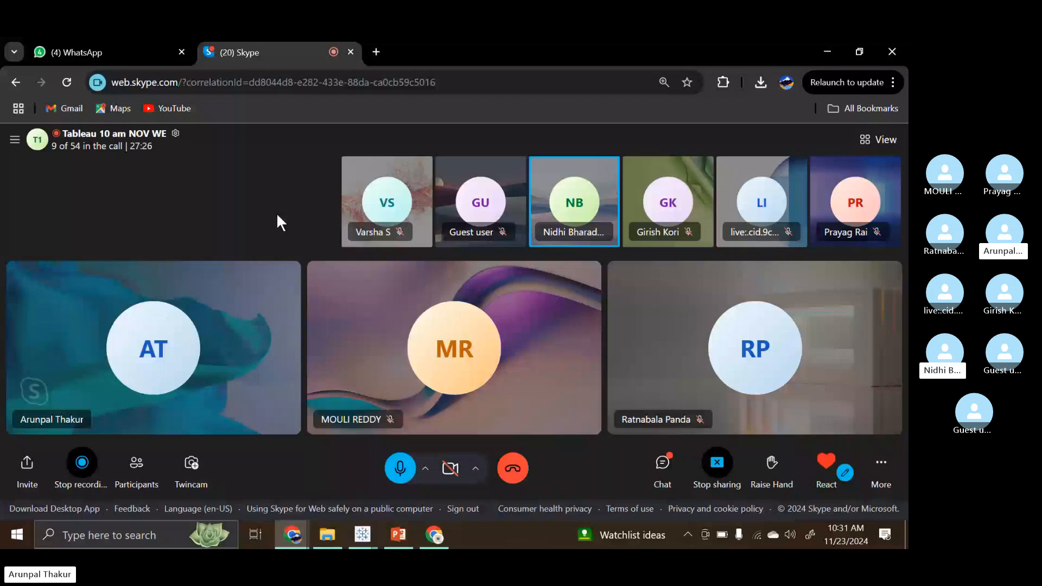
click(663, 466)
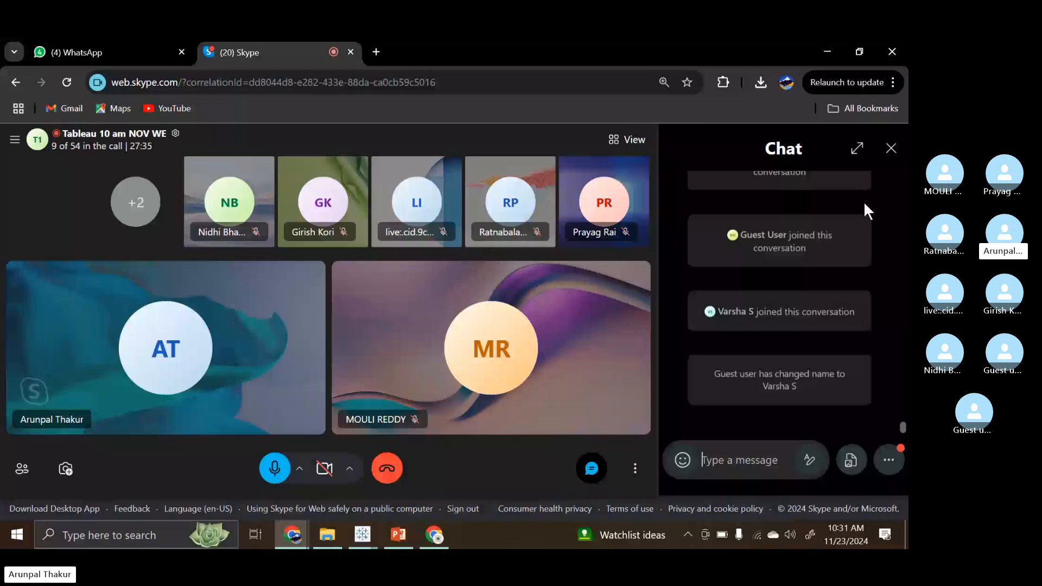
click(888, 155)
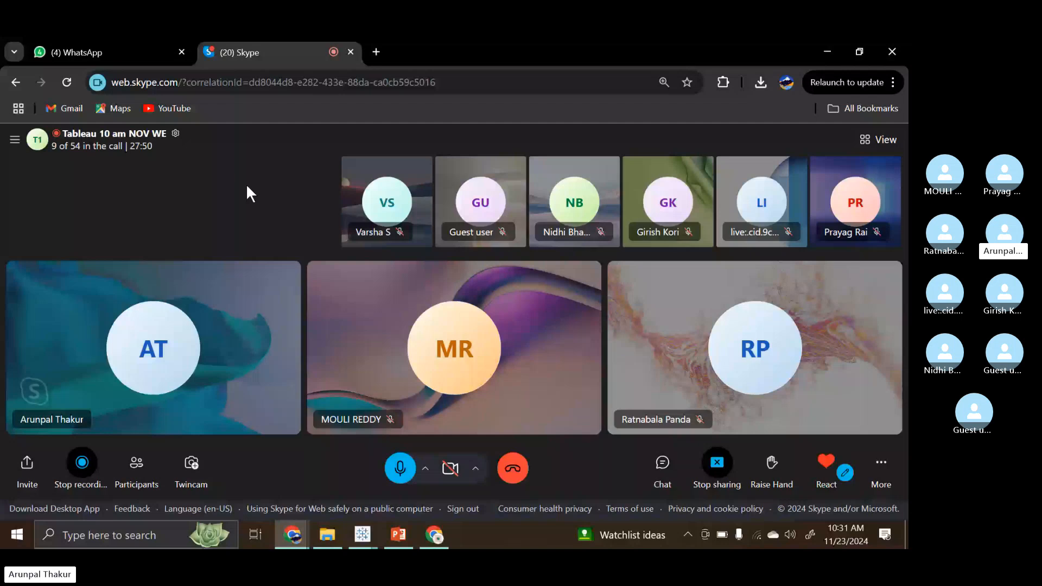
mouse_move(494, 238)
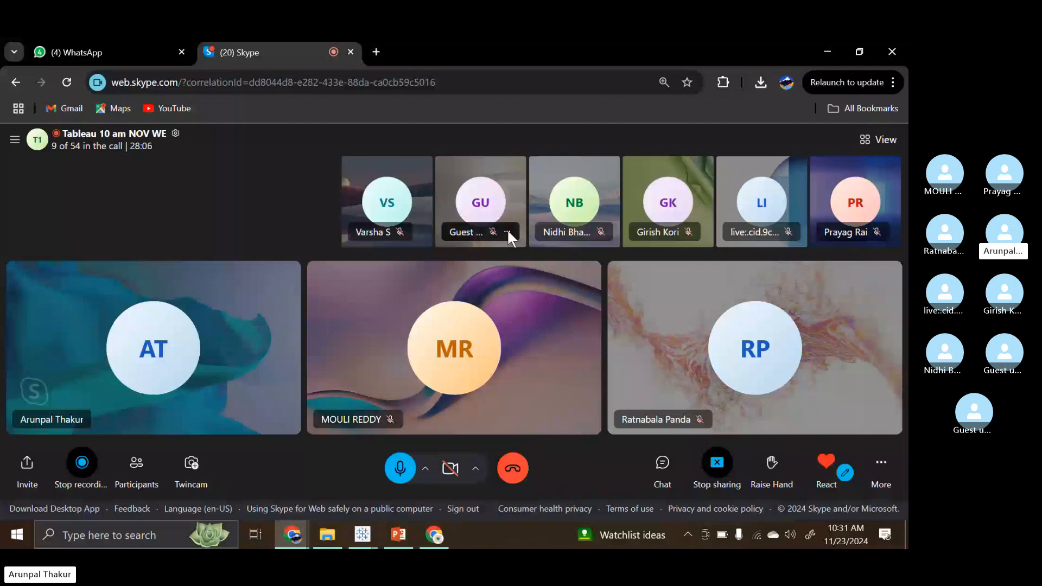
click(507, 231)
click(509, 206)
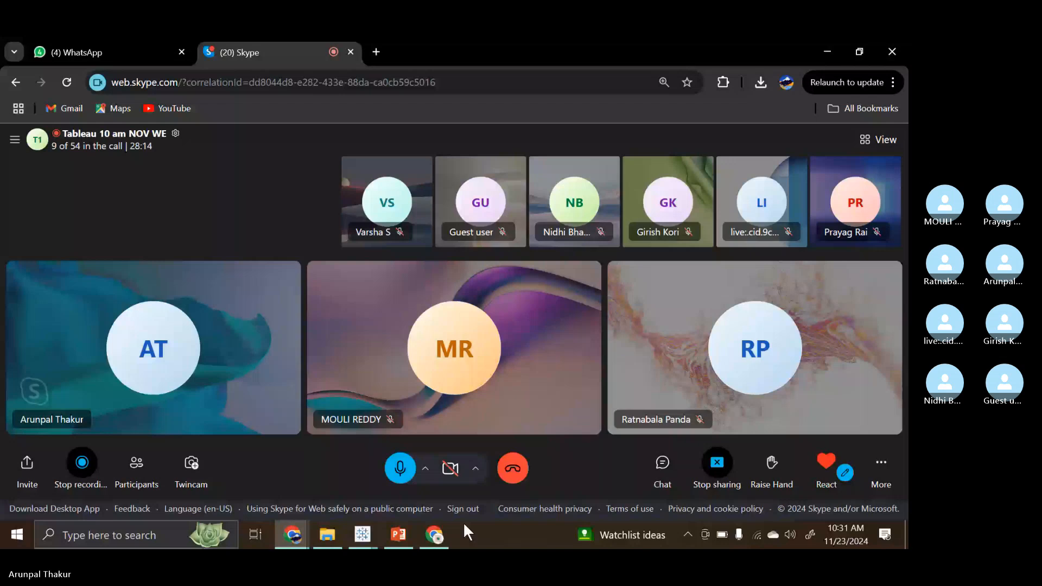
Switch to the day8 workbook in Tableau Desktop and edit the Region filter to include Central and West instead of excluding them
mouse_move(435, 535)
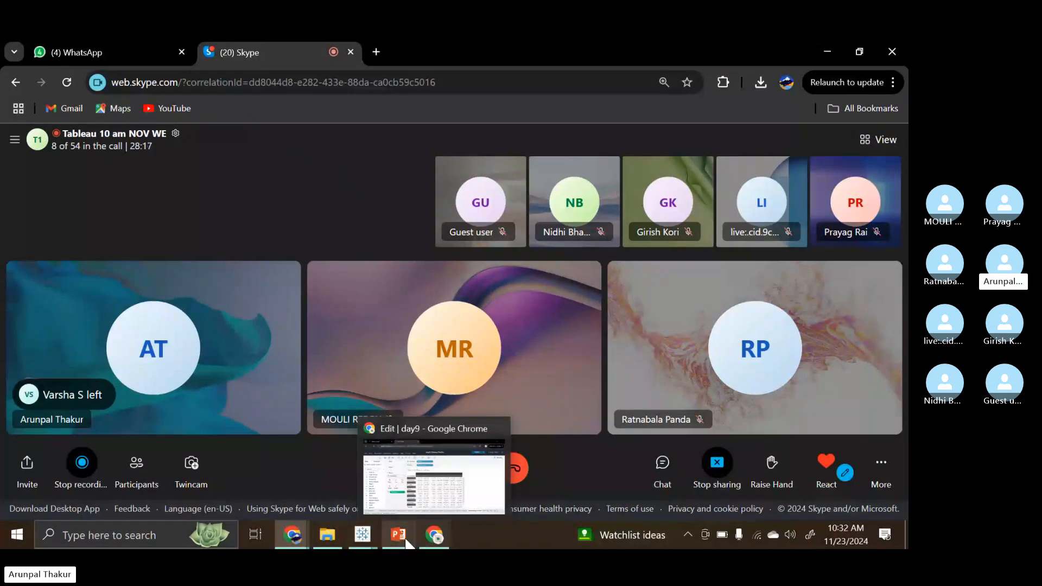
mouse_move(362, 535)
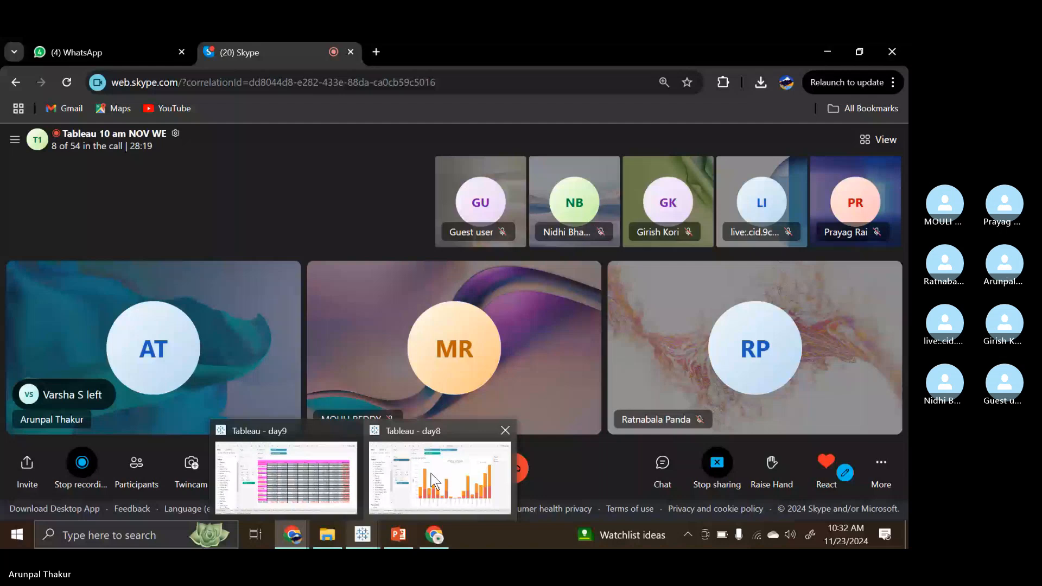
click(432, 480)
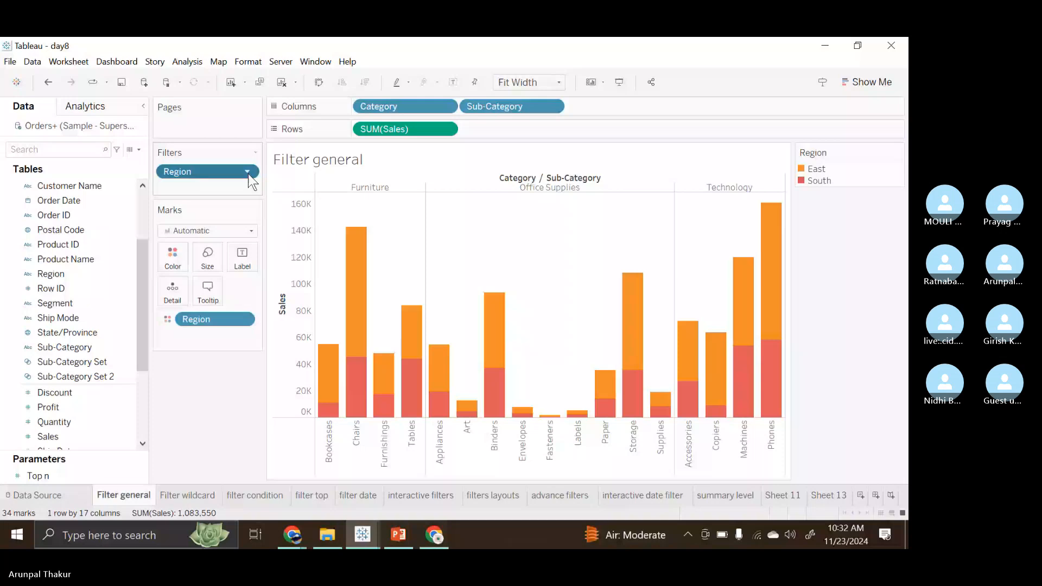
double_click(248, 175)
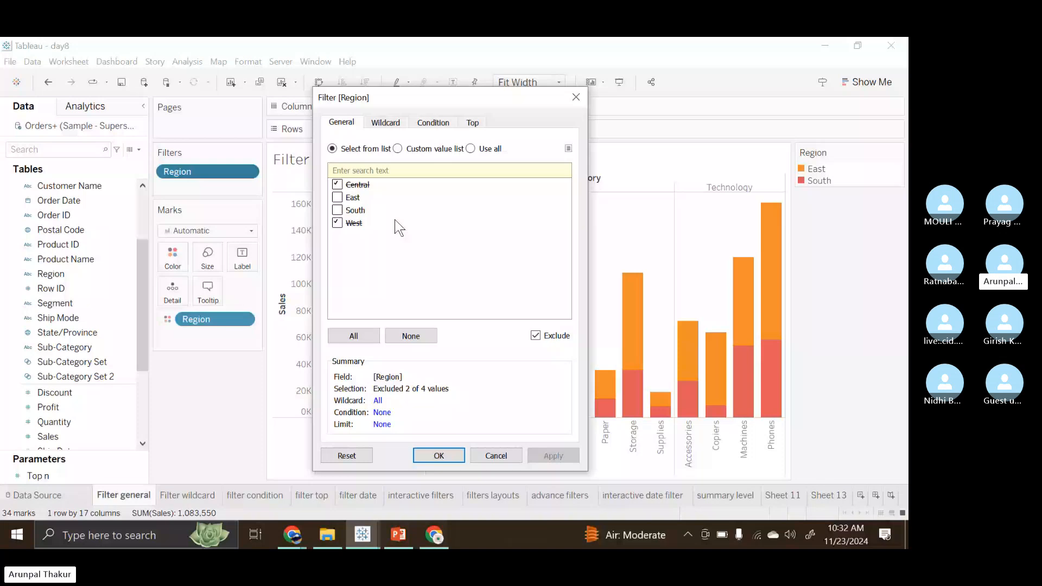
click(536, 336)
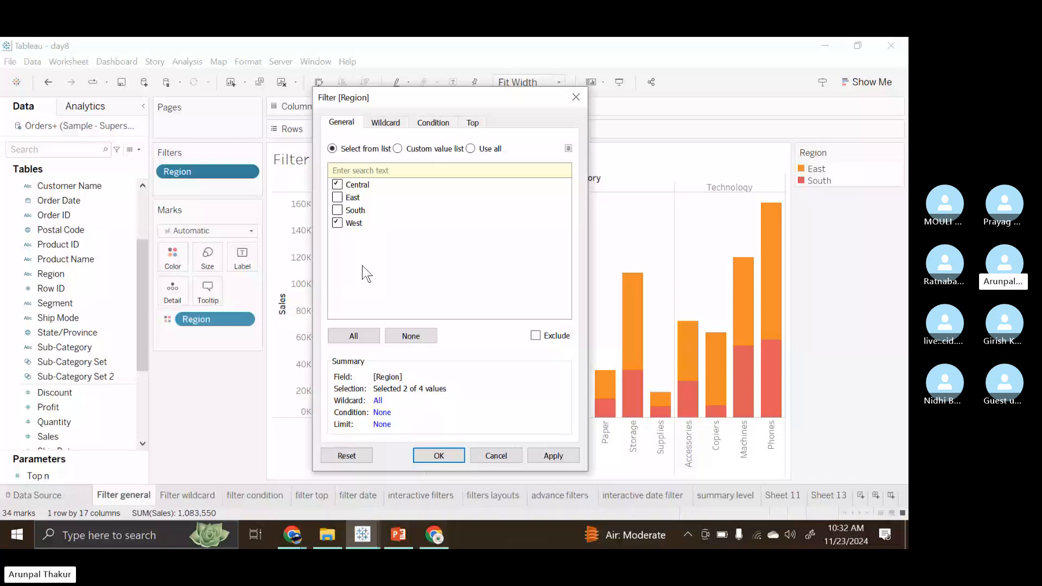
key(Return)
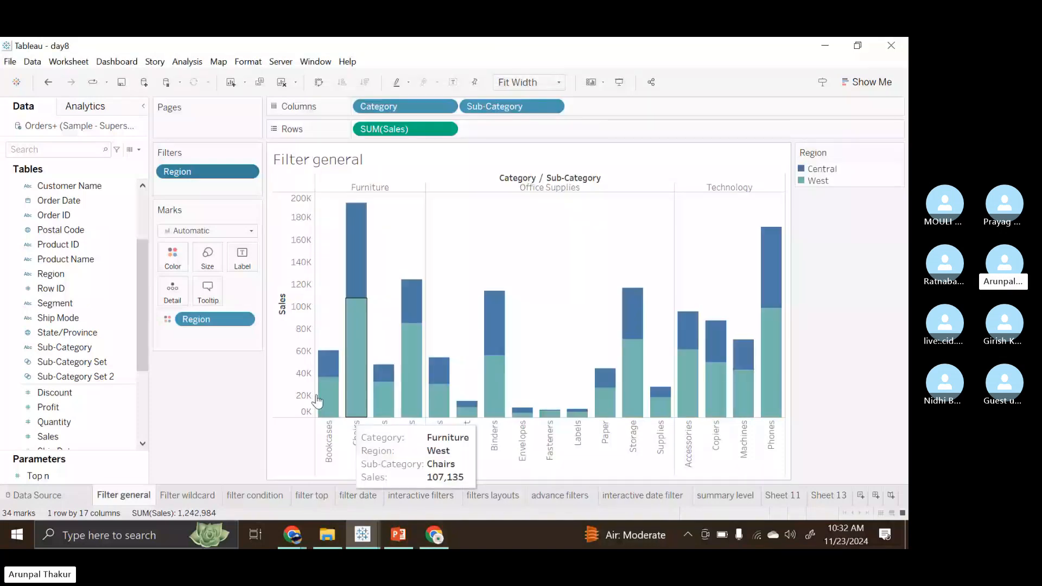
Open the Filter wildcard sheet and remove its Sub-Category filter
click(188, 495)
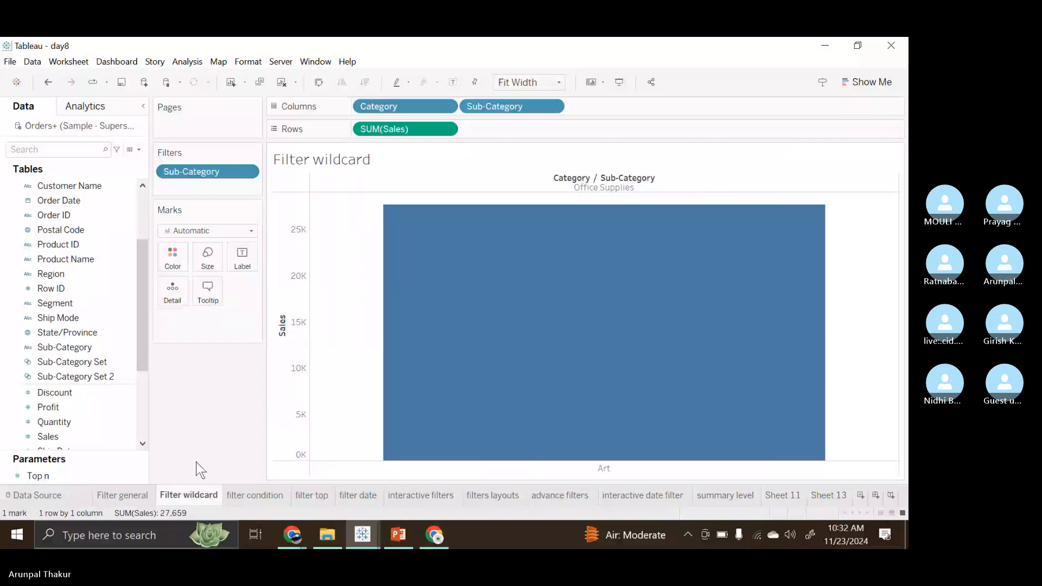
drag(220, 170, 219, 399)
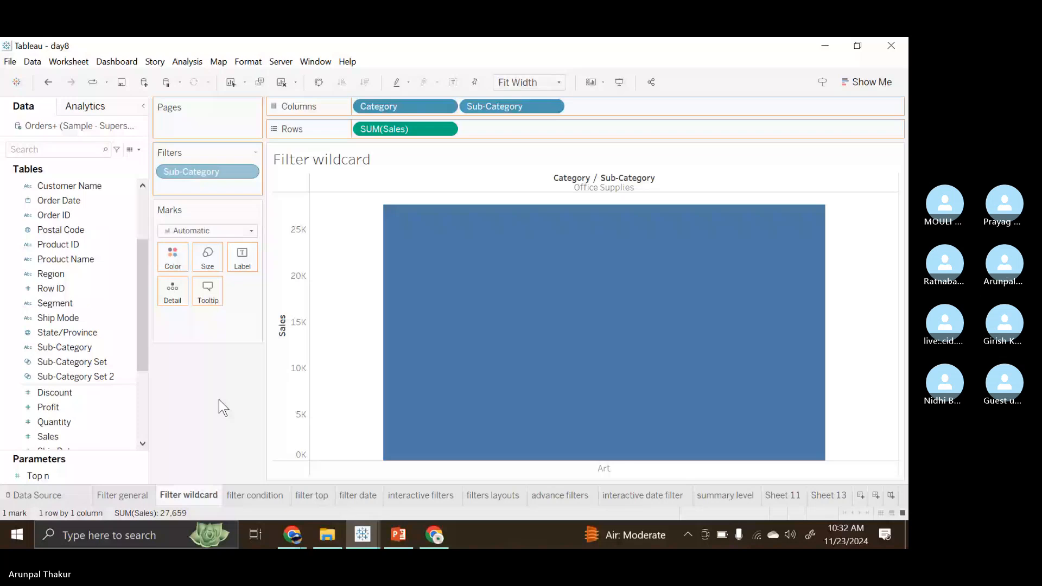
drag(220, 399, 220, 400)
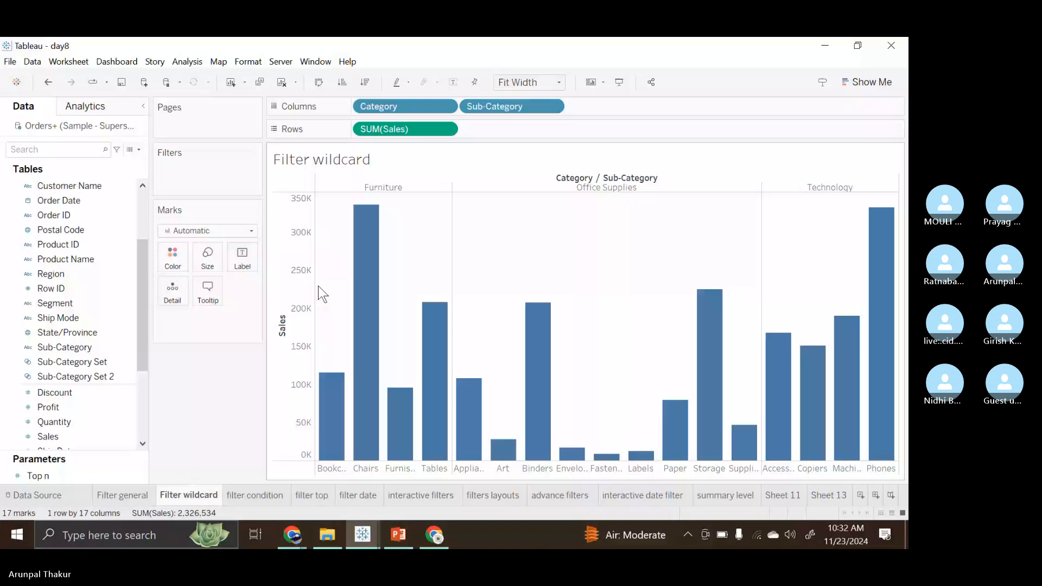
Add a Sub-Category filter to the Filter wildcard sheet with a wildcard condition of Contains "s"
click(102, 346)
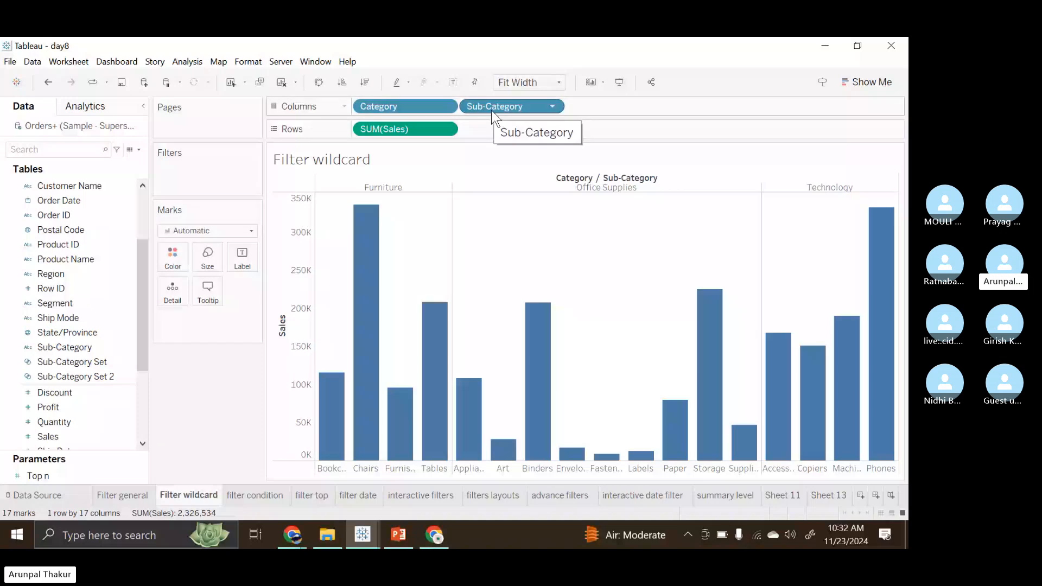
click(72, 352)
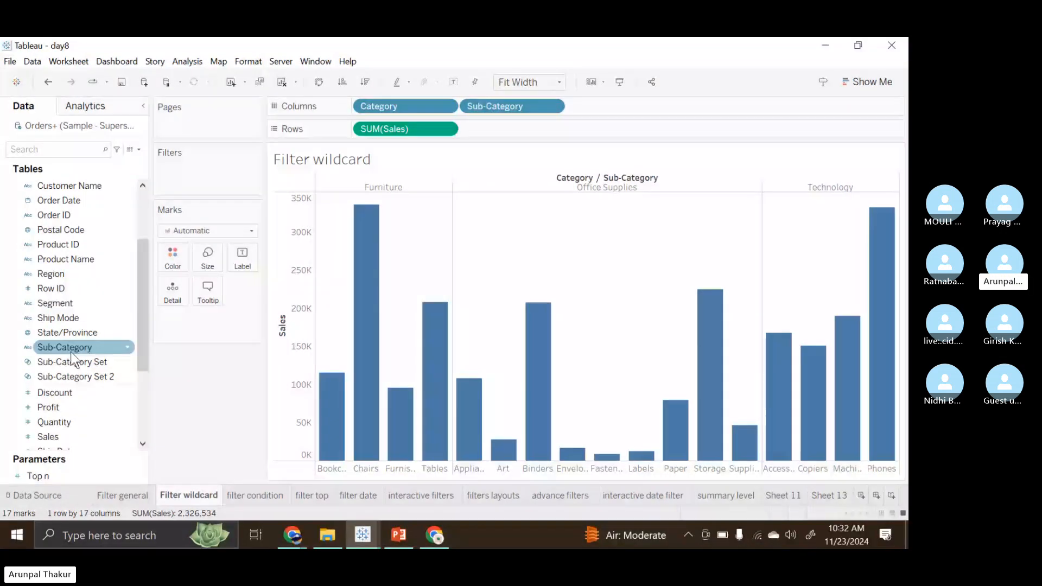
click(75, 339)
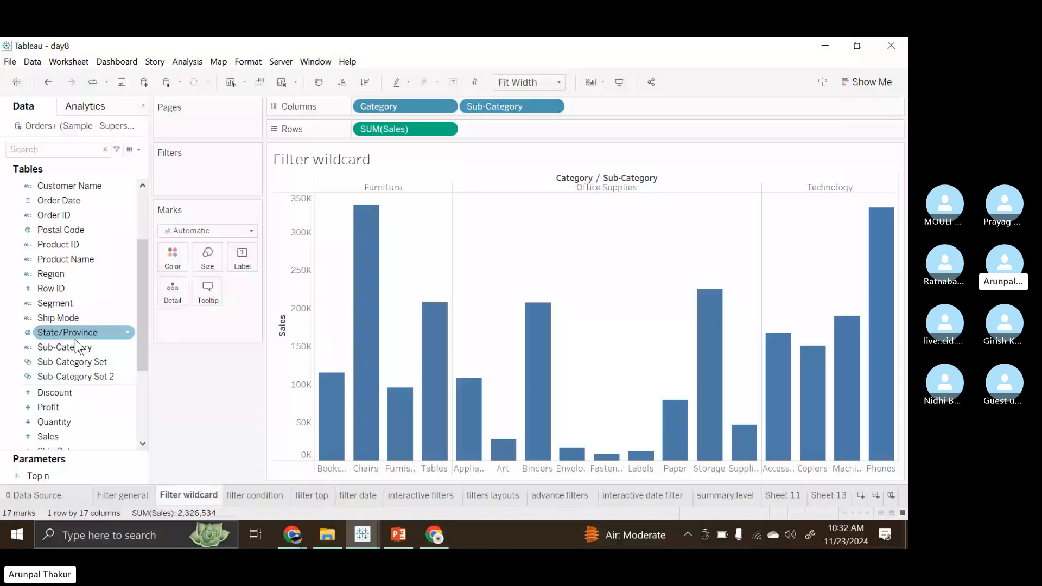
drag(76, 341, 191, 179)
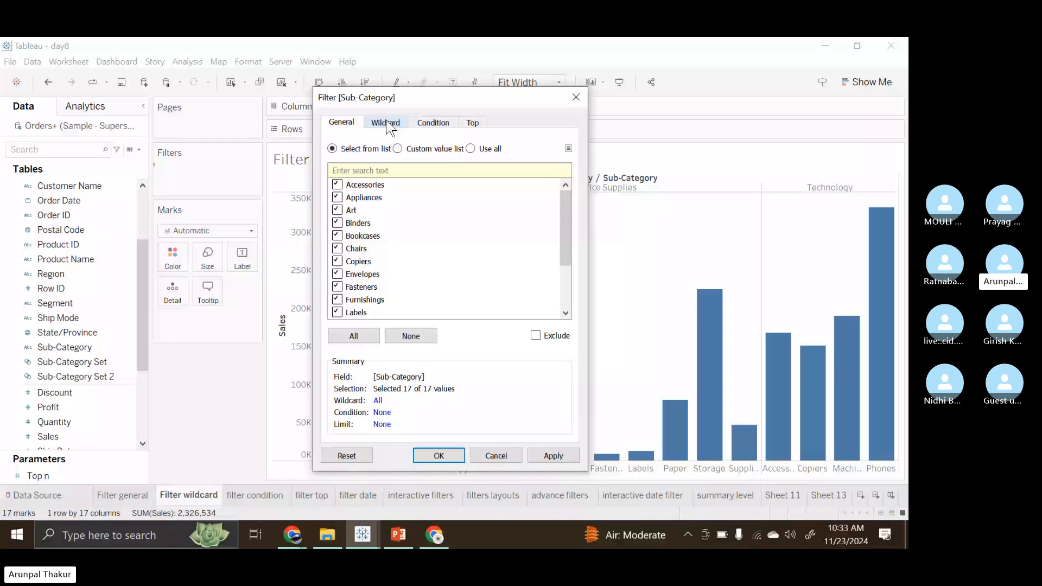
click(389, 124)
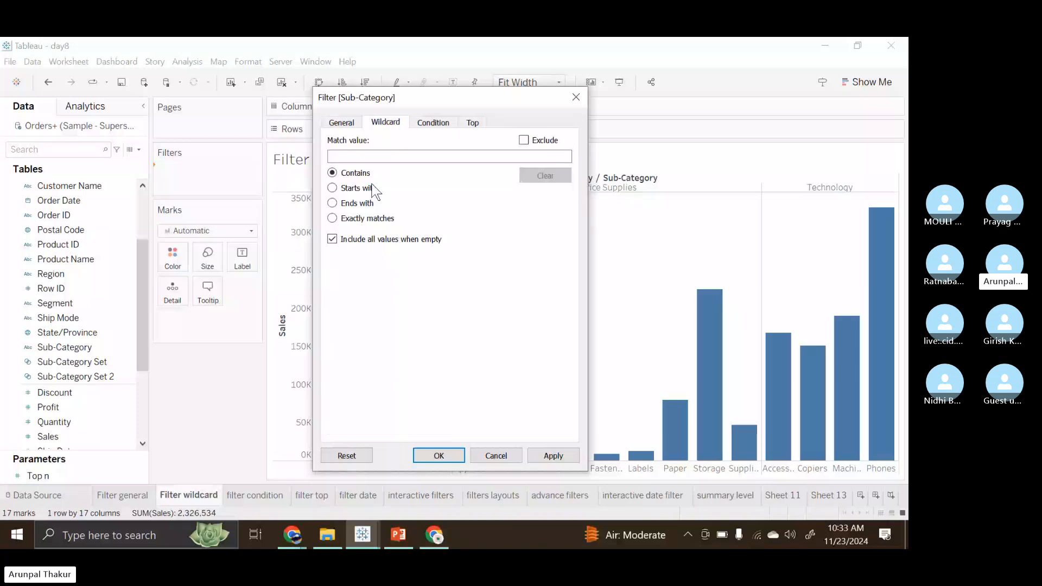
click(352, 155)
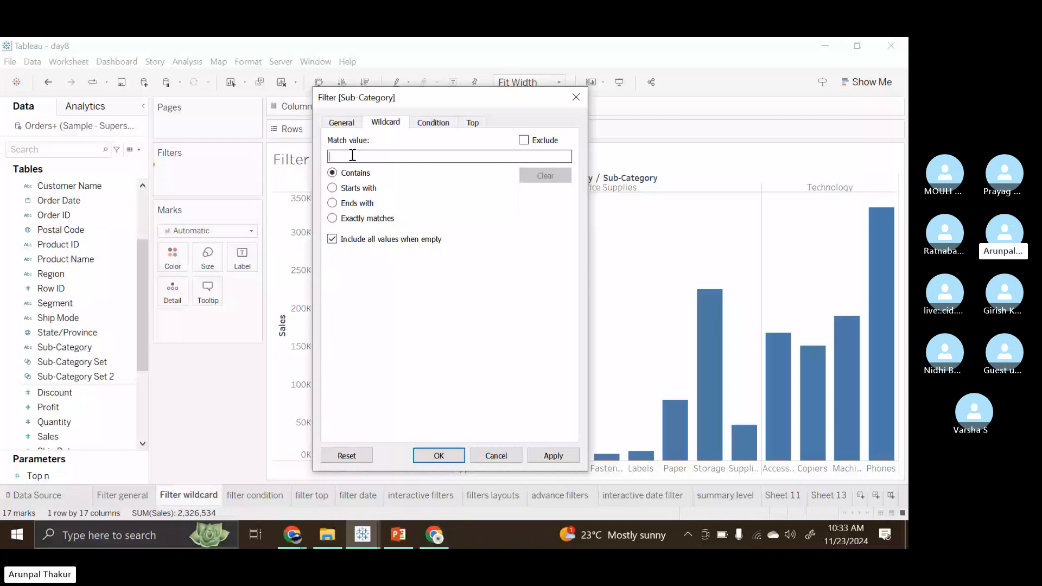
text(s)
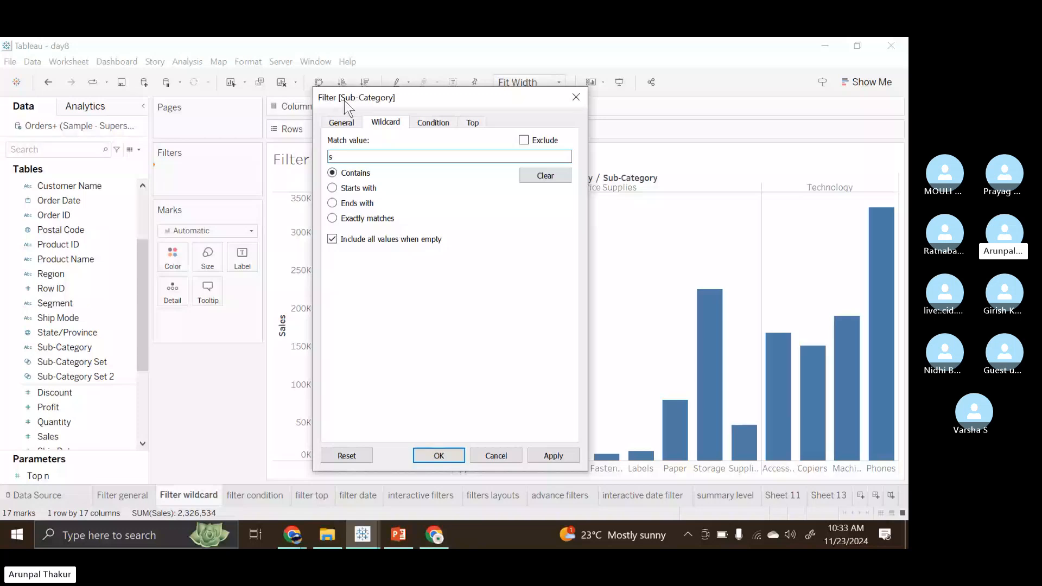
click(548, 454)
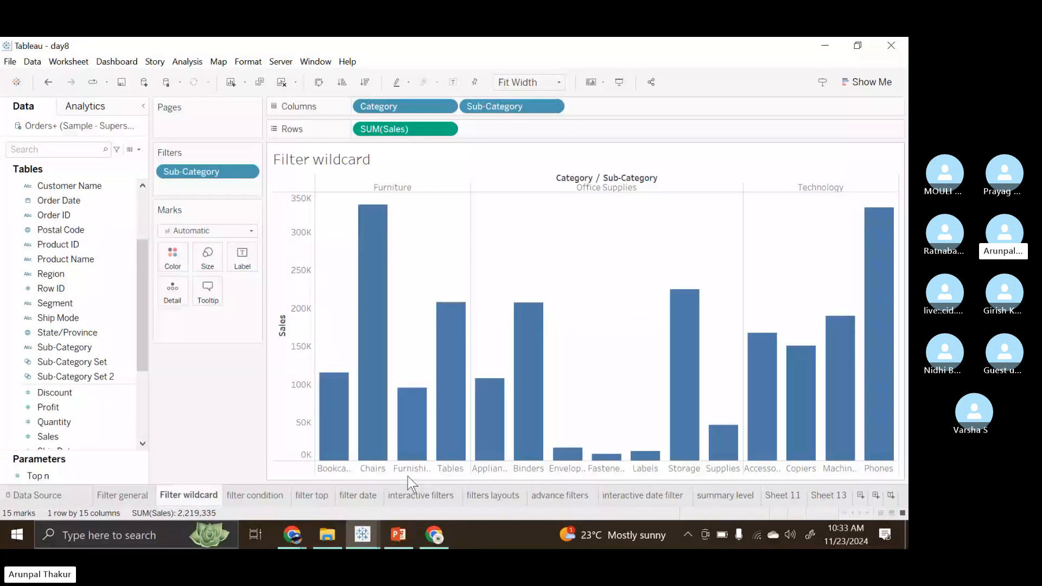
Edit the Sub-Category filter's wildcard to Contains "p" and review the matching sub-categories in the chart
click(248, 172)
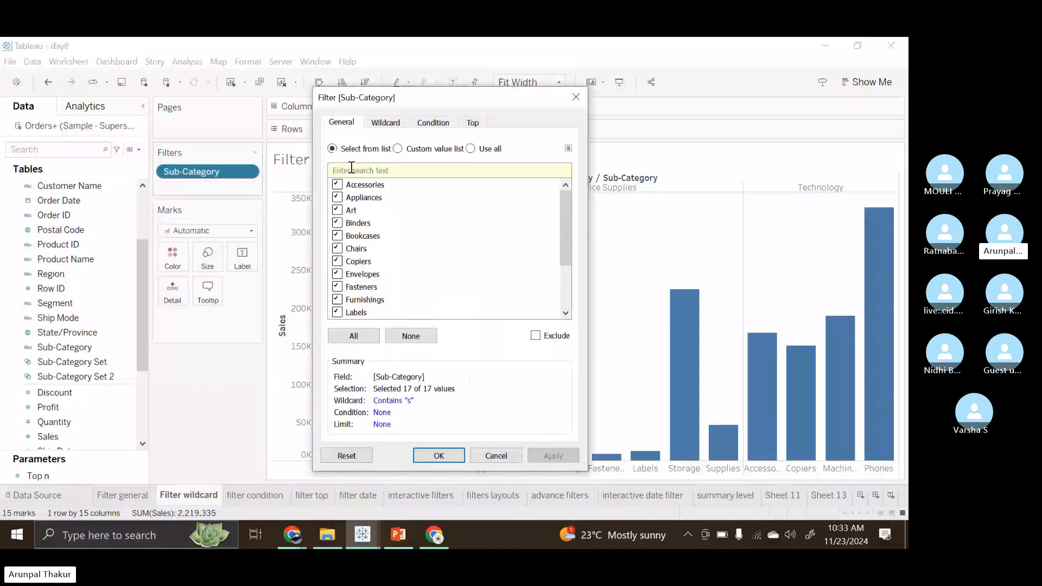
click(385, 122)
click(380, 156)
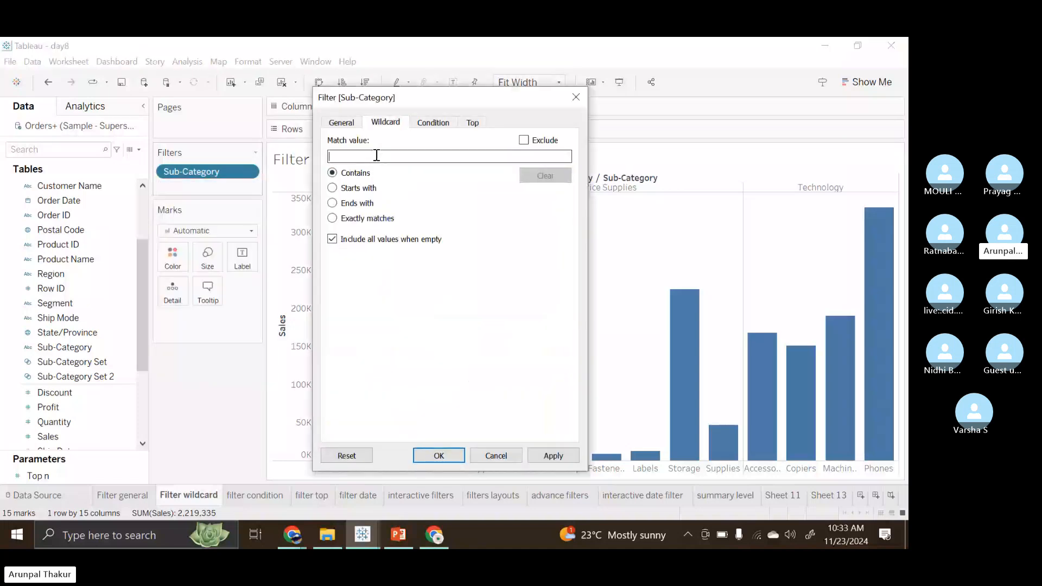
text(p)
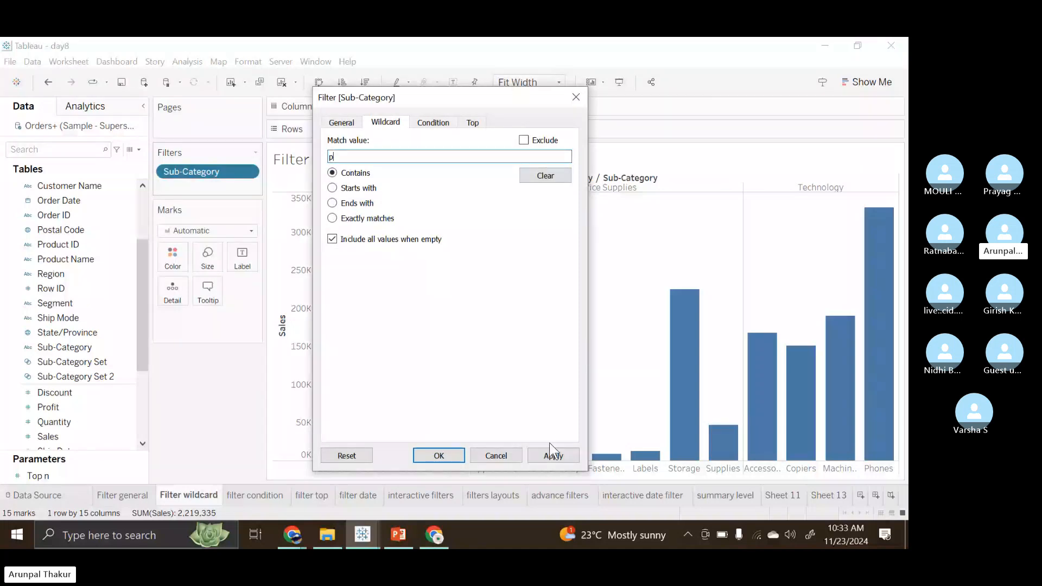
click(438, 455)
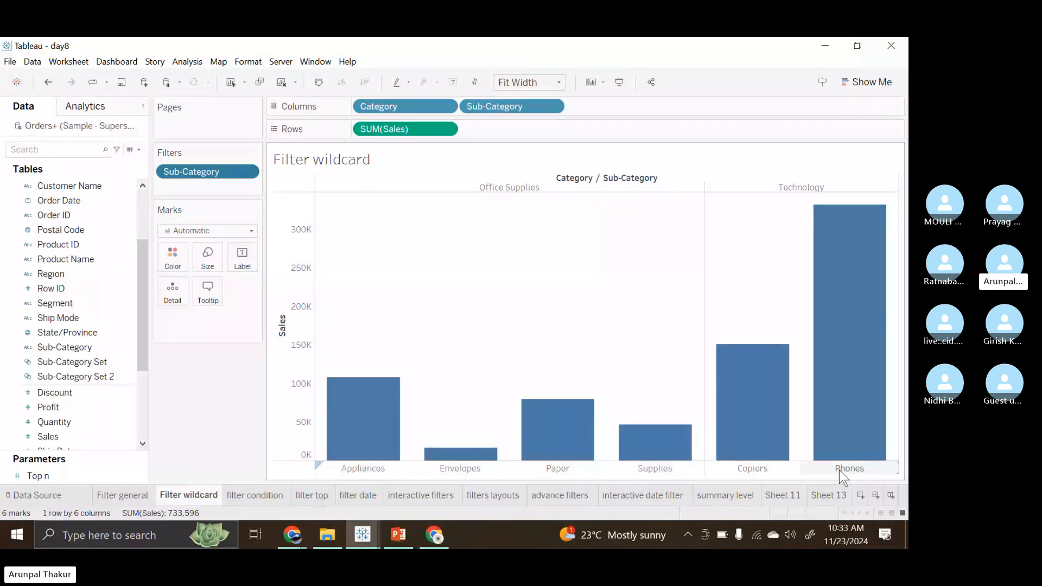
mouse_move(626, 443)
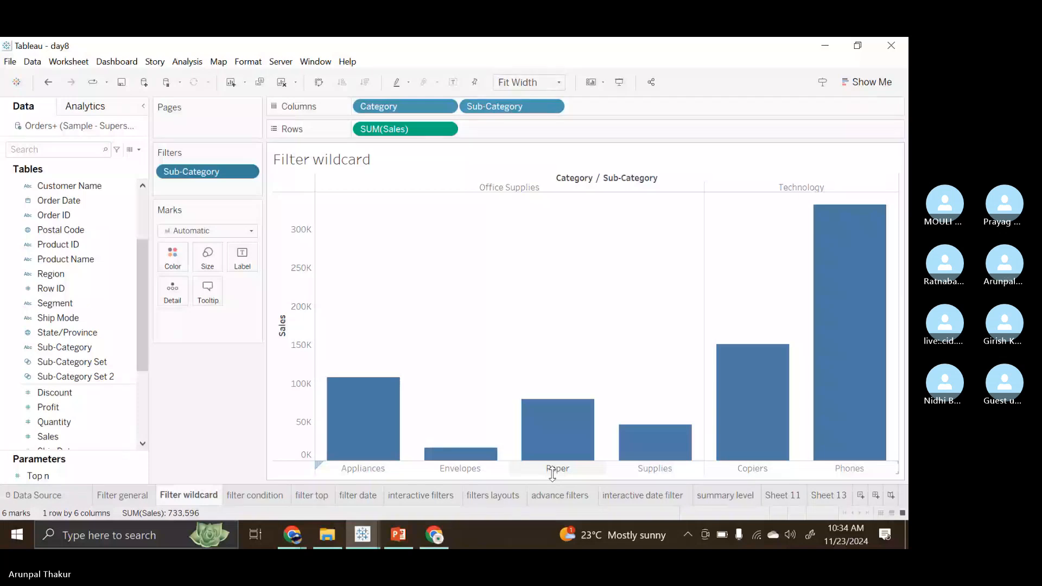
Change the Sub-Category filter's wildcard match value to "o", keeping the Contains option
click(247, 171)
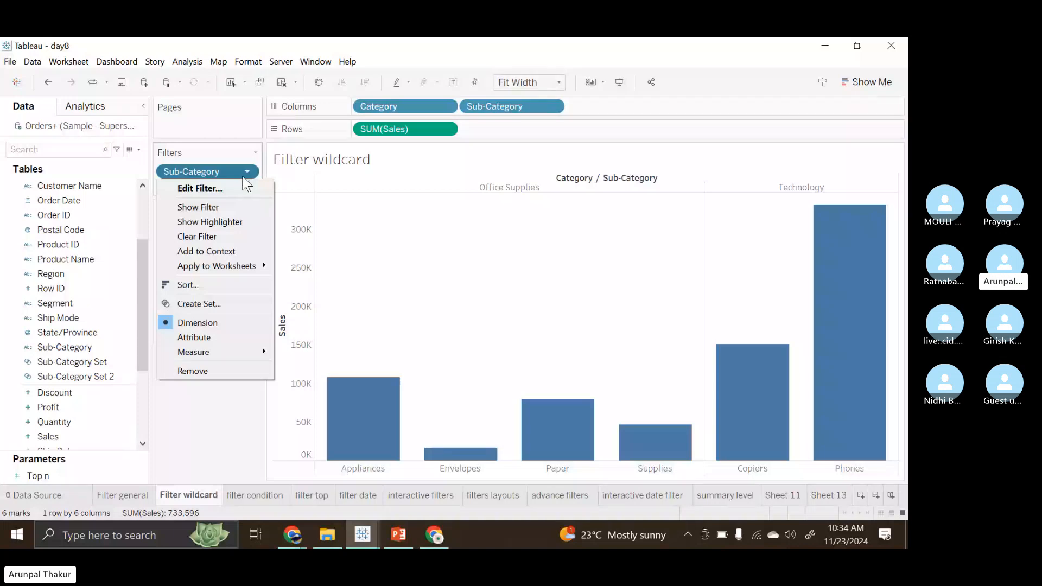
click(242, 192)
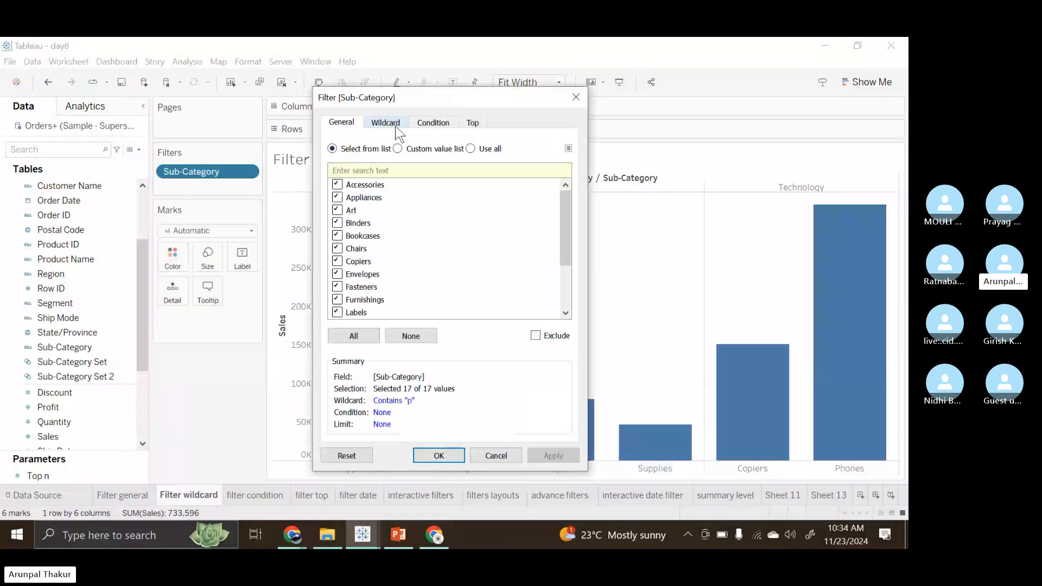
click(390, 123)
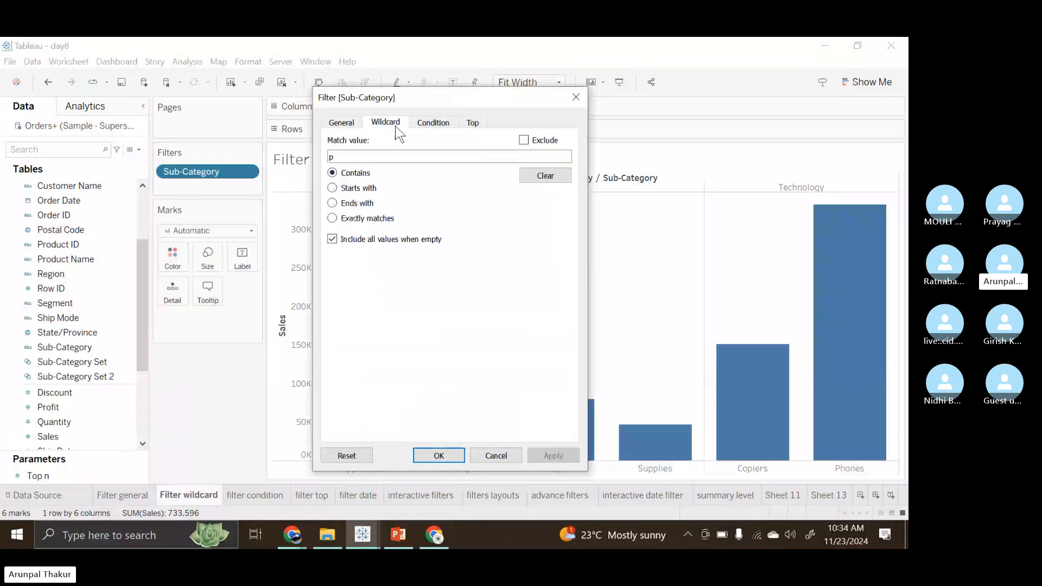
click(394, 156)
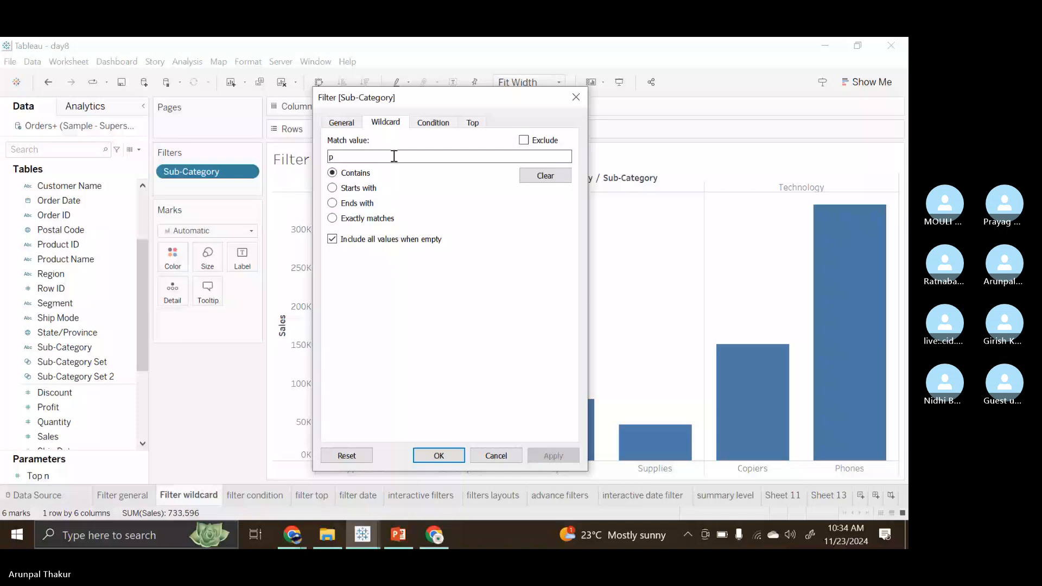
key(BackSpace)
text(o)
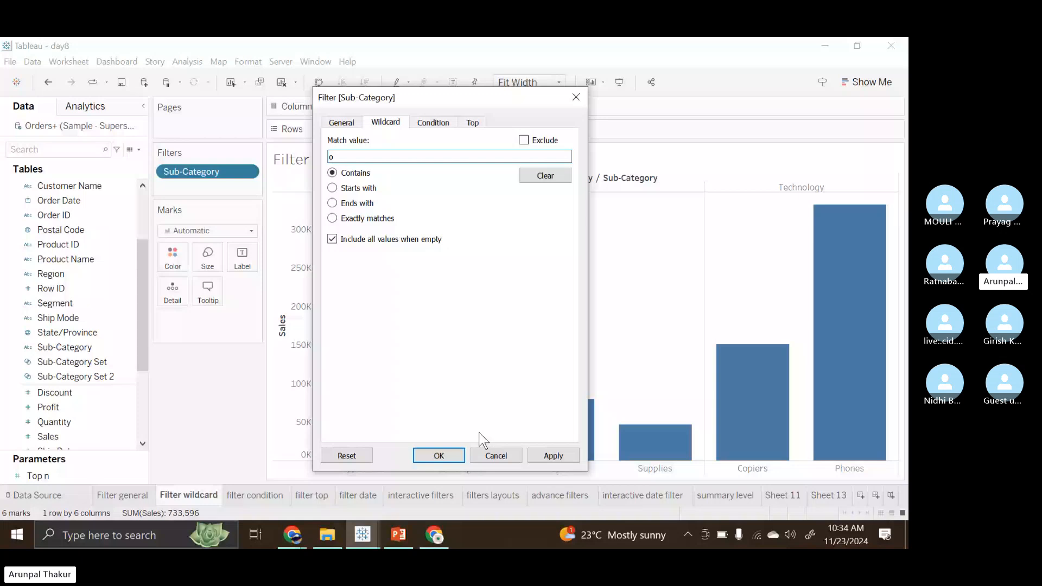
click(438, 456)
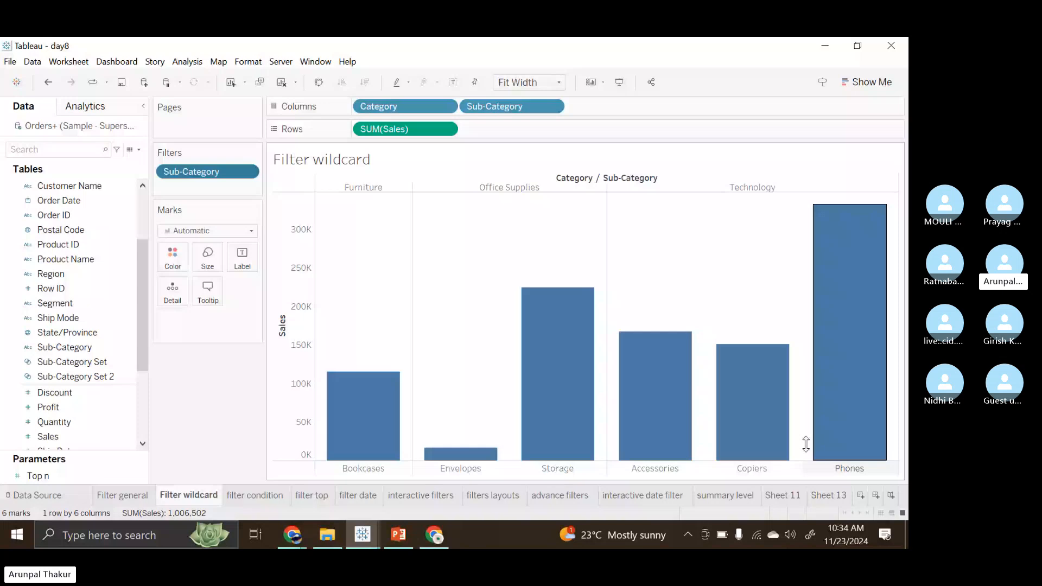
Set the Sub-Category filter's wildcard to Starts with "A"
double_click(208, 172)
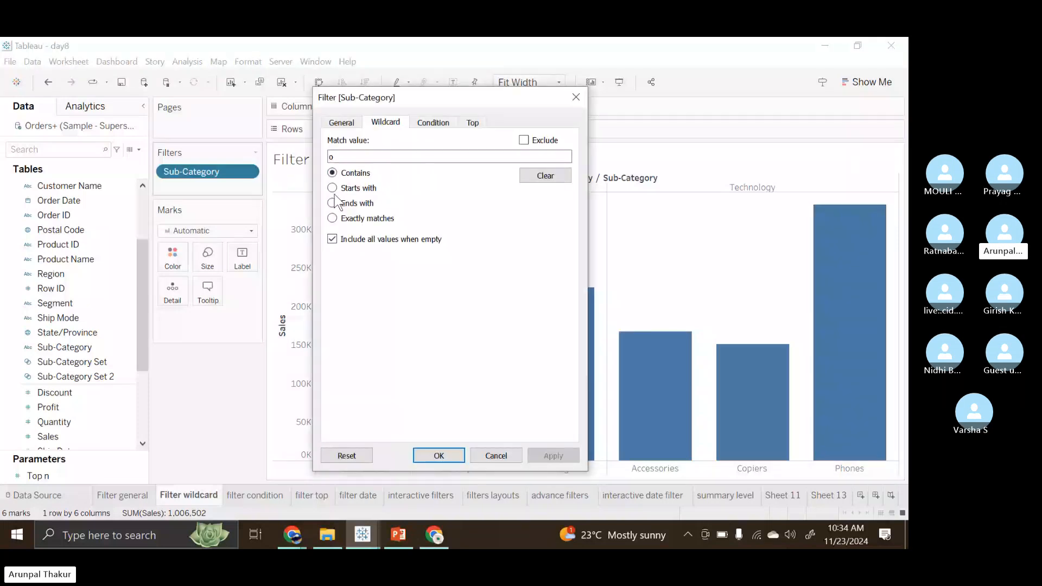
click(333, 188)
click(343, 155)
key(BackSpace)
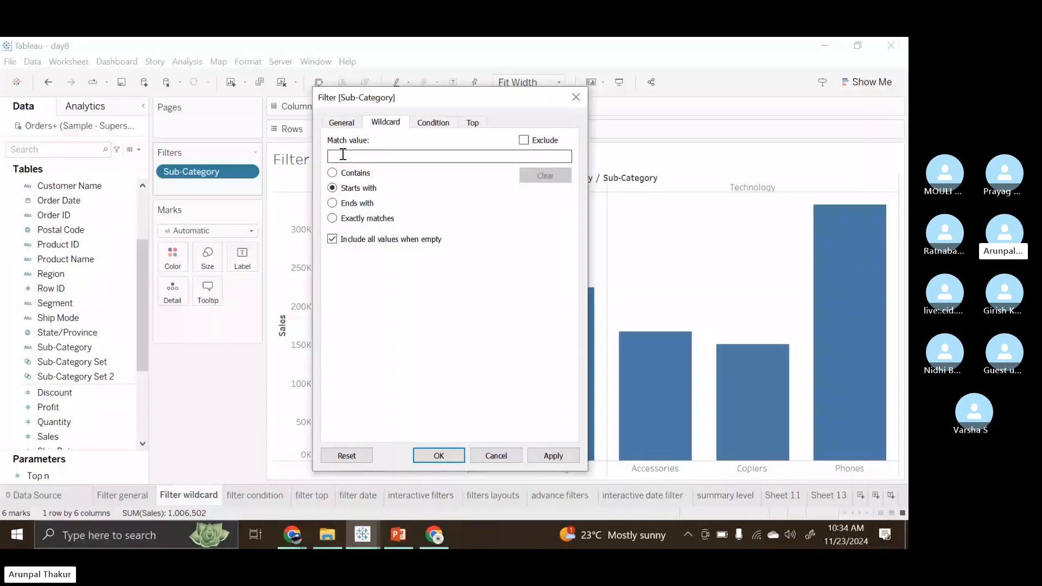
text(A)
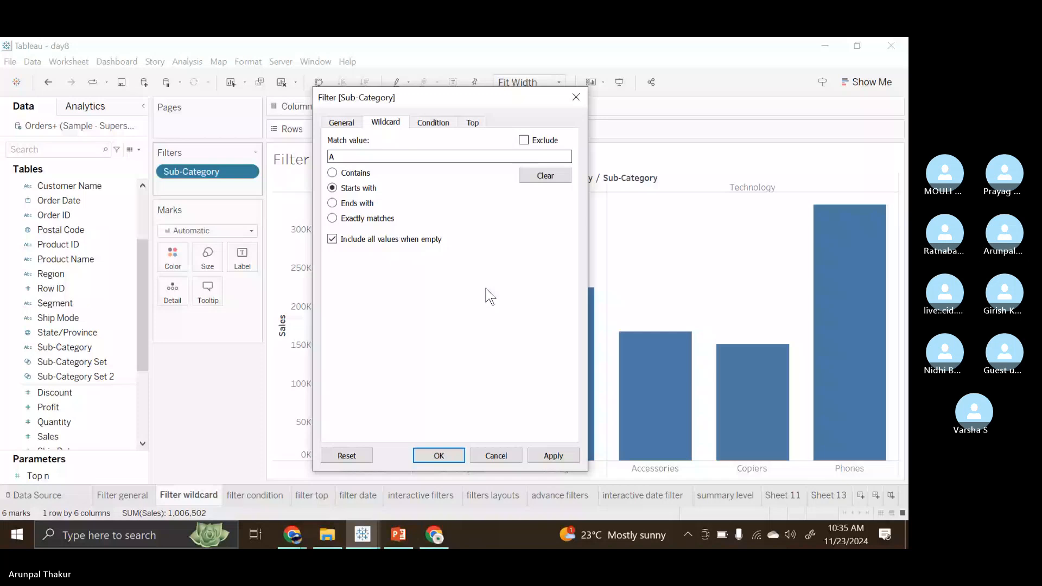
key(Return)
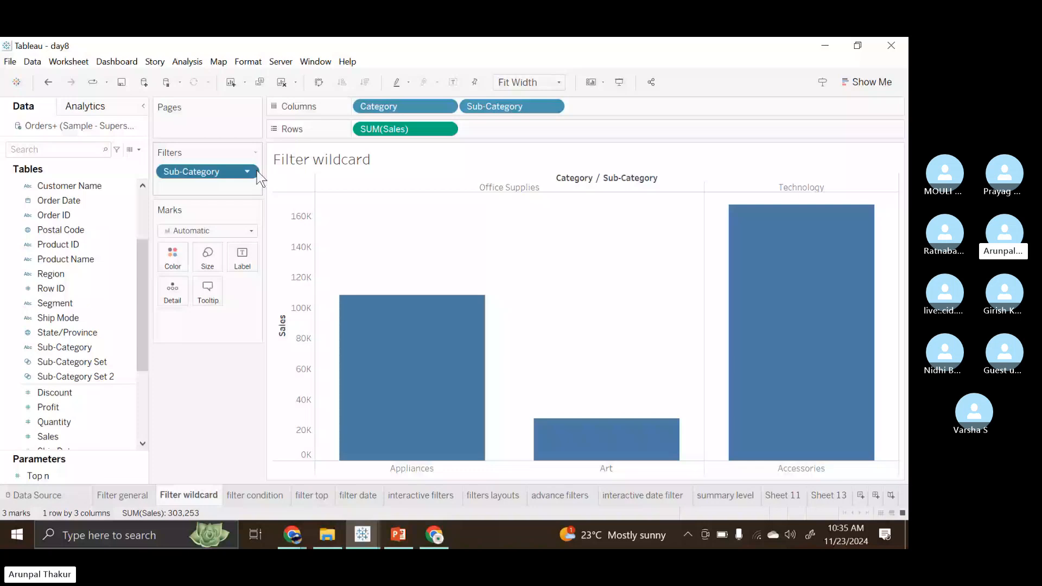
Set the Sub-Category filter's wildcard to Ends with "s" and apply it to the chart
click(238, 192)
click(396, 119)
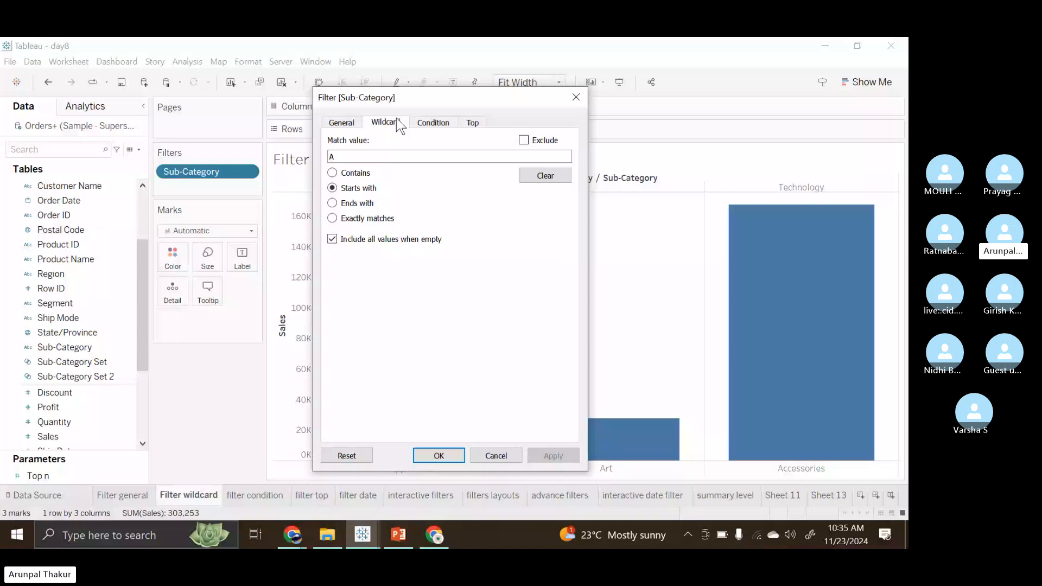
click(332, 203)
click(444, 161)
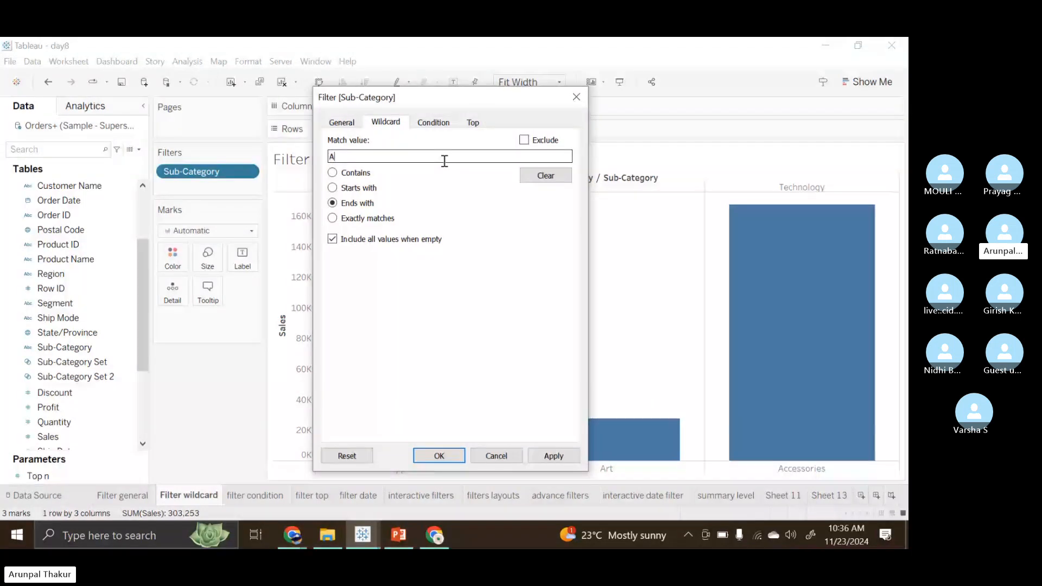
key(BackSpace)
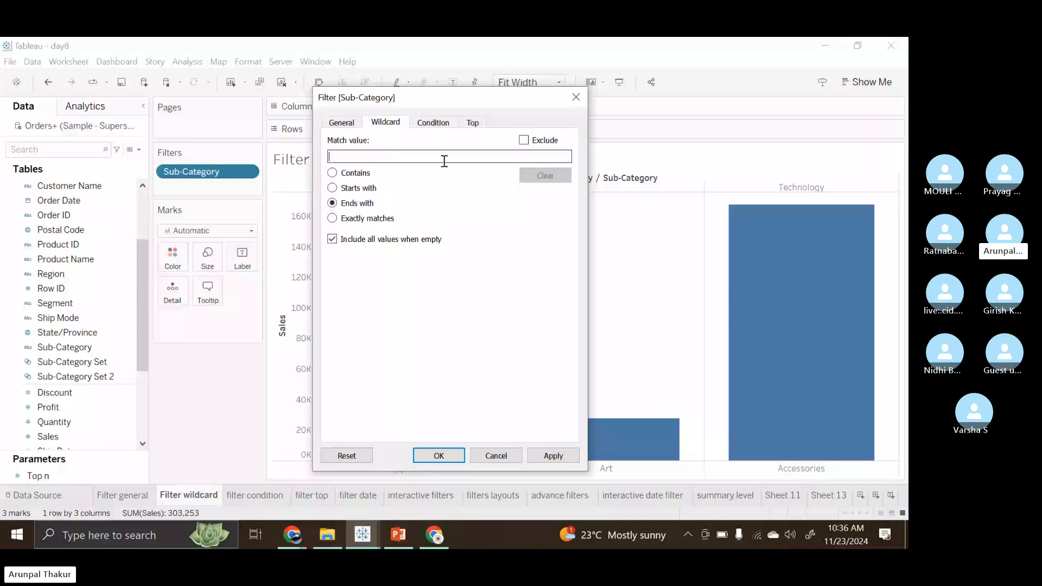
text(s)
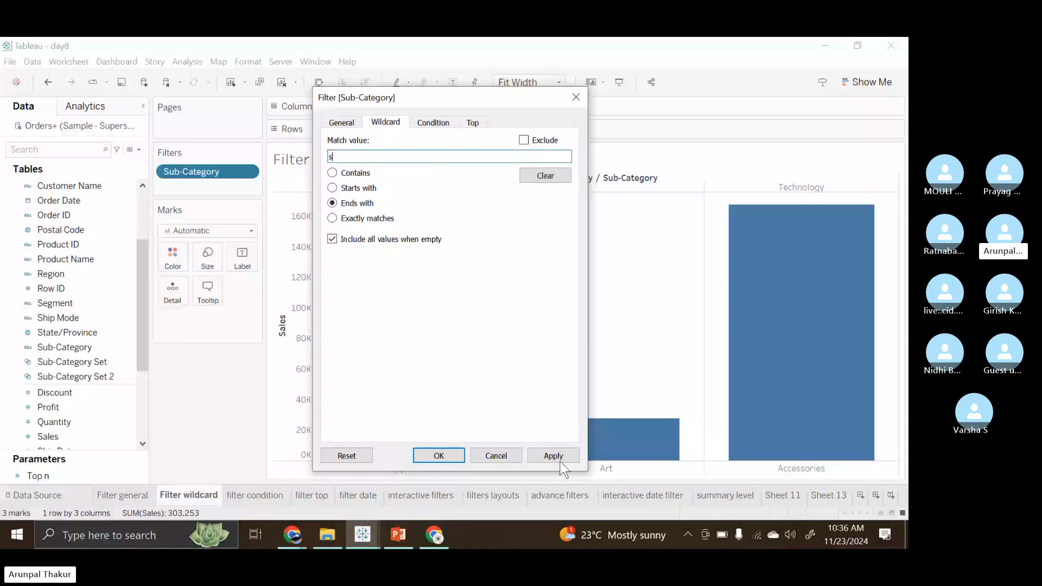
click(458, 455)
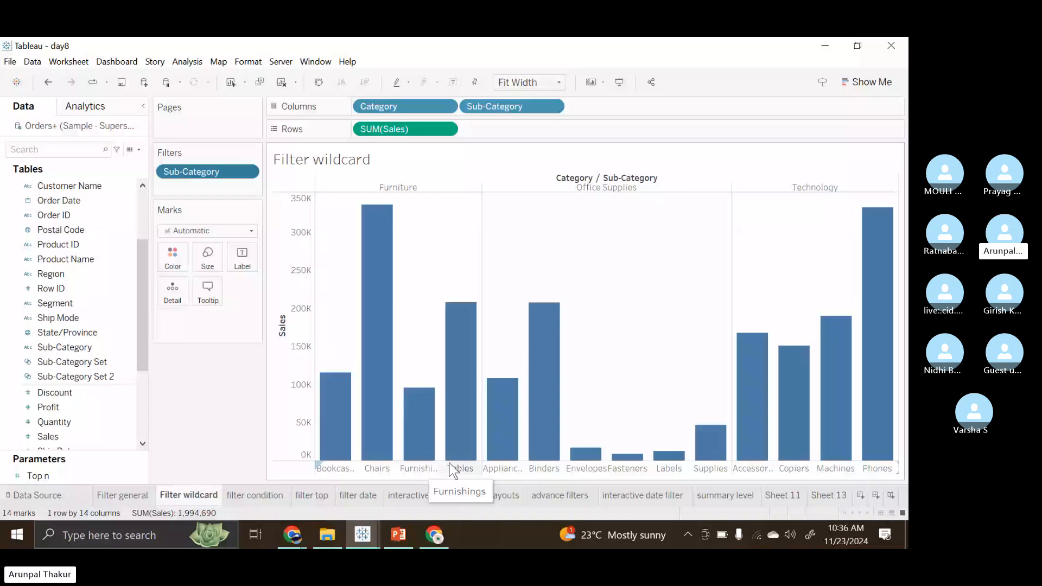
Turn on Exclude in the Sub-Category wildcard filter so the condition is Does not end with "s"
click(246, 173)
click(238, 188)
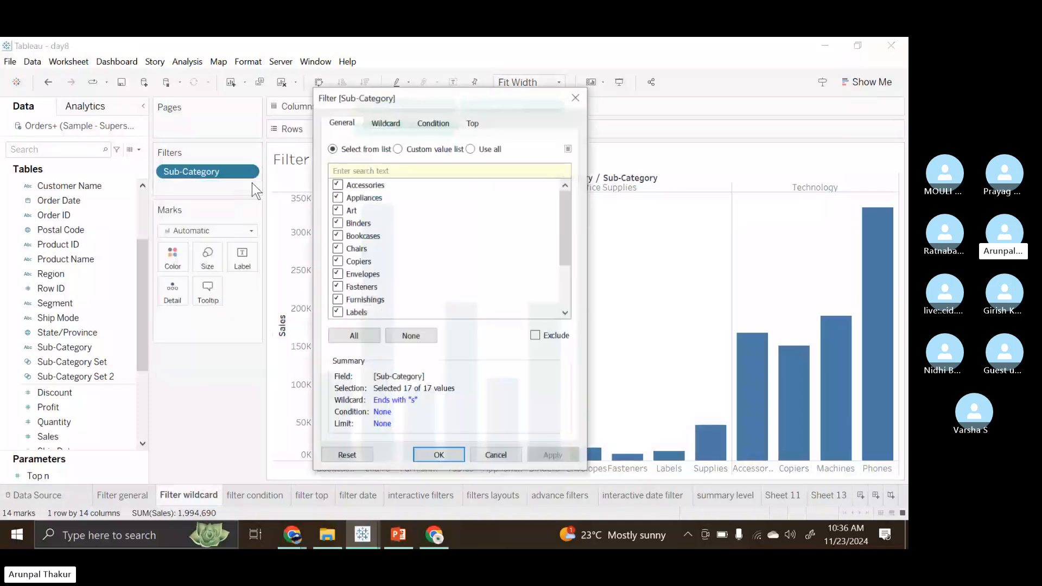
click(382, 127)
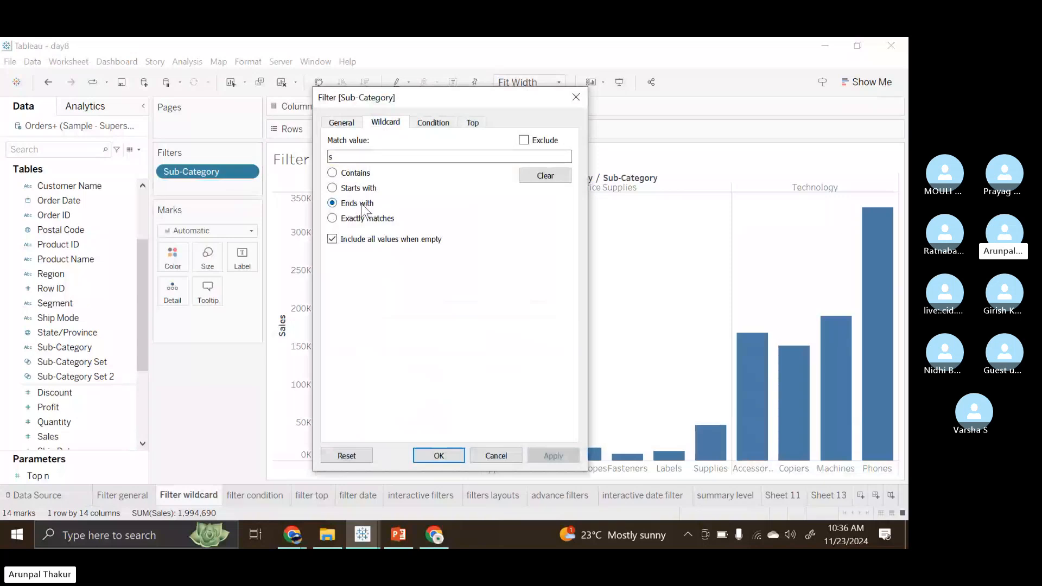
click(524, 140)
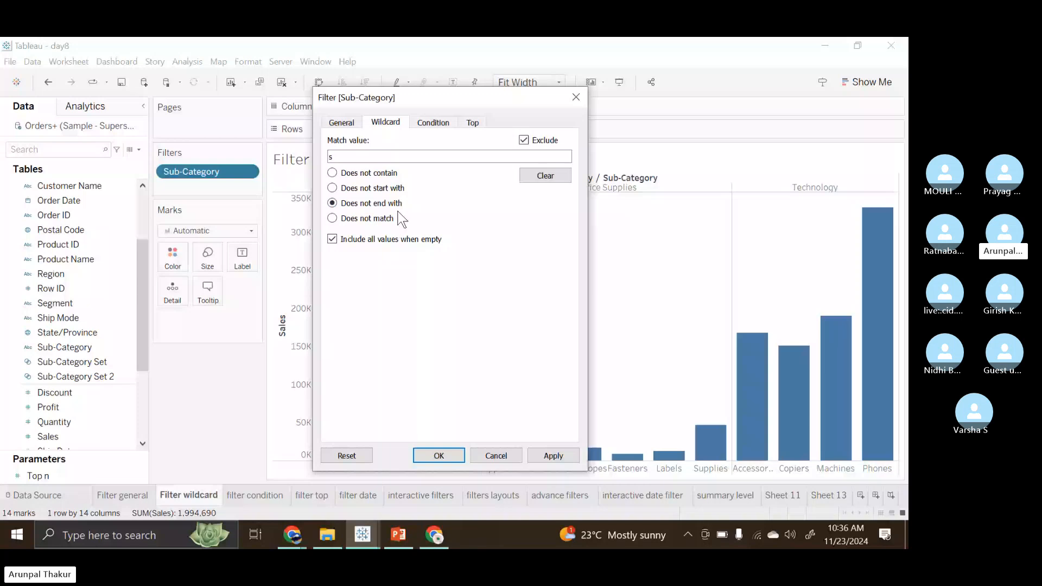
click(427, 461)
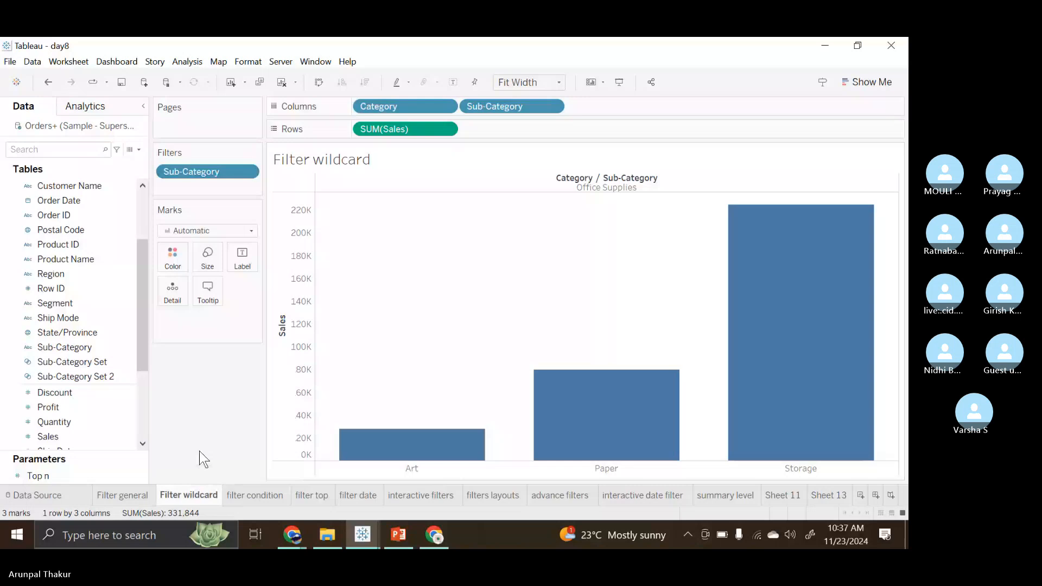
Turn off Exclude in the Sub-Category wildcard filter and set the condition to Exactly matches "s"
click(248, 172)
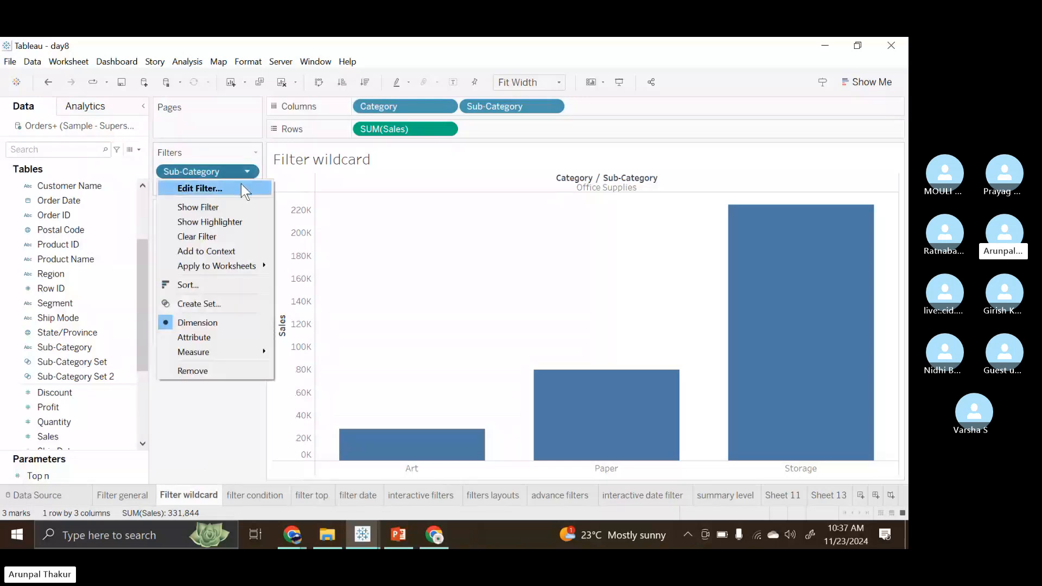
click(242, 186)
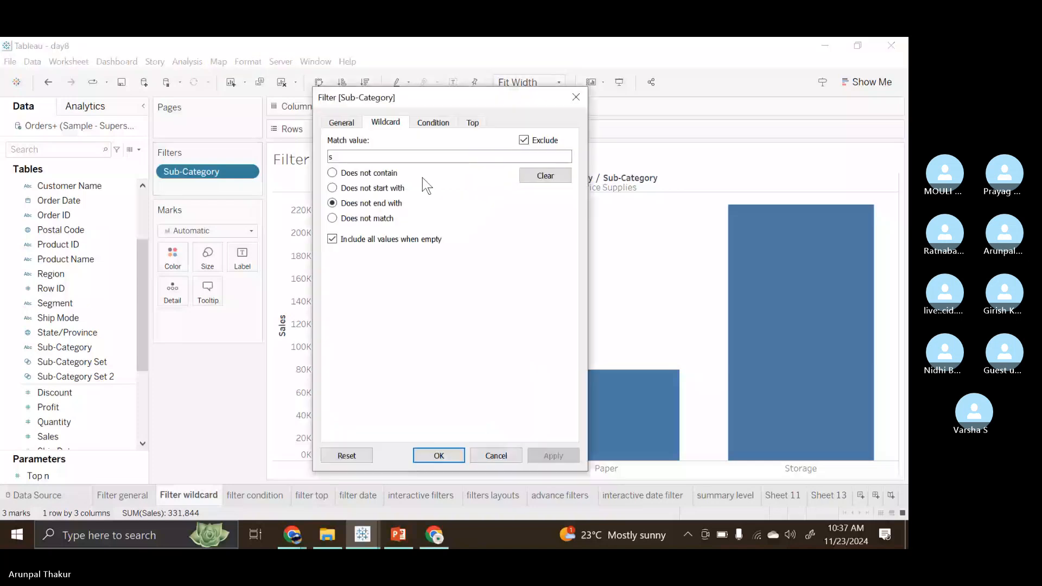
click(524, 140)
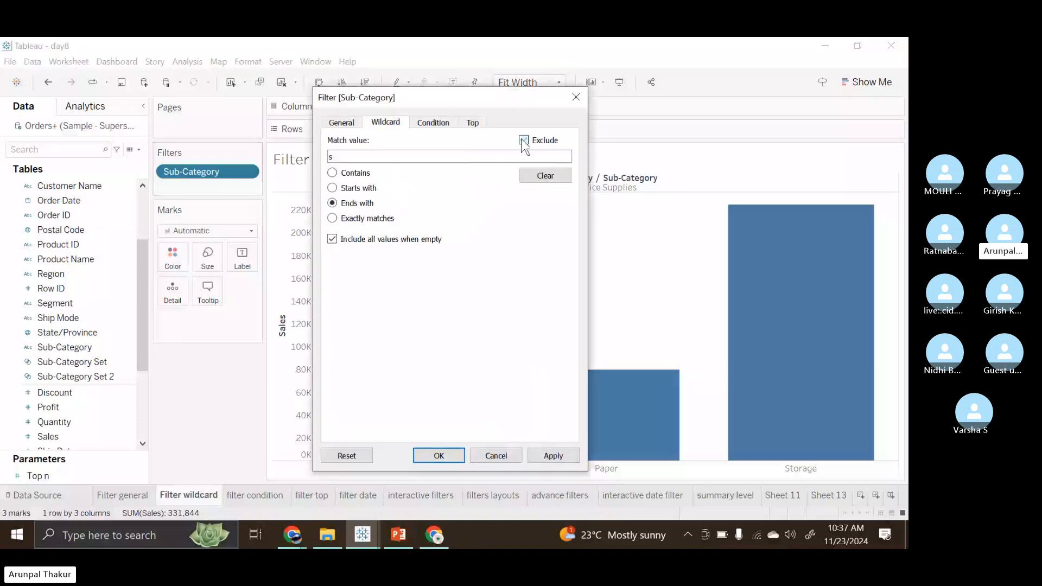
click(333, 219)
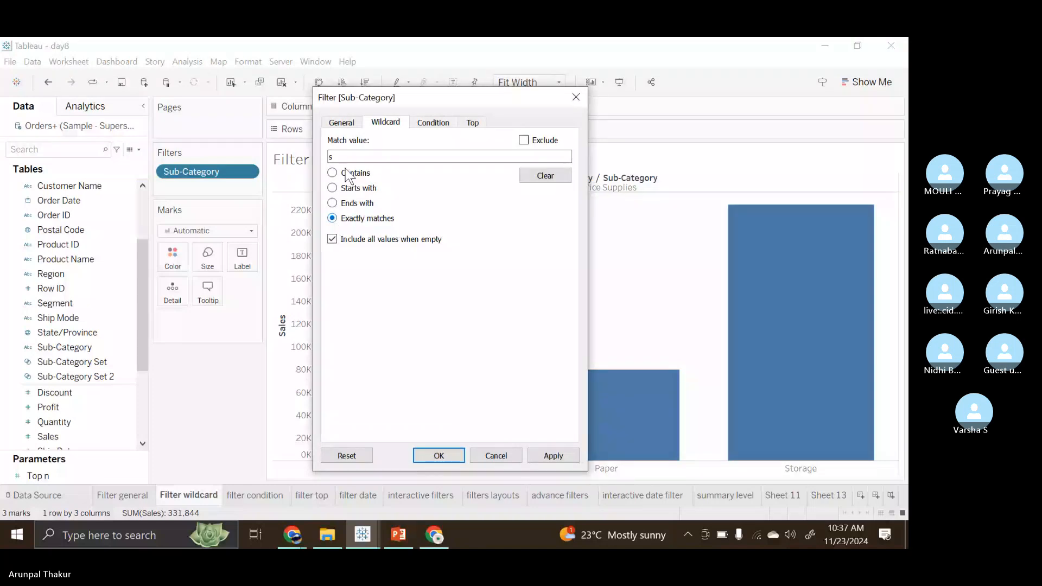
key(Return)
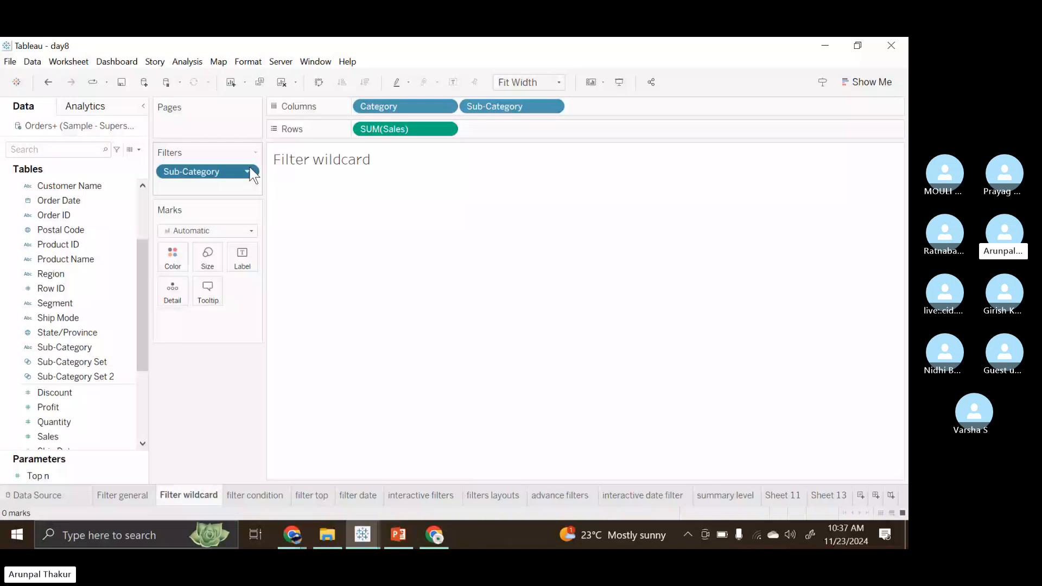
Turn on Exclude in the Sub-Category wildcard filter so the condition is Does not match "Art"
double_click(251, 172)
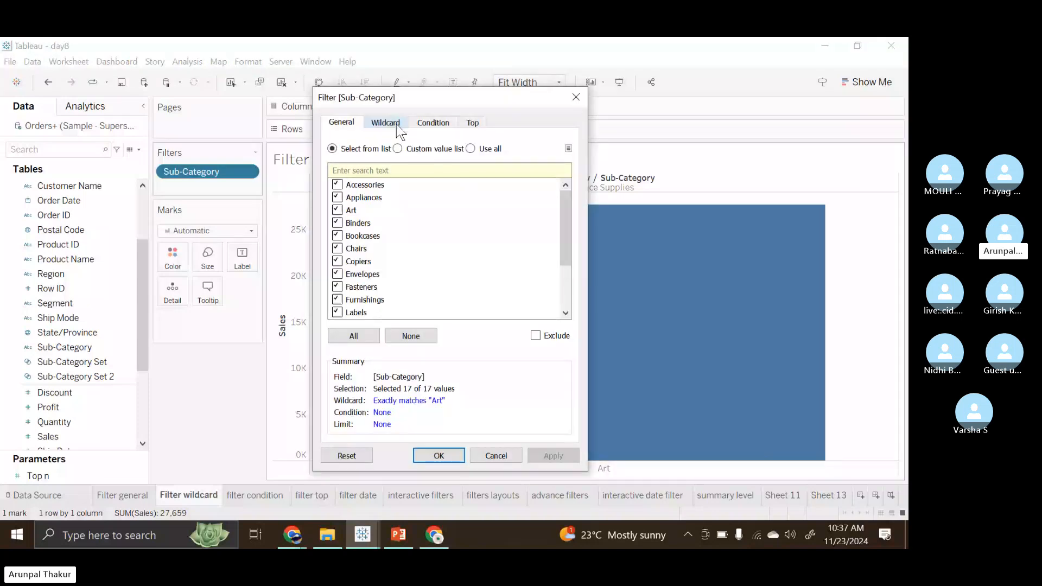
click(400, 128)
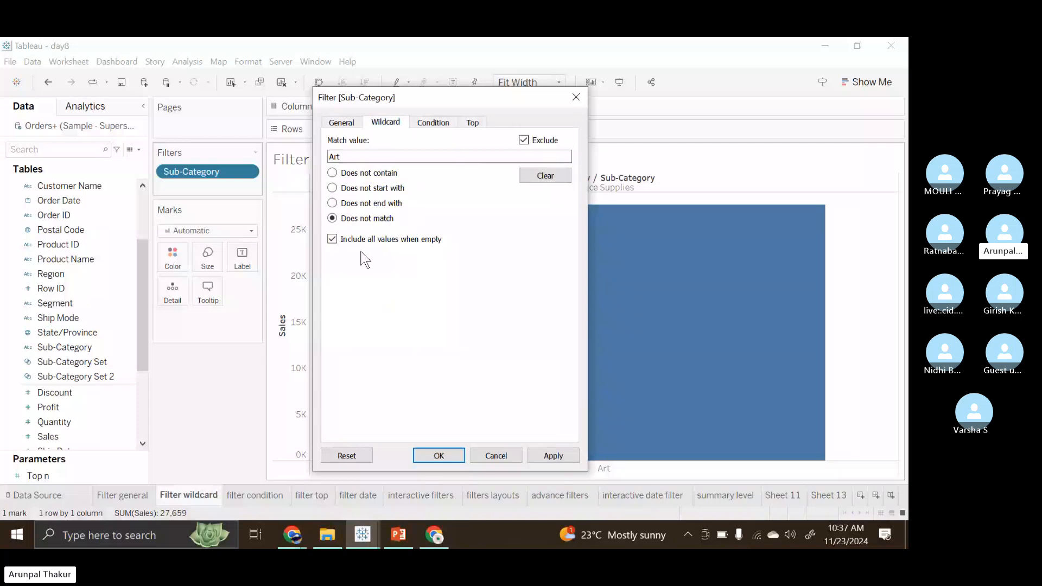
click(460, 455)
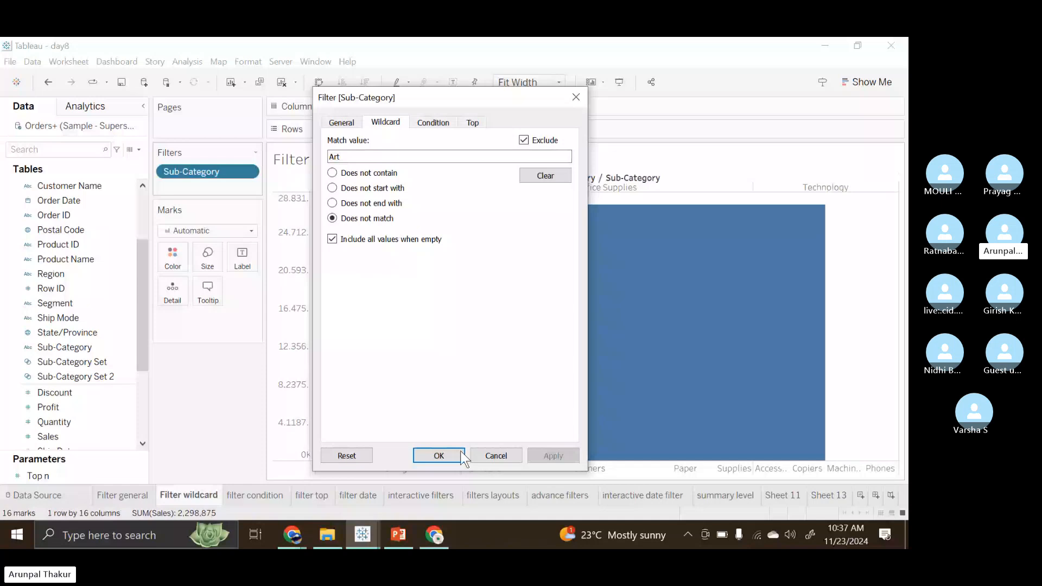
click(461, 451)
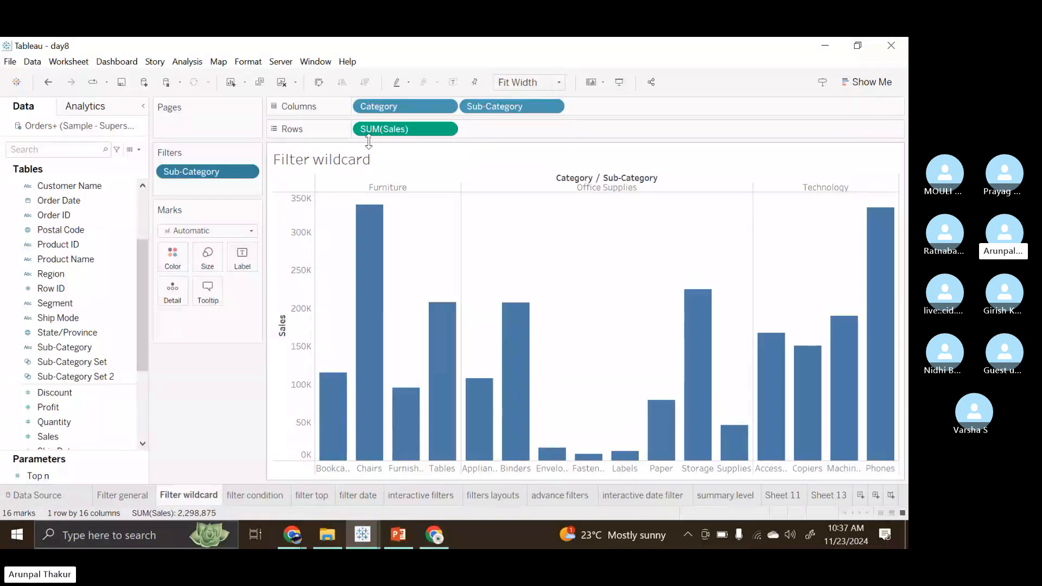
click(249, 169)
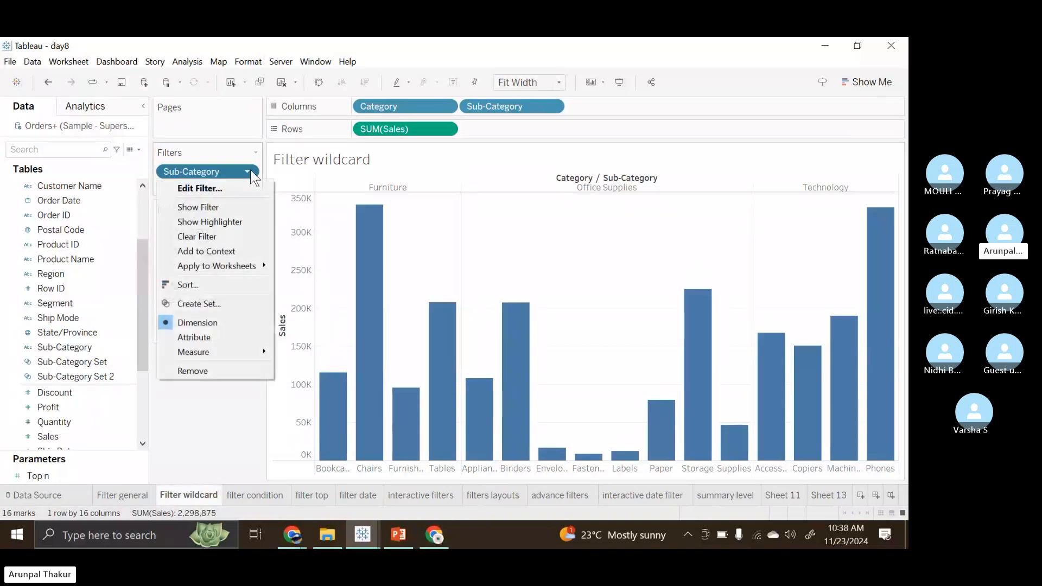
click(217, 436)
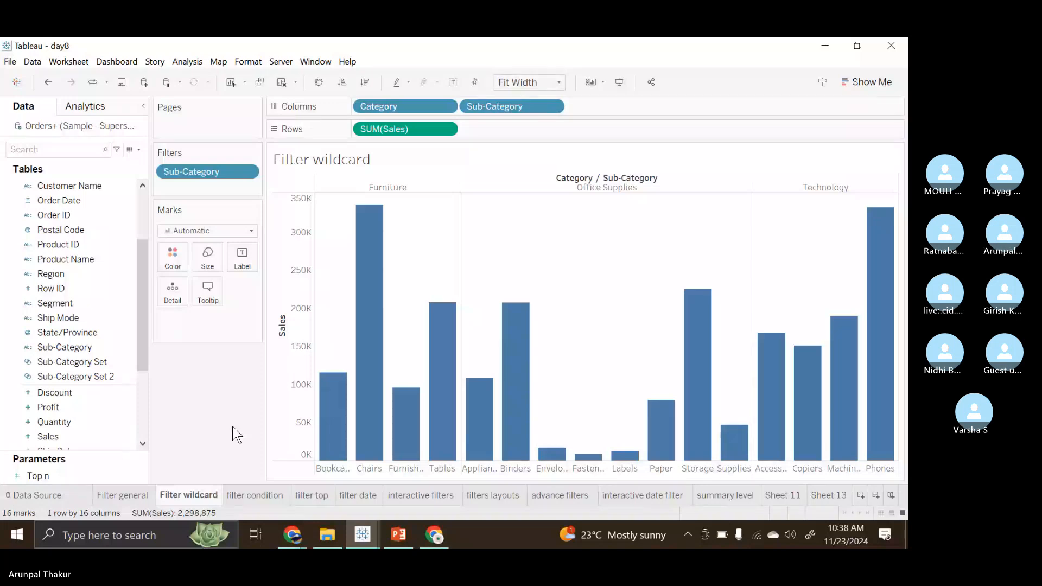
On the filter condition sheet, set the Sub-Category filter's condition to Sum of Sales >= 200,000
click(241, 498)
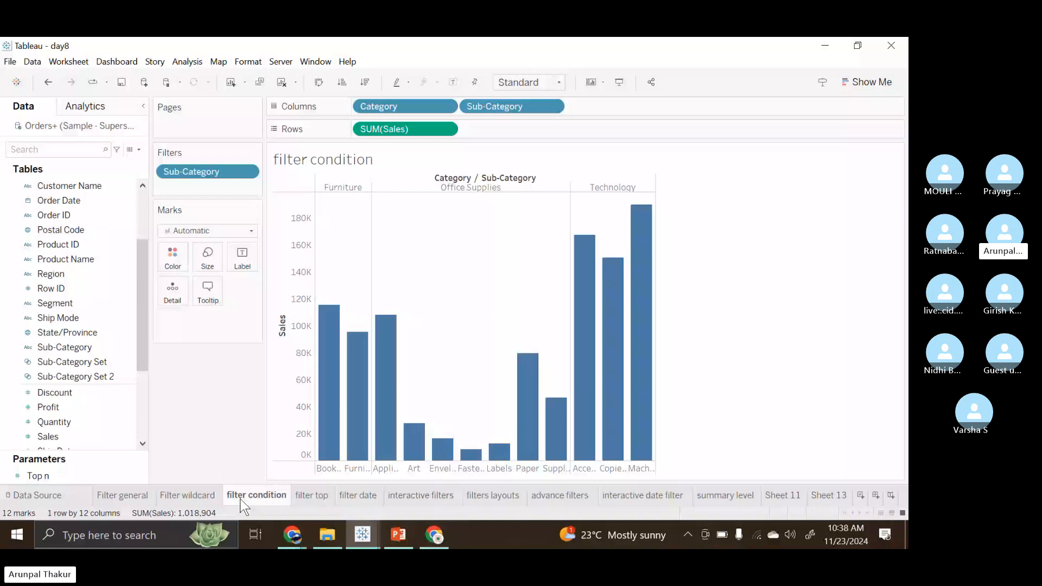
double_click(249, 171)
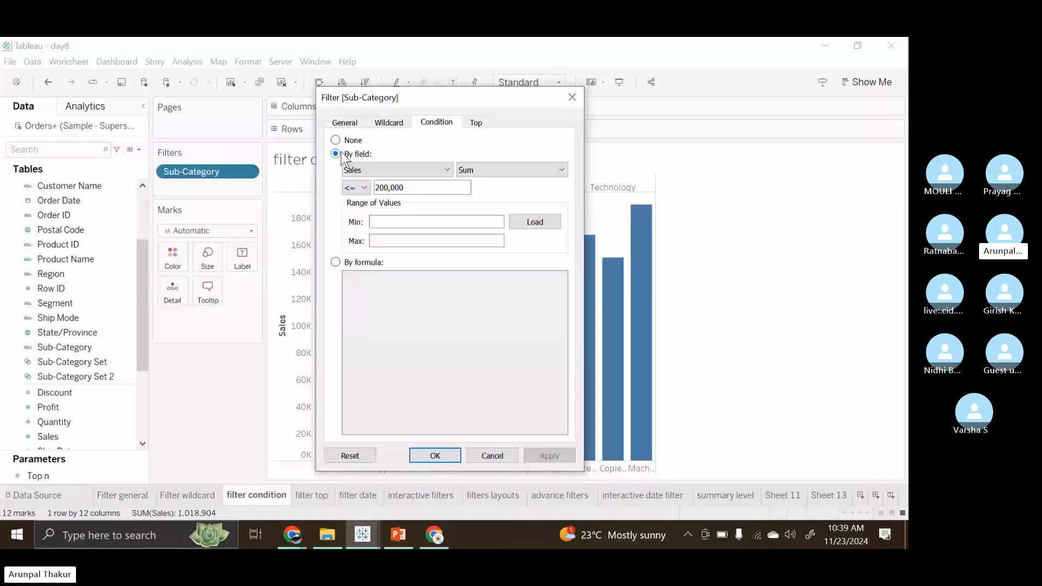
click(359, 188)
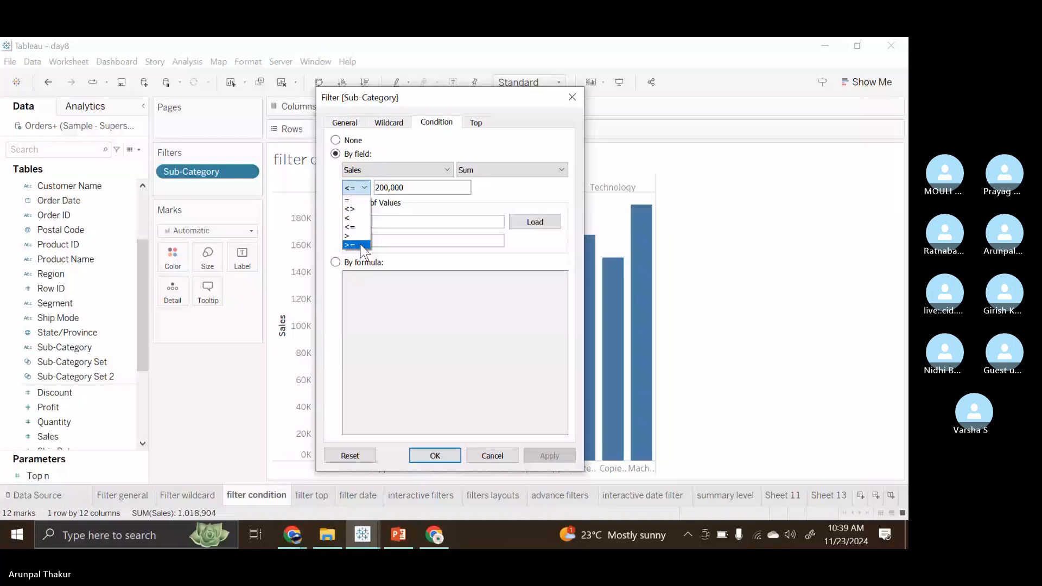
click(361, 245)
click(434, 455)
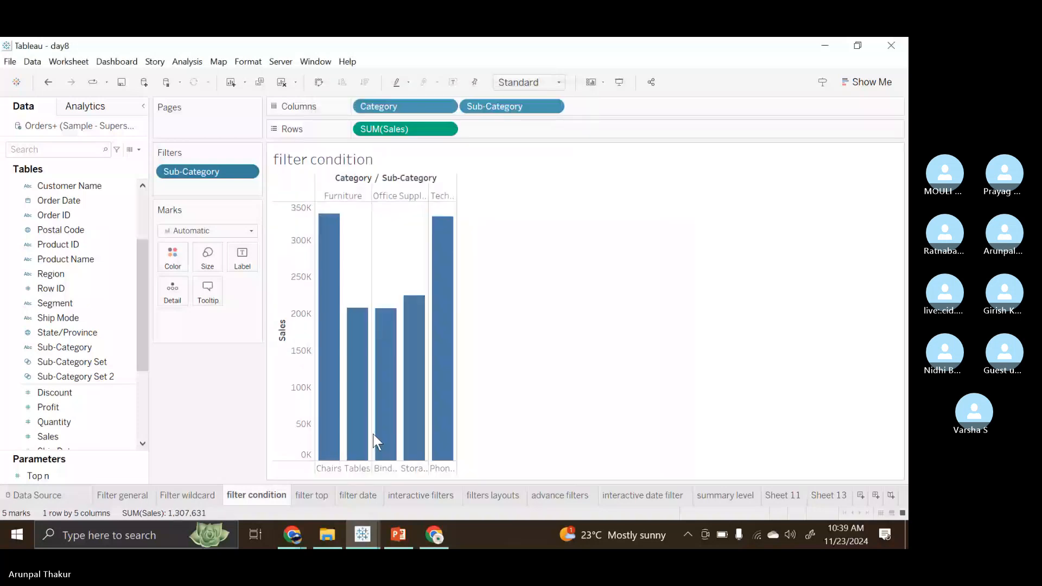
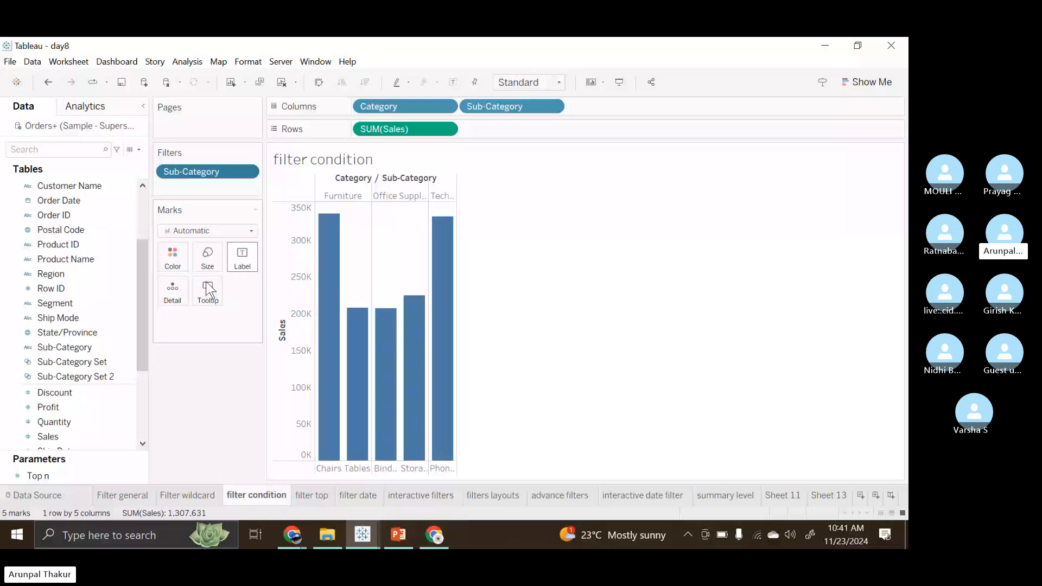
Open the filter top sheet and try to delete the Top n parameter, declining the confirmation
click(307, 495)
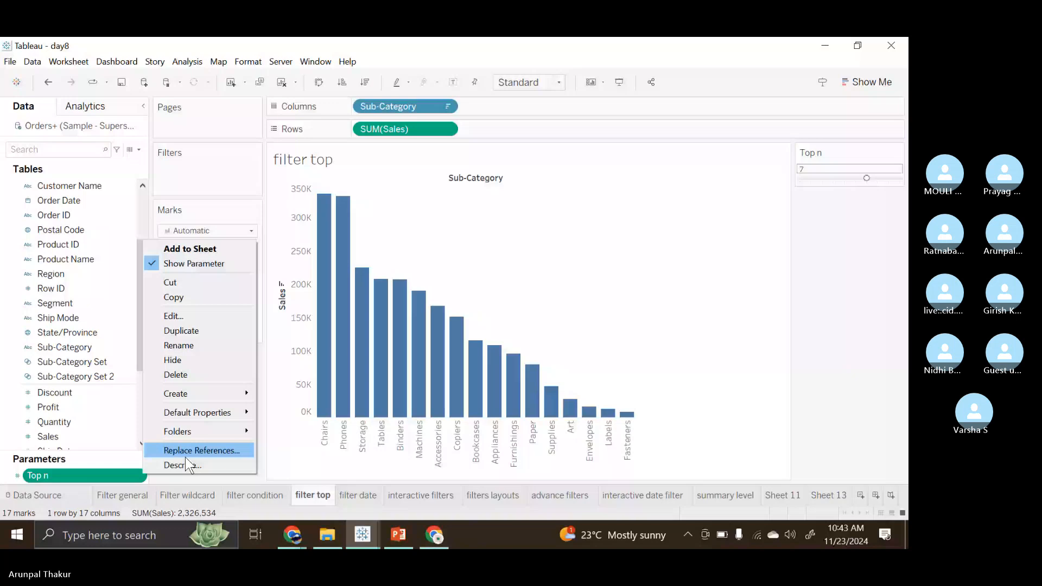
key(Delete)
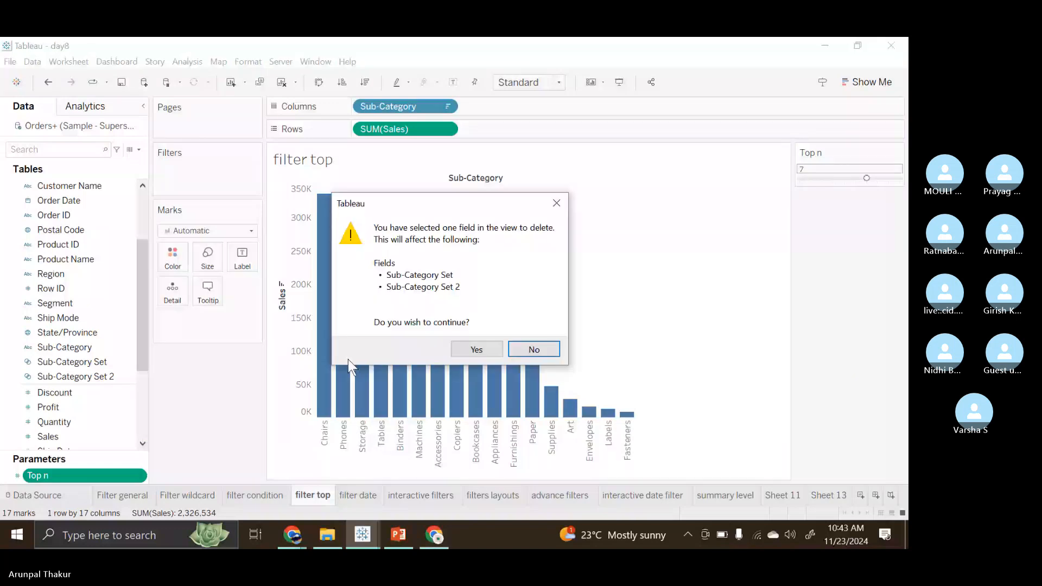
click(529, 353)
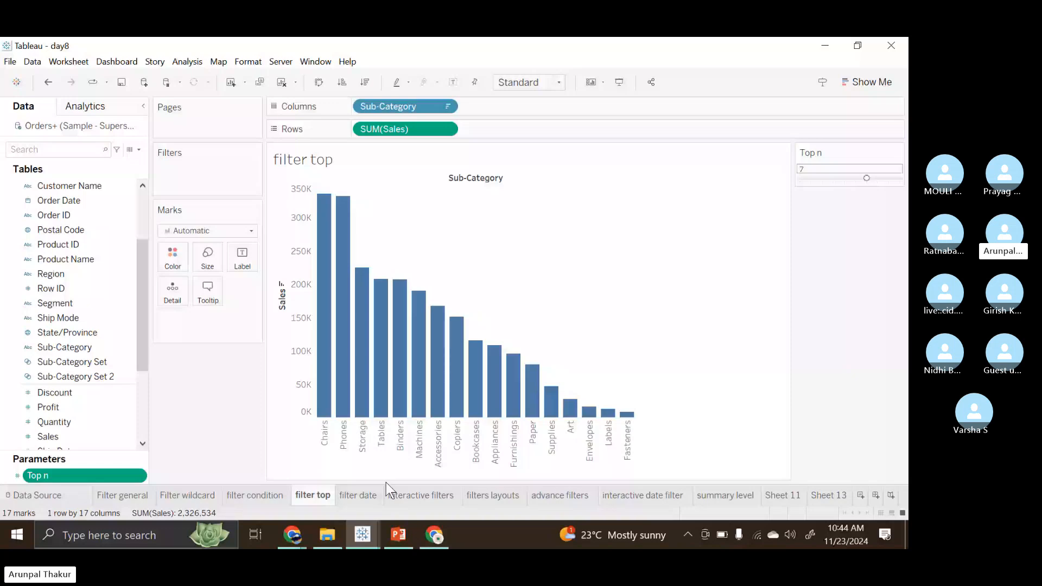
Add Sub-Category as a filter on the filter top sheet and set its Top limit to By field
click(109, 345)
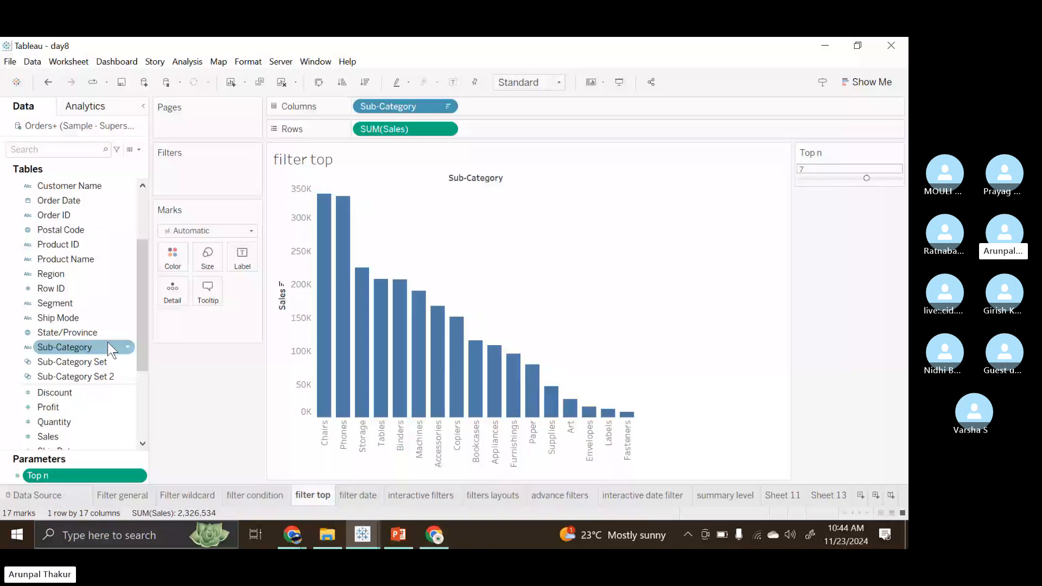
click(83, 319)
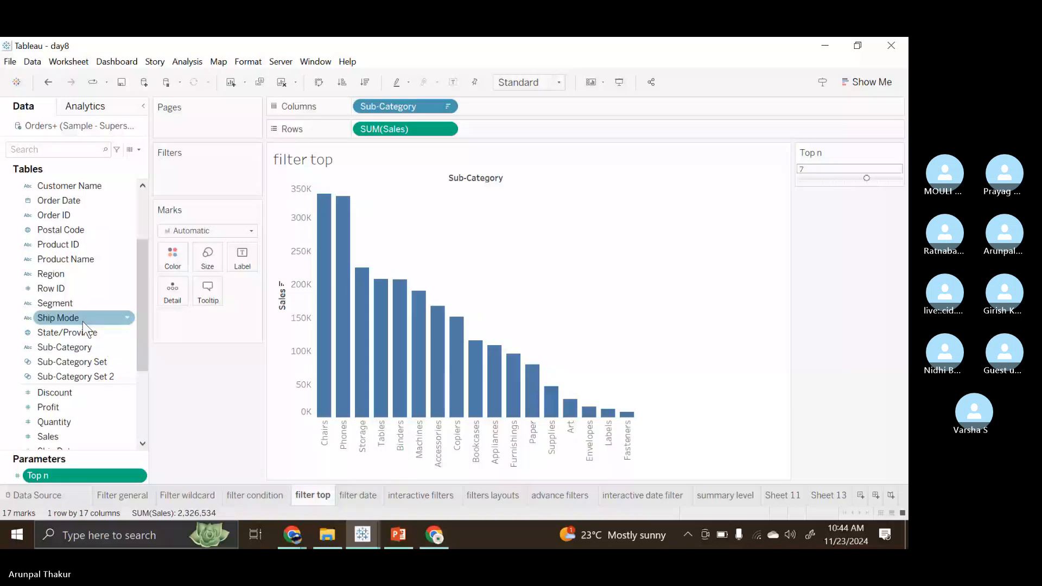
drag(70, 346, 208, 169)
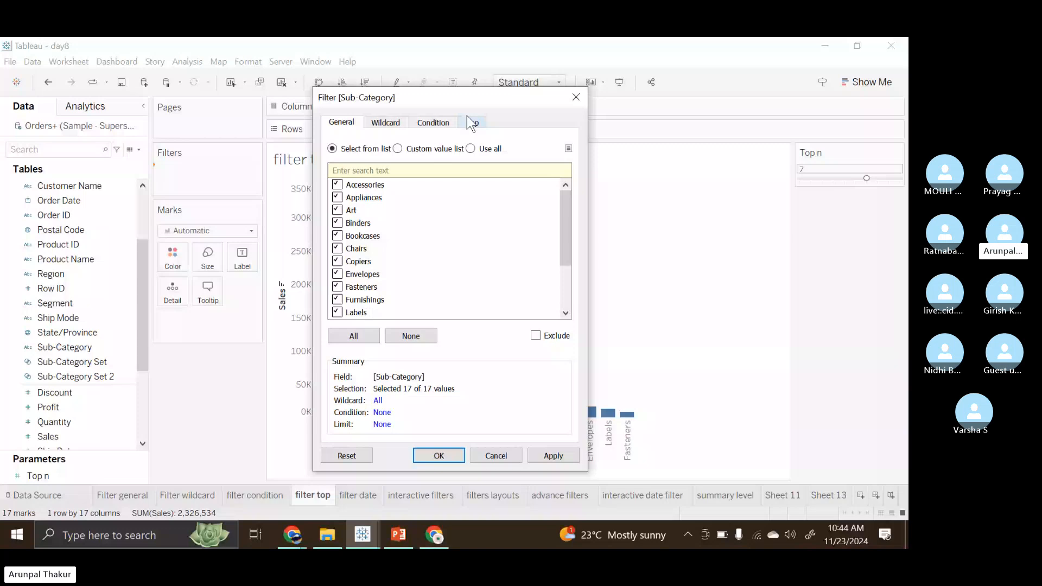
click(470, 121)
Create a parameter named TOP 10 with a maximum of 10 and use it as the Sub-Category filter's Top limit by Sum of Sales
click(456, 171)
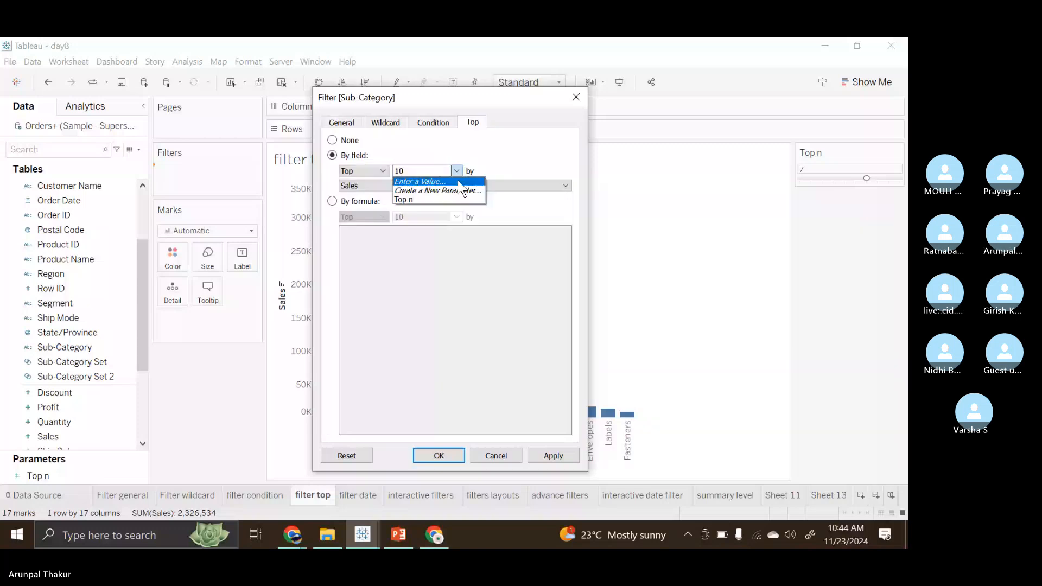
click(458, 191)
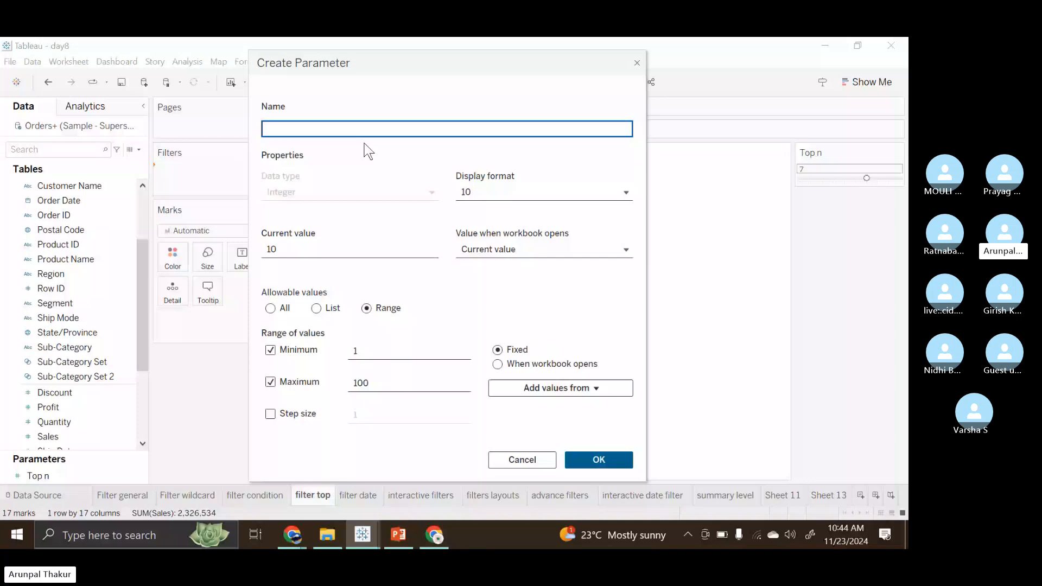
text(TOP 10)
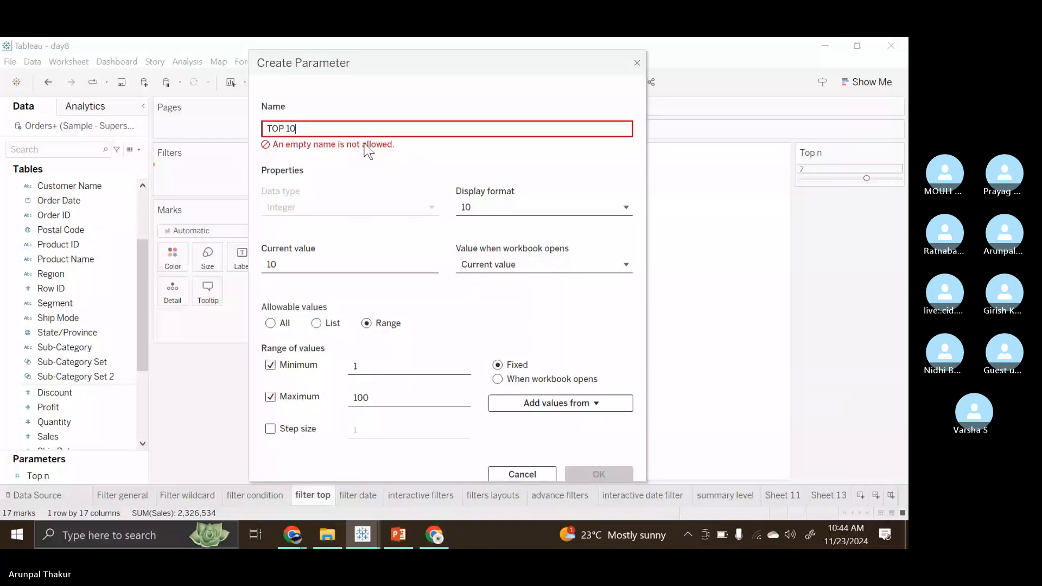
click(385, 382)
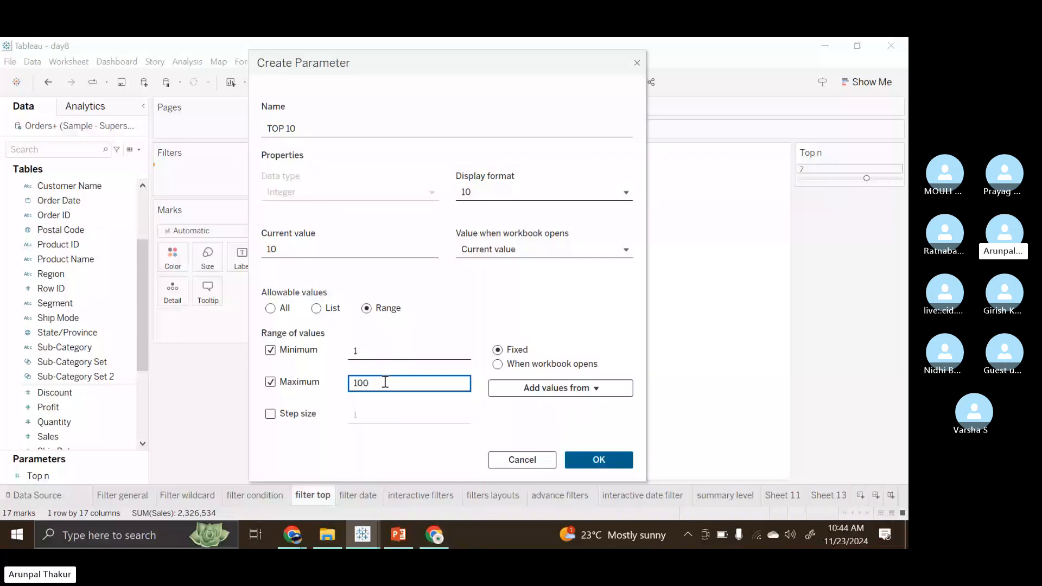
key(BackSpace)
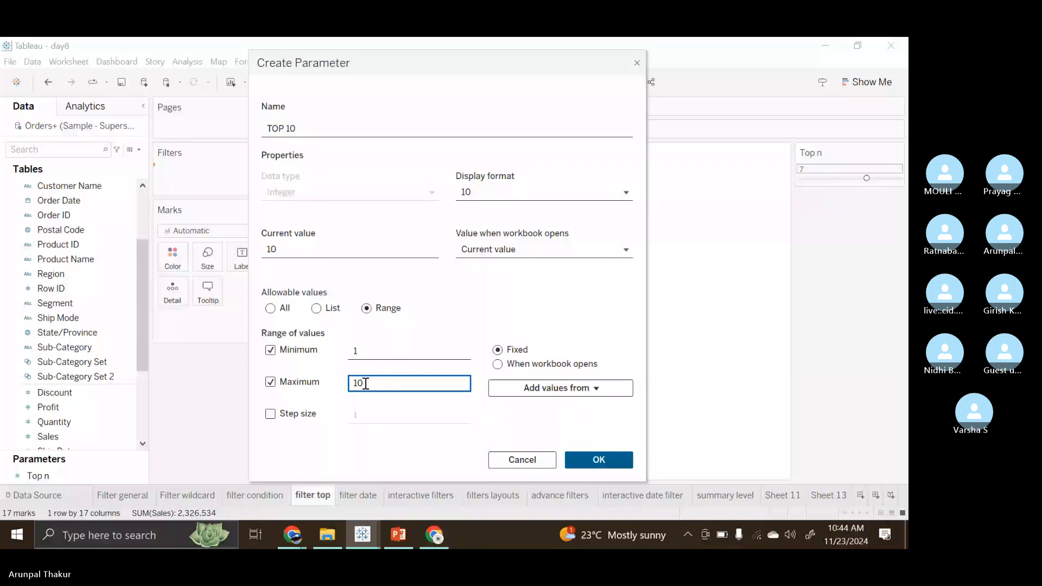
click(567, 461)
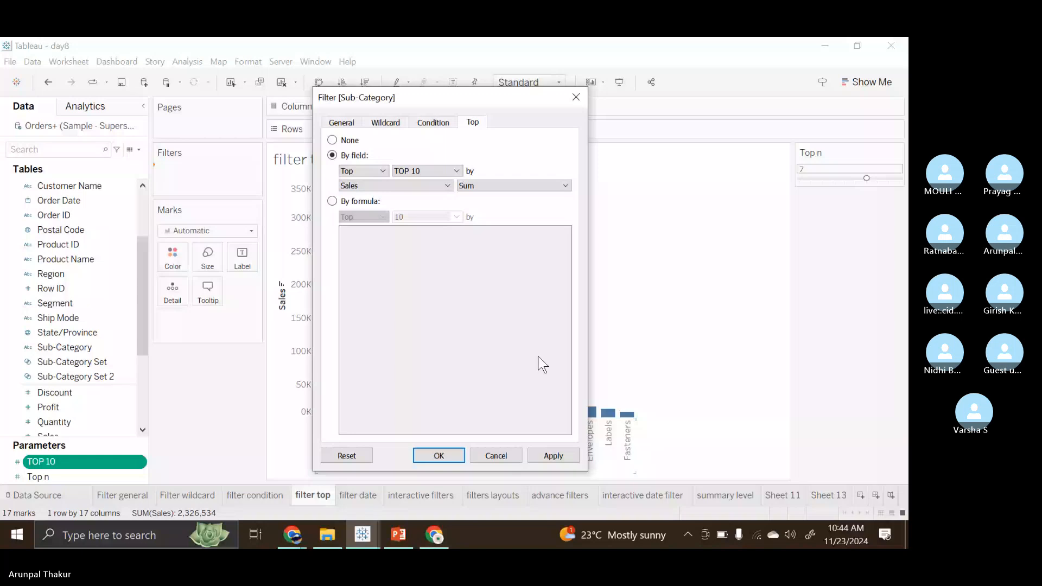
click(438, 456)
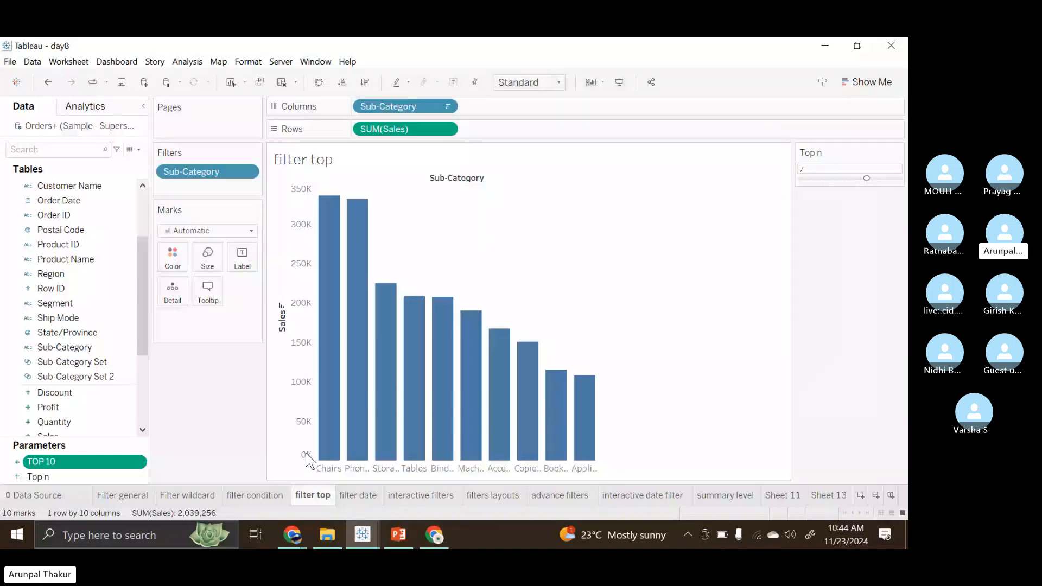
Show the TOP 10 parameter control on the filter top sheet and hide the Top n control
right_click(143, 461)
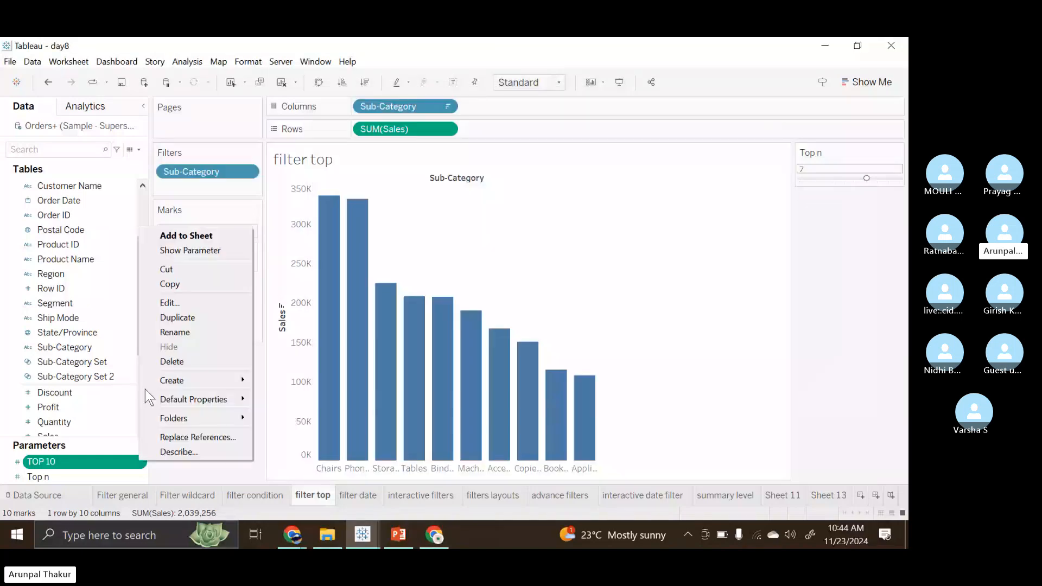
click(191, 256)
right_click(139, 477)
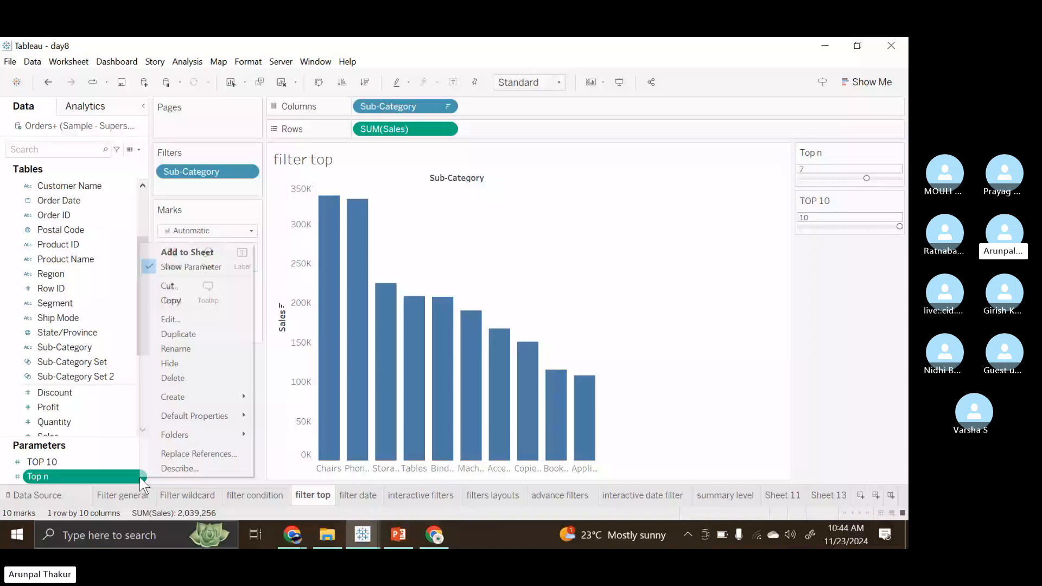
click(191, 266)
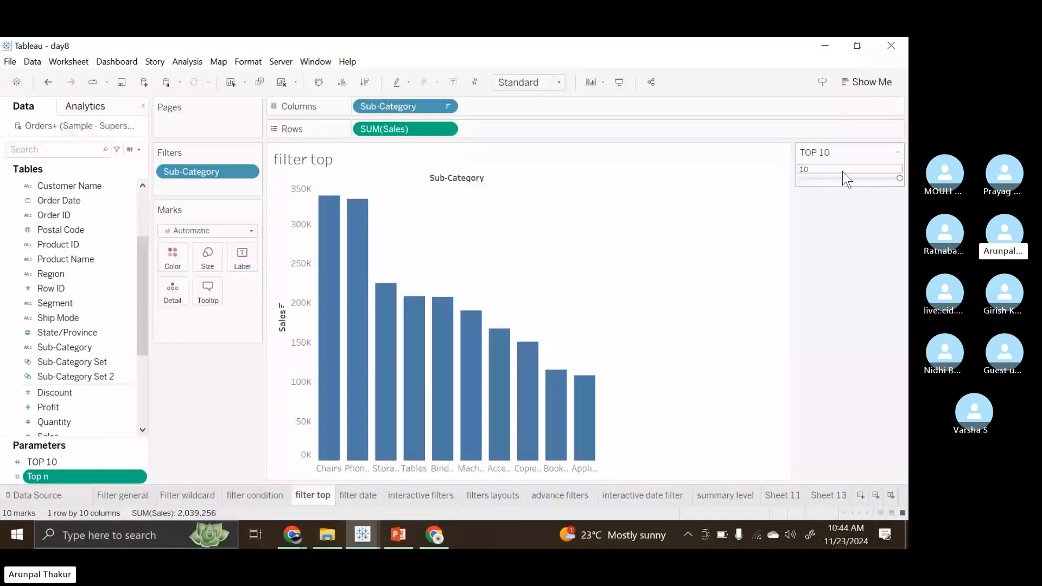
Try the TOP 10 parameter at 3, and set it to 9
drag(843, 177, 822, 178)
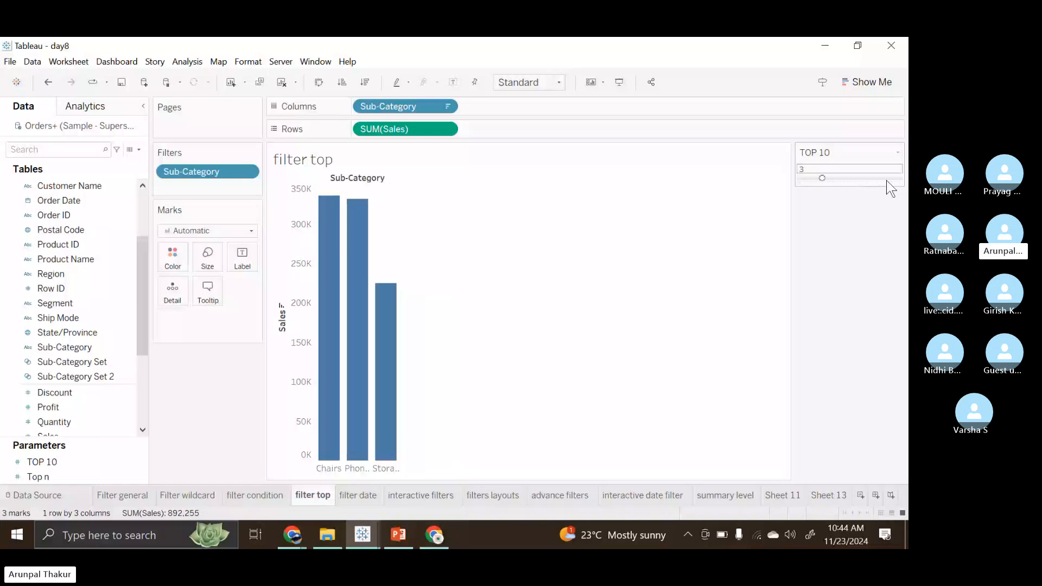
click(887, 180)
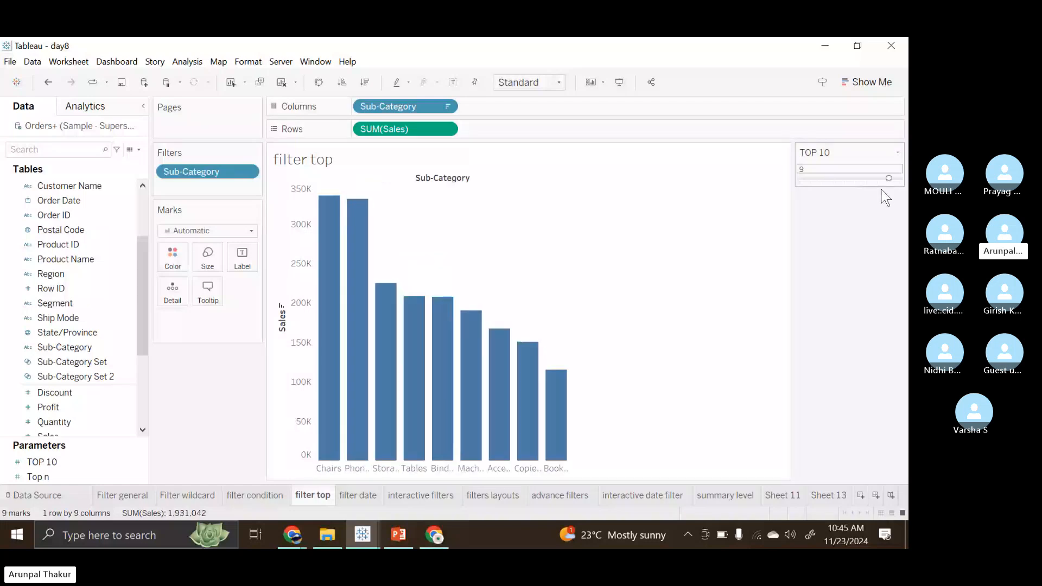
On the filter date sheet, replace the existing YEAR(Order Date) filter with an Order Date filter on Years, keeping all years selected
click(364, 494)
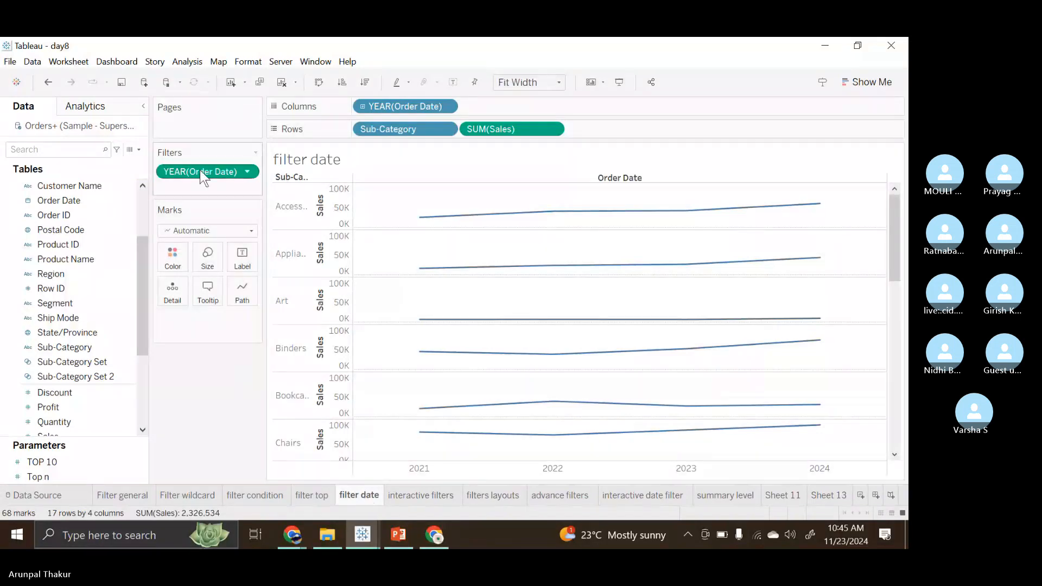
drag(200, 170, 188, 382)
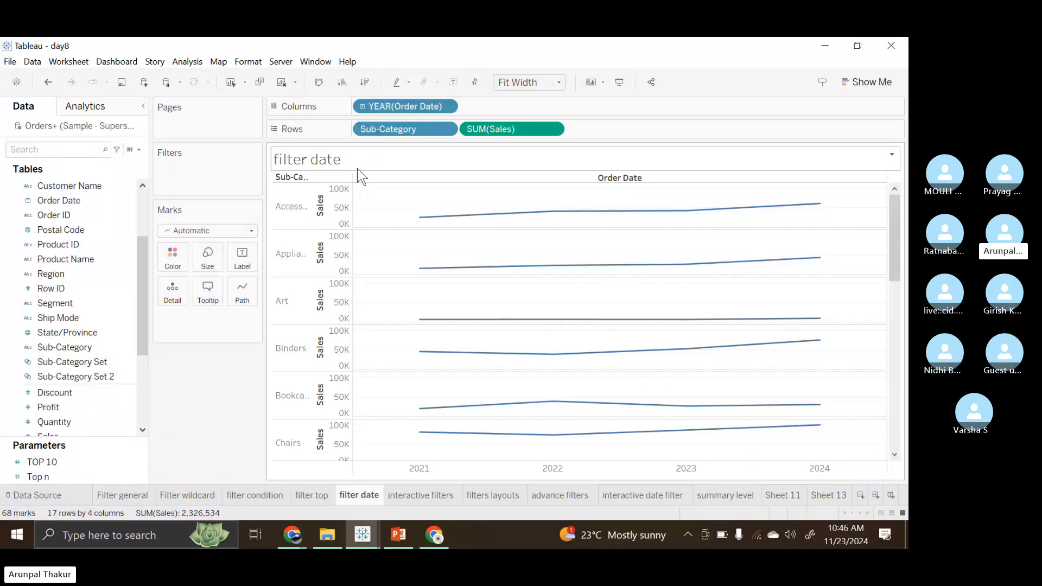
click(64, 319)
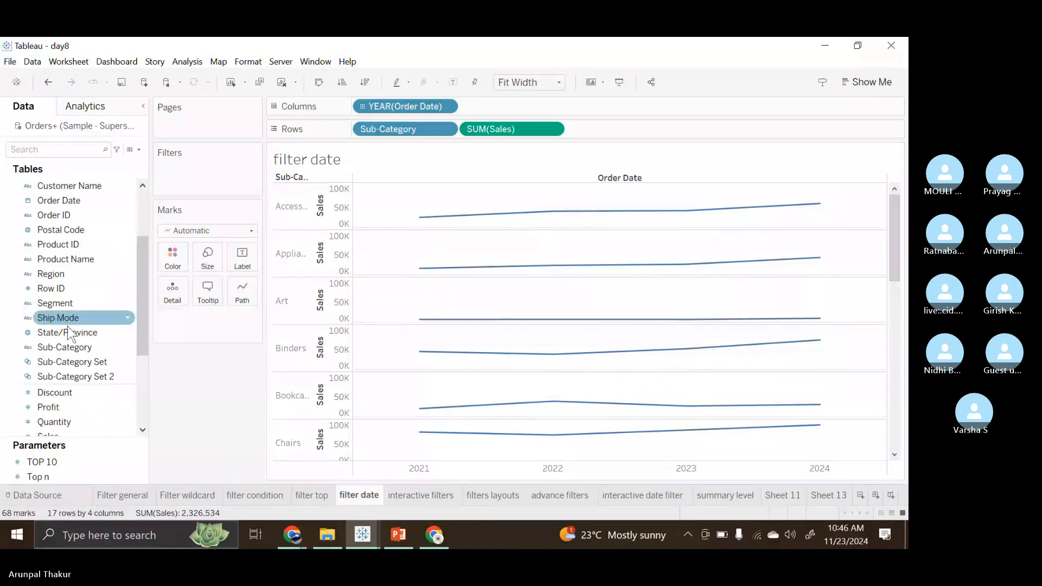
drag(59, 201, 182, 168)
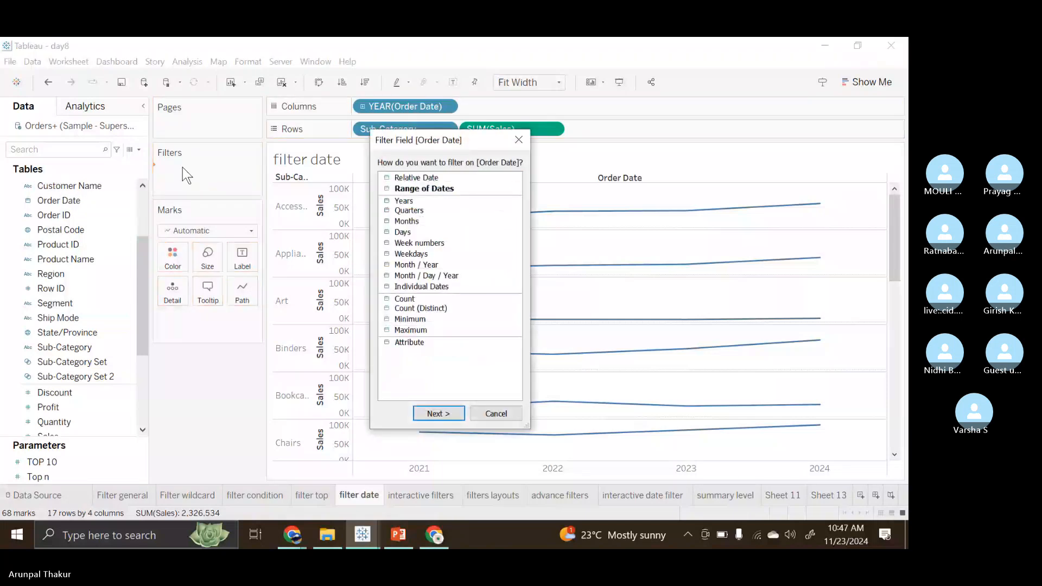
double_click(422, 200)
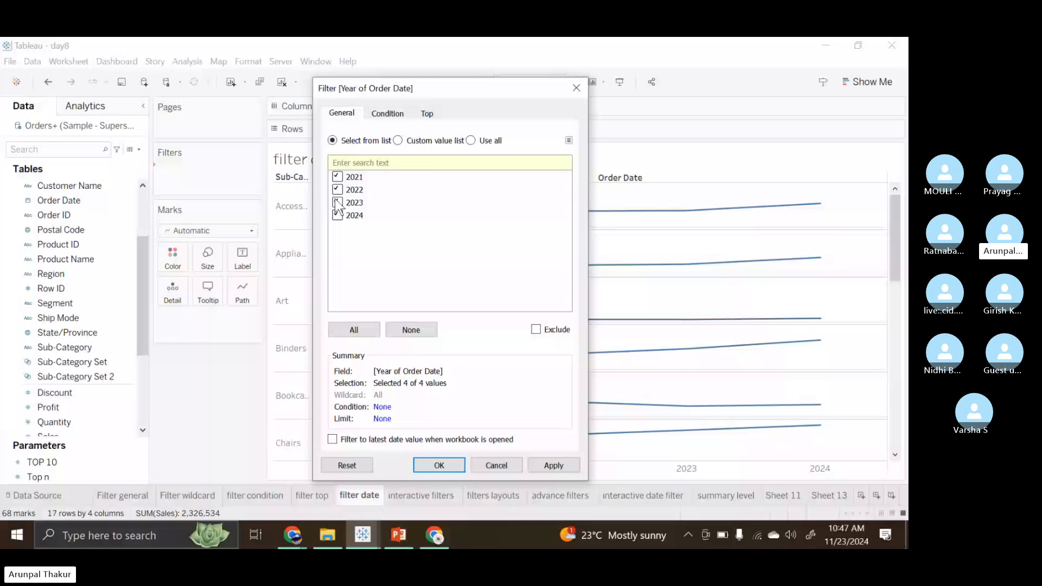
key(Return)
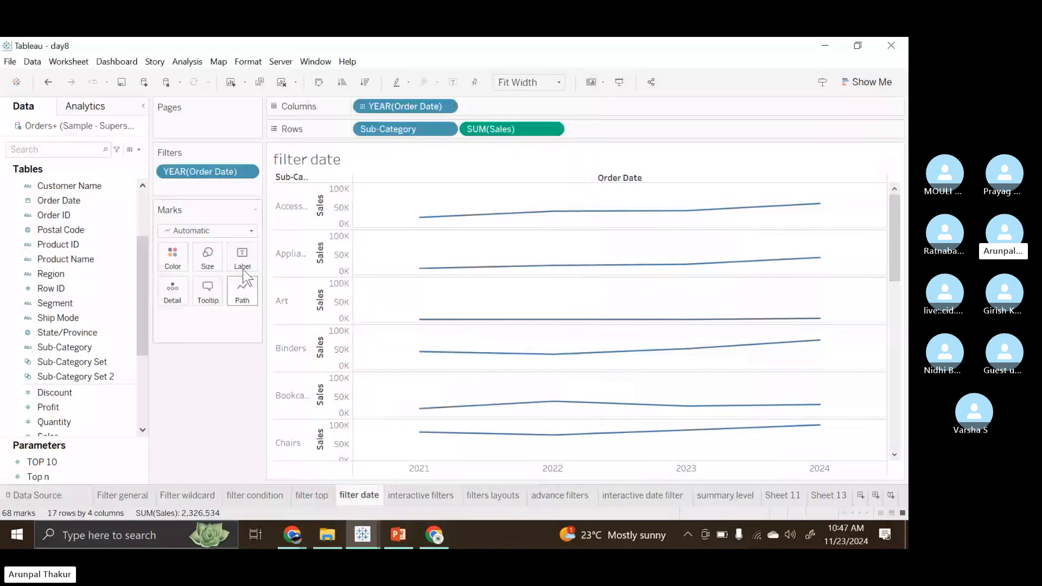
Convert the YEAR(Order Date) filter to continuous and limit its range of values to 2021 through 2023
click(251, 171)
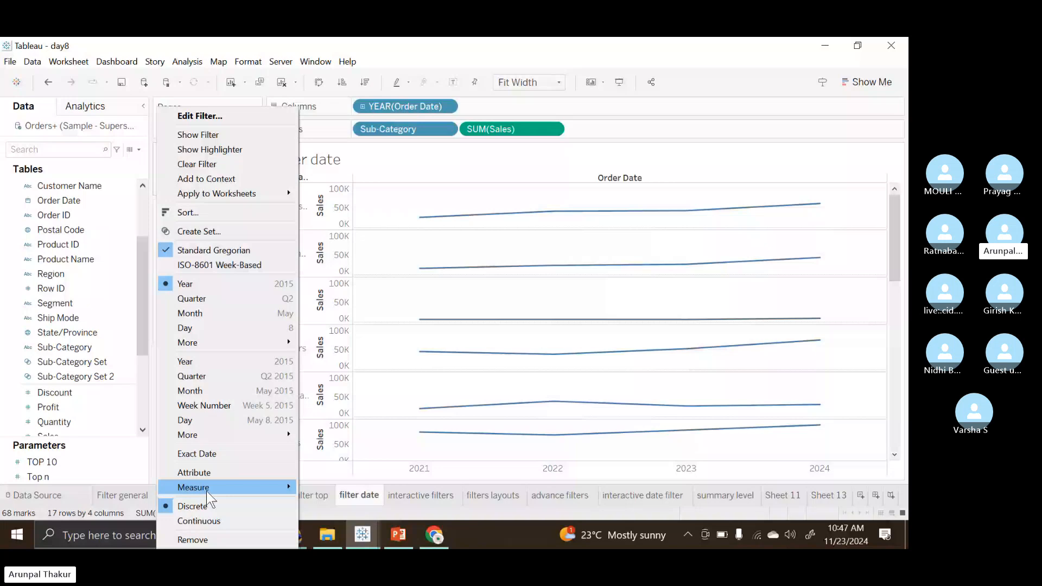
click(198, 521)
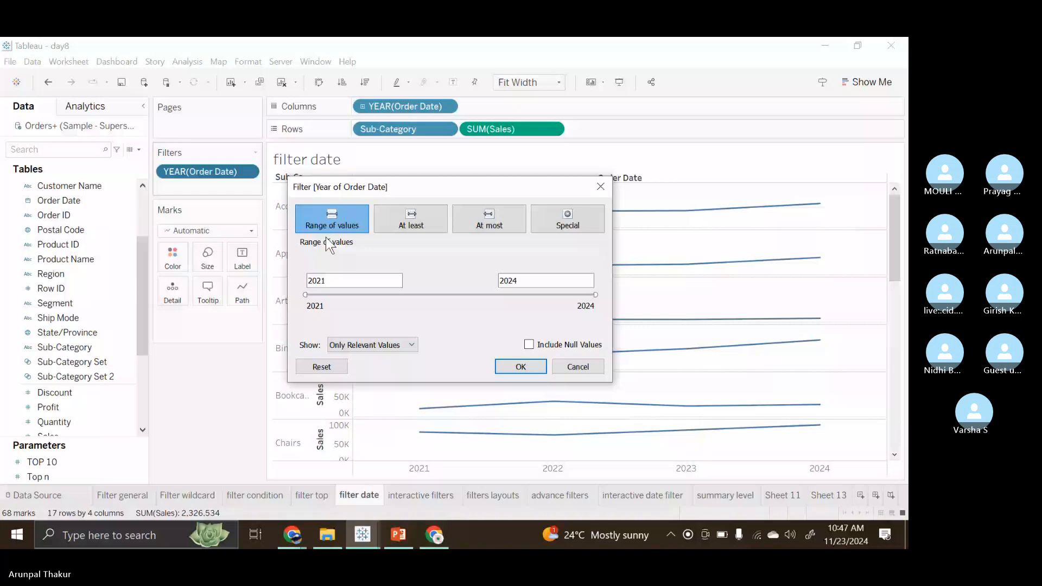
click(372, 279)
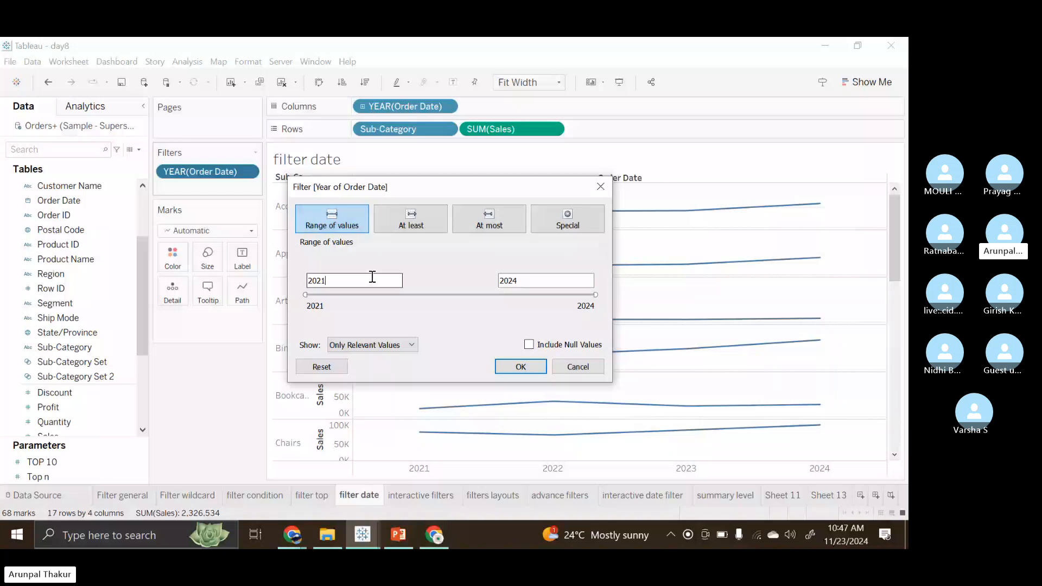
click(528, 277)
key(BackSpace)
text(3)
click(535, 367)
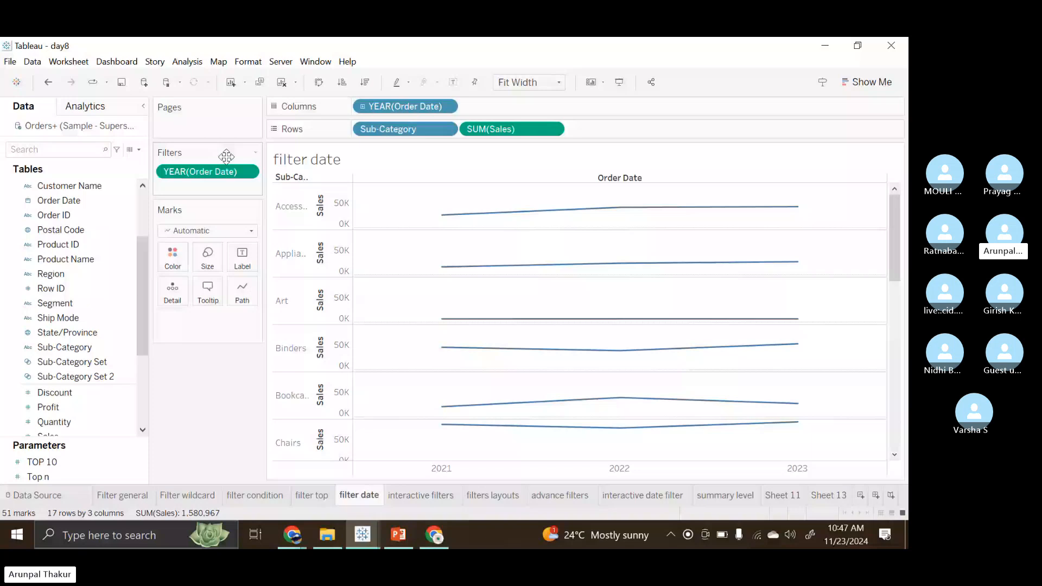
Switch the Order Date filter to the Month date part and limit its range to months 1 through 6
click(251, 172)
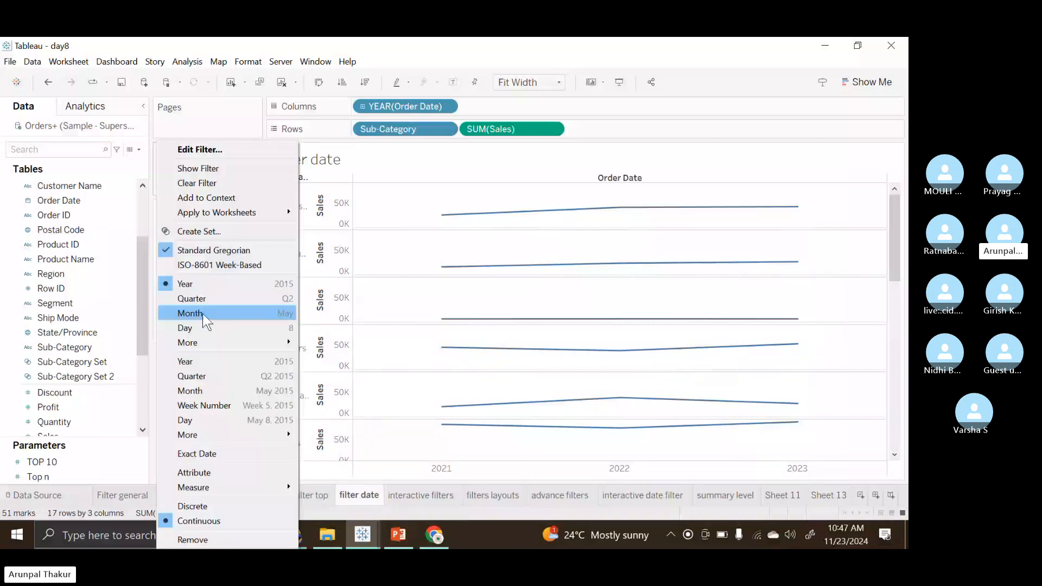
click(202, 313)
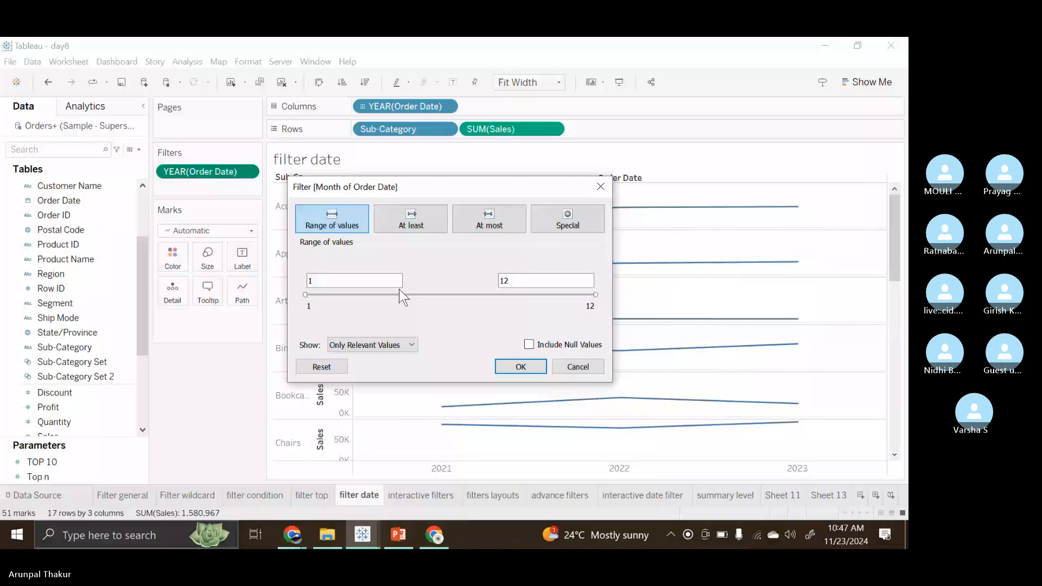
click(526, 281)
key(BackSpace)
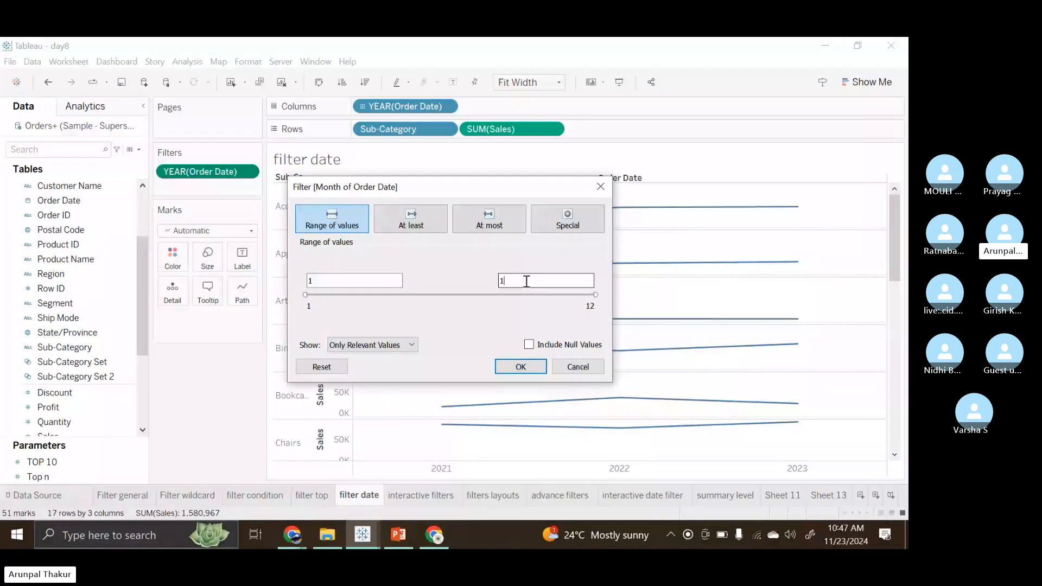
key(BackSpace)
text(6)
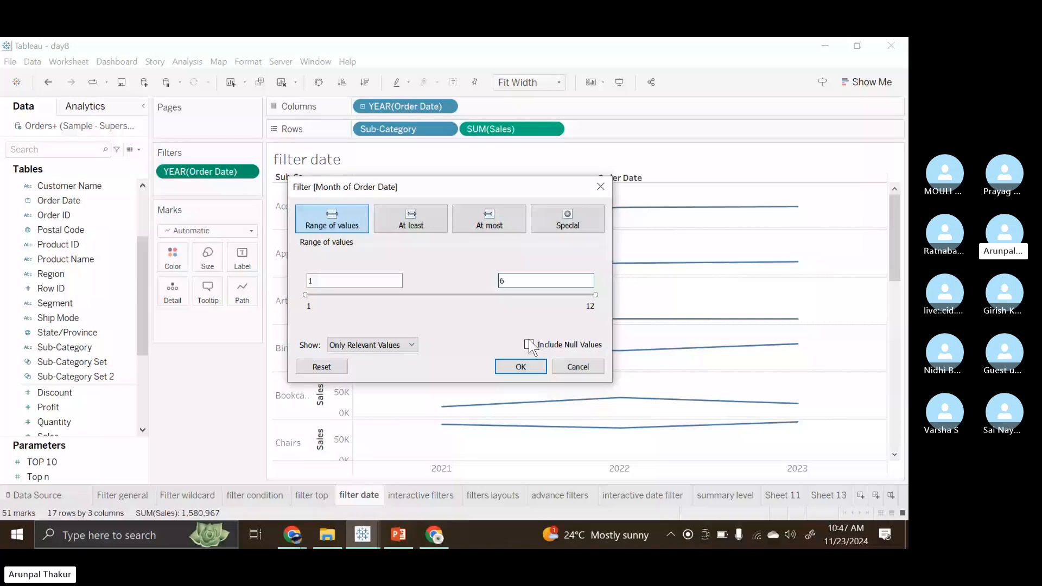
click(523, 366)
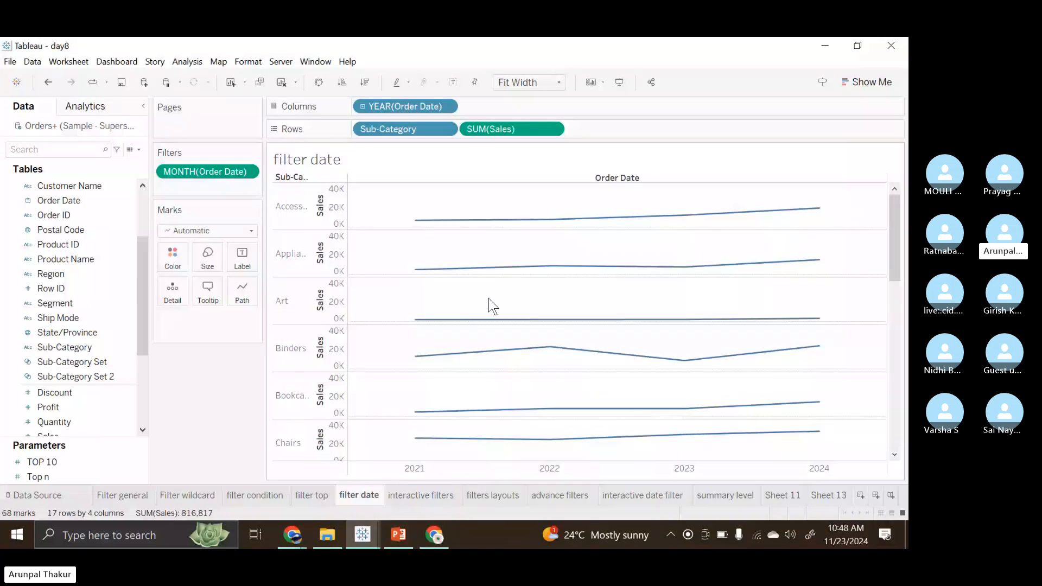
Change the Order Date field on Columns from Year to the discrete Month date part
click(236, 171)
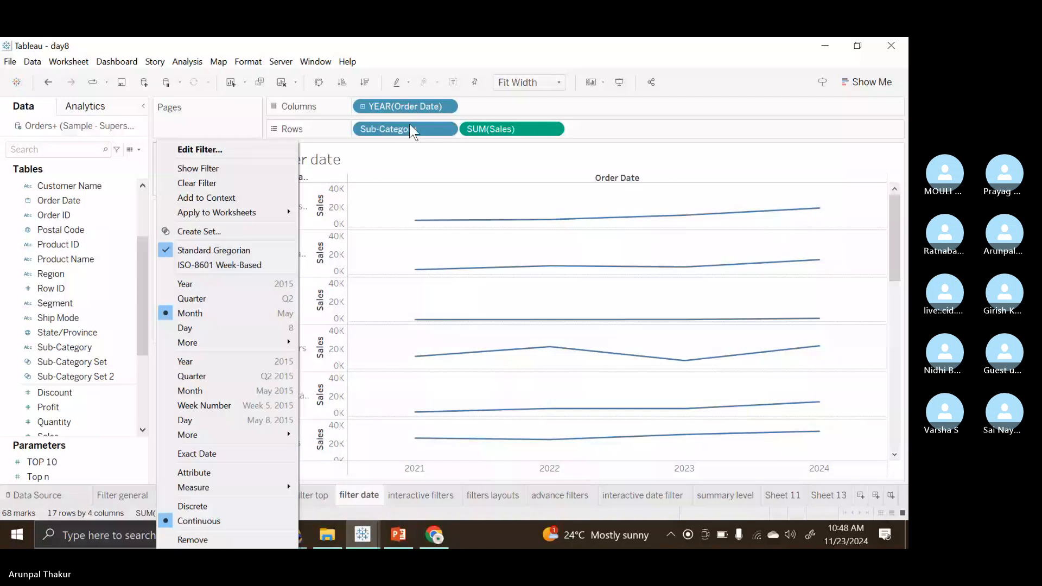
click(445, 106)
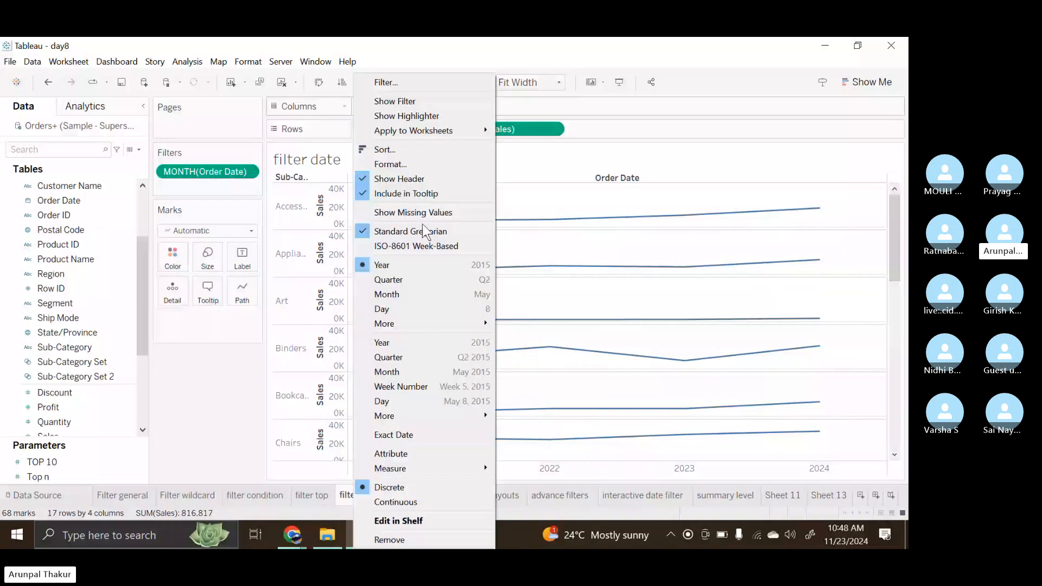
click(405, 293)
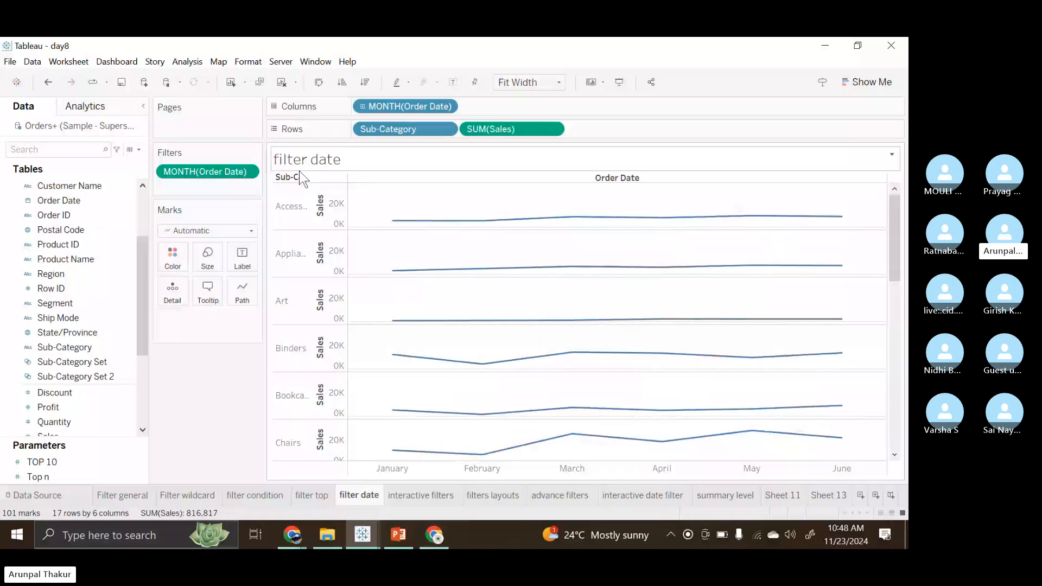
Set the upper limit of the MONTH(Order Date) filter range to 7 and apply it
click(250, 173)
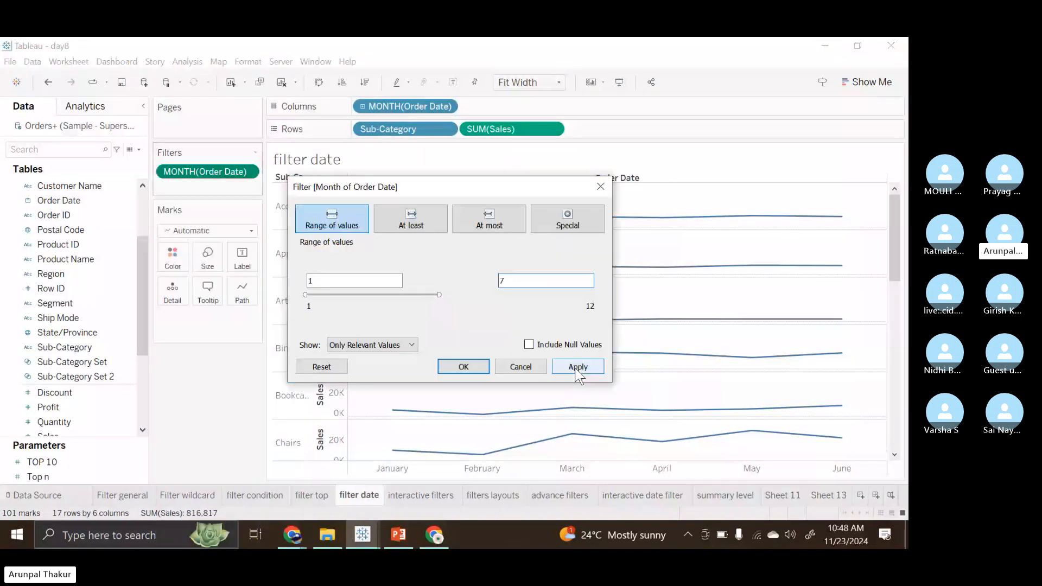
click(577, 368)
click(466, 367)
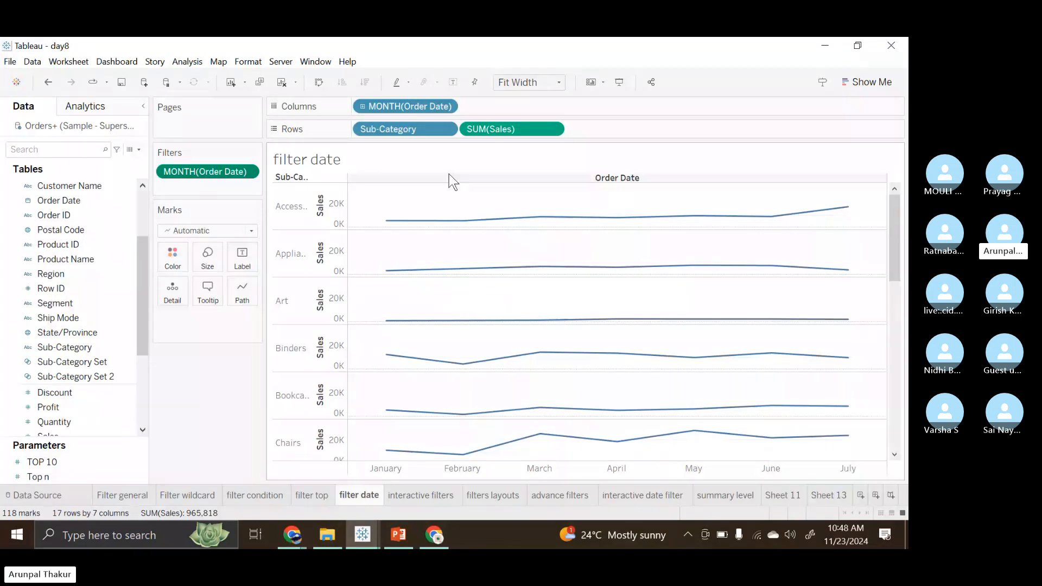
Set the upper limit of the MONTH(Order Date) filter range to 10 and apply it
click(248, 172)
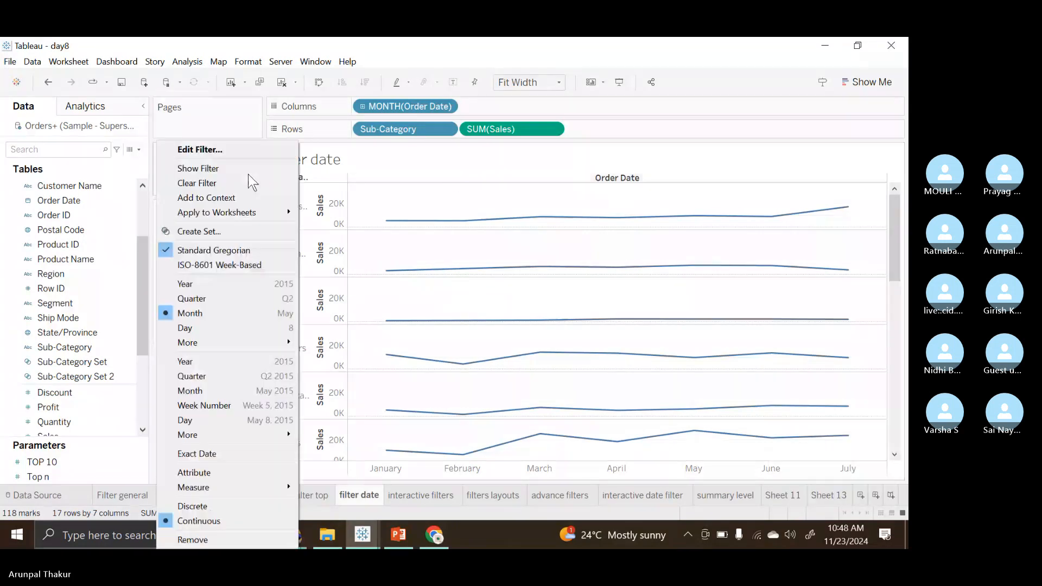
click(202, 154)
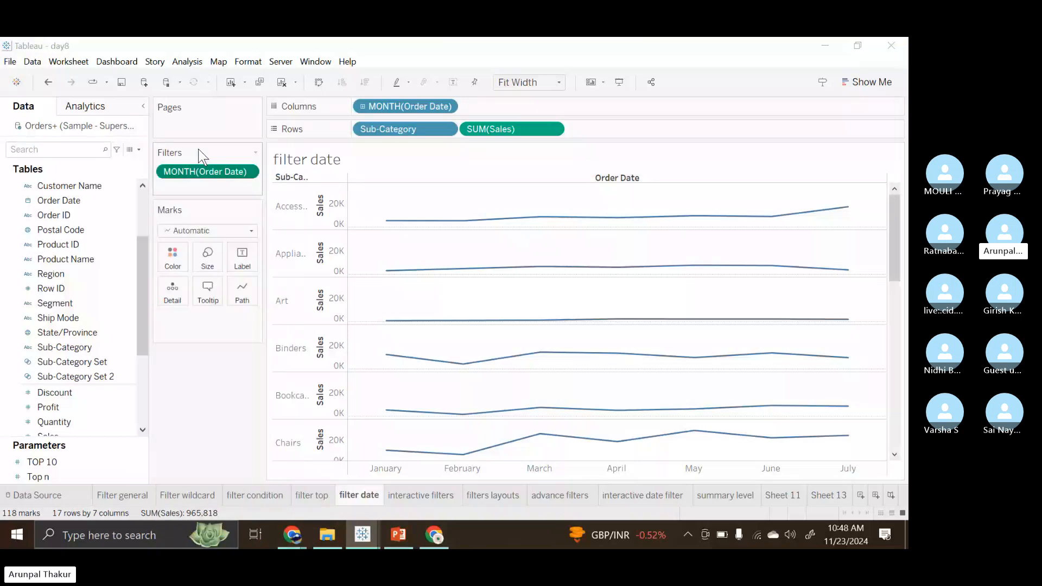
double_click(516, 277)
text(10)
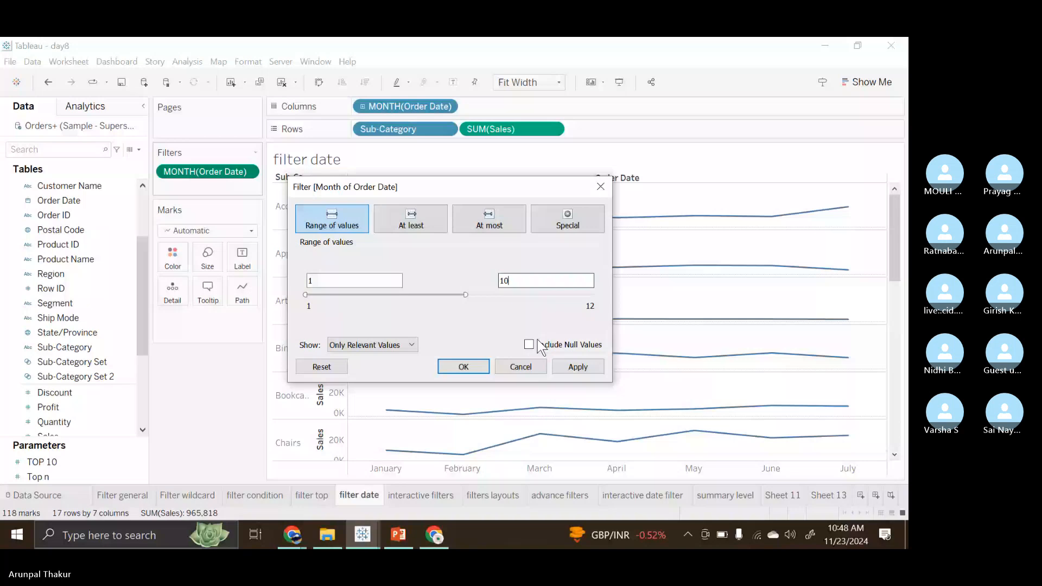
click(468, 366)
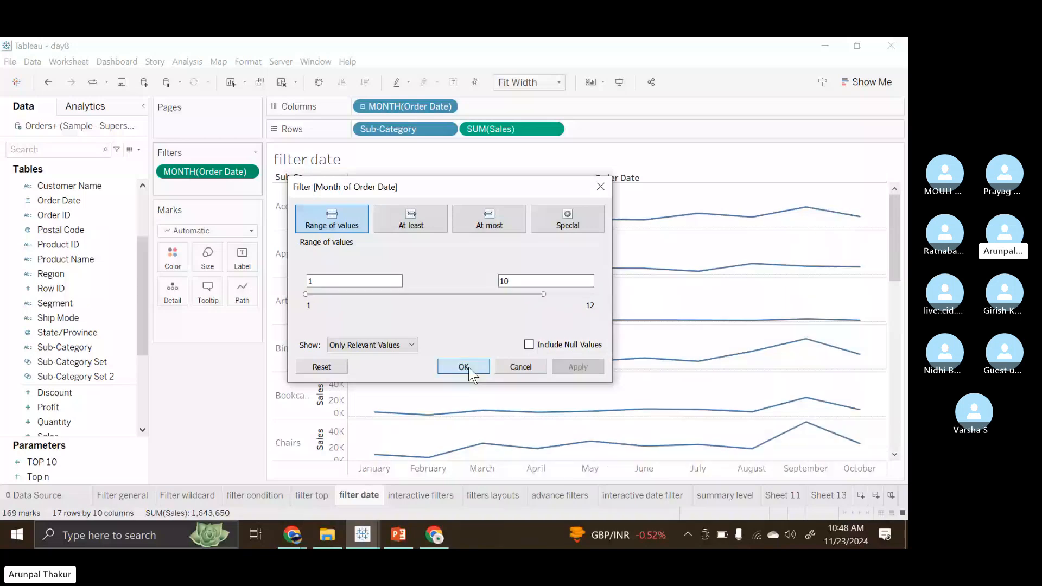
click(464, 367)
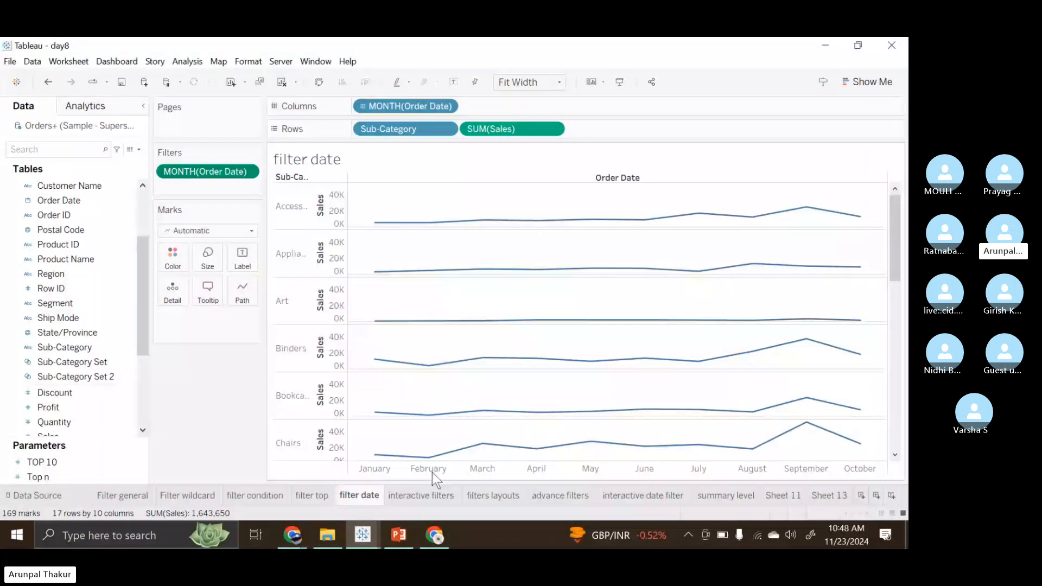
mouse_move(397, 458)
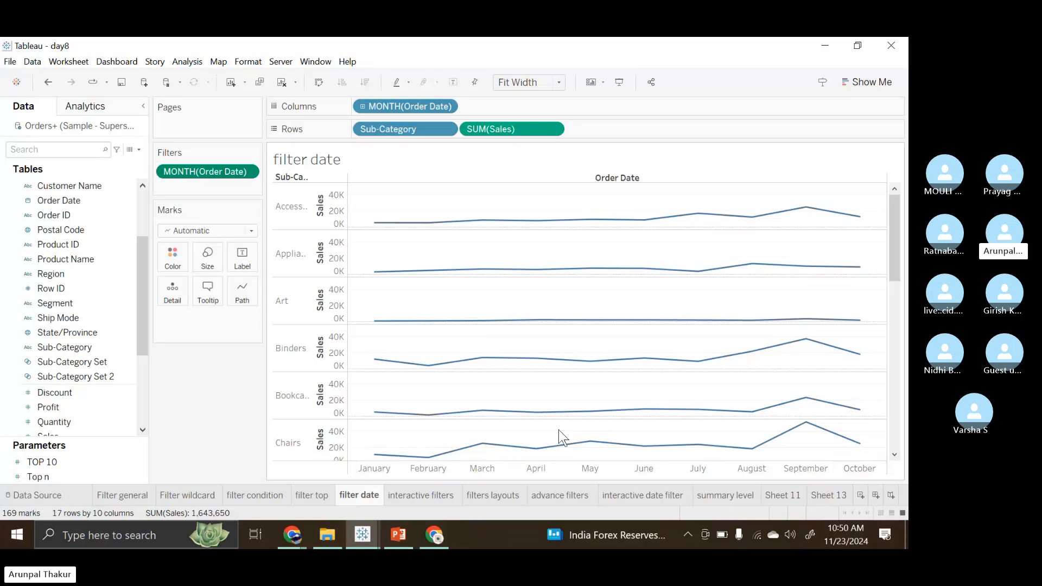
click(424, 503)
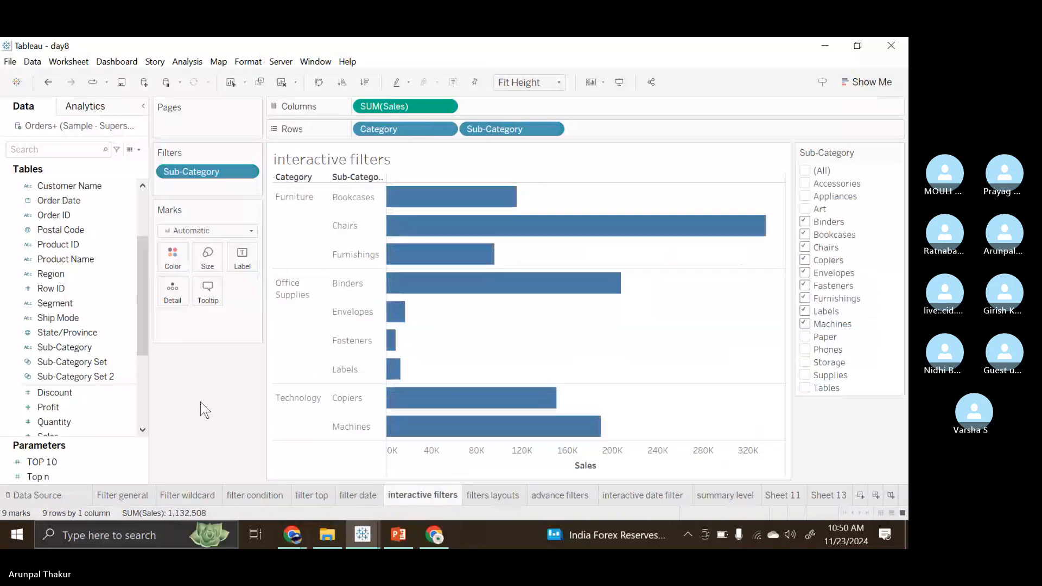
click(359, 496)
Review the At least and At most options of the MONTH(Order Date) filter, and apply the Special option All values
double_click(254, 174)
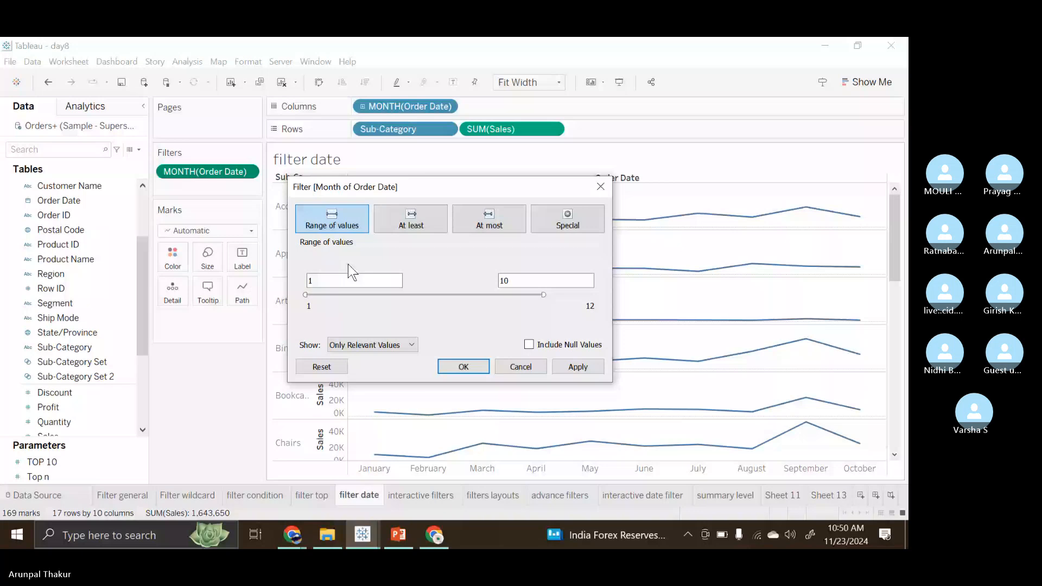
click(429, 225)
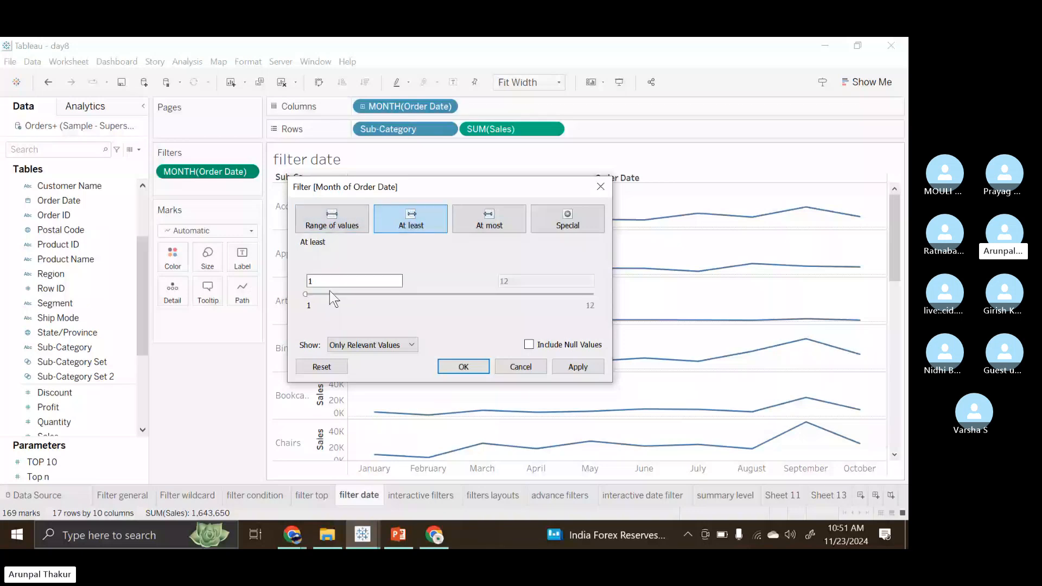
click(504, 223)
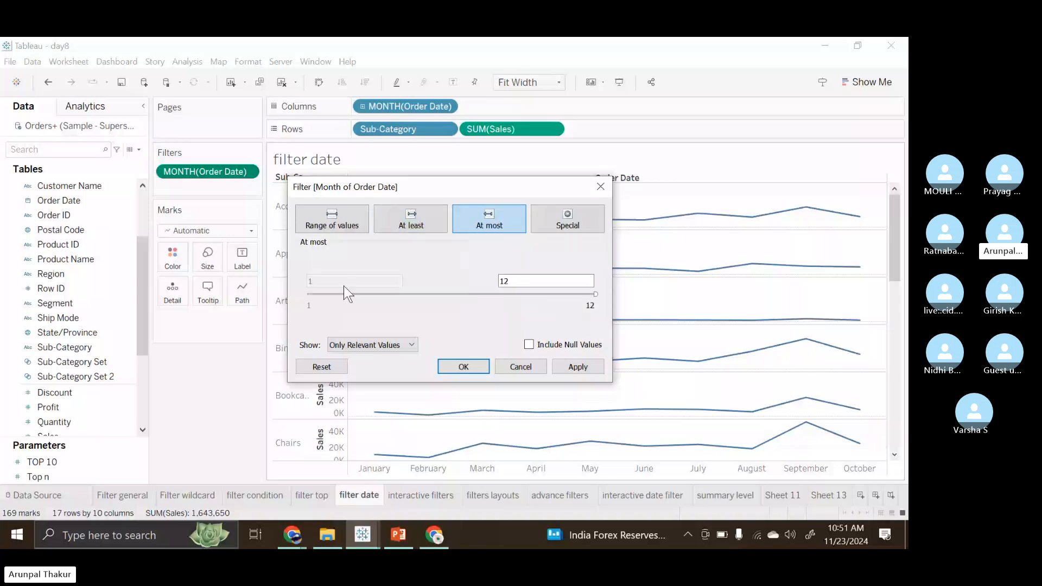
click(542, 220)
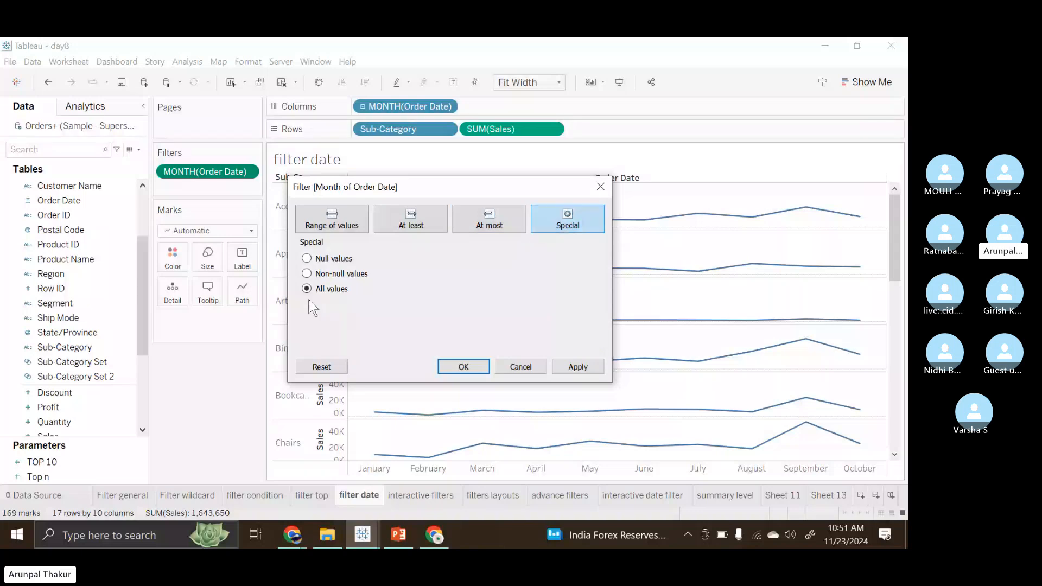
click(307, 259)
click(308, 291)
click(574, 369)
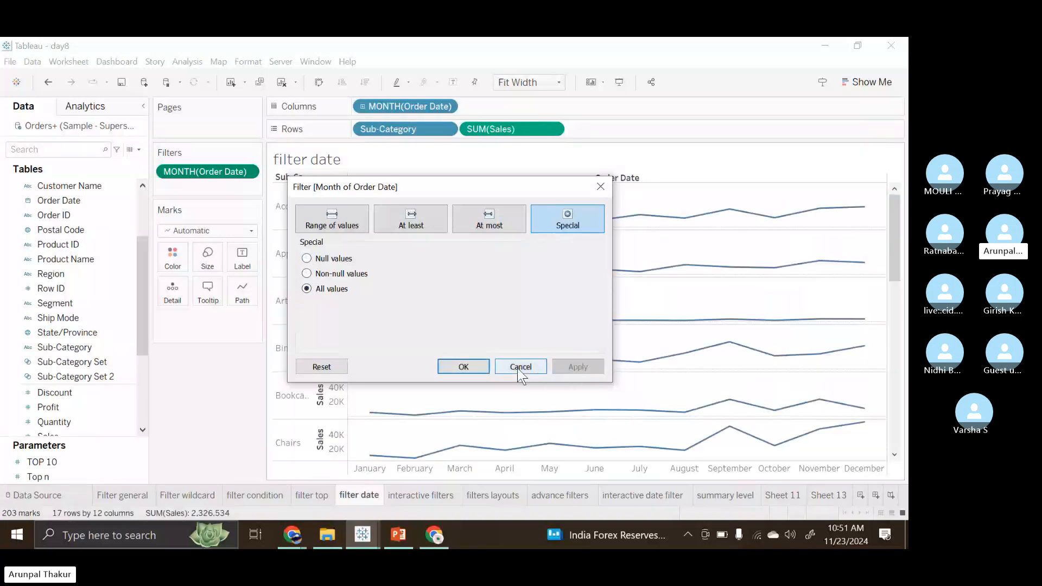
click(518, 370)
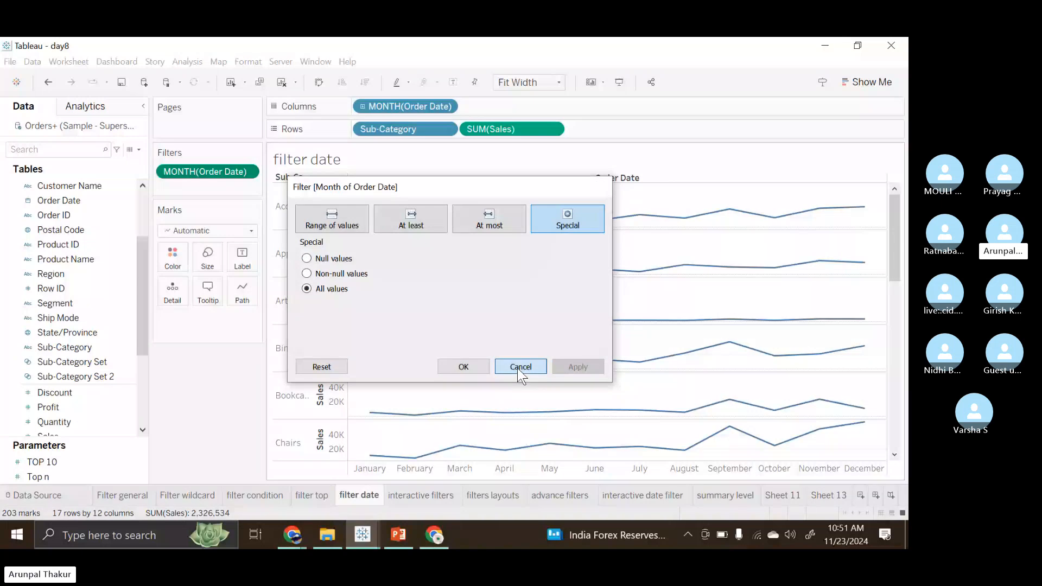
click(518, 368)
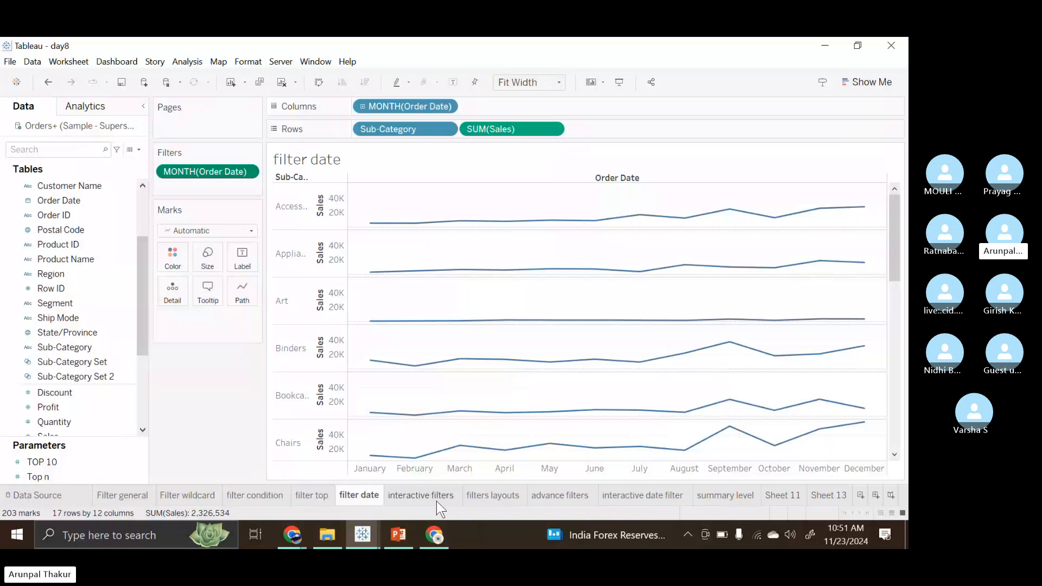
On the interactive filters sheet, include Appliances, Art and Paper in the Sub-Category filter
click(436, 500)
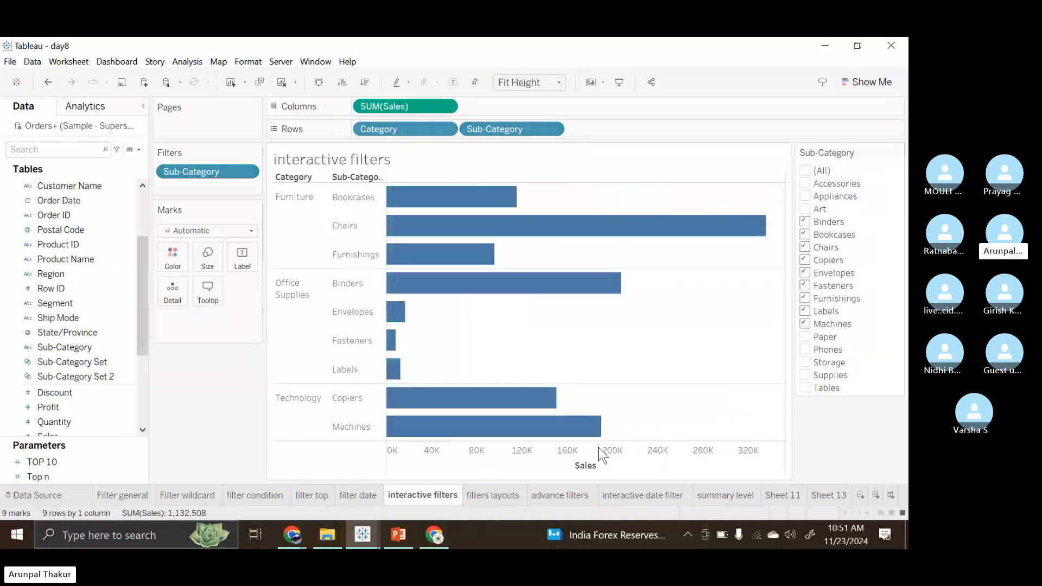
click(805, 197)
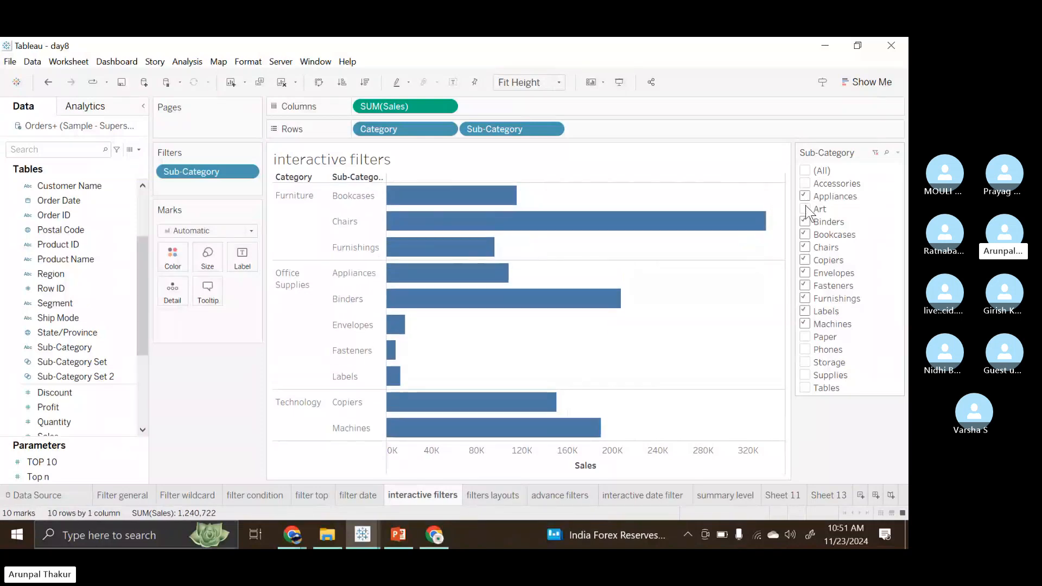
click(805, 206)
click(806, 338)
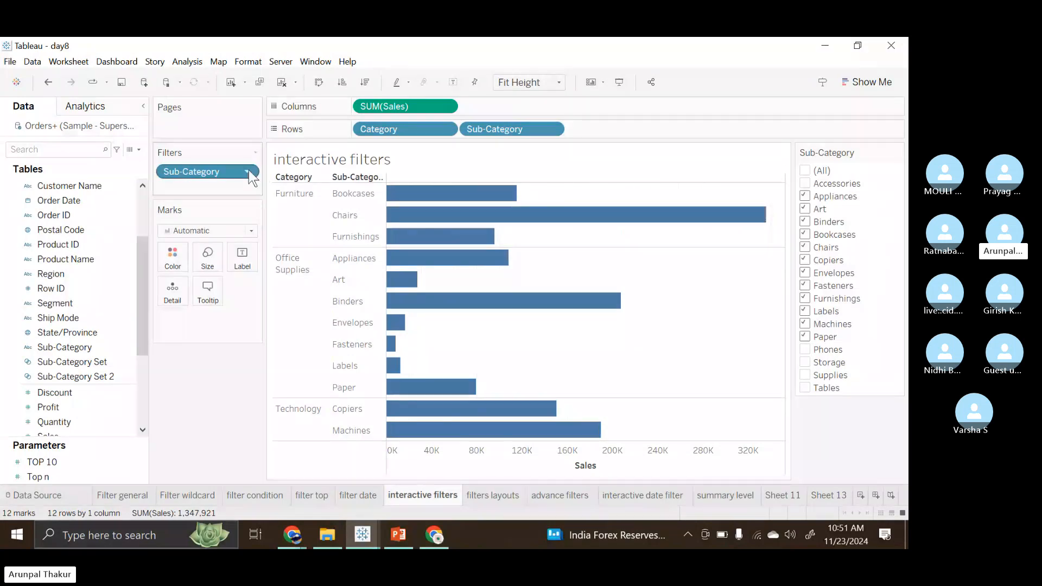
Replace the Sub-Category filter with a new one that includes all values, and show its interactive filter card
drag(250, 177, 232, 391)
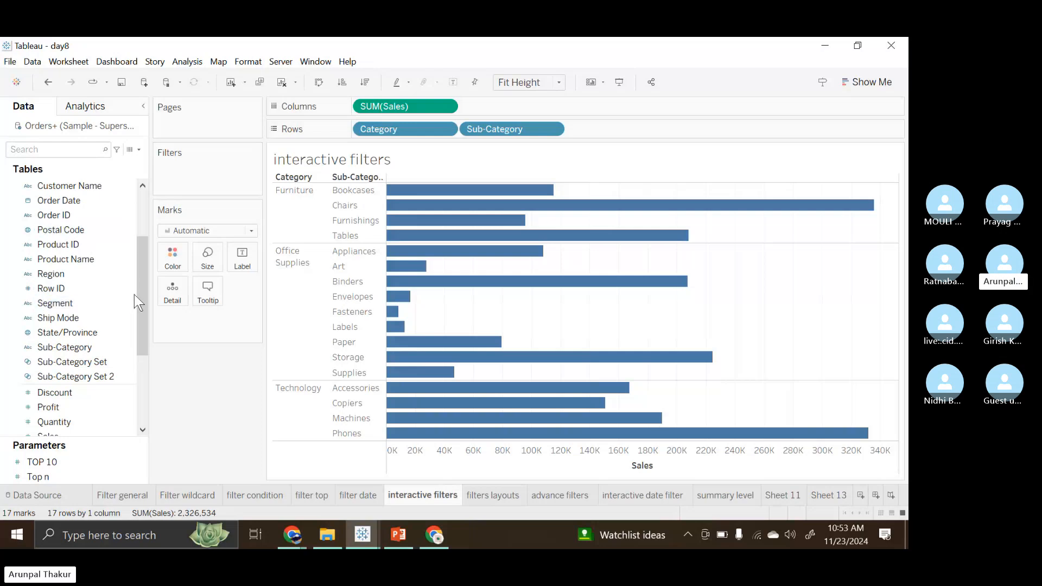
drag(65, 348, 188, 171)
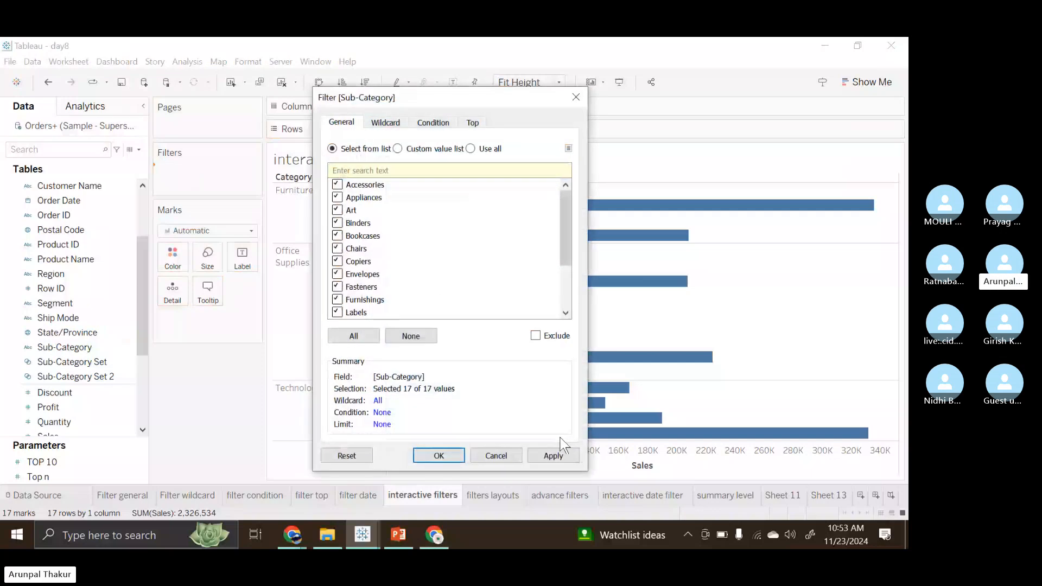
click(553, 455)
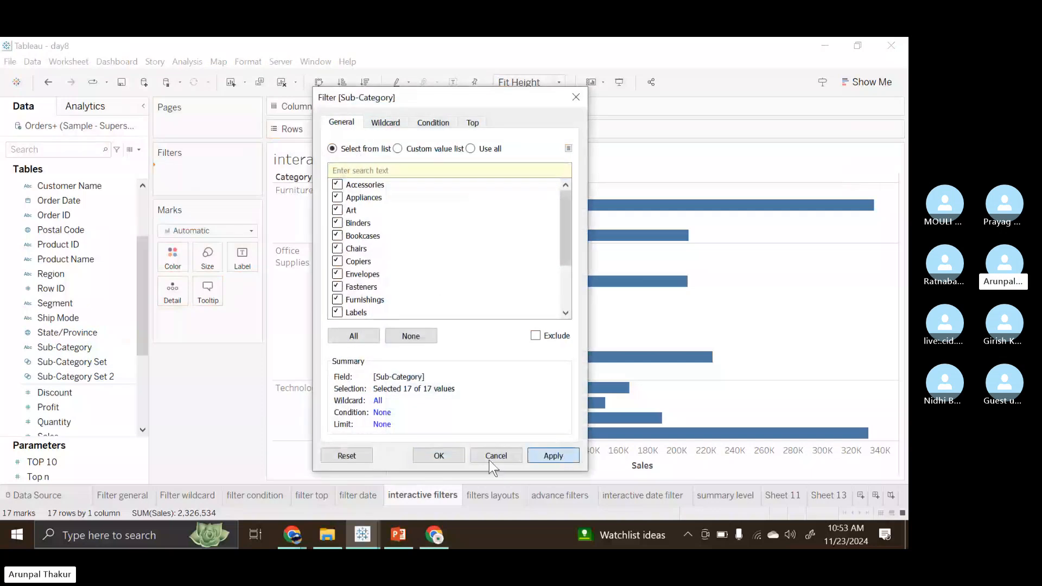
click(441, 456)
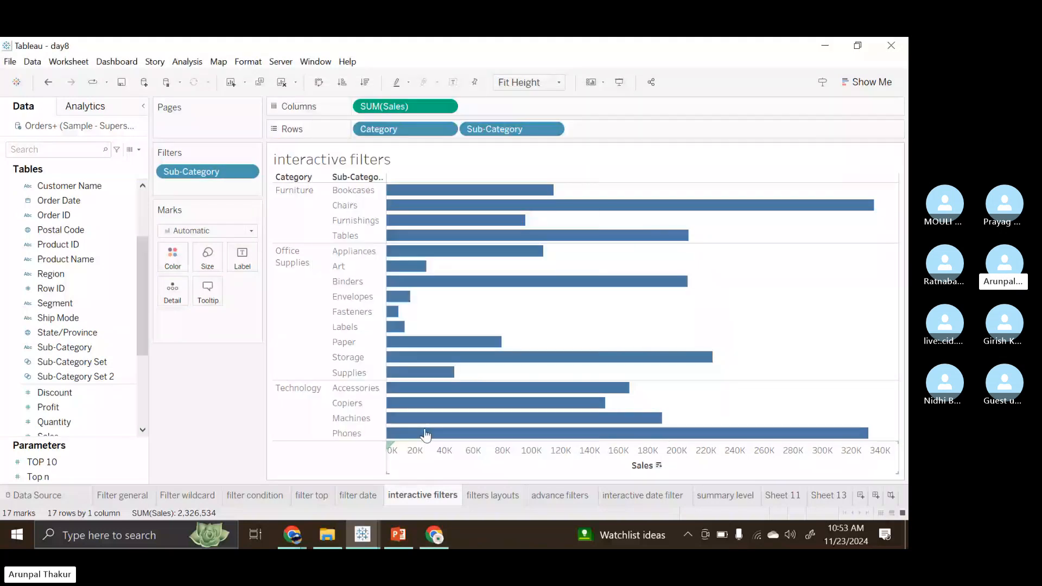
click(248, 173)
Exclude Accessories, Appliances, Art, Paper, Phones, Storage and Supplies using the interactive Sub-Category filter
click(804, 185)
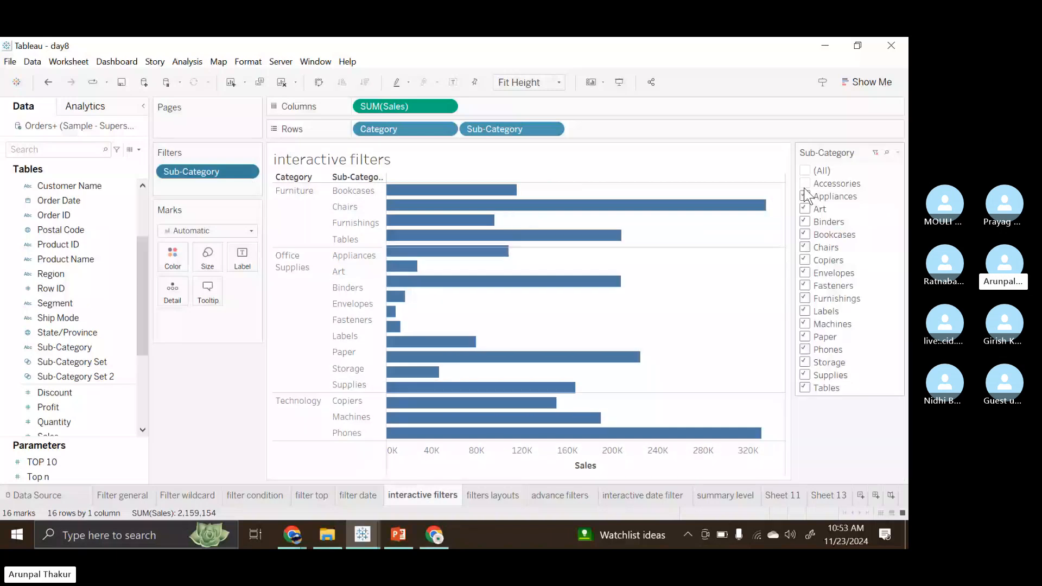
click(805, 196)
click(805, 209)
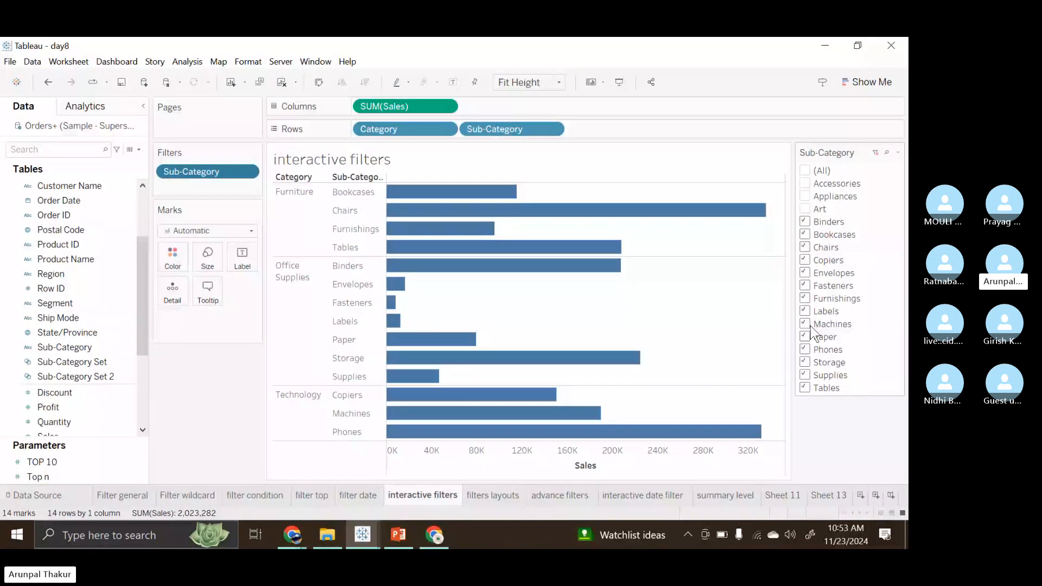
click(806, 337)
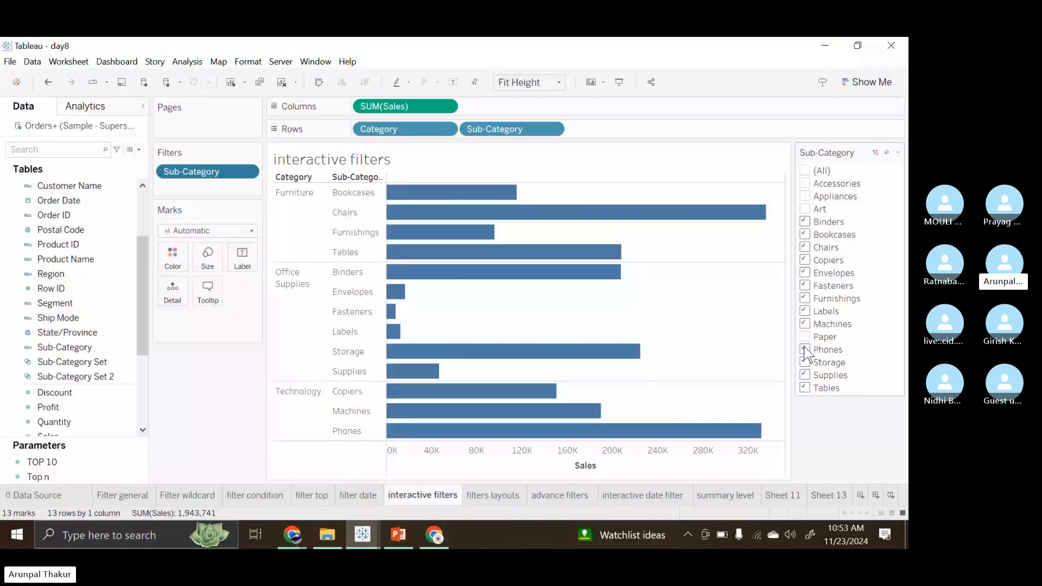
click(805, 350)
click(805, 362)
click(805, 376)
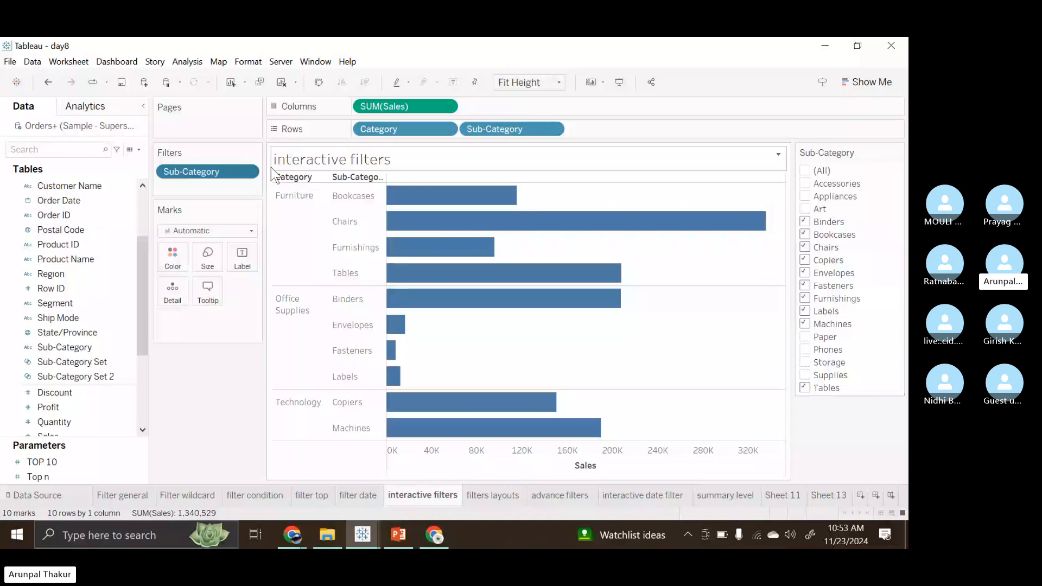
Toggle Accessories and Appliances on and off again in the Sub-Category filter, and exclude Copiers and Envelopes
click(247, 171)
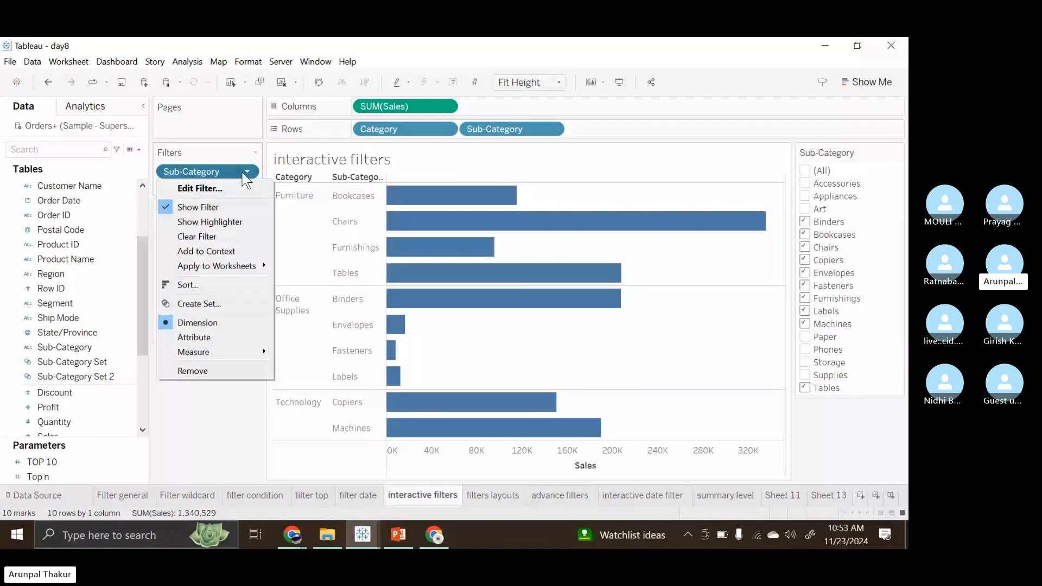
click(808, 185)
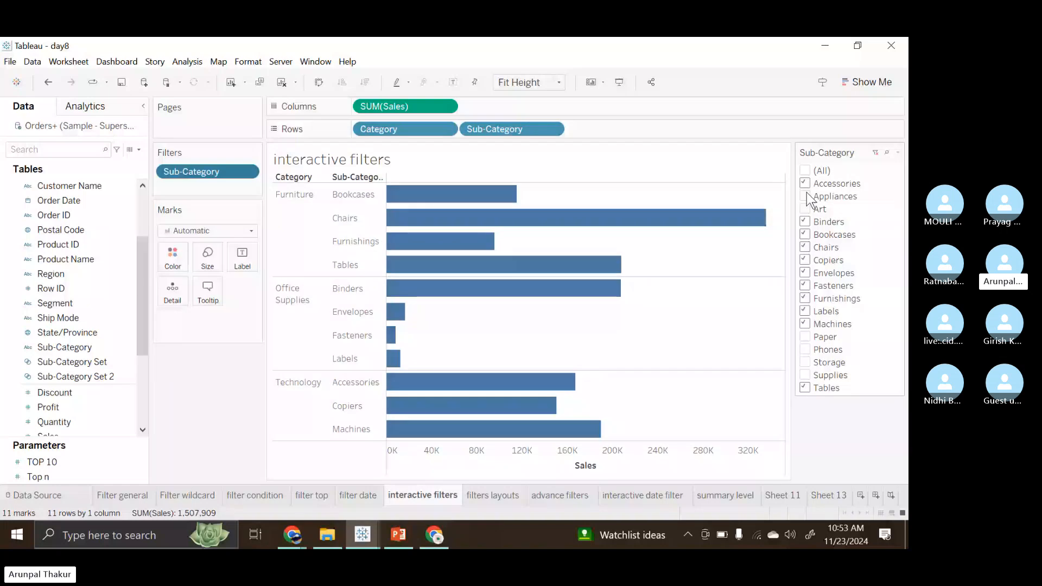
click(806, 197)
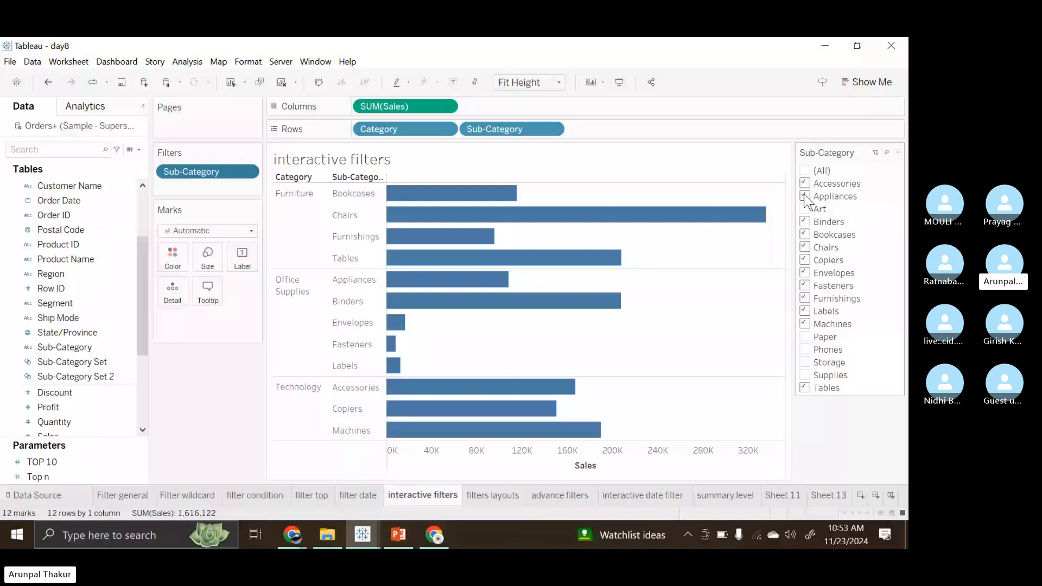
click(804, 196)
click(805, 183)
click(805, 260)
click(806, 272)
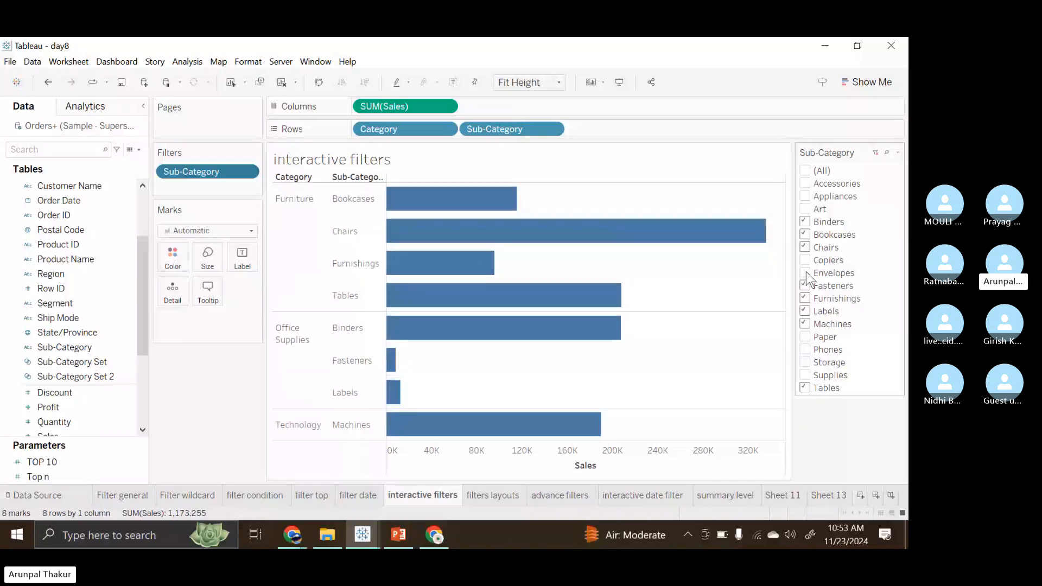
On the filters layouts sheet, remove the Sub-Category colouring and change the Sub-Category filter layout to Multiple Values (dropdown)
click(507, 494)
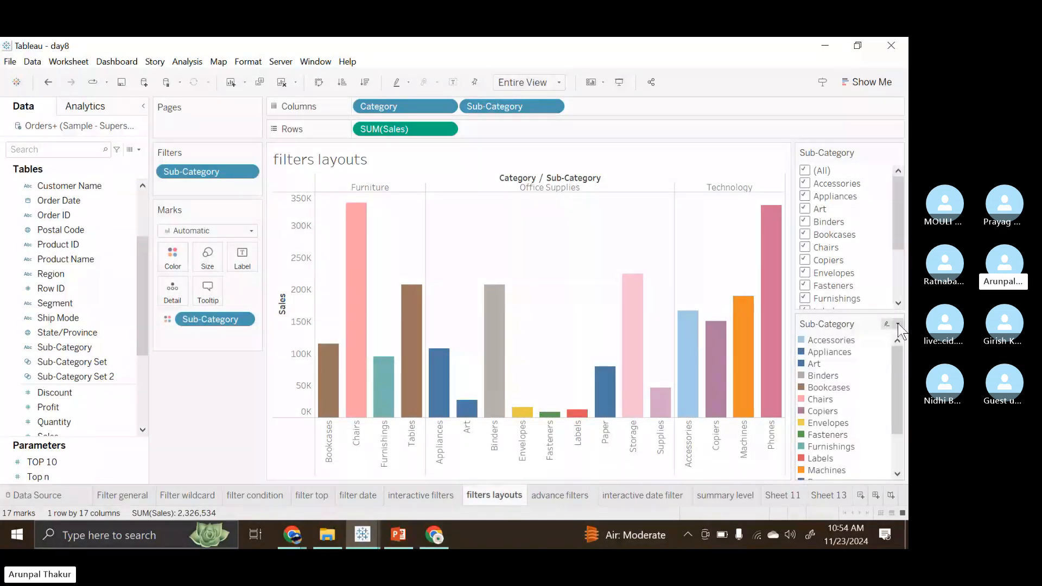
drag(215, 319, 223, 200)
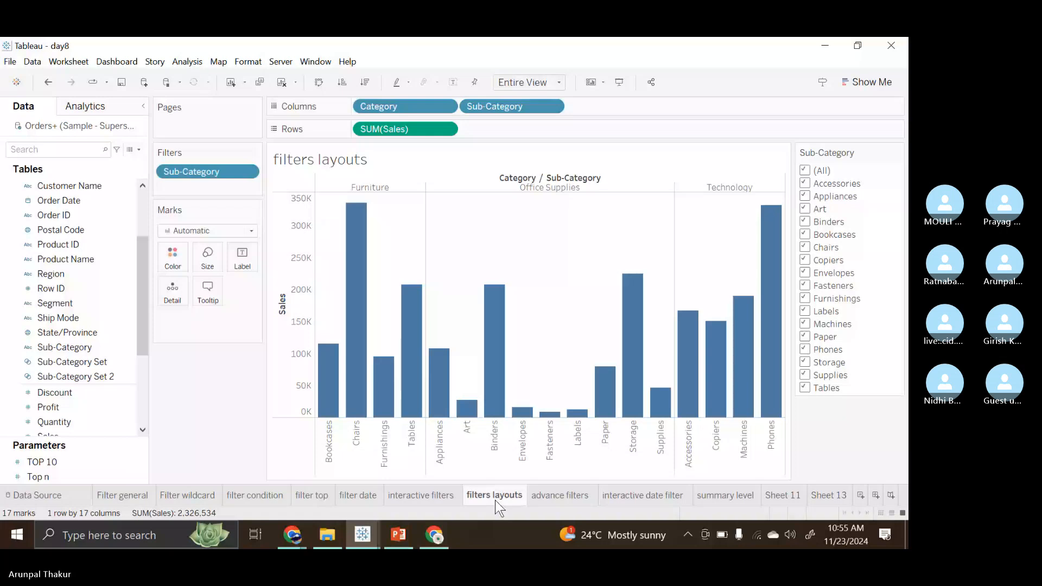
click(897, 154)
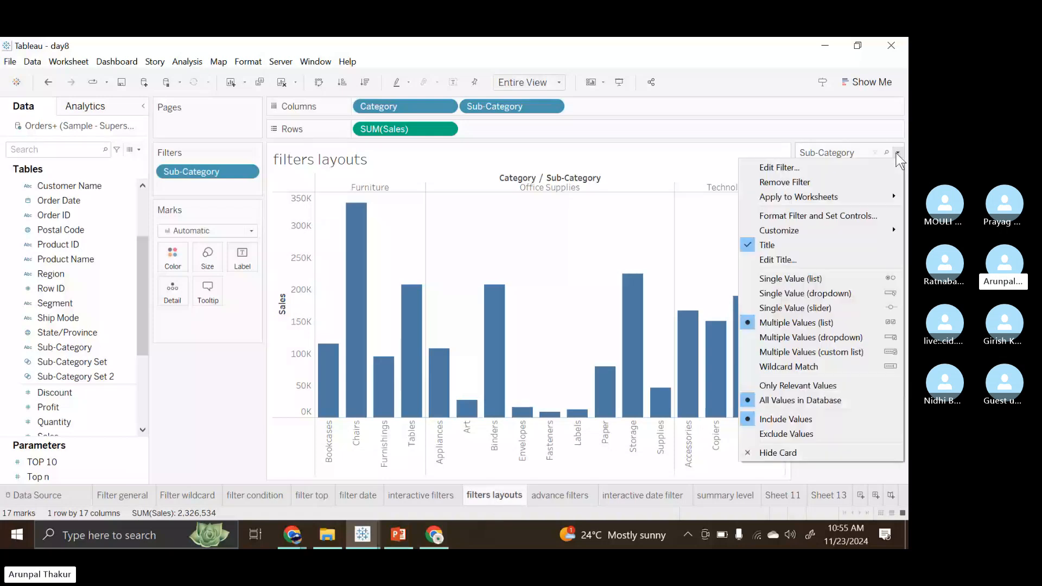
click(777, 337)
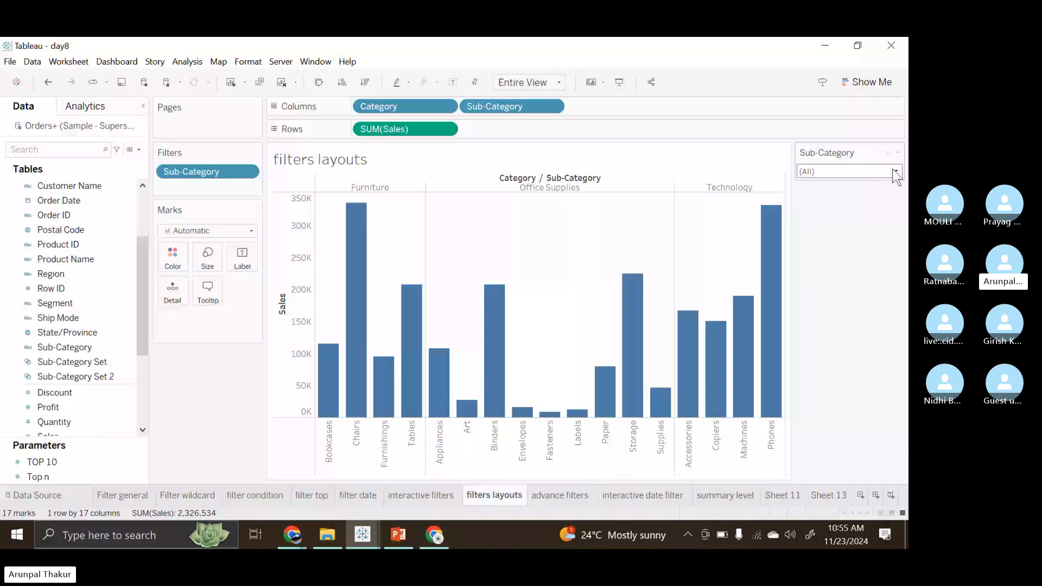
Exclude Accessories, Appliances and Binders using the Sub-Category dropdown filter
click(896, 172)
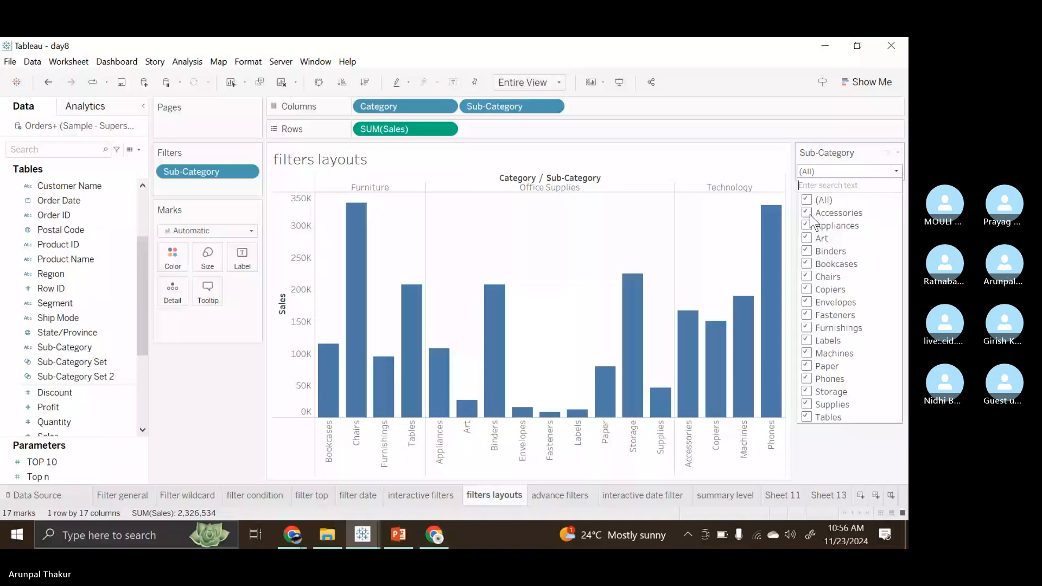
click(810, 214)
click(807, 226)
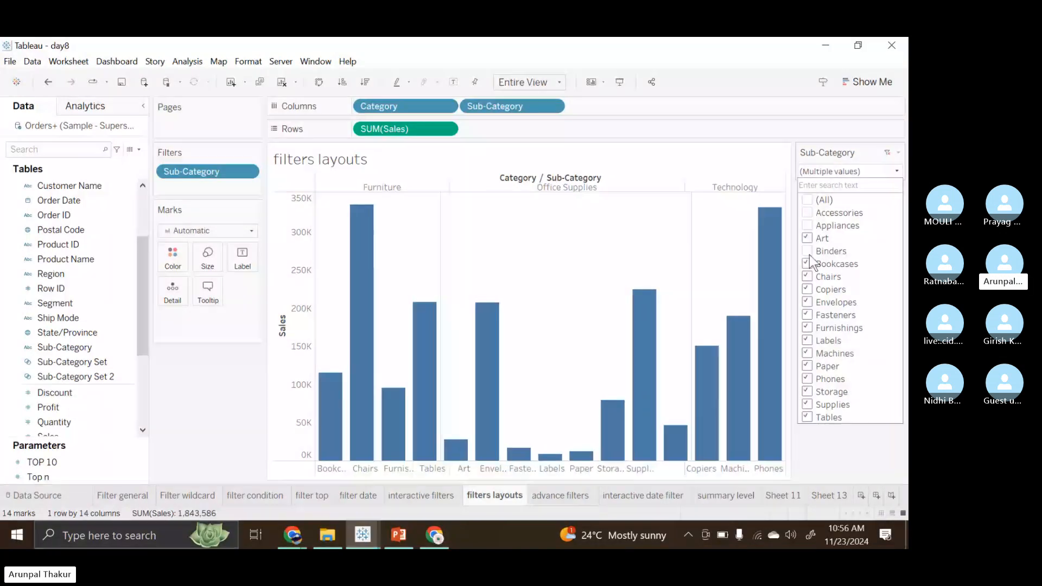
Change the Sub-Category filter layout to Single Value (list) and select Chairs
click(807, 252)
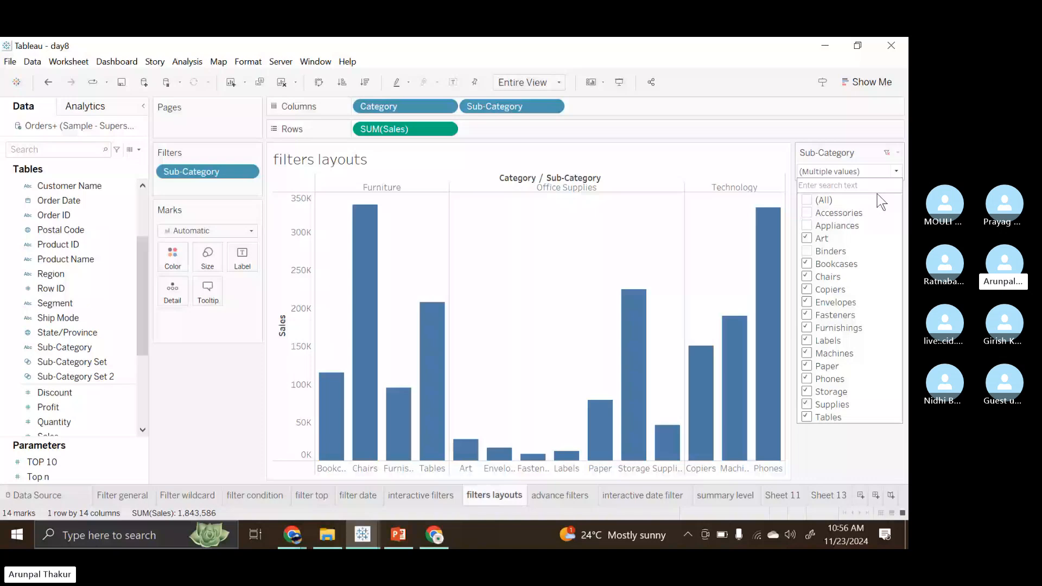
click(897, 171)
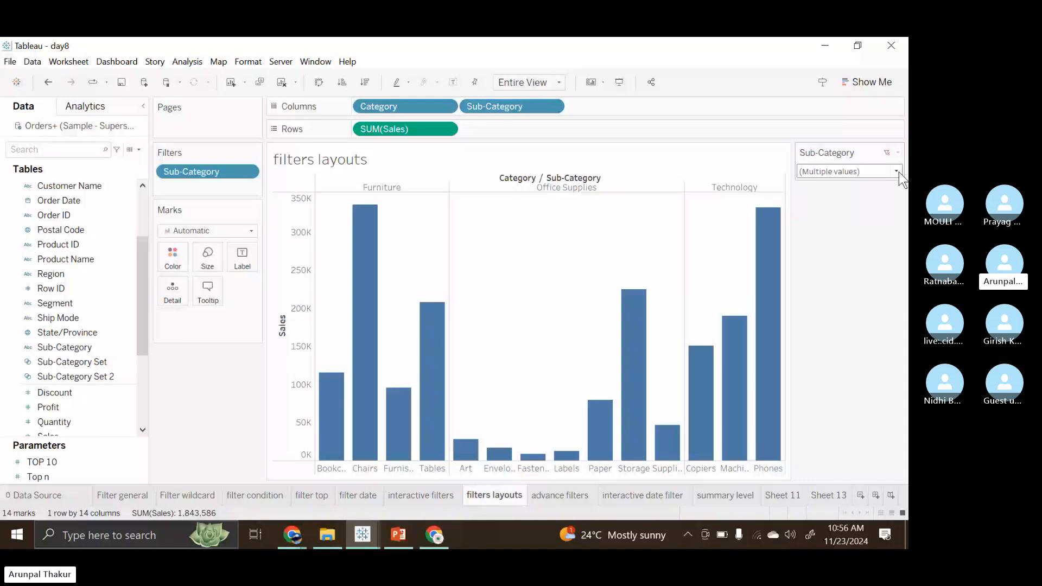
click(898, 153)
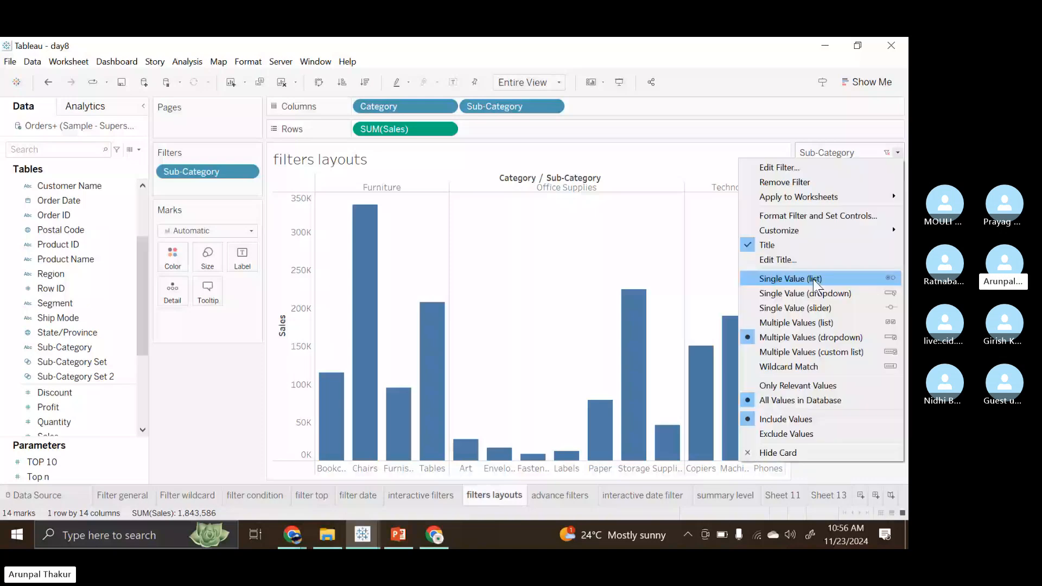
click(812, 281)
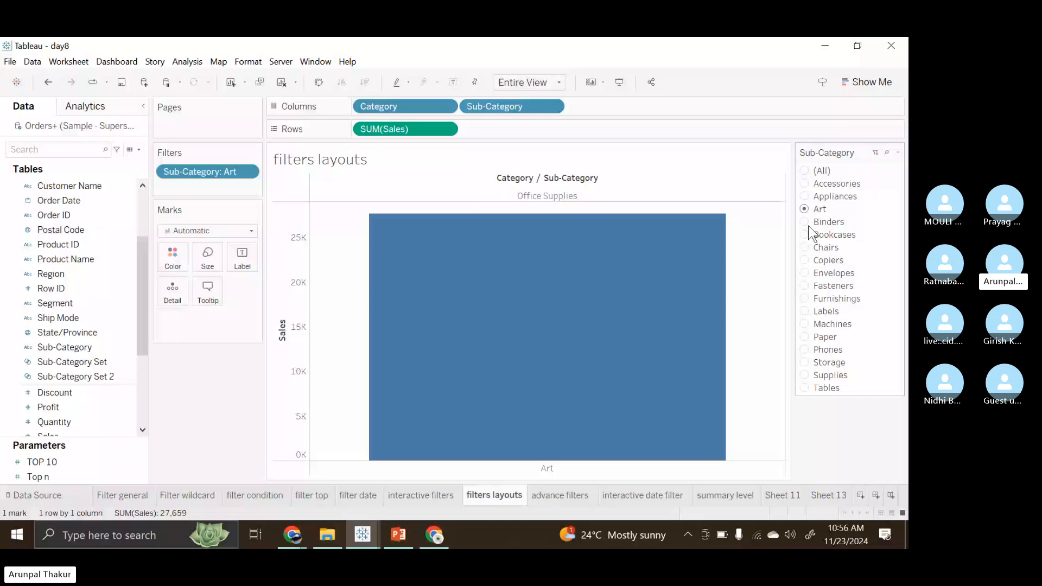
click(814, 246)
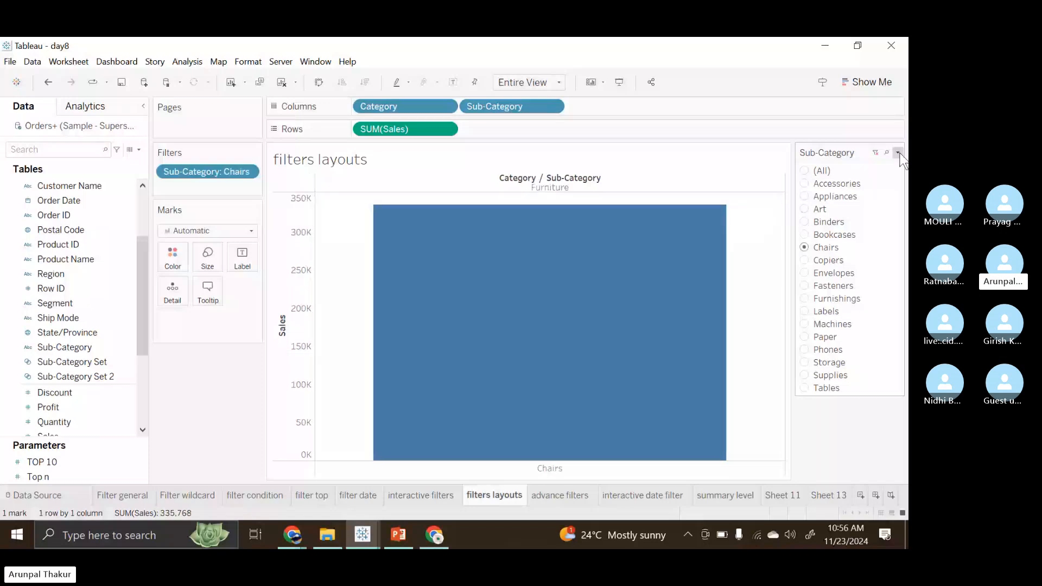
Change the Sub-Category filter layout to Single Value (dropdown), selecting Envelopes and then Bookcases
click(897, 153)
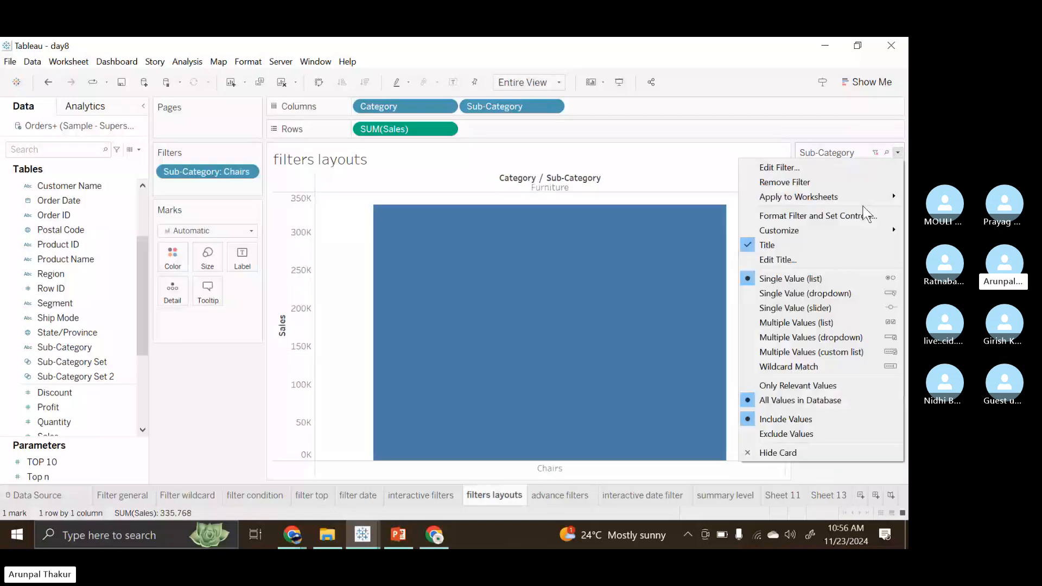
click(814, 293)
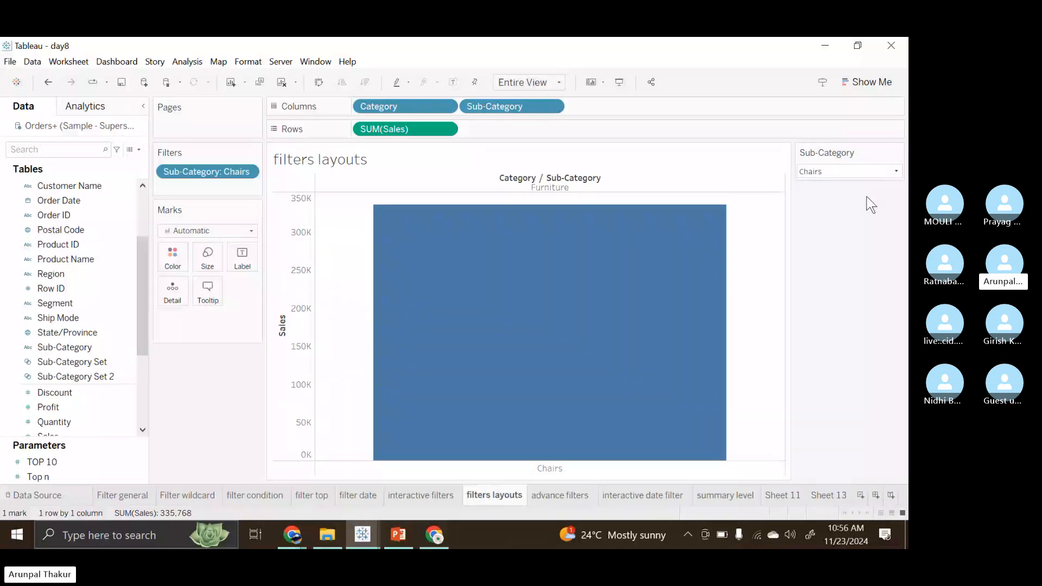
click(896, 172)
click(826, 316)
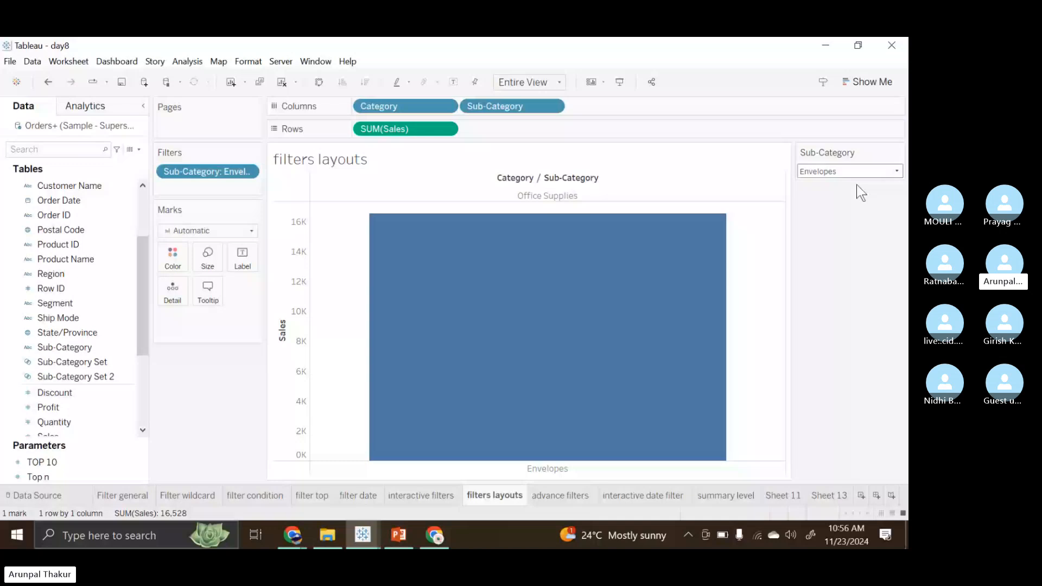
scroll(885, 169, up, 3)
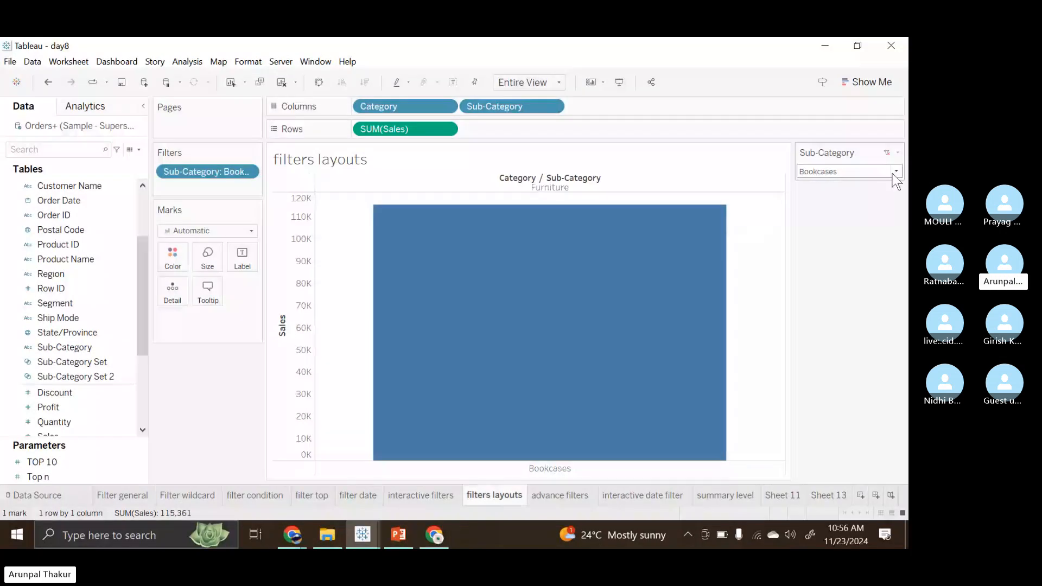
click(893, 172)
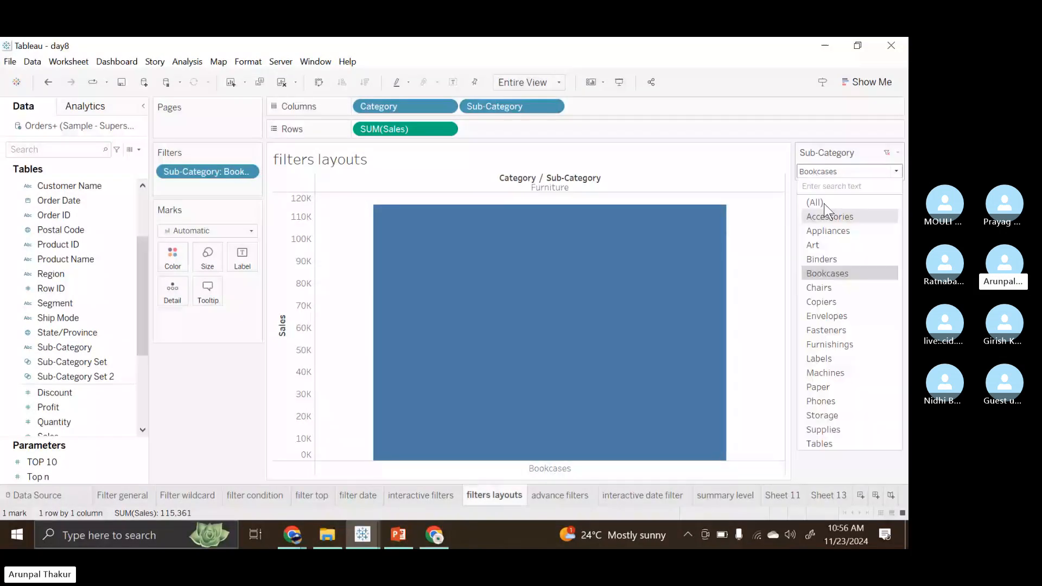
Change the Sub-Category filter layout to Single Value (slider) and slide it to Furnishings
click(898, 152)
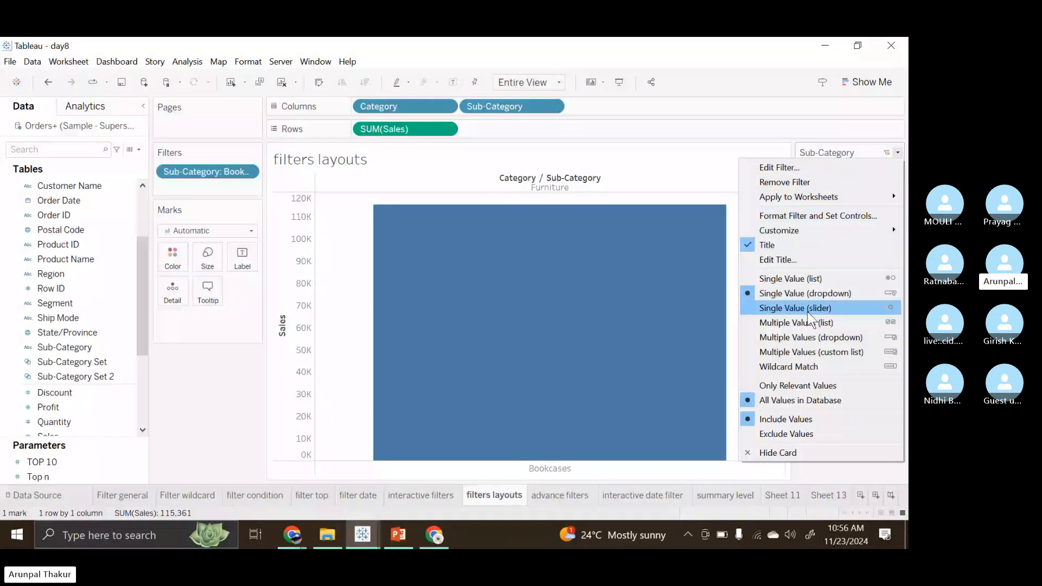
click(797, 307)
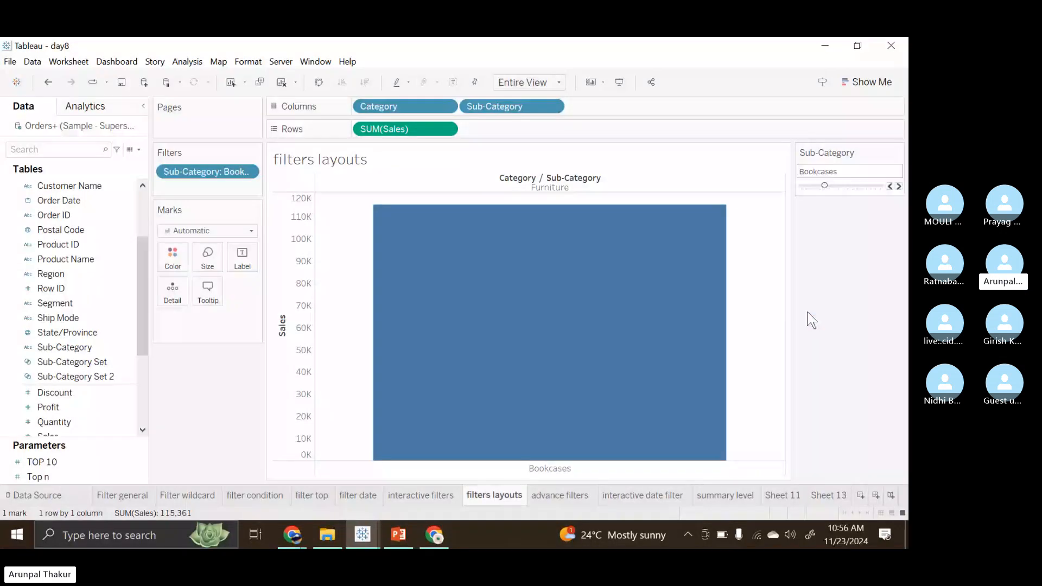
drag(824, 185, 850, 185)
Change the Sub-Category filter layout to Multiple Values (list) and also include Binders, Bookcases, Chairs and Copiers
click(898, 152)
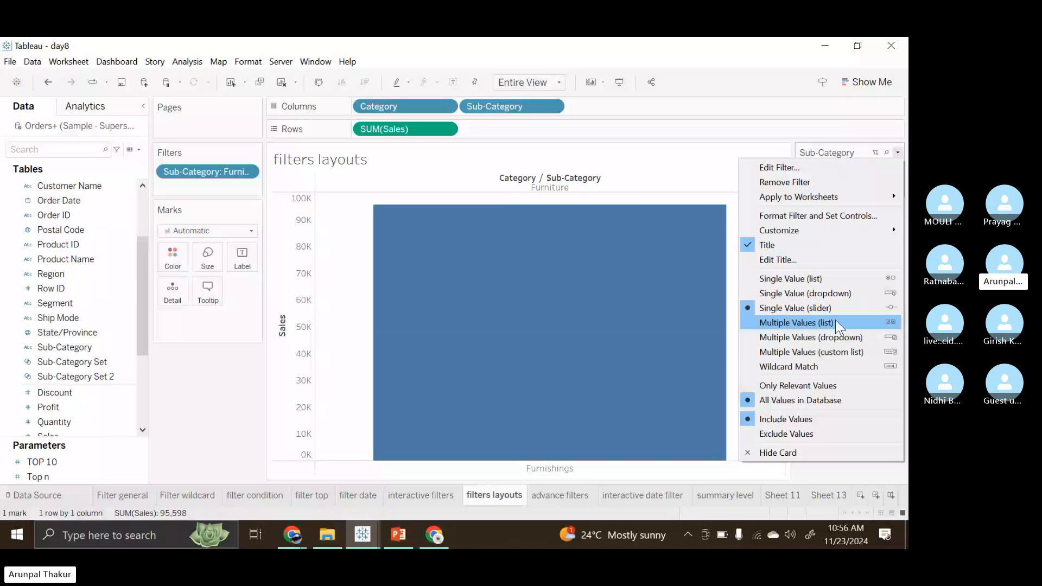
click(796, 323)
click(805, 247)
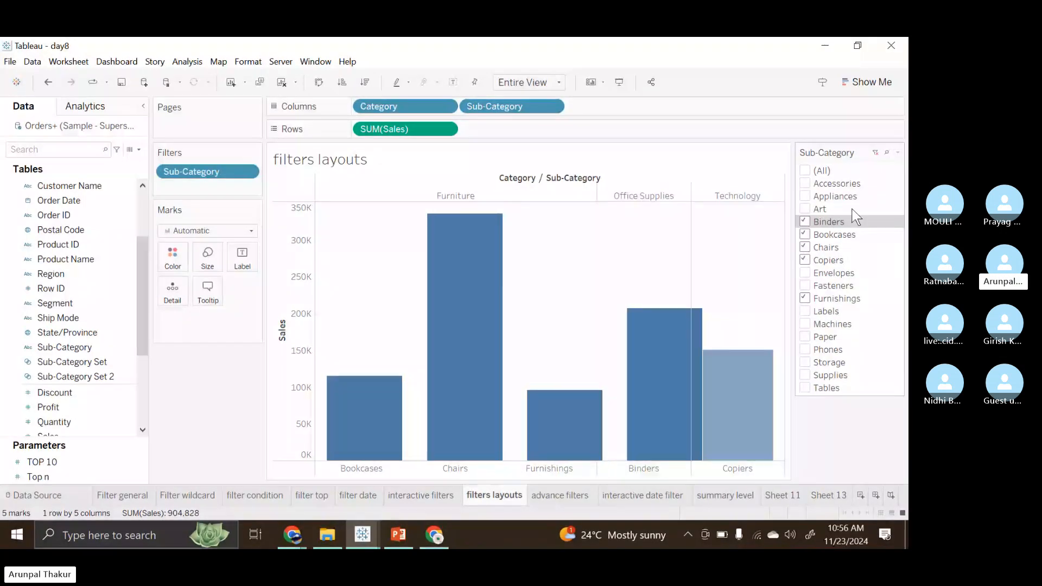
Change the Sub-Category filter layout to Multiple Values (dropdown) and add Machines to the included values
click(897, 153)
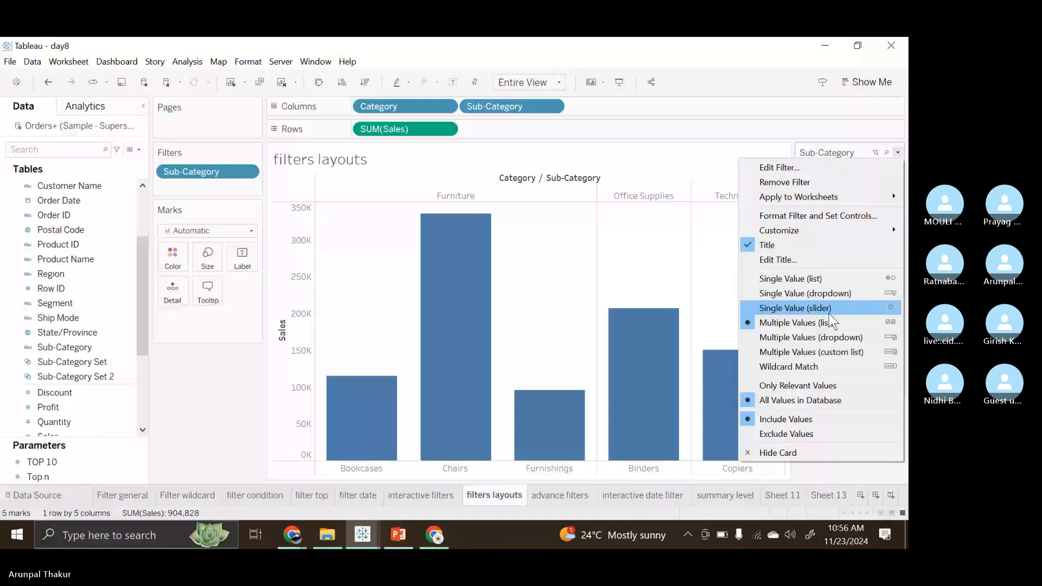
click(820, 337)
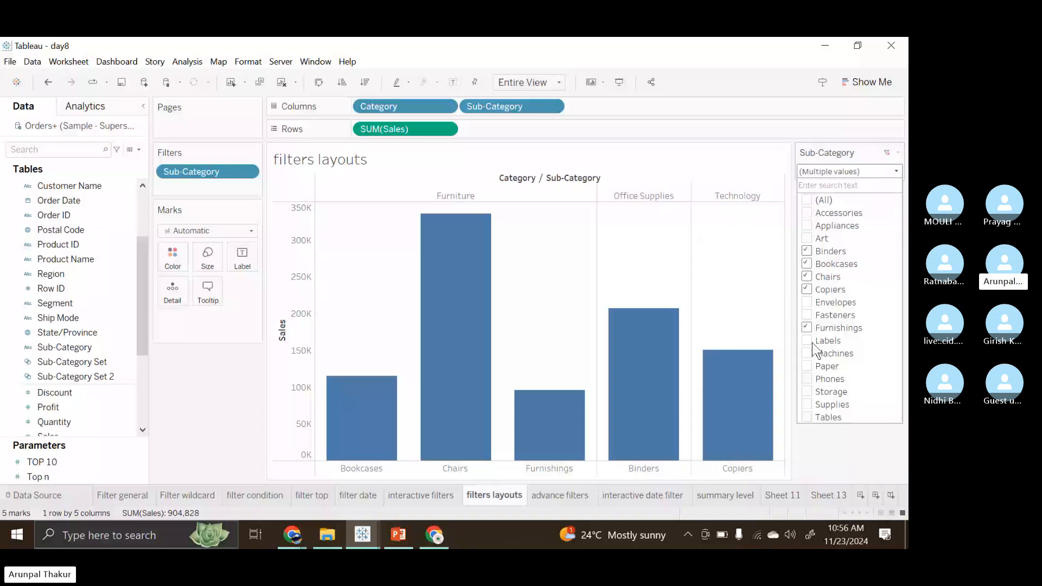
click(807, 353)
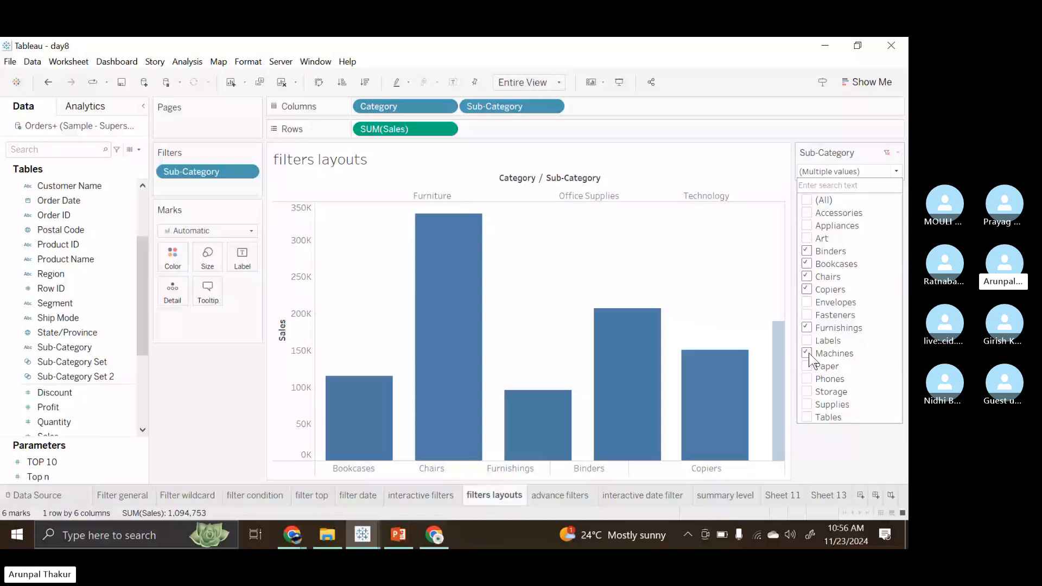
Change the Sub-Category filter layout to Multiple Values (custom list), search for Art and include it
key(Escape)
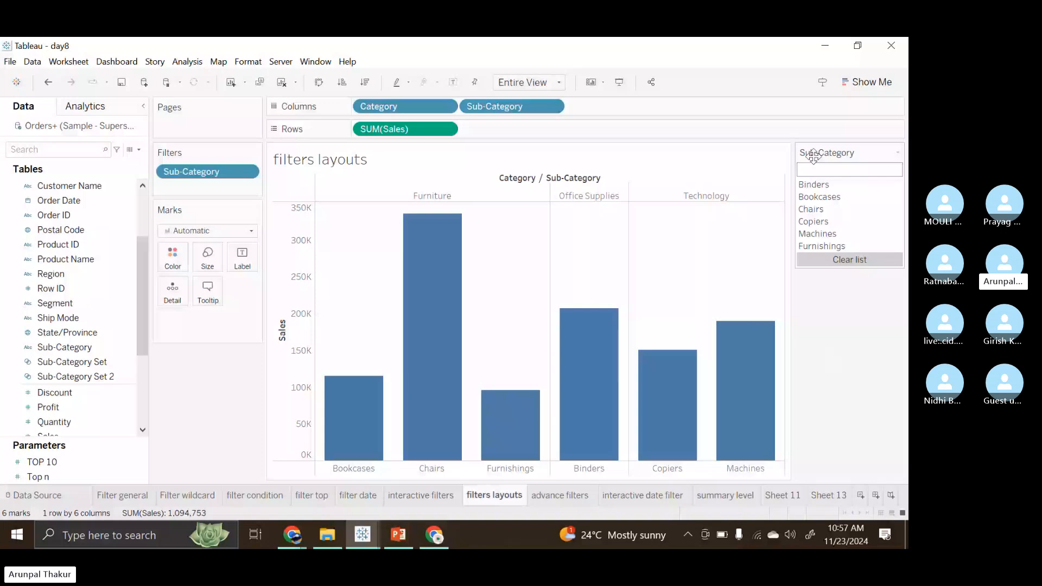
click(815, 171)
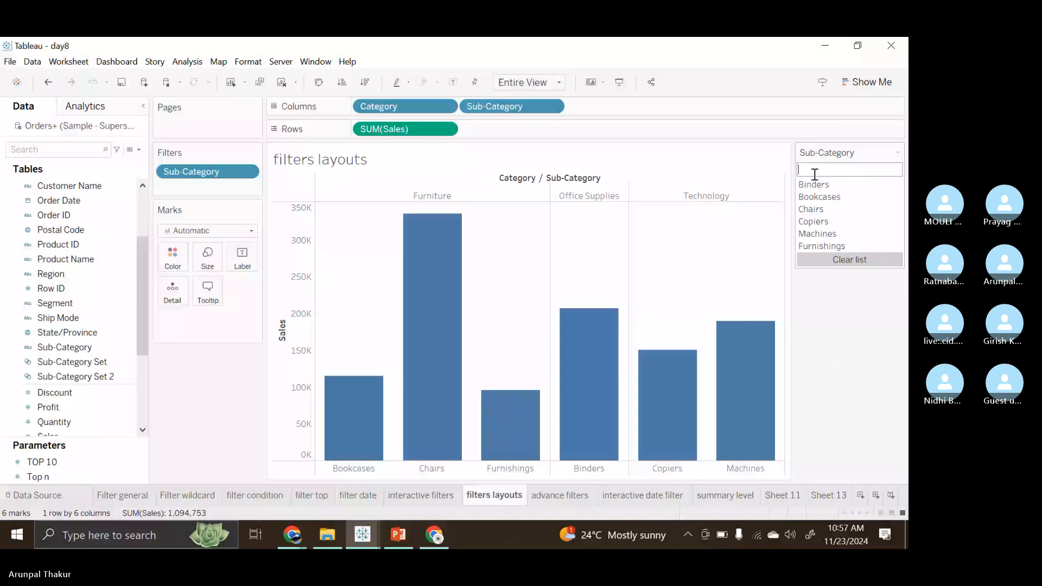
text(Art)
click(808, 183)
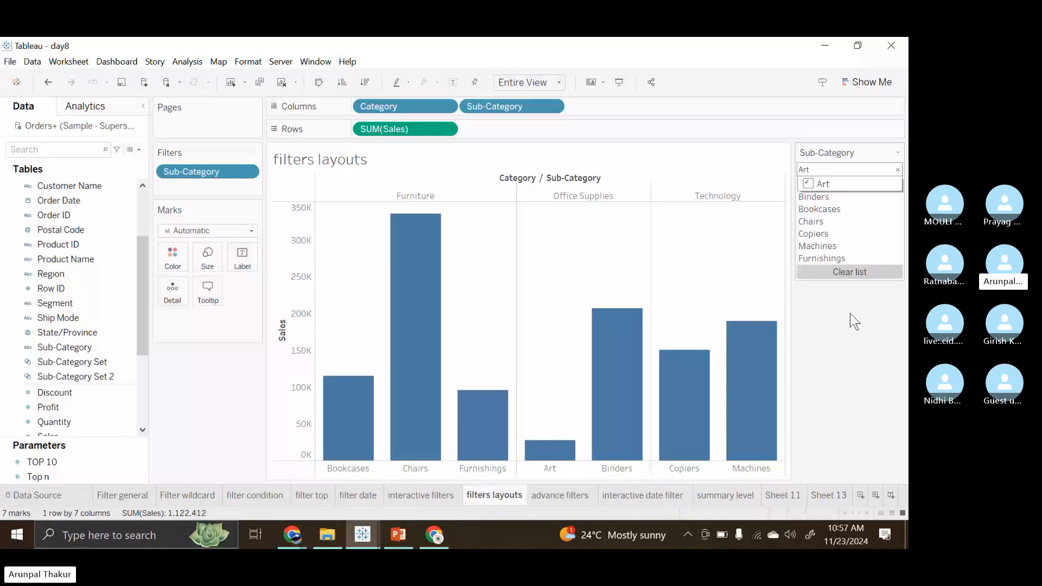
Change the Sub-Category filter layout to Wildcard Match and filter by "s", then by "o"
click(898, 153)
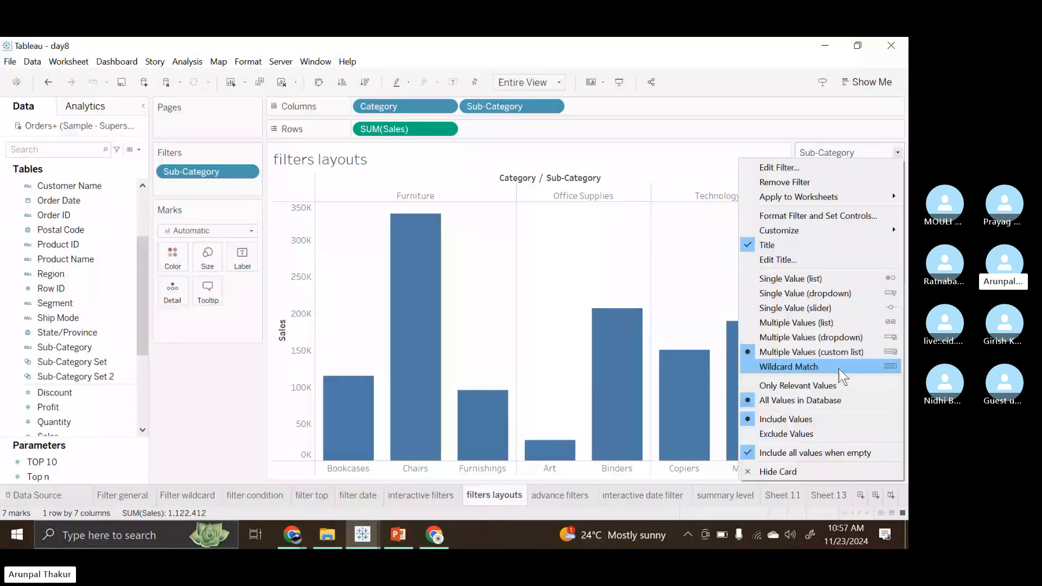
click(835, 367)
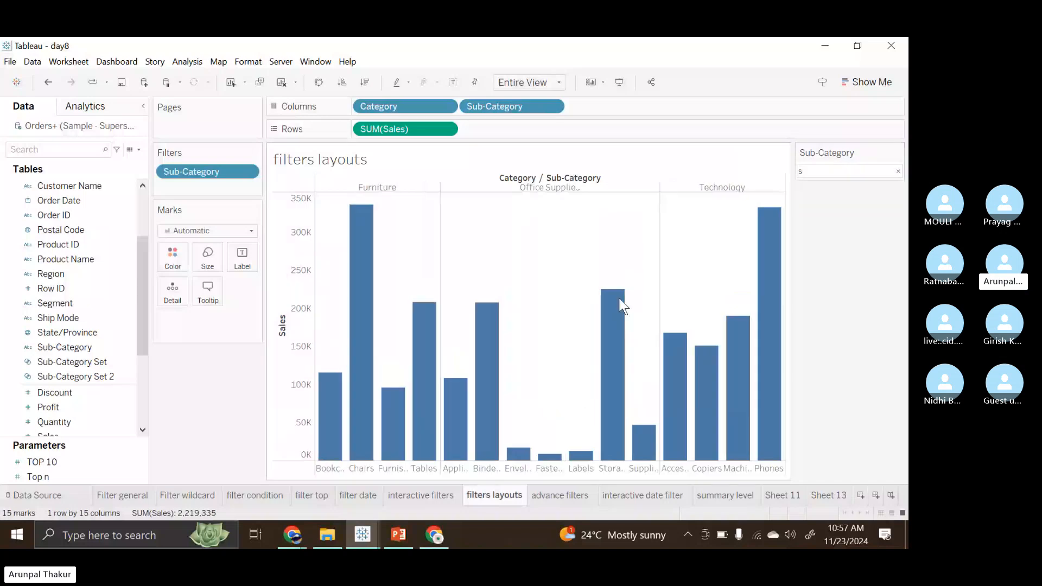
click(809, 174)
key(BackSpace)
text(o)
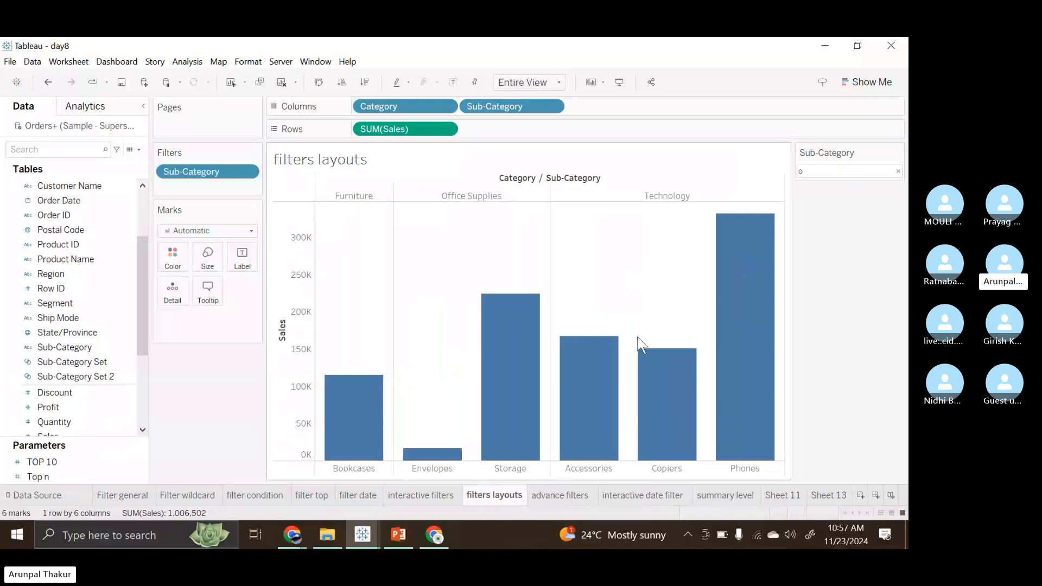
mouse_move(608, 350)
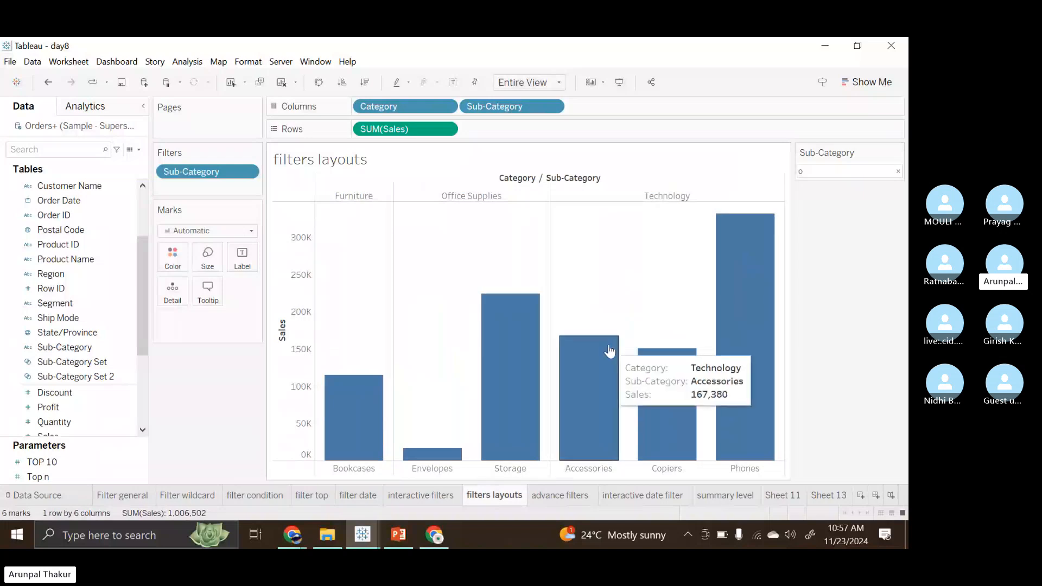
Set the Sub-Category wildcard filter to "a", then to "p"
double_click(817, 172)
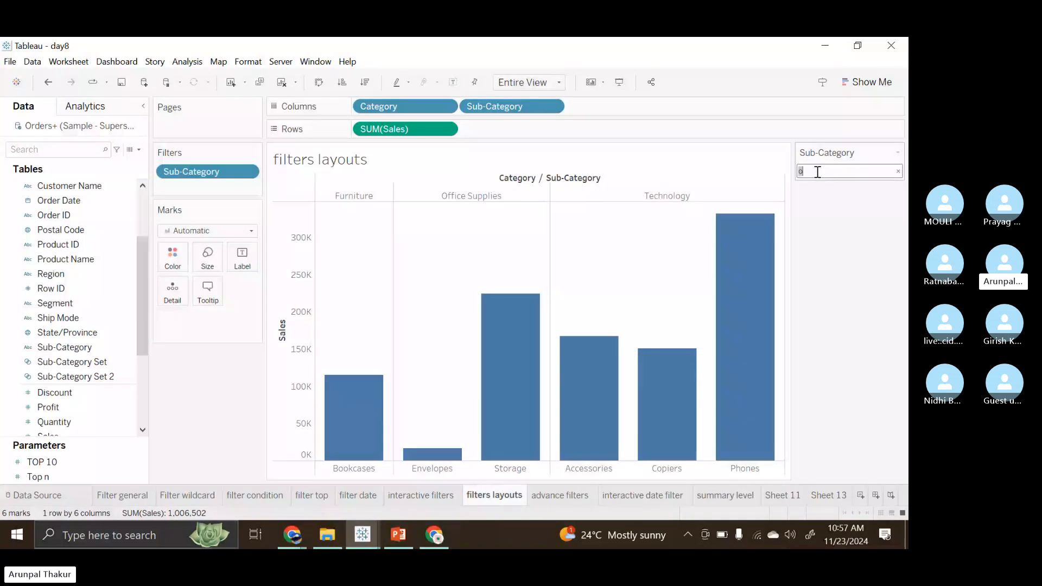
text(a)
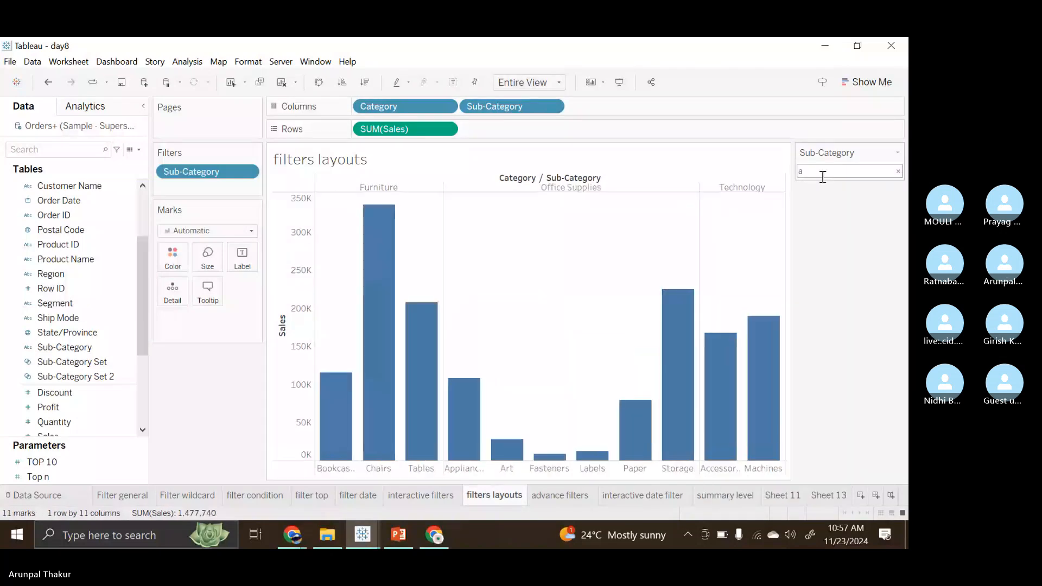
double_click(822, 177)
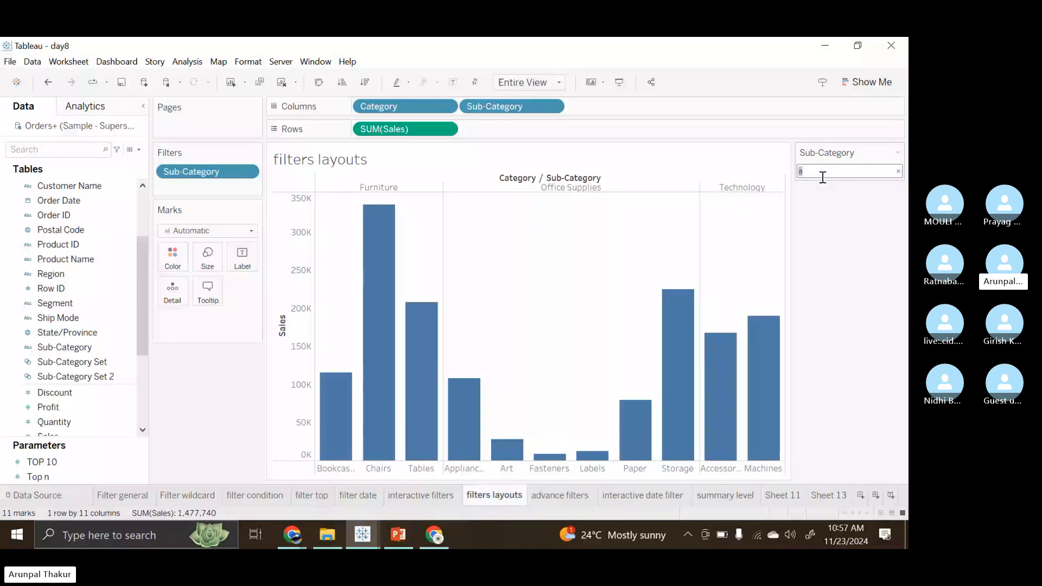
text(p)
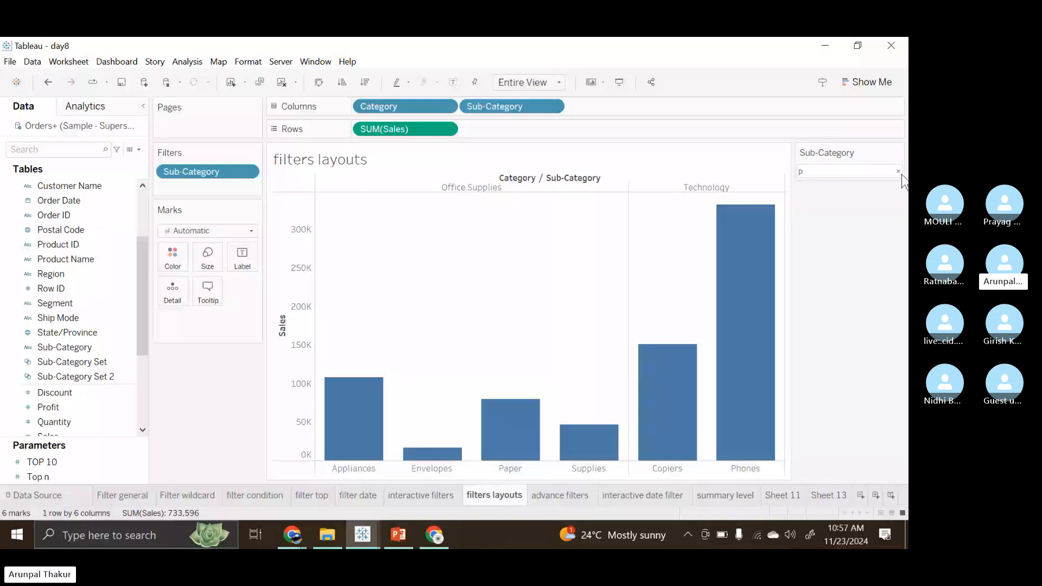
Return the Sub-Category filter to Multiple Values (dropdown) with all values, then change its layout to Multiple Values (list)
click(898, 153)
click(808, 386)
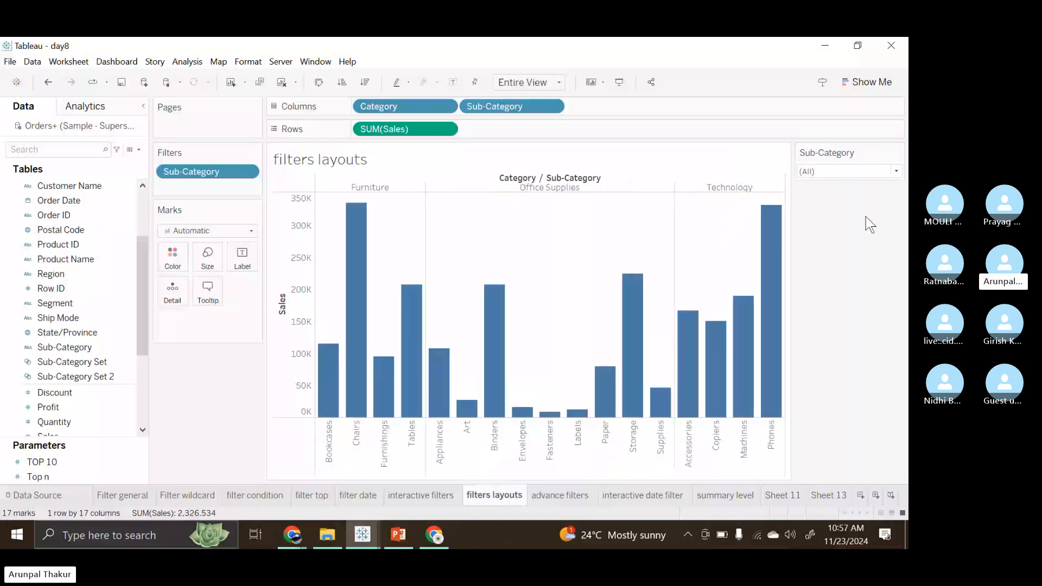
click(898, 153)
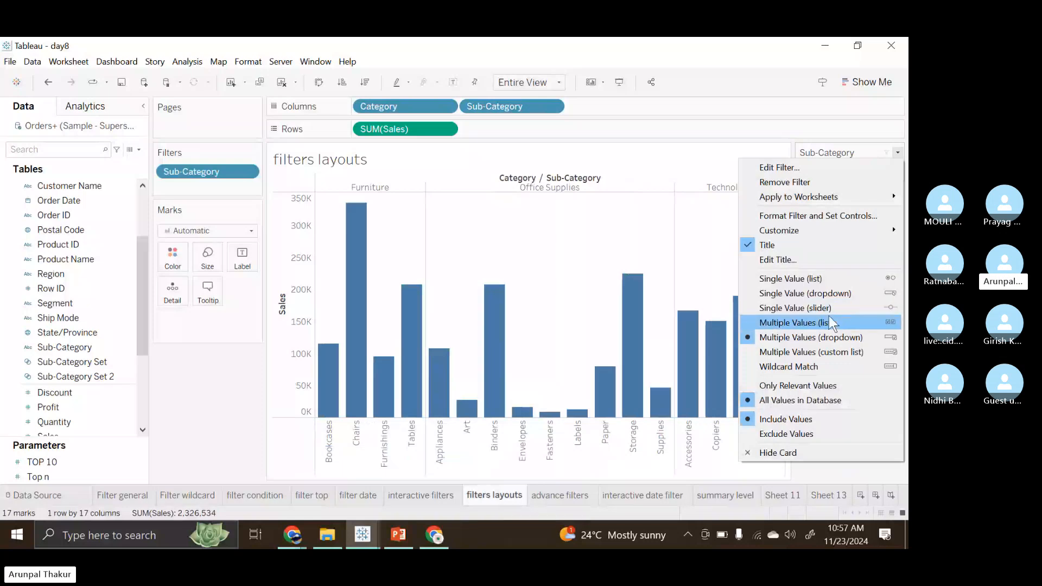
click(832, 322)
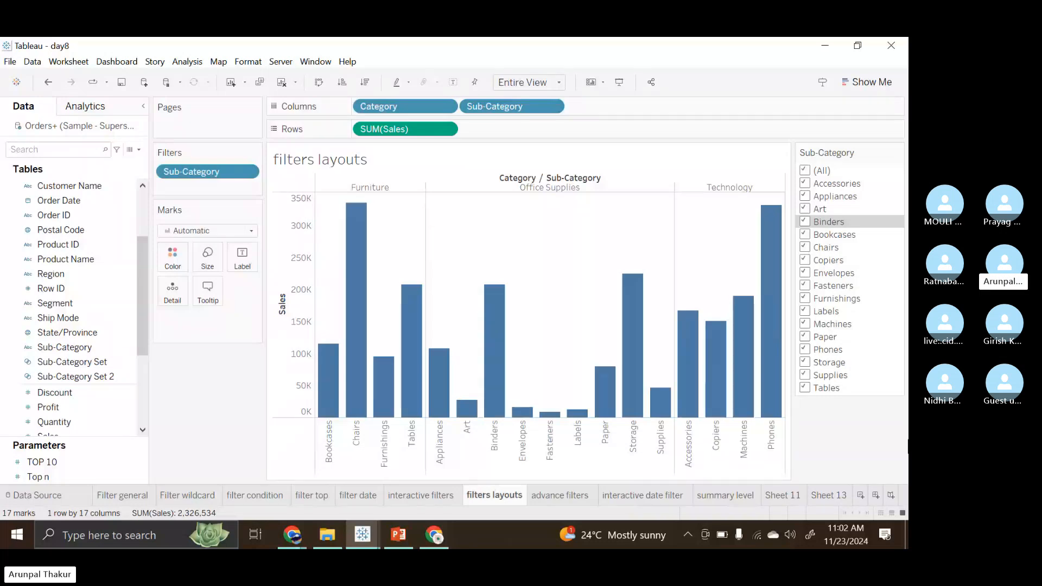
On the advance filters sheet, remove the Category and Sub-Category filters from the view
click(564, 495)
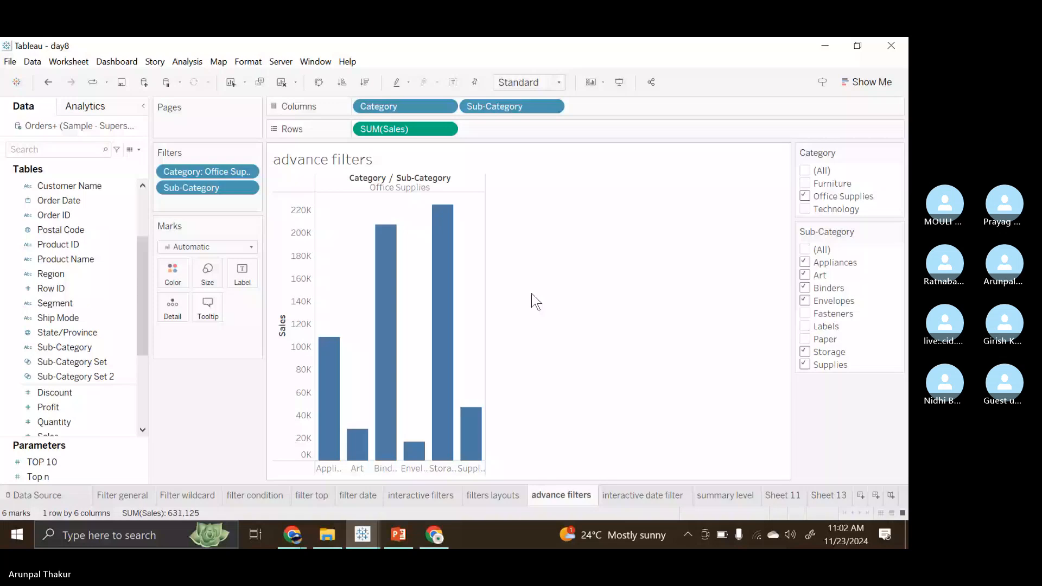
drag(206, 172, 201, 260)
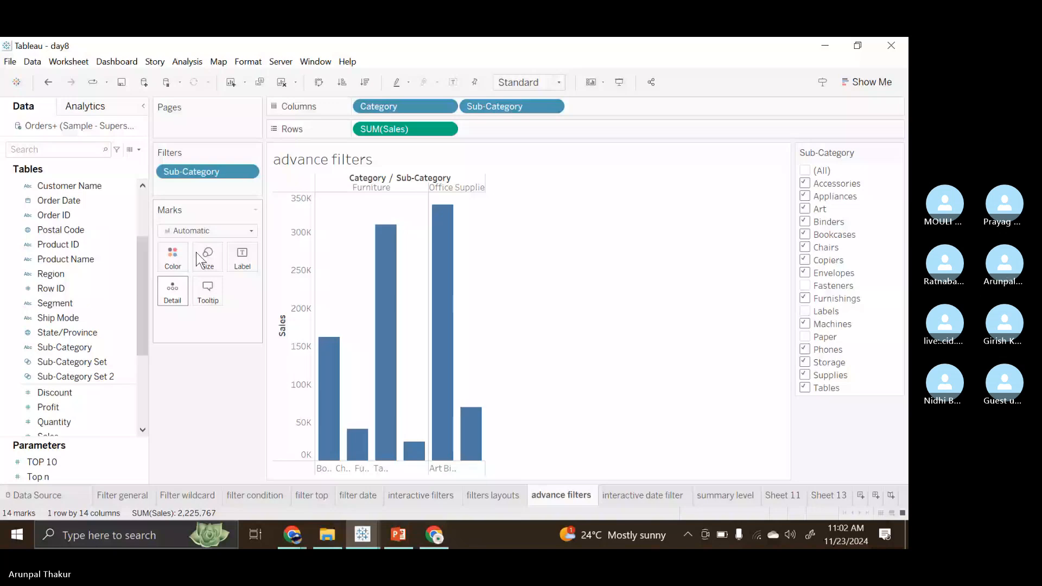
drag(199, 171, 184, 418)
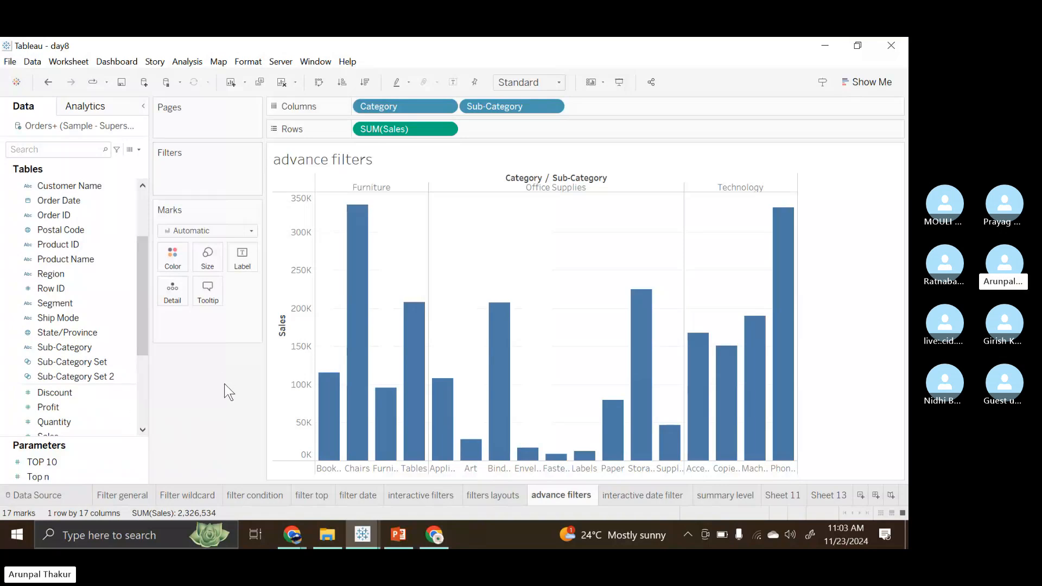
scroll(82, 271, up, 3)
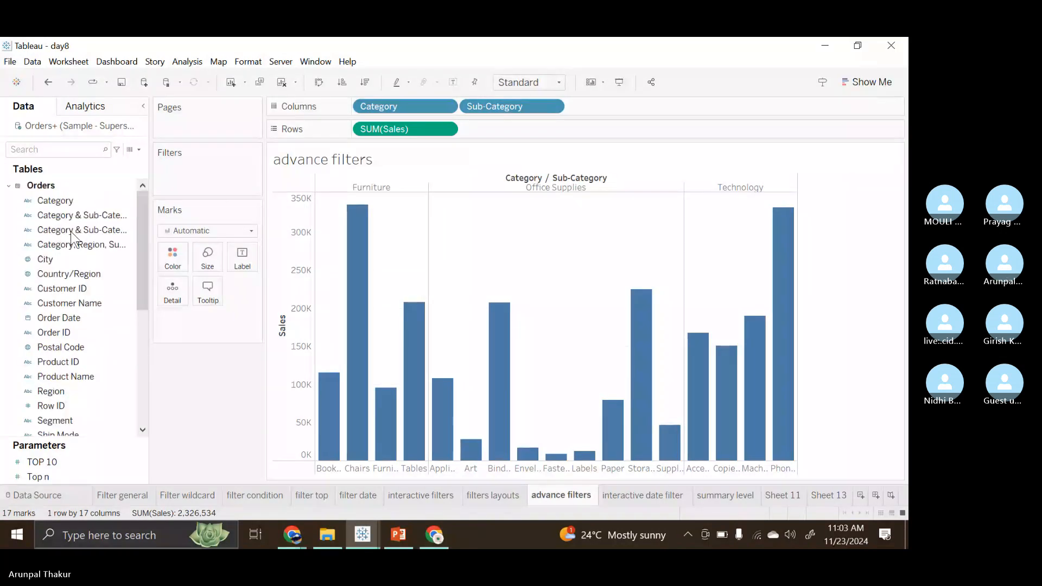
Add Category and Sub-Category as filters on the advance filters sheet, keeping all values selected in both
drag(55, 201, 189, 156)
drag(187, 158, 190, 164)
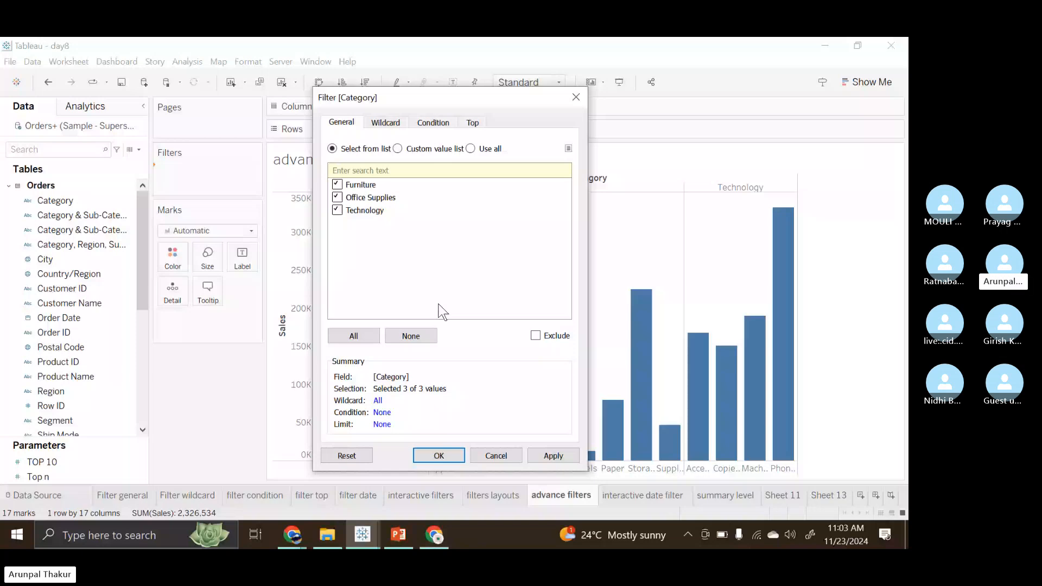
key(Return)
scroll(80, 409, down, 1)
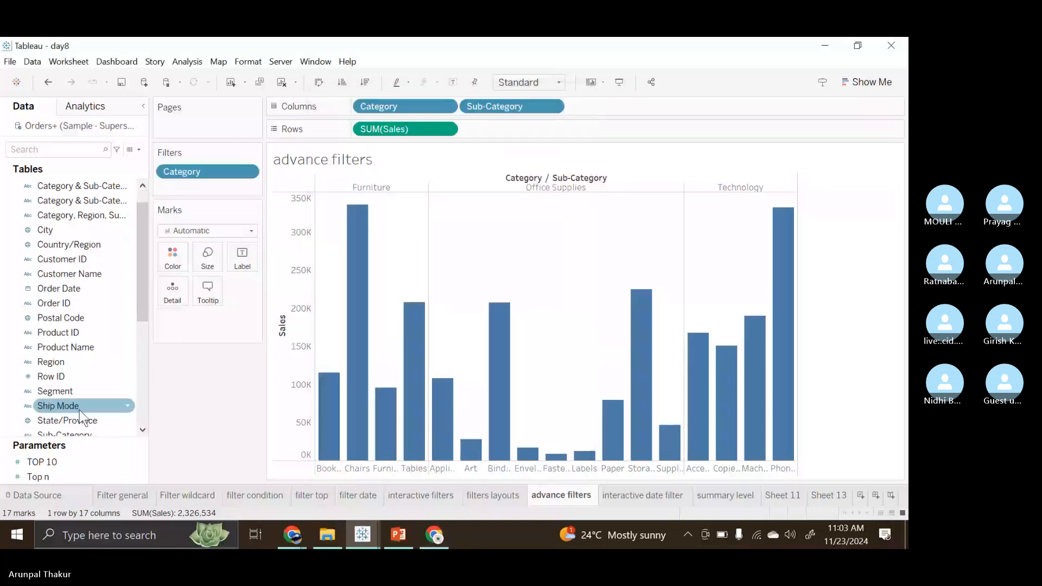
scroll(79, 409, down, 2)
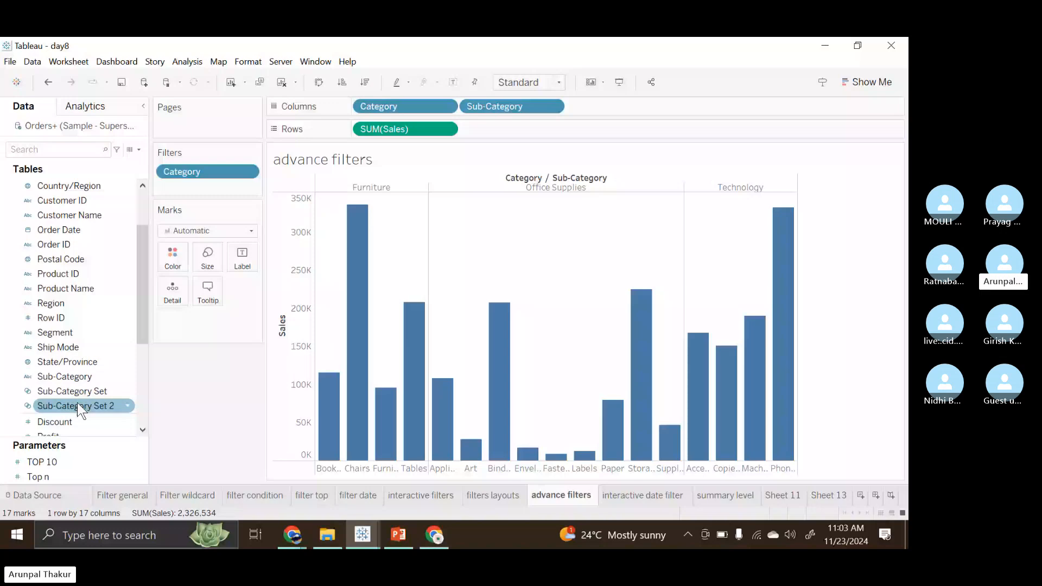
drag(64, 376, 208, 184)
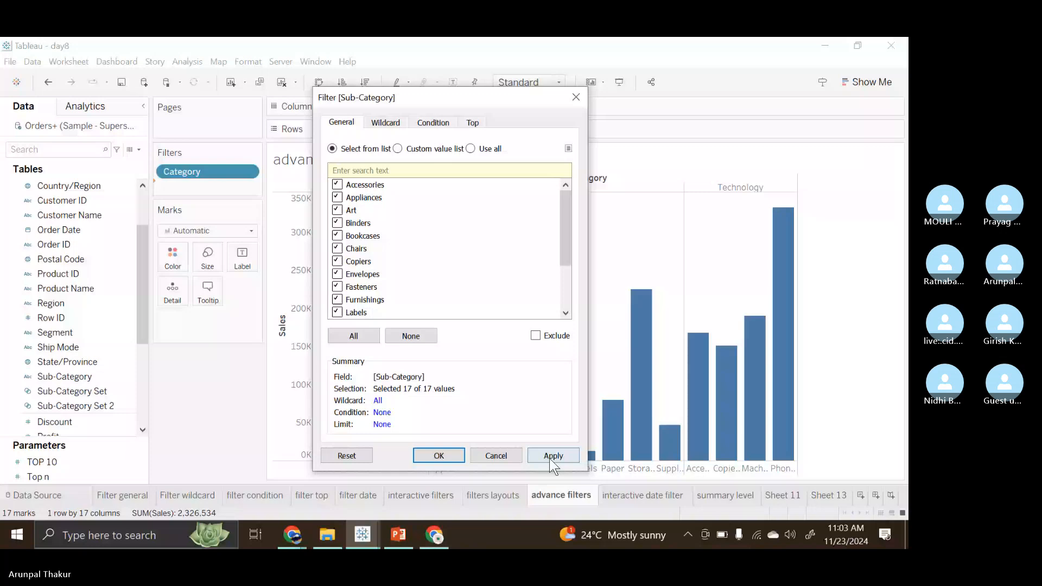
click(439, 456)
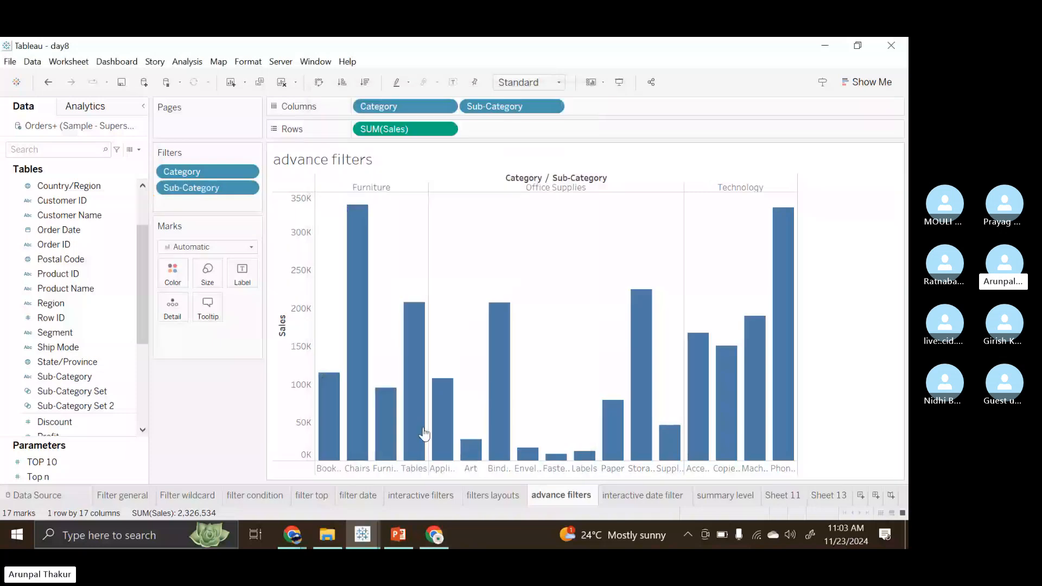
Show the Category and Sub-Category filter cards and place the Category card above the Sub-Category card
click(250, 173)
click(233, 199)
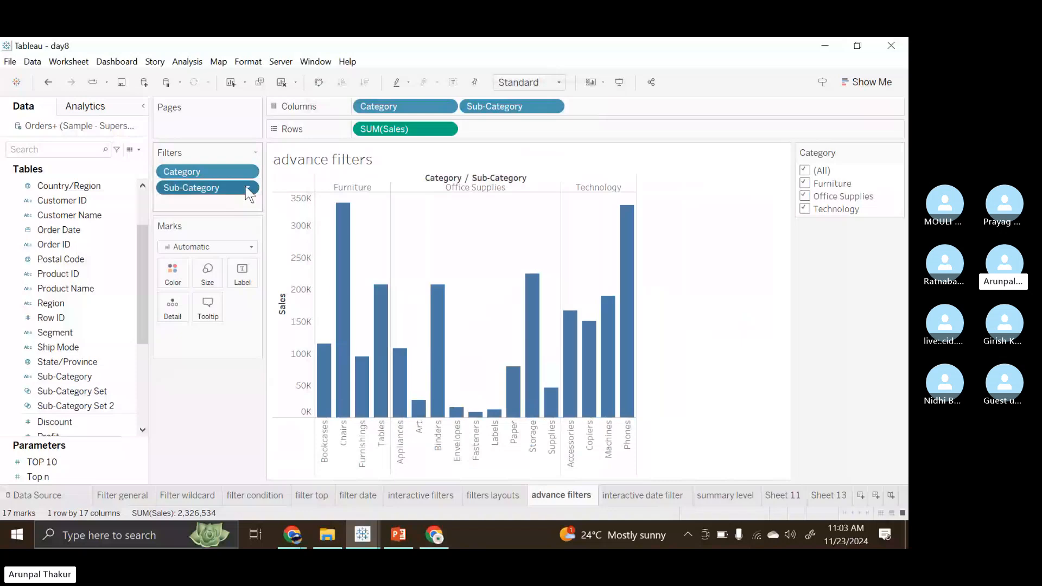
click(249, 188)
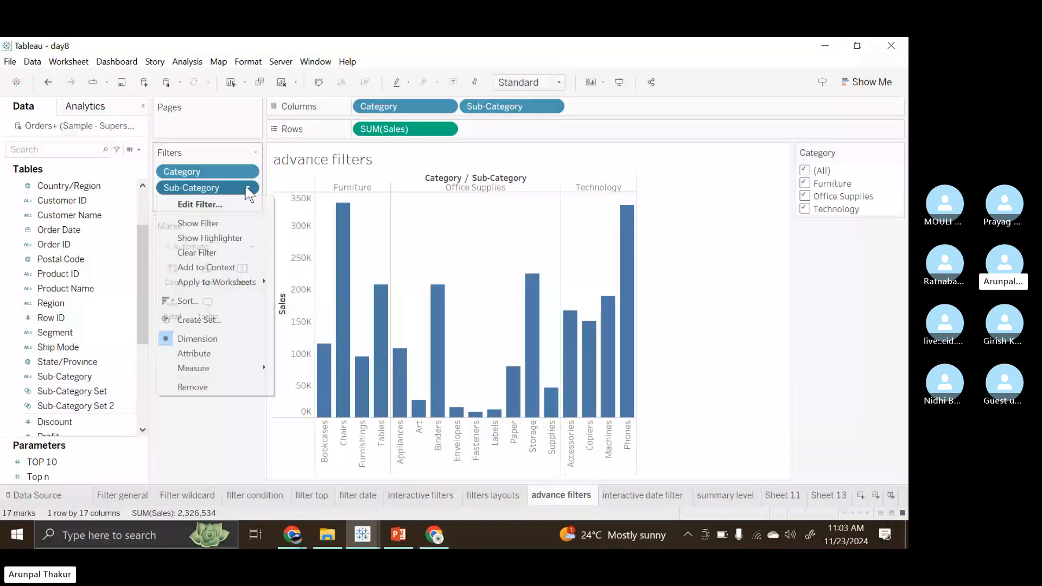
click(198, 223)
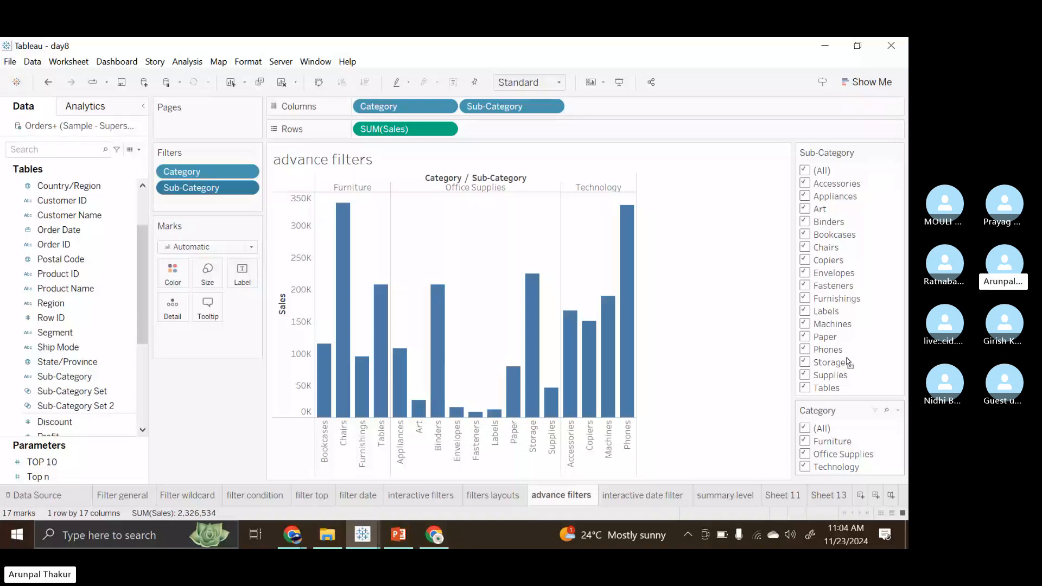
drag(846, 358, 833, 158)
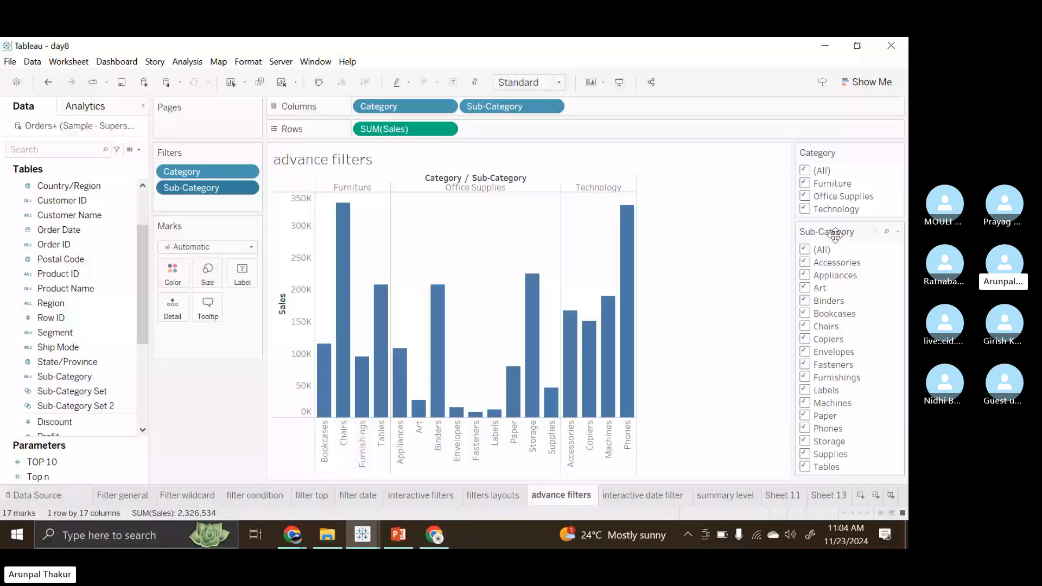
Limit the Category filter to Office Supplies and make the Sub-Category filter list only relevant values
click(808, 195)
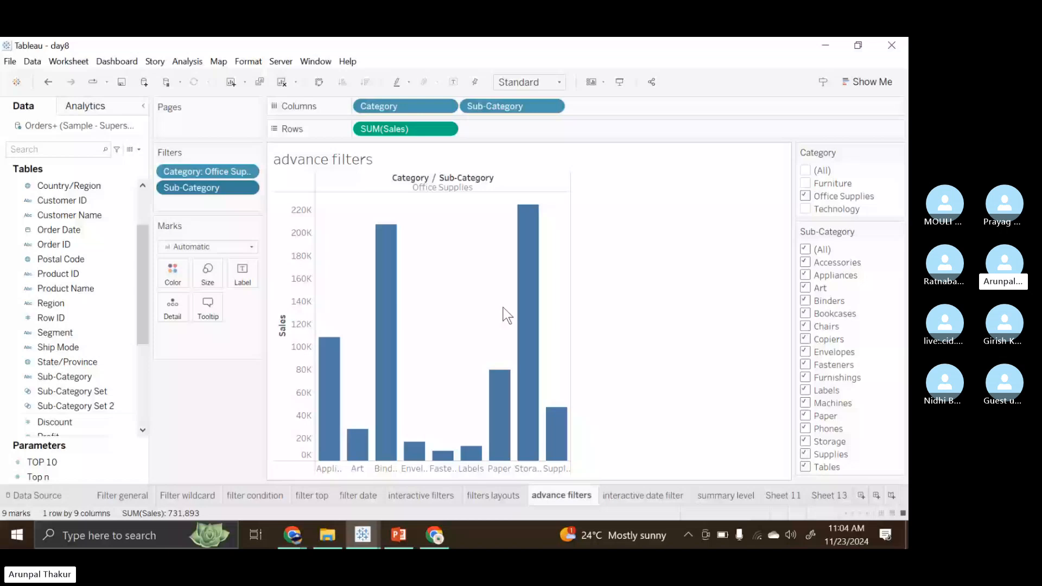
mouse_move(542, 270)
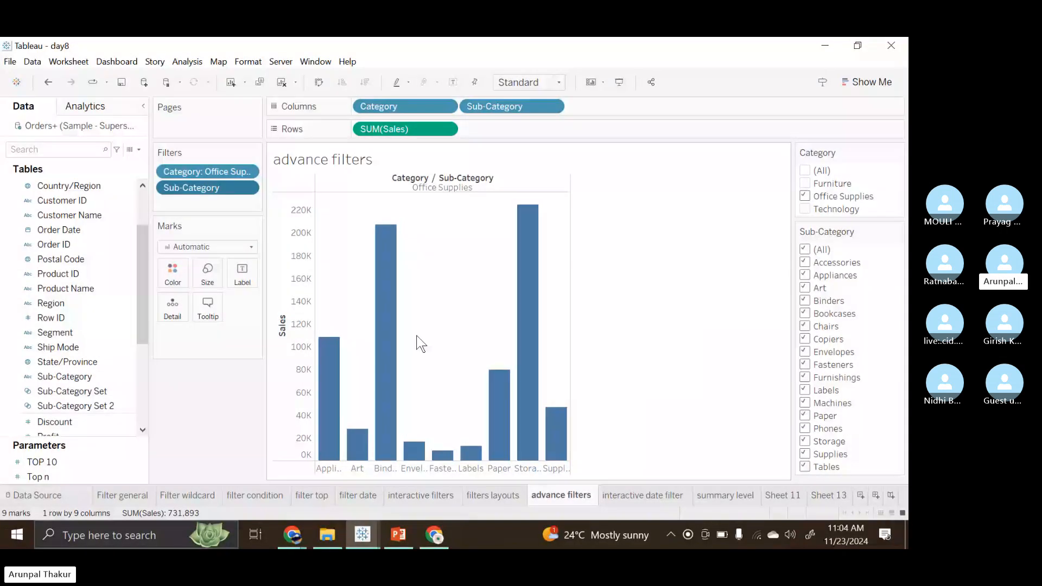
mouse_move(900, 234)
click(898, 232)
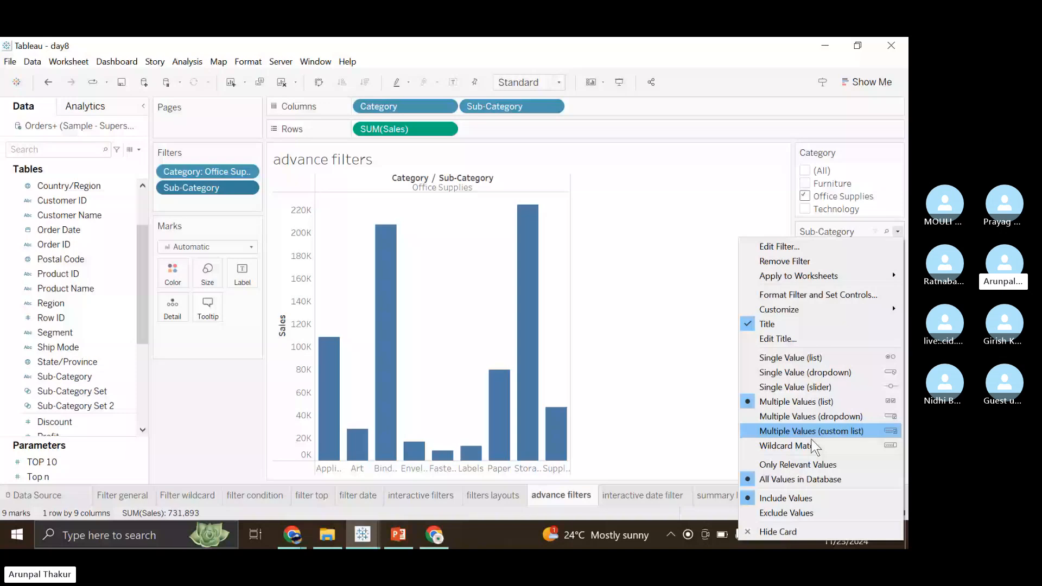
click(841, 221)
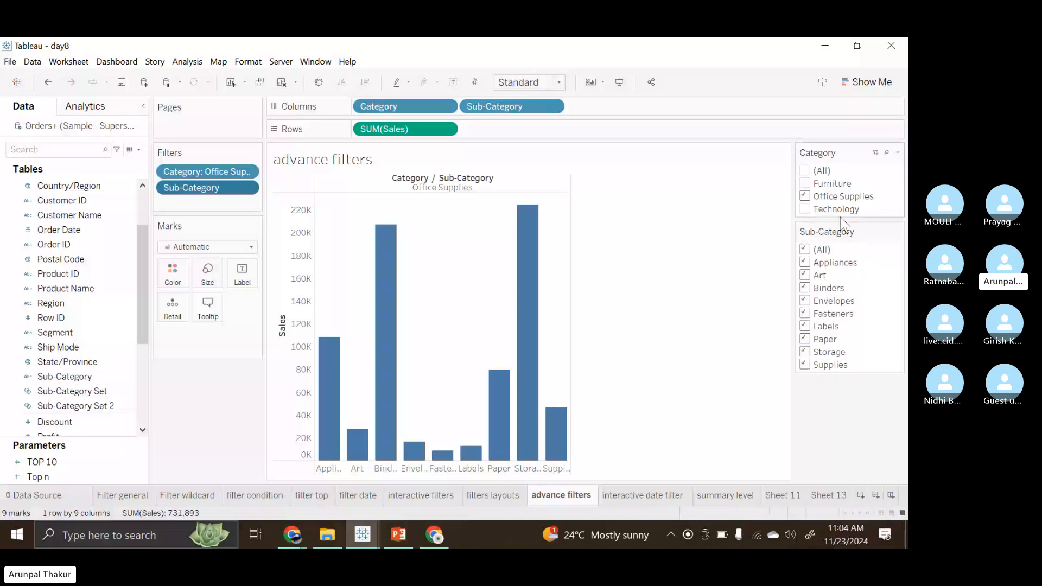
Exclude Art, Envelopes and Paper in the Sub-Category filter
click(836, 274)
click(828, 301)
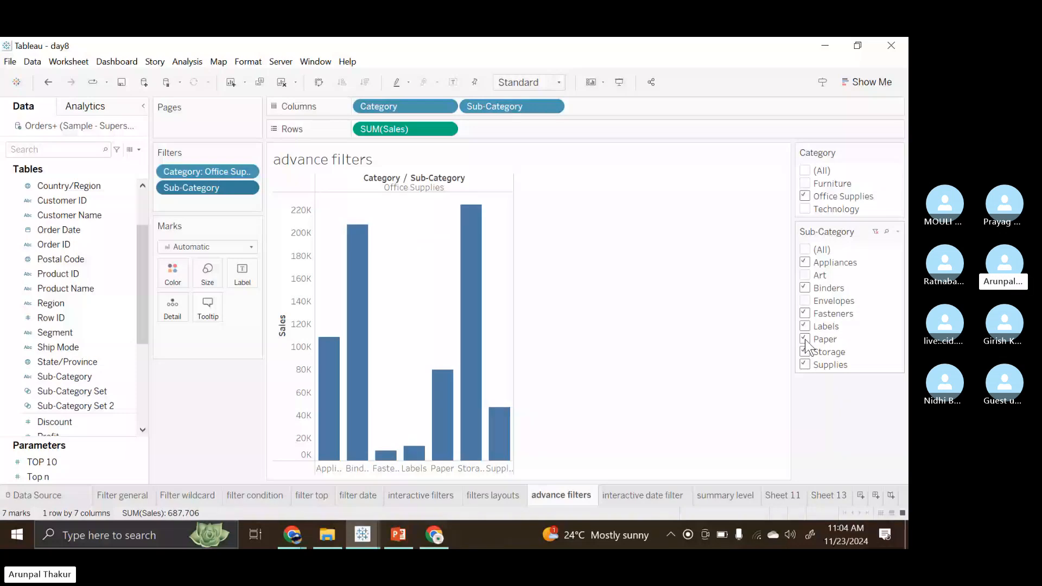
click(807, 340)
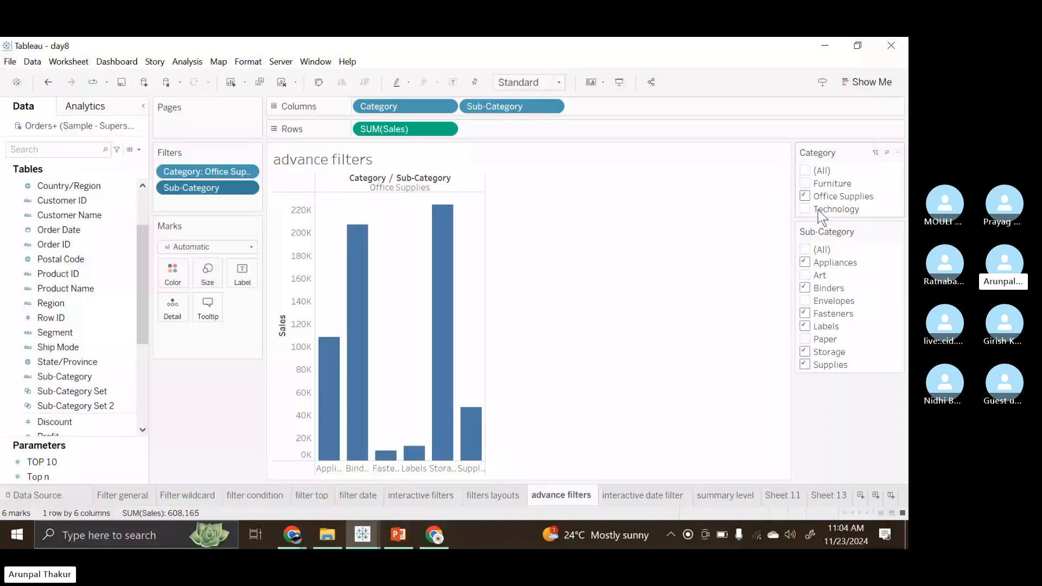
Switch the Category filter to Furniture only and exclude Bookcases and Chairs in the Sub-Category filter
click(805, 183)
click(805, 196)
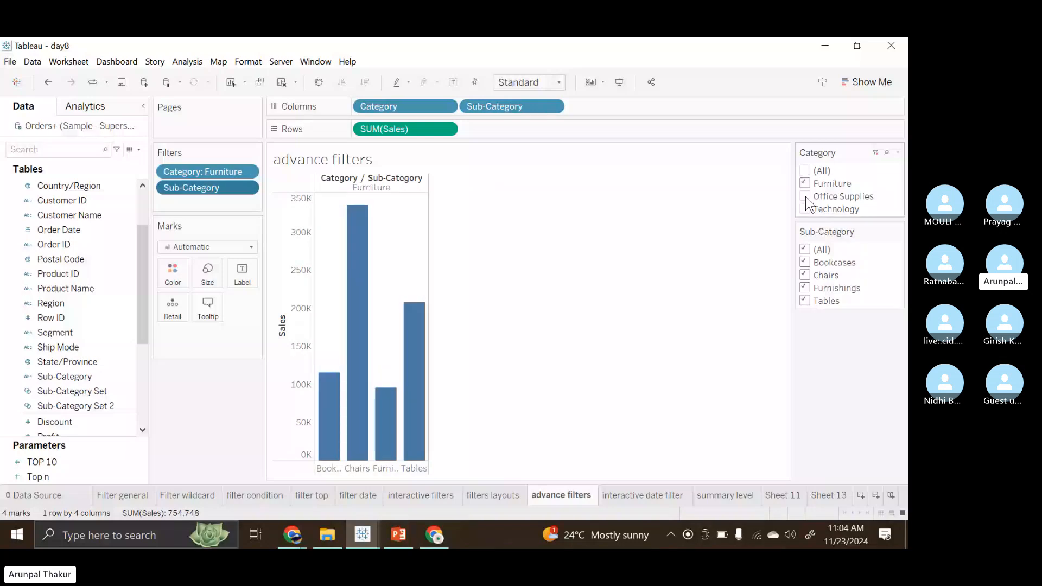
click(805, 263)
click(805, 275)
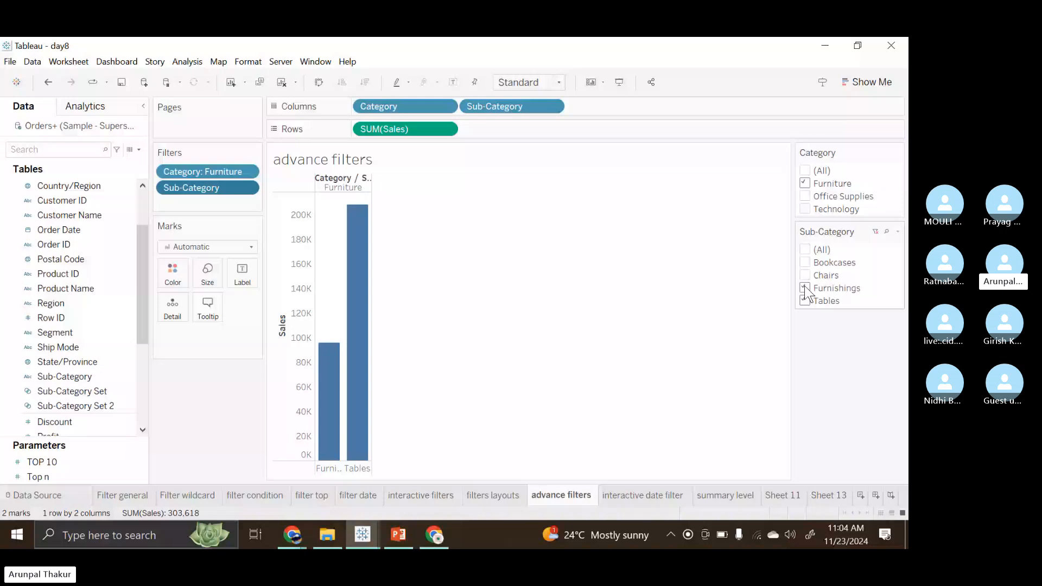
Switch the Category filter back to Office Supplies only and include Art, Envelopes and Paper again in the Sub-Category filter
click(806, 195)
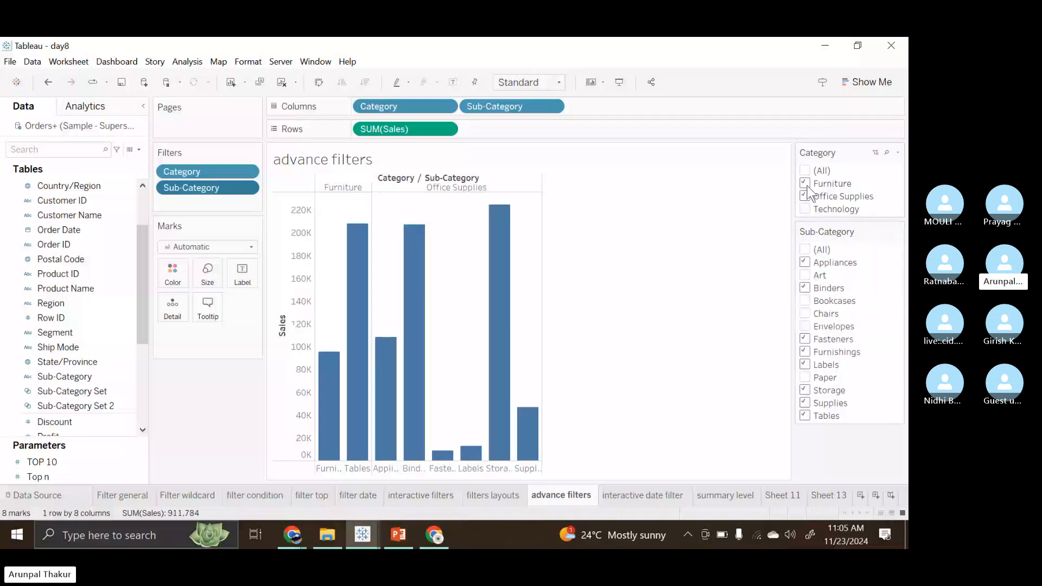
click(807, 184)
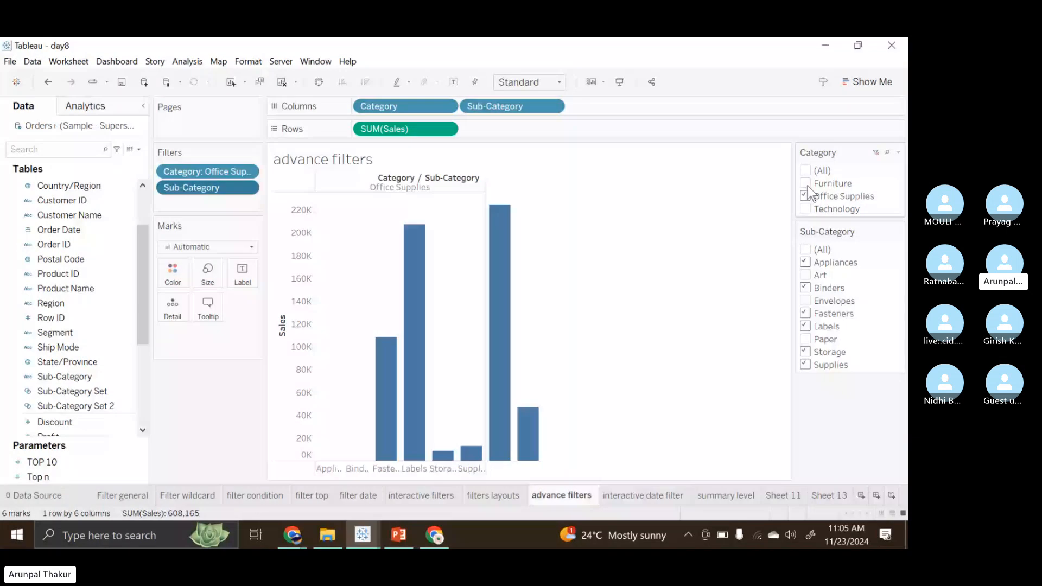
click(805, 275)
click(806, 298)
click(801, 338)
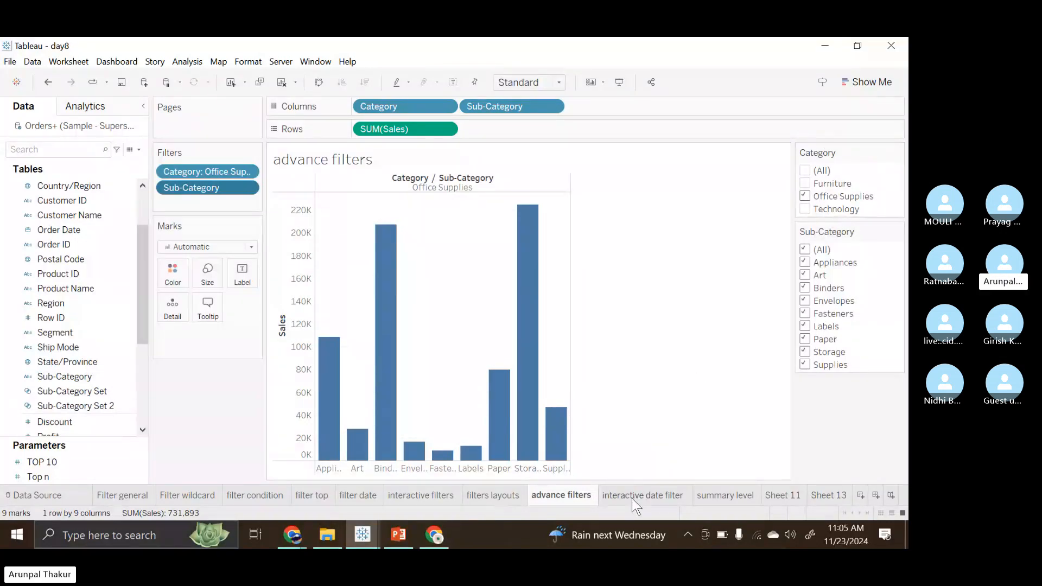
On the interactive date filter sheet, show the filter card for the year of Order Date
mouse_move(632, 498)
click(631, 496)
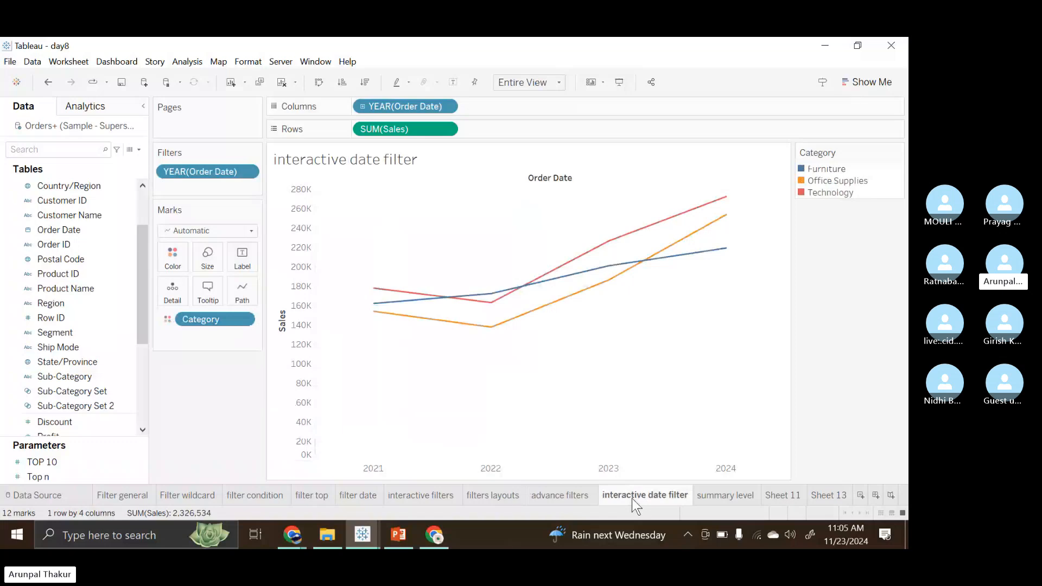
click(247, 172)
click(225, 139)
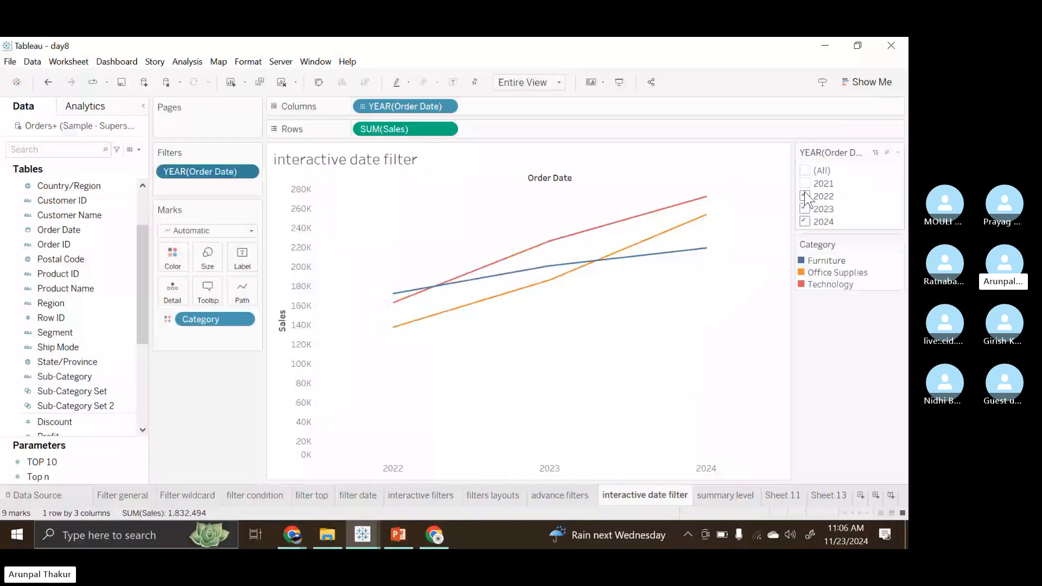
Exclude 2021, 2022 and 2023 in the Order Date year filter, then include all three years again
click(805, 195)
click(805, 209)
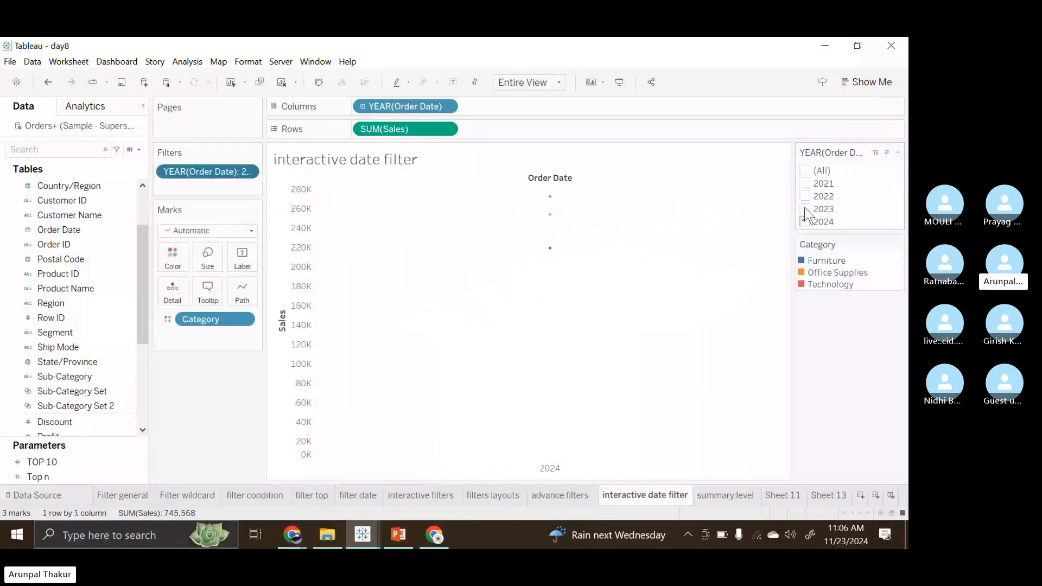
click(805, 210)
click(805, 196)
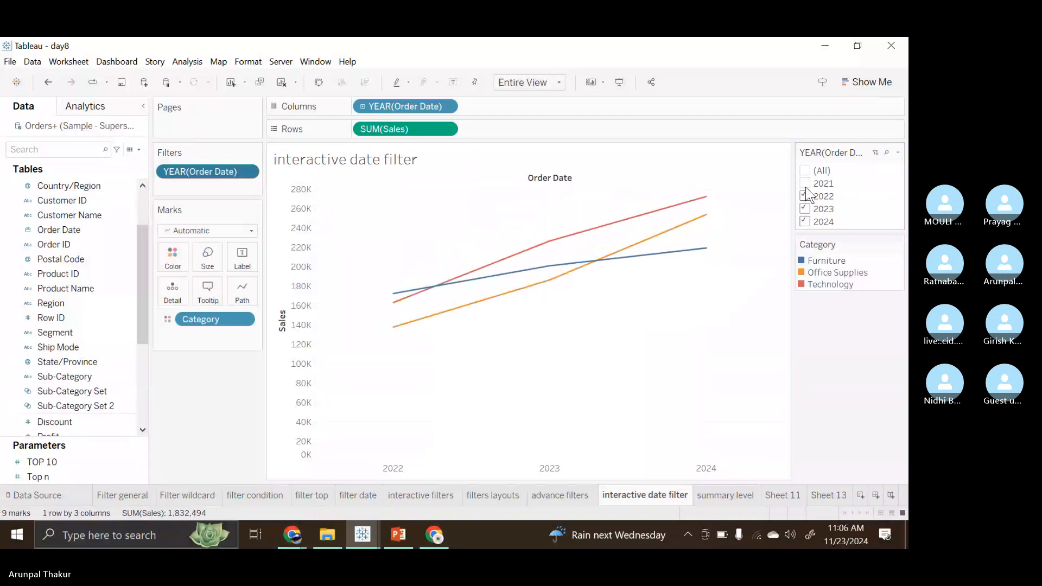
click(806, 186)
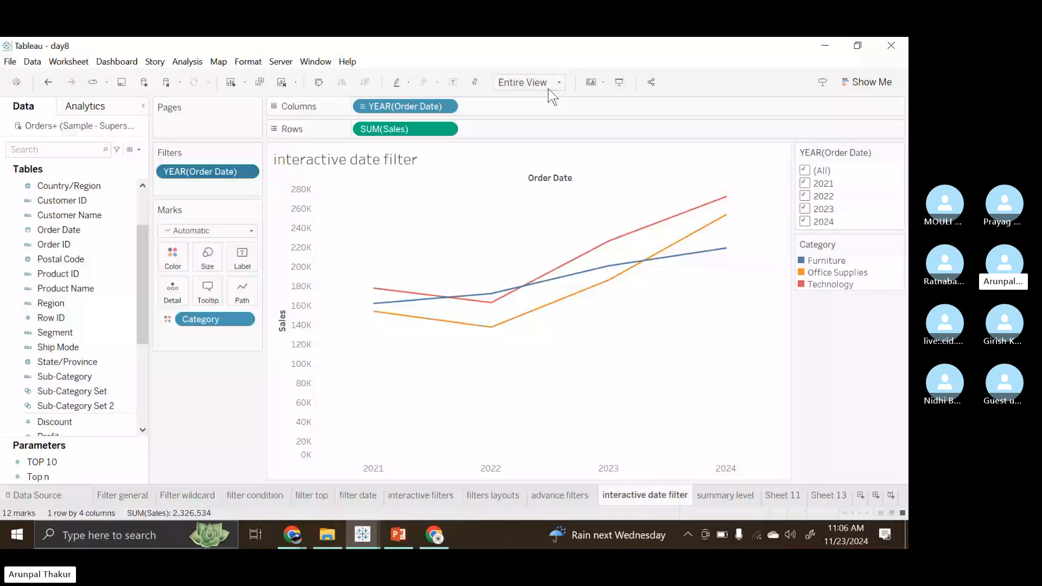
Set the Order Date field on Columns to month level
click(402, 298)
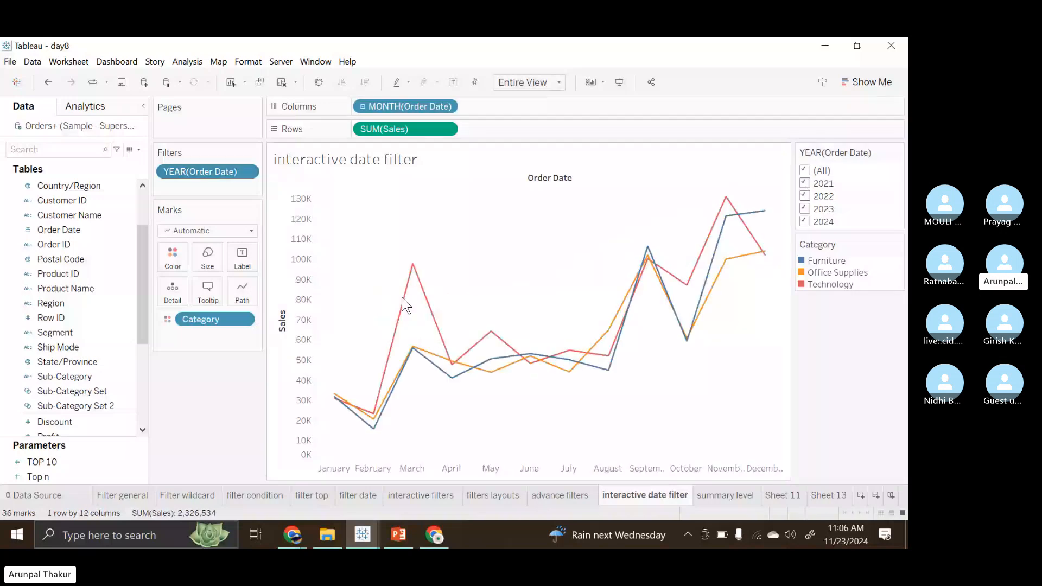
Change the Order Date filter on the interactive date filter sheet from year to month level
click(247, 172)
click(198, 312)
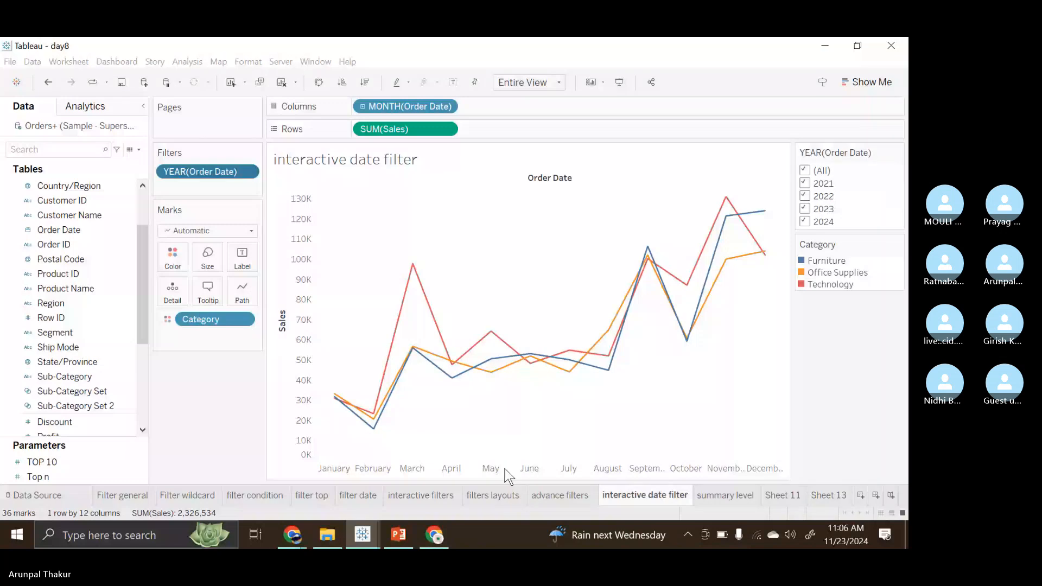
click(249, 174)
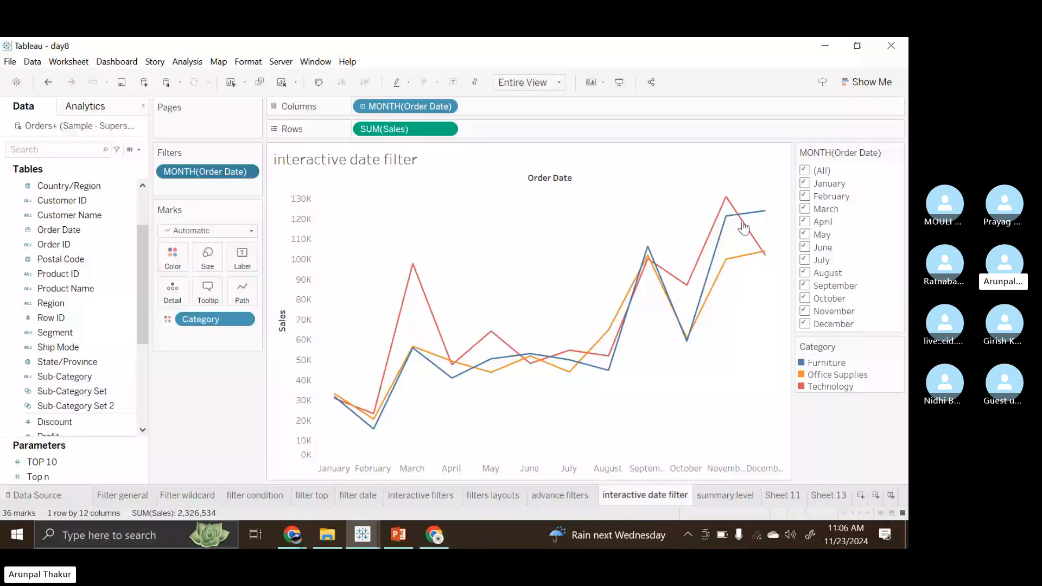
Exclude January through June from the month filter on the sales line chart
click(804, 184)
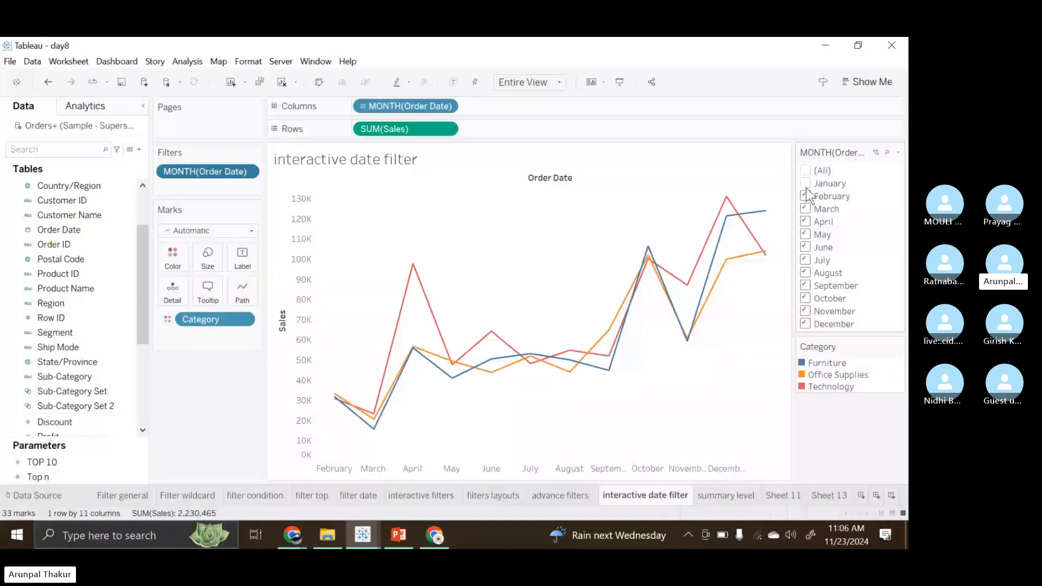
click(806, 195)
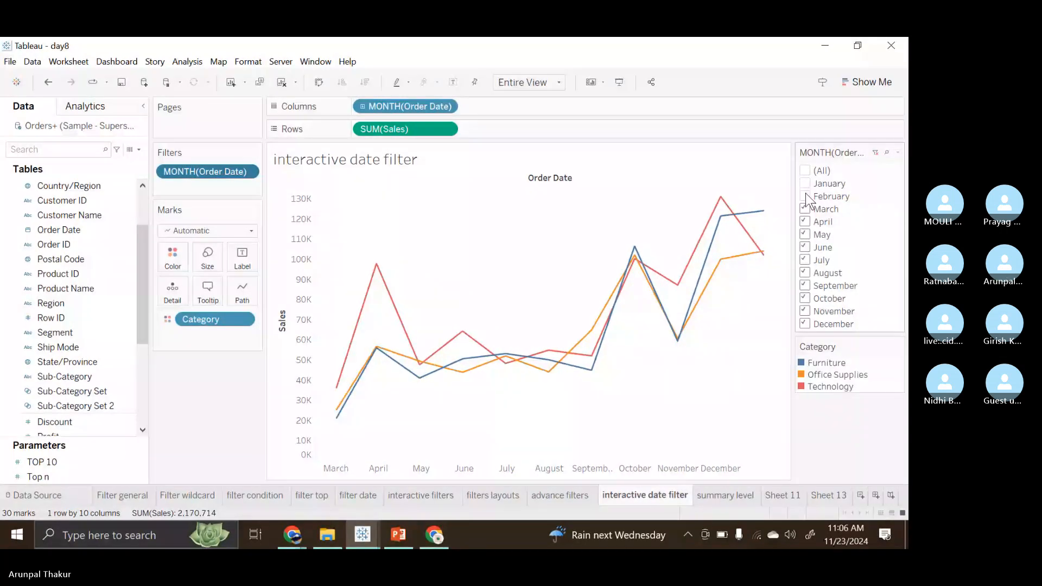
click(804, 209)
click(805, 221)
click(804, 234)
click(805, 247)
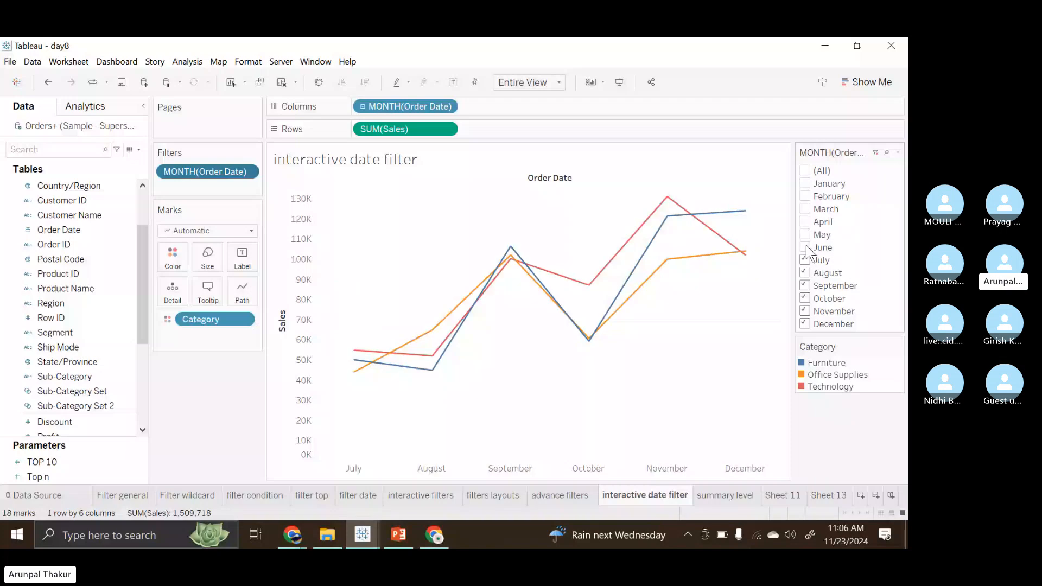
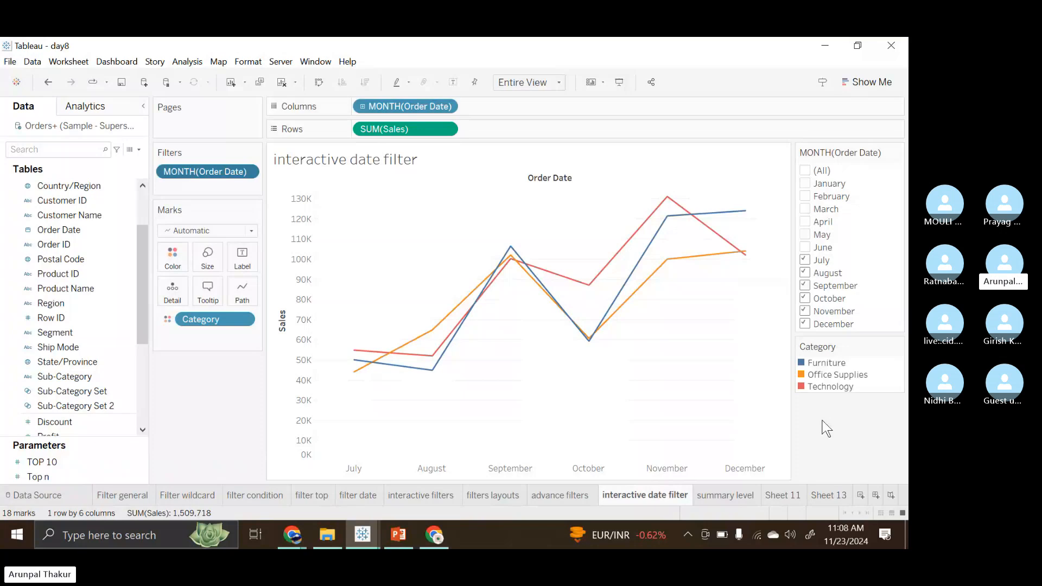
Remove the SUM(Profit) filter from the summary level sheet
click(717, 497)
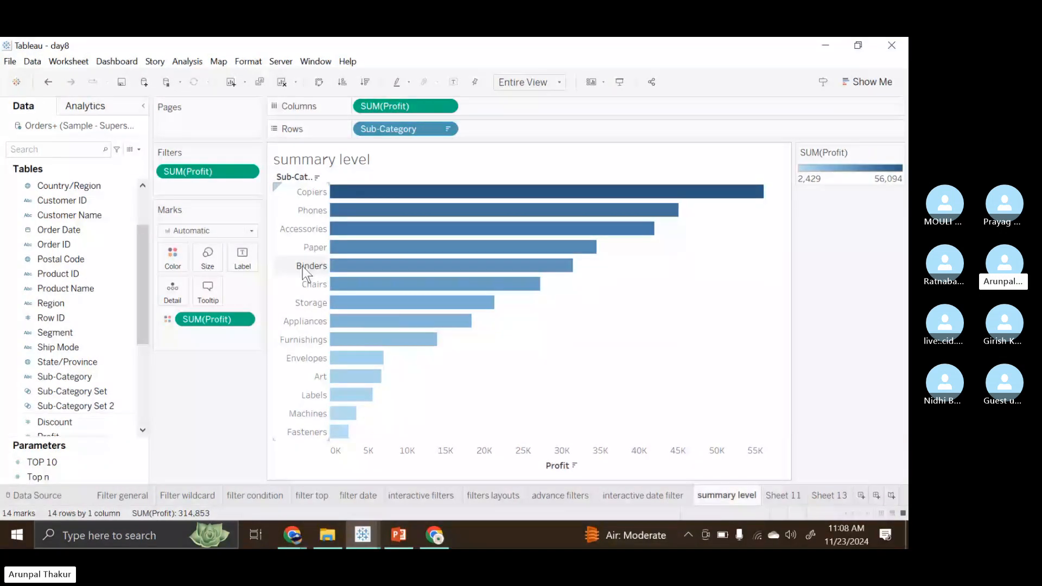
drag(207, 172, 224, 435)
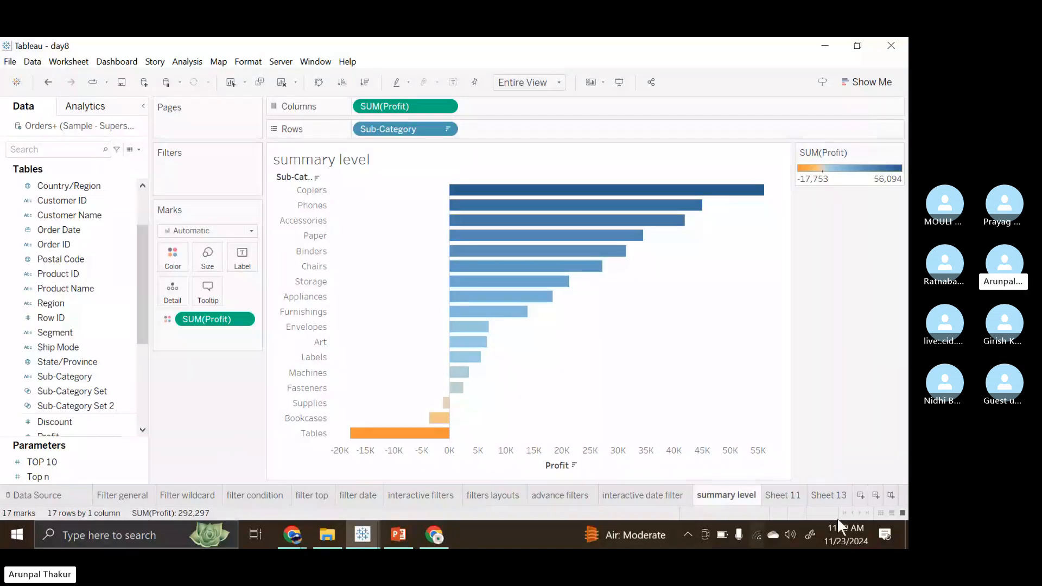
click(758, 526)
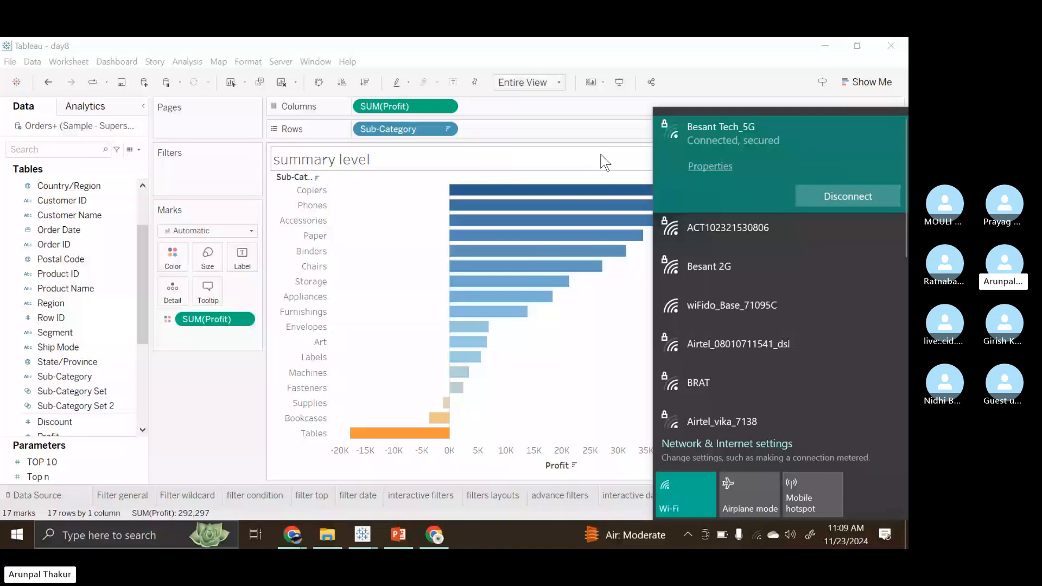
click(649, 409)
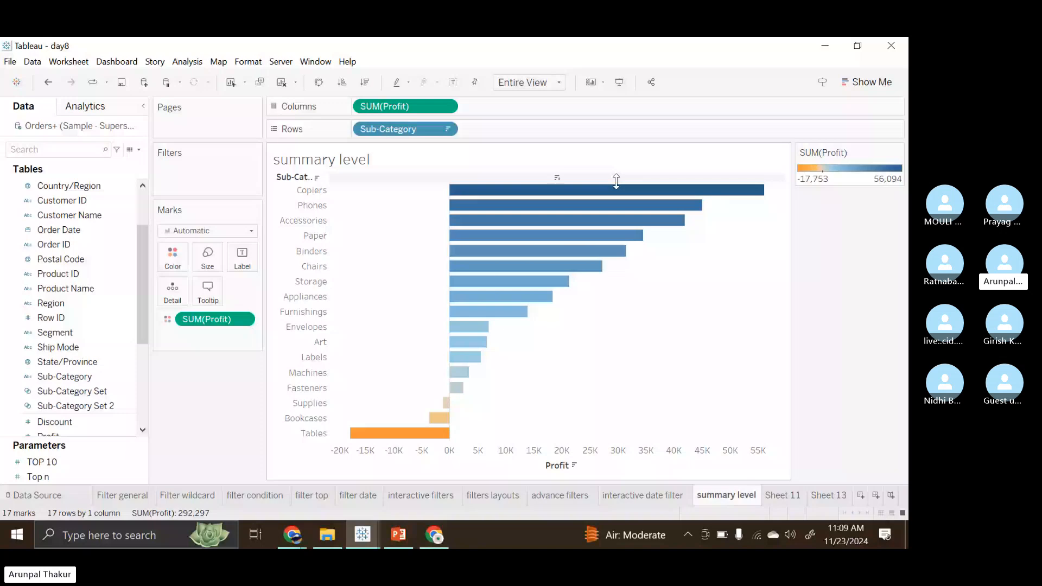
Filter the summary level chart by the sum of Profit, with the minimum of the range set to 0
mouse_move(624, 193)
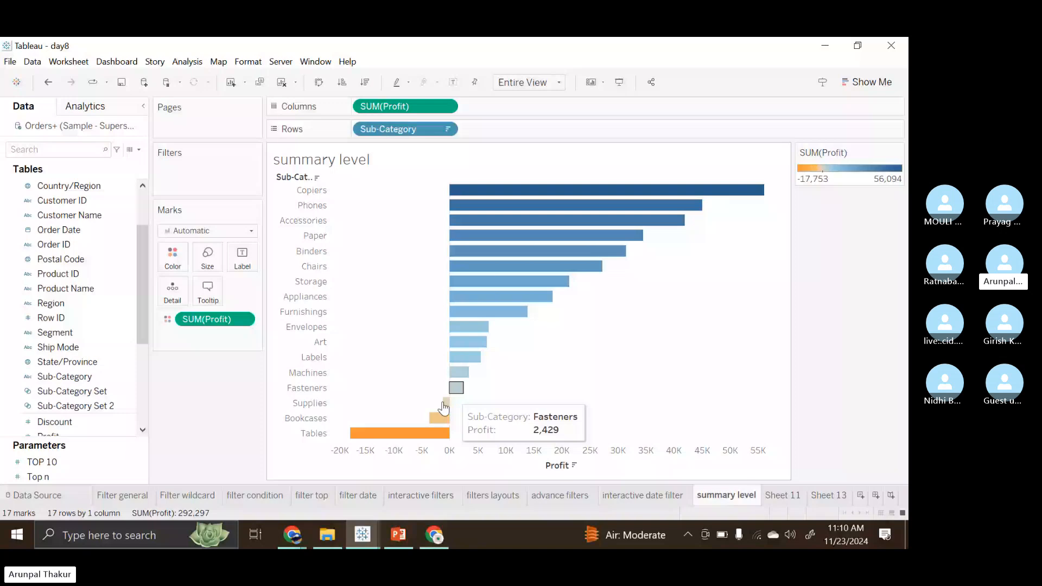
mouse_move(549, 195)
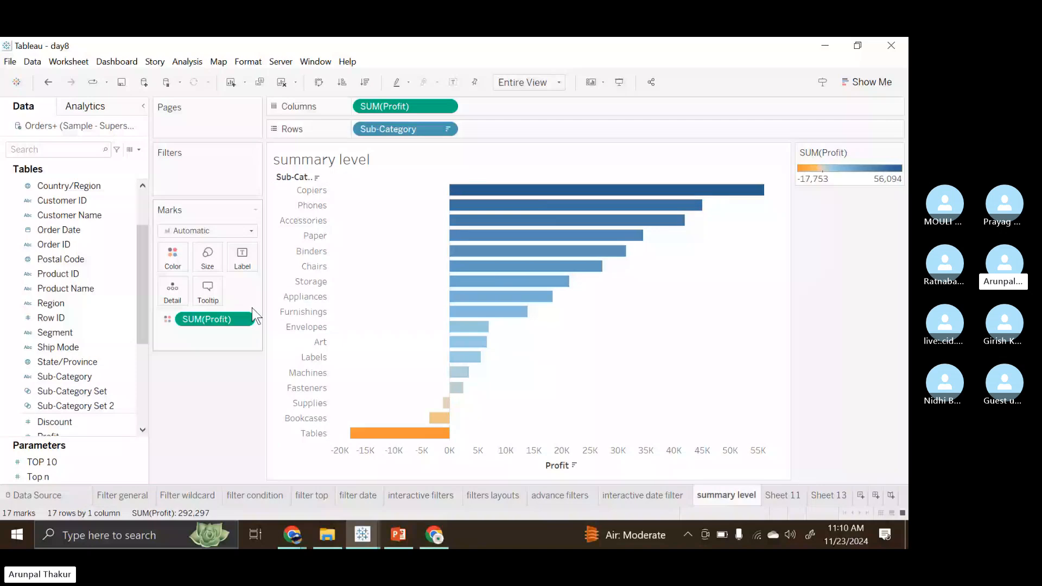
scroll(60, 396, down, 3)
drag(87, 333, 211, 180)
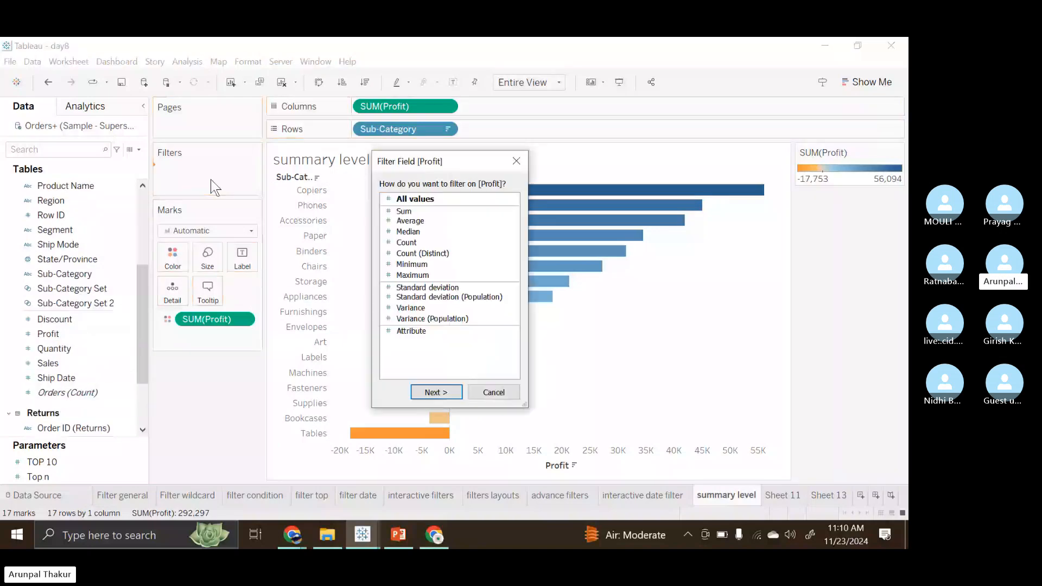
click(412, 211)
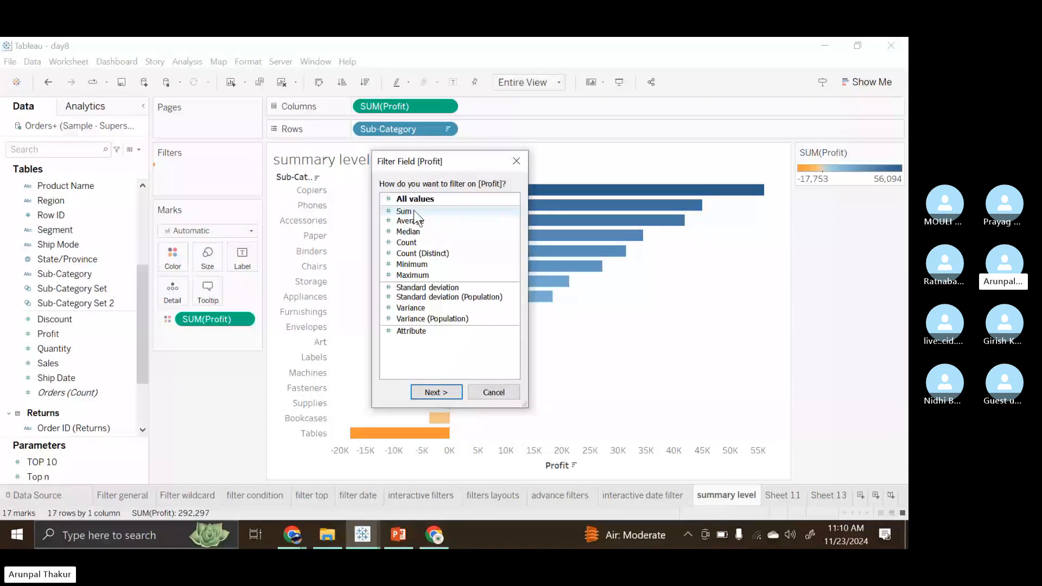
double_click(413, 212)
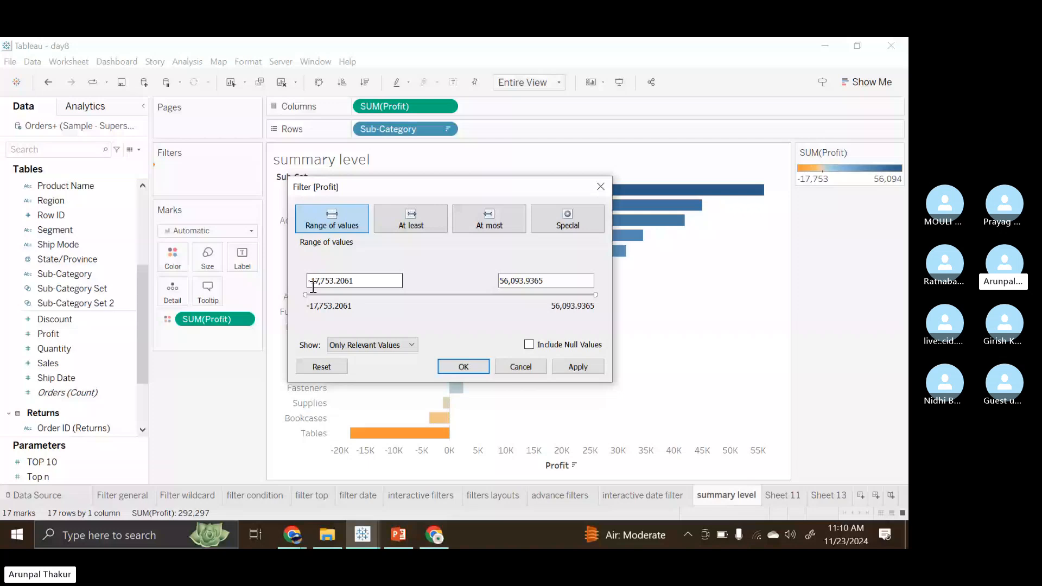
double_click(349, 284)
text(0)
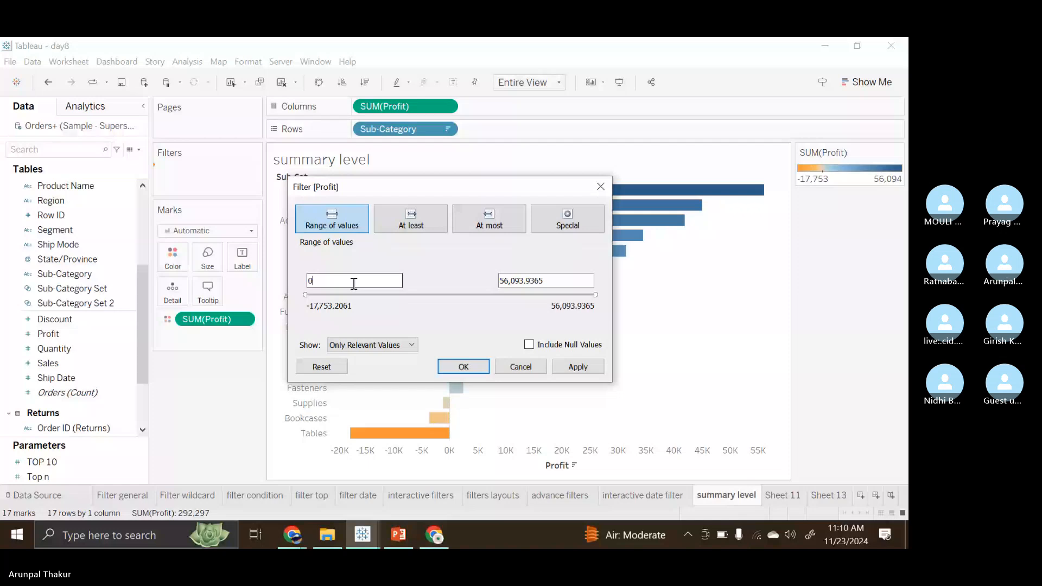
click(590, 373)
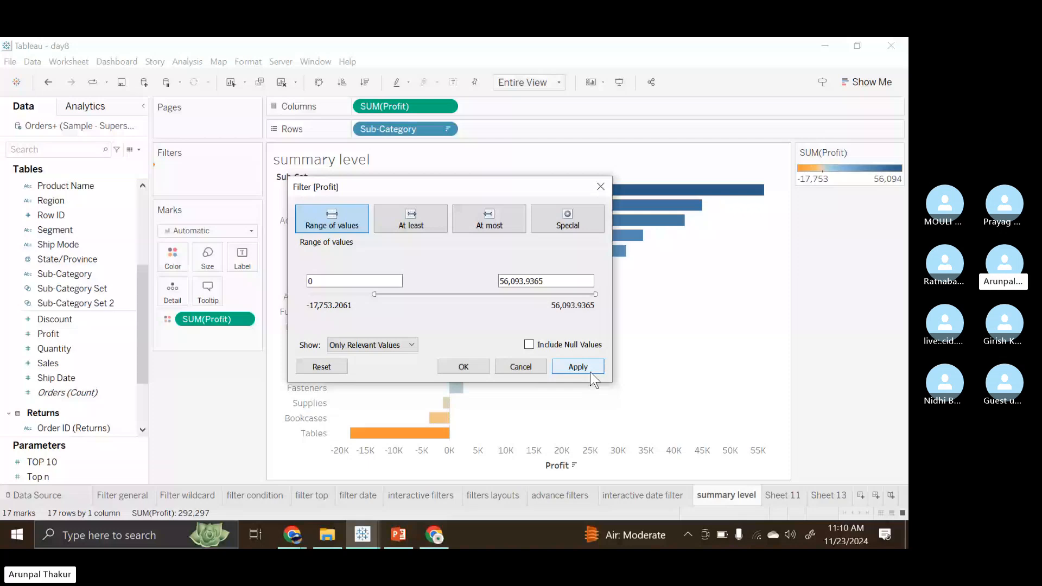
click(479, 367)
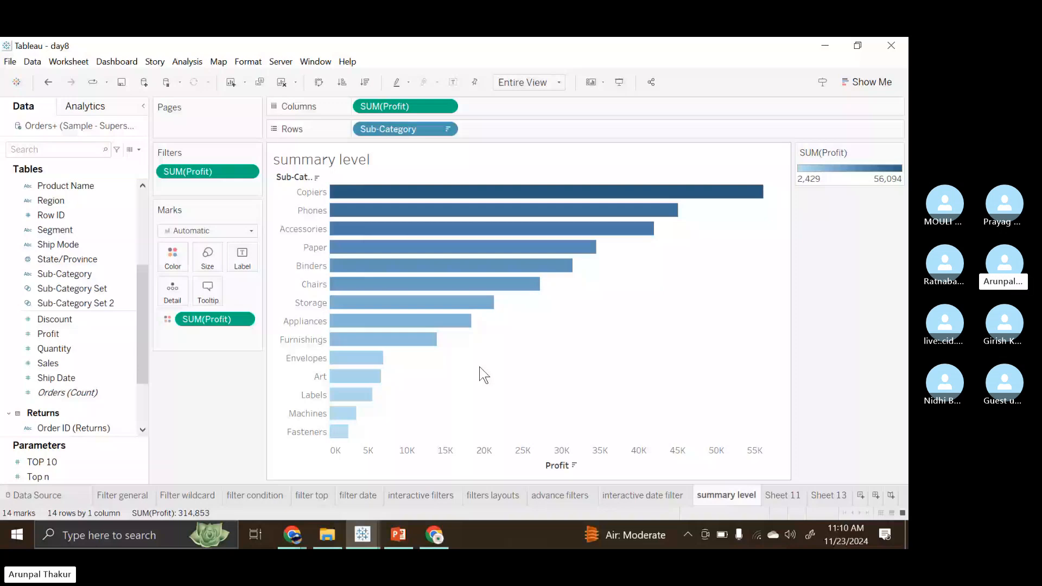
double_click(767, 493)
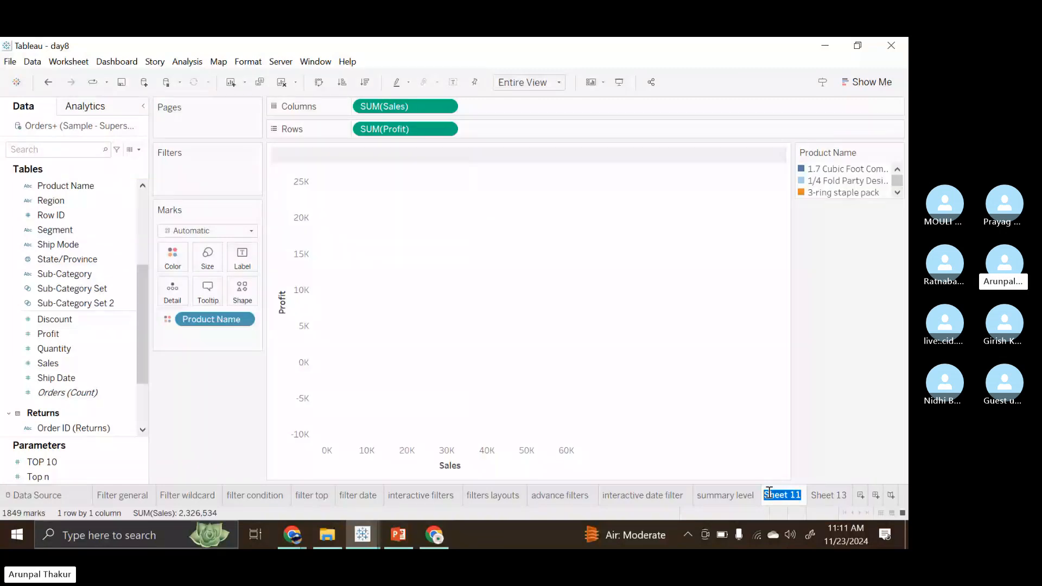
text(loss)
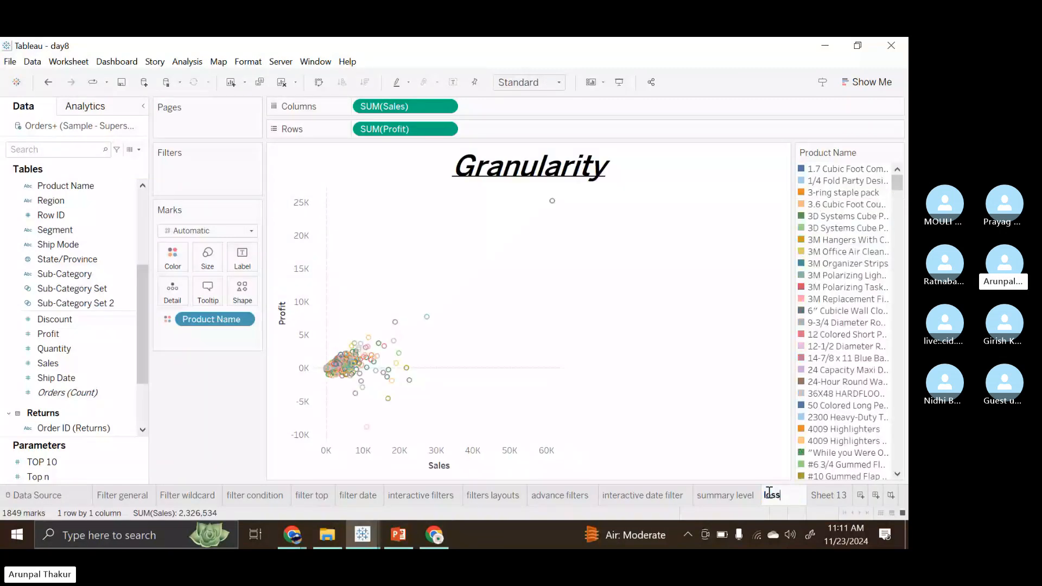
key(BackSpace)
key(BackSpace)
key(BackSpace)
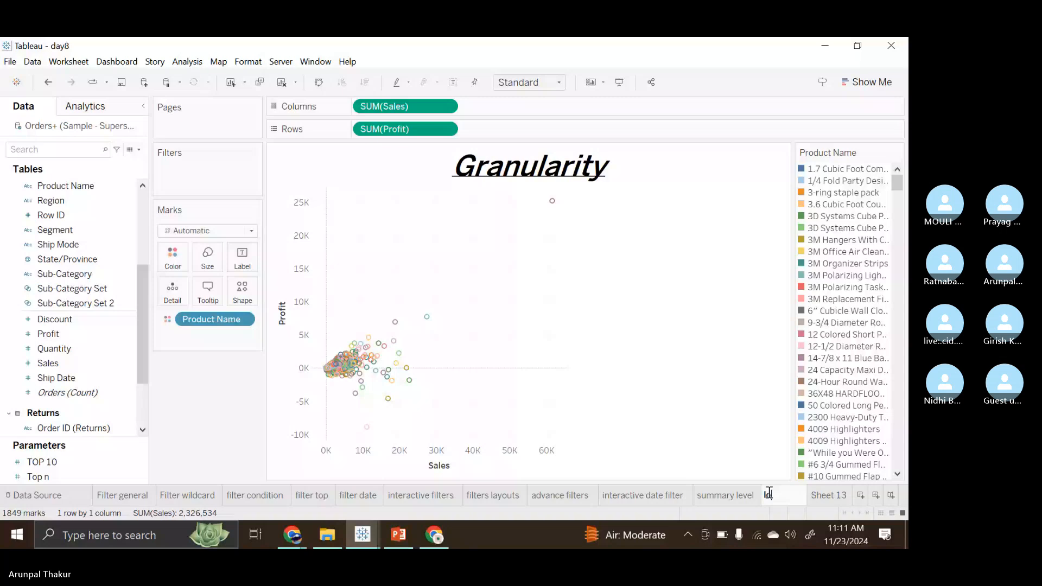
text(oss)
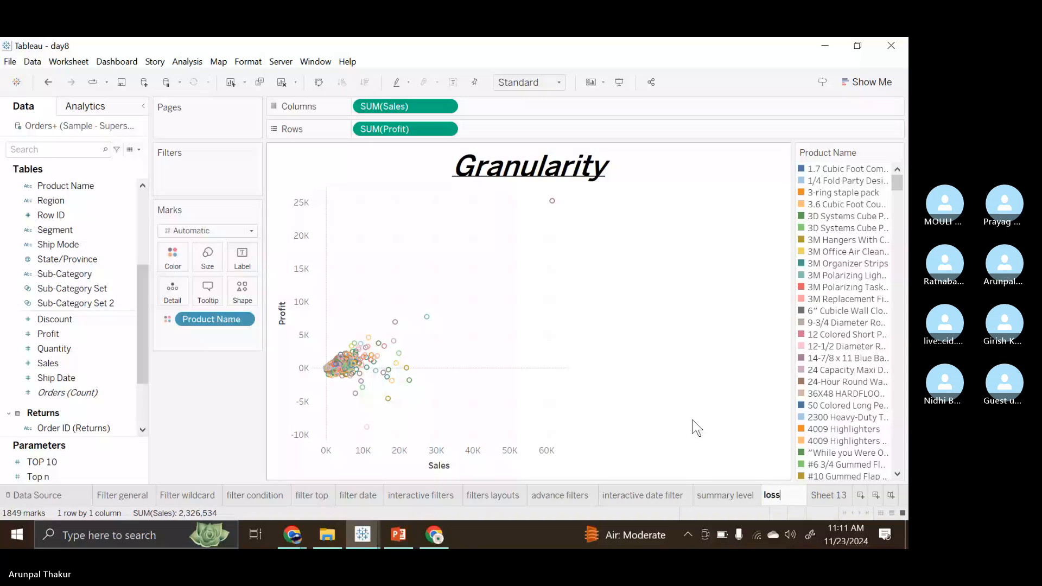
Clear everything from Sheet 13 to leave an empty worksheet
click(829, 496)
mouse_move(552, 350)
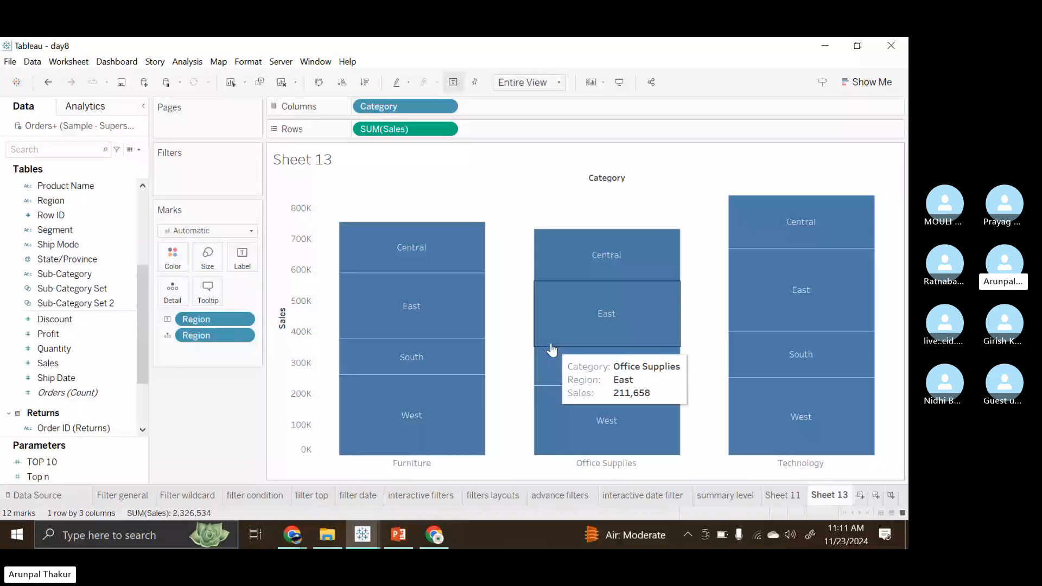
key(alt+shift+BackSpace)
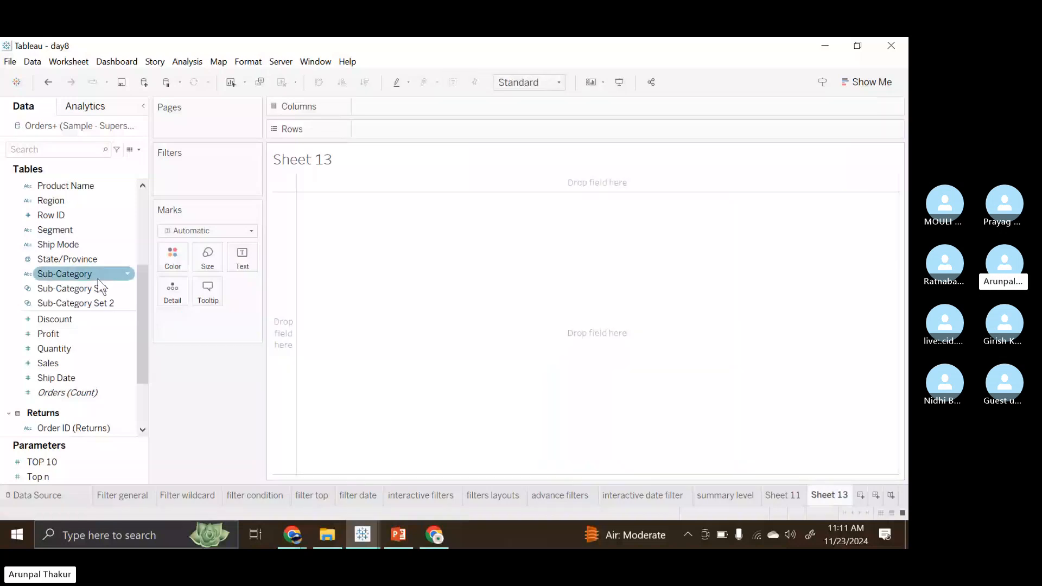
Build a horizontal bar chart of Profit by Sub-Category on Sheet 13, sorted in descending order
scroll(90, 282, up, 2)
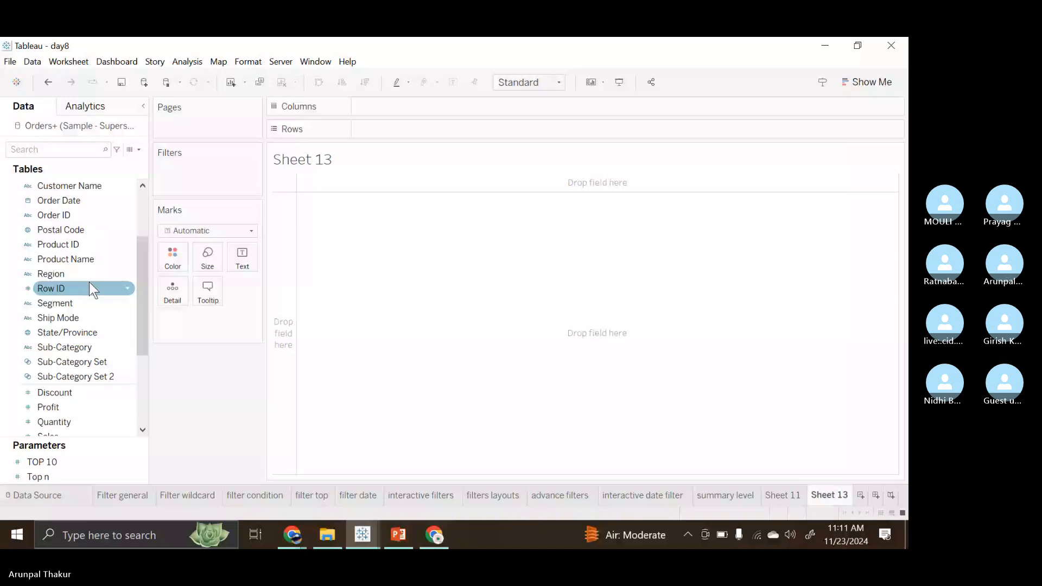
scroll(72, 308, down, 5)
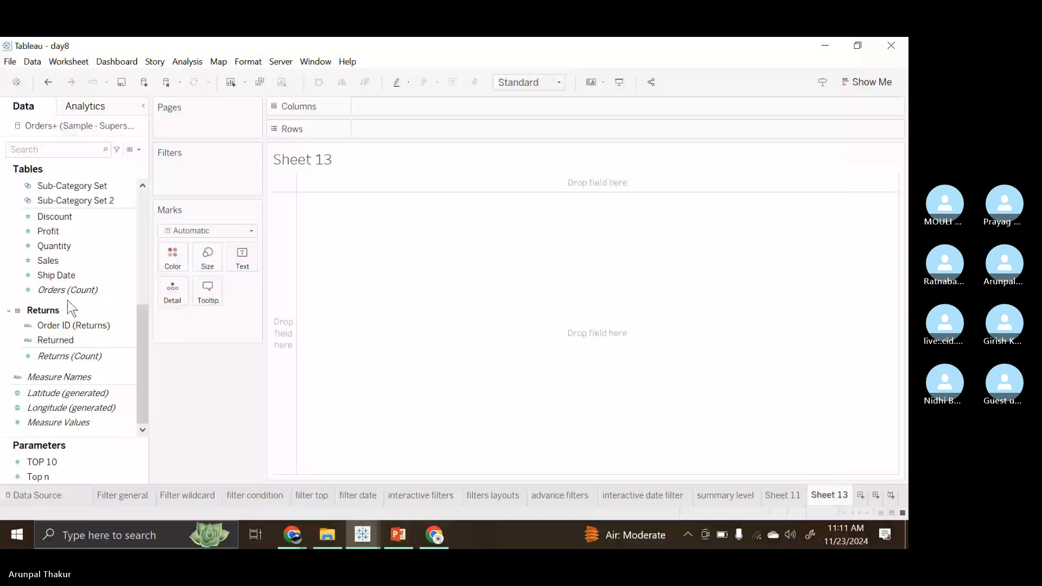
double_click(51, 231)
scroll(59, 244, up, 4)
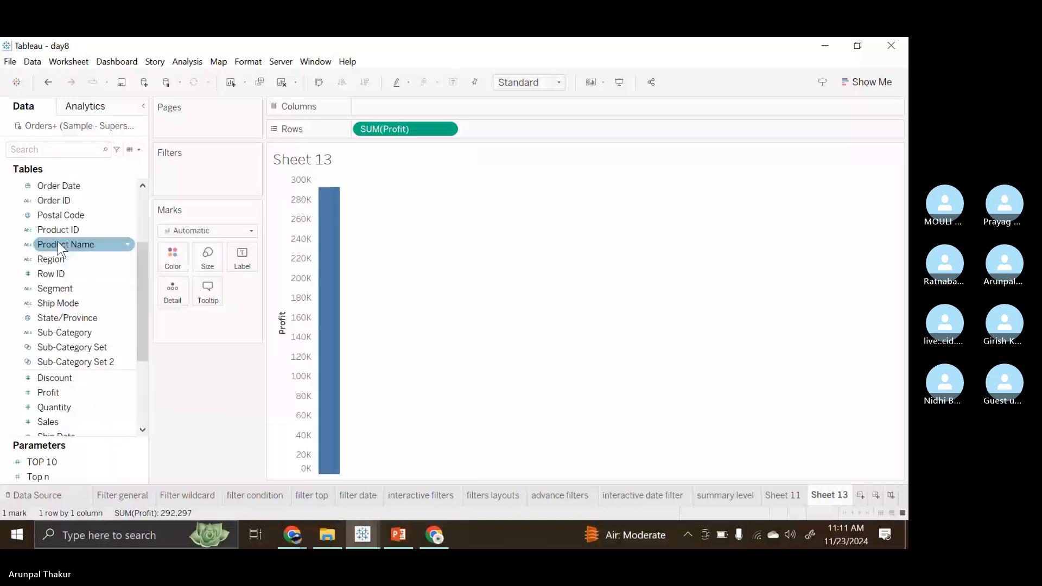
double_click(92, 333)
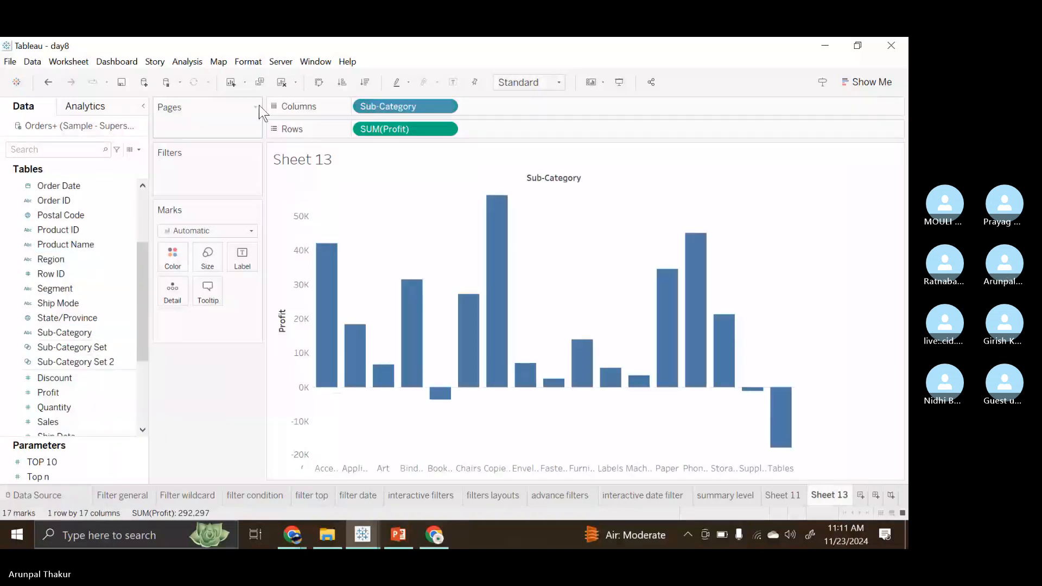
click(320, 83)
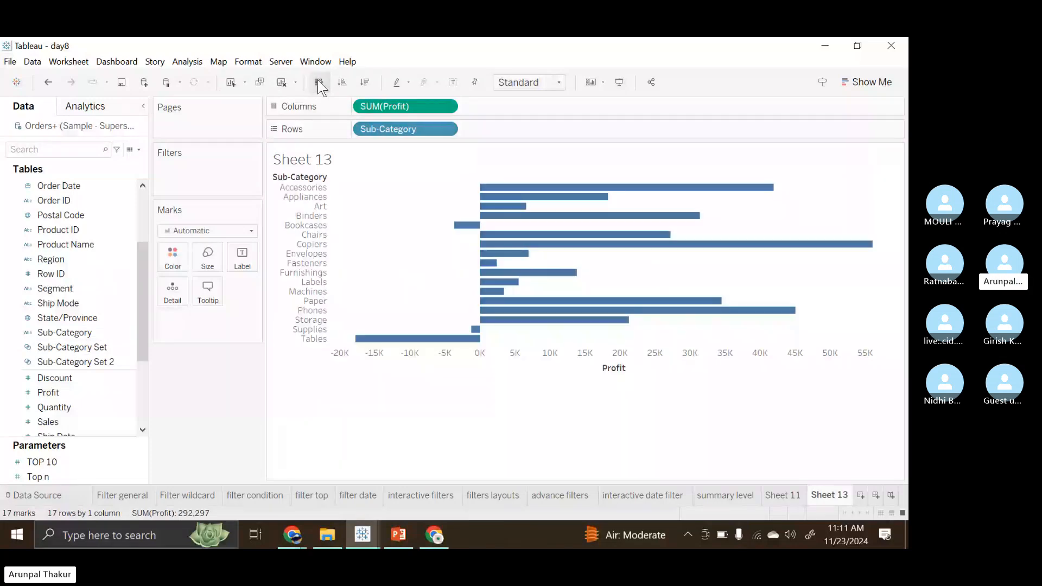
click(364, 82)
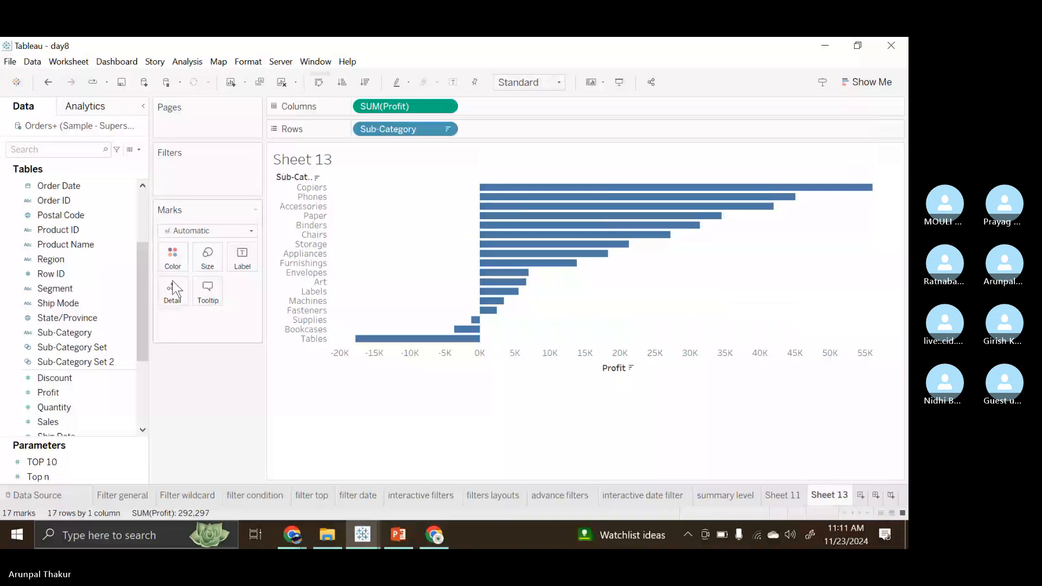
Color the bars by Profit and filter the chart by the sum of Profit, with the maximum of the range set to 0
click(90, 408)
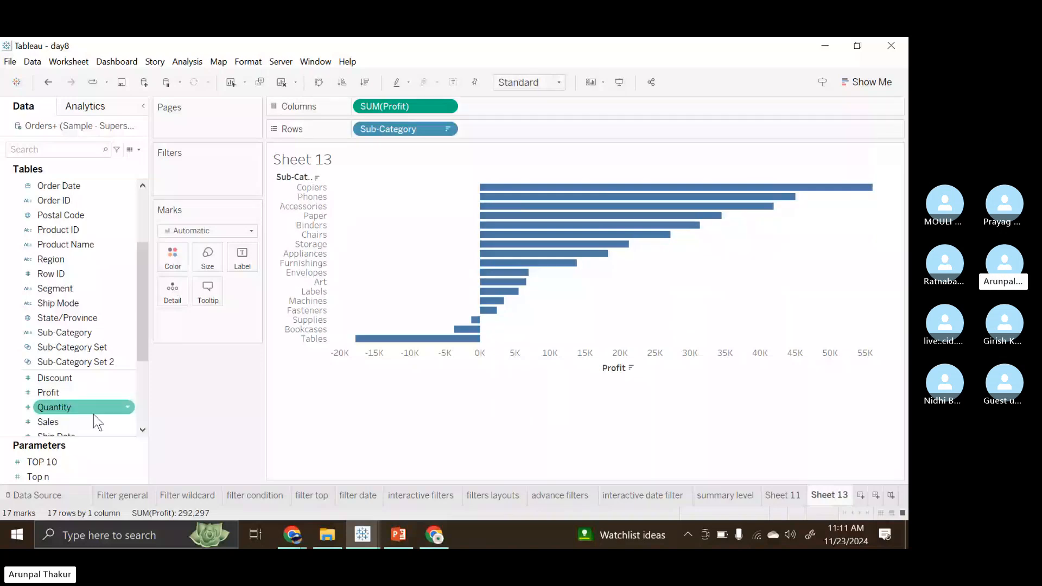
drag(82, 393, 173, 256)
drag(82, 392, 200, 168)
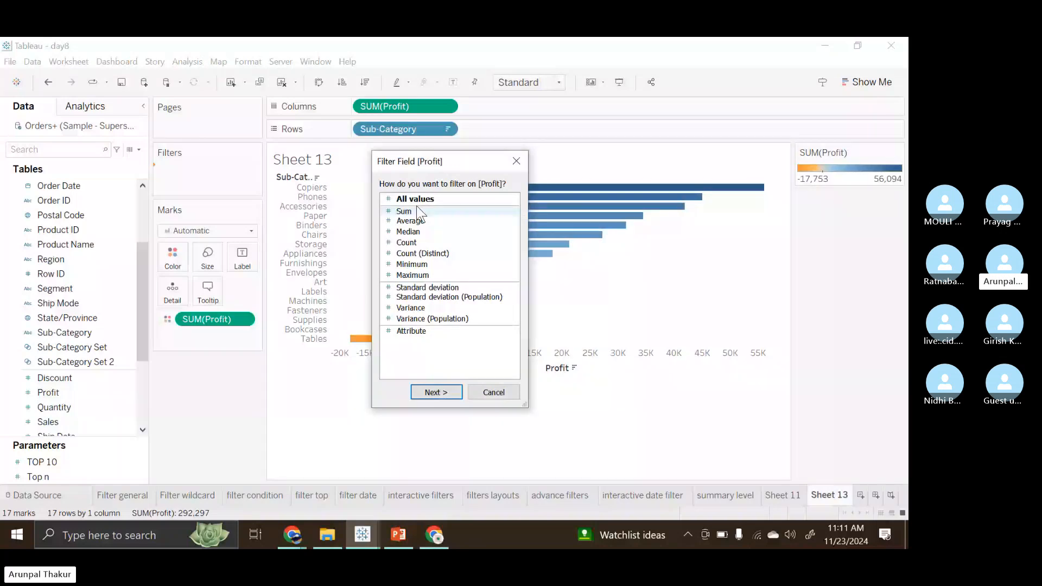
double_click(403, 211)
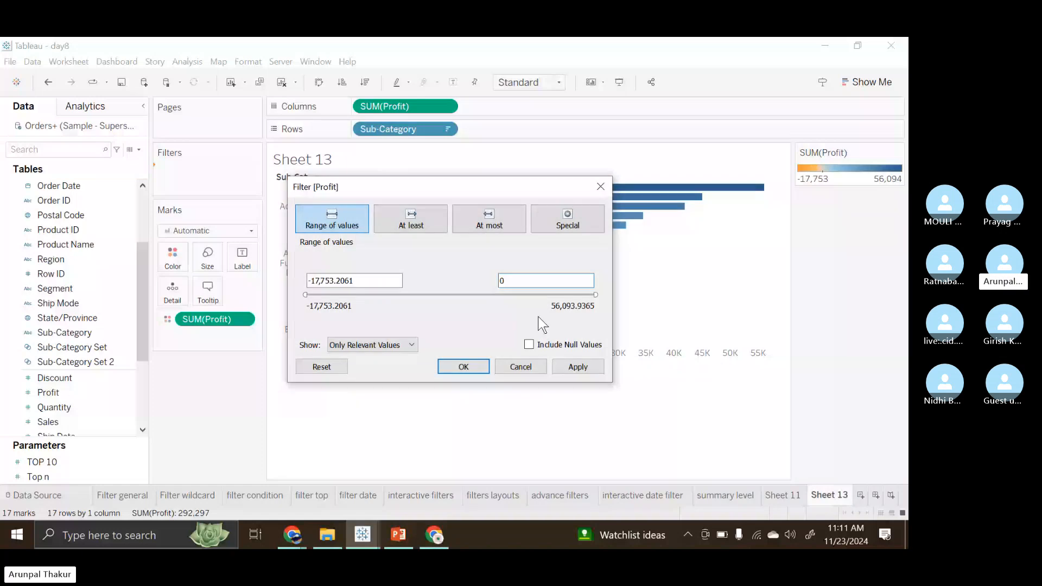
click(571, 363)
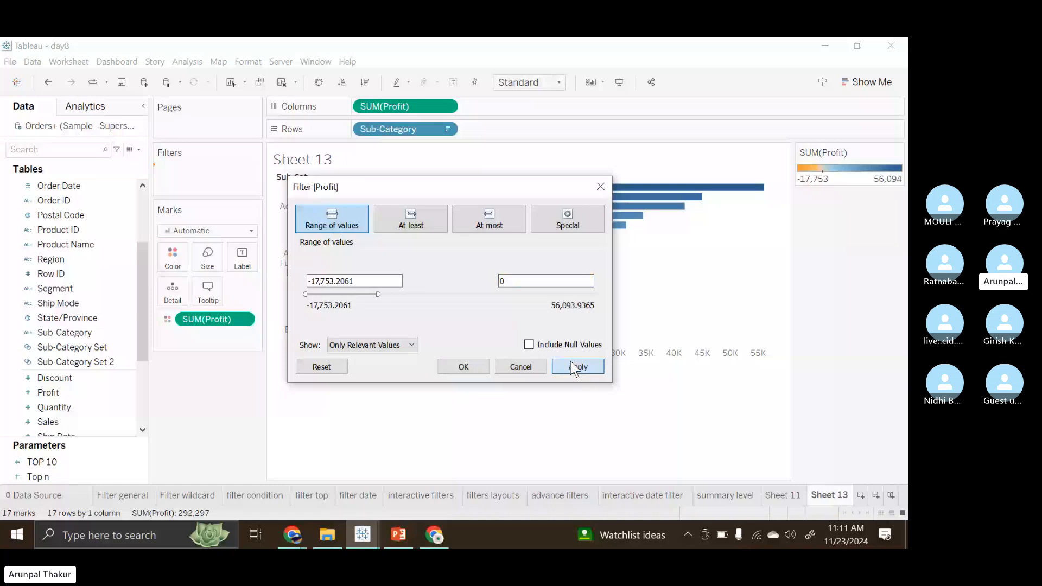
click(463, 368)
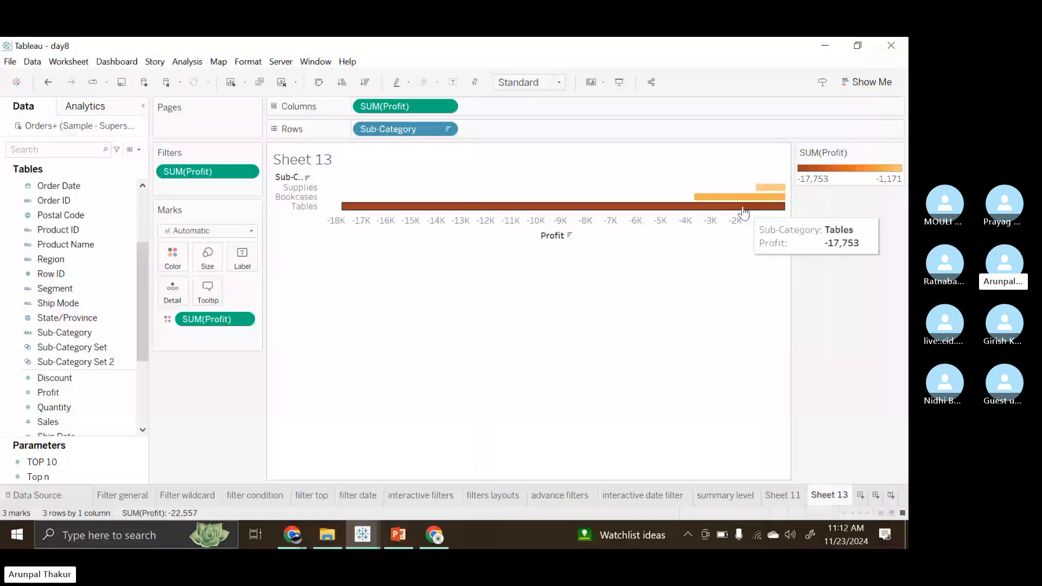
On the summary level sheet, remove the Profit filter and add it again as a sum with the range minimum set to 0
click(752, 496)
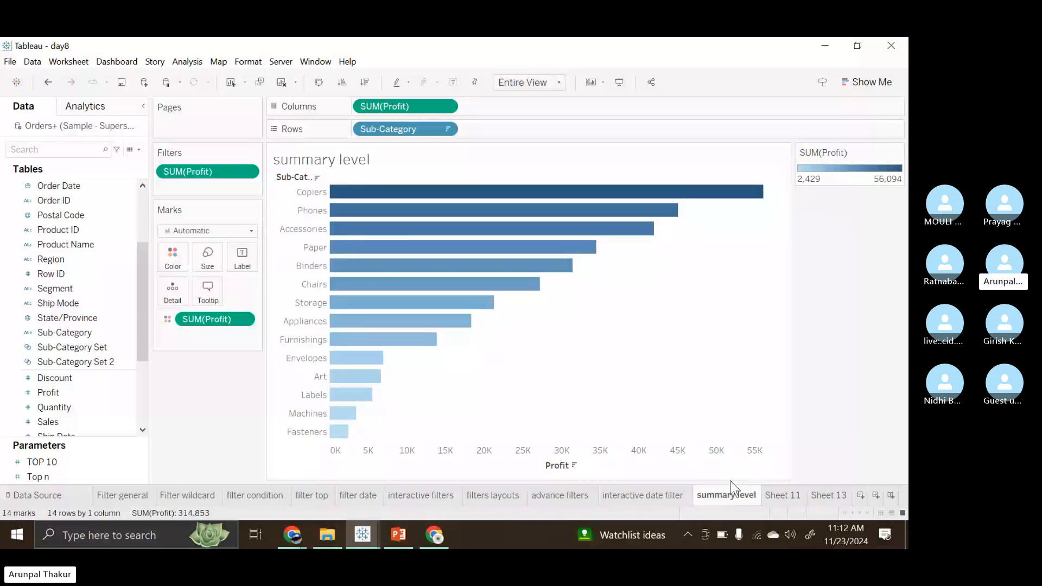
drag(207, 172, 103, 399)
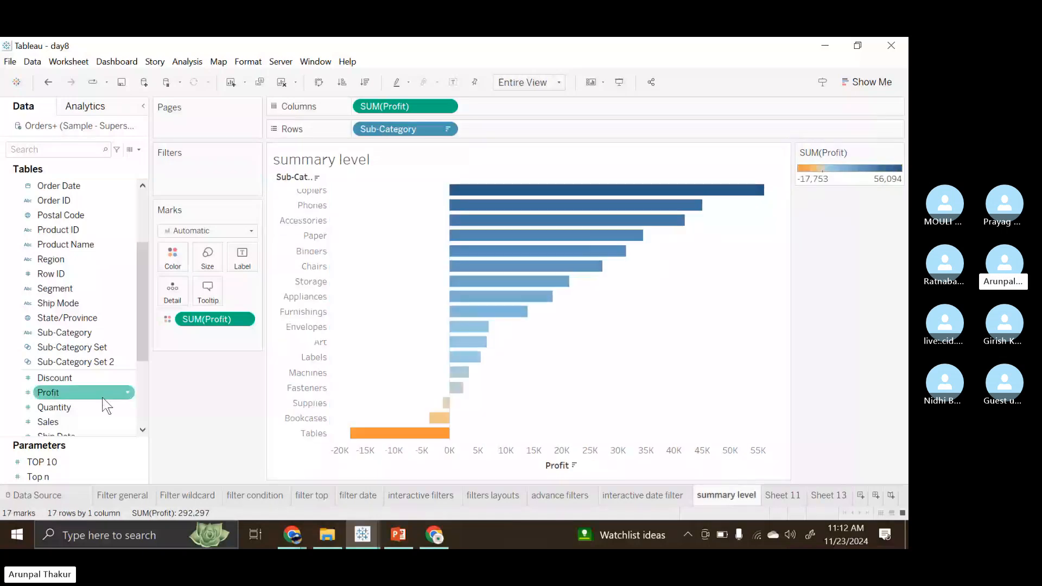
scroll(87, 379, down, 2)
drag(66, 341, 192, 175)
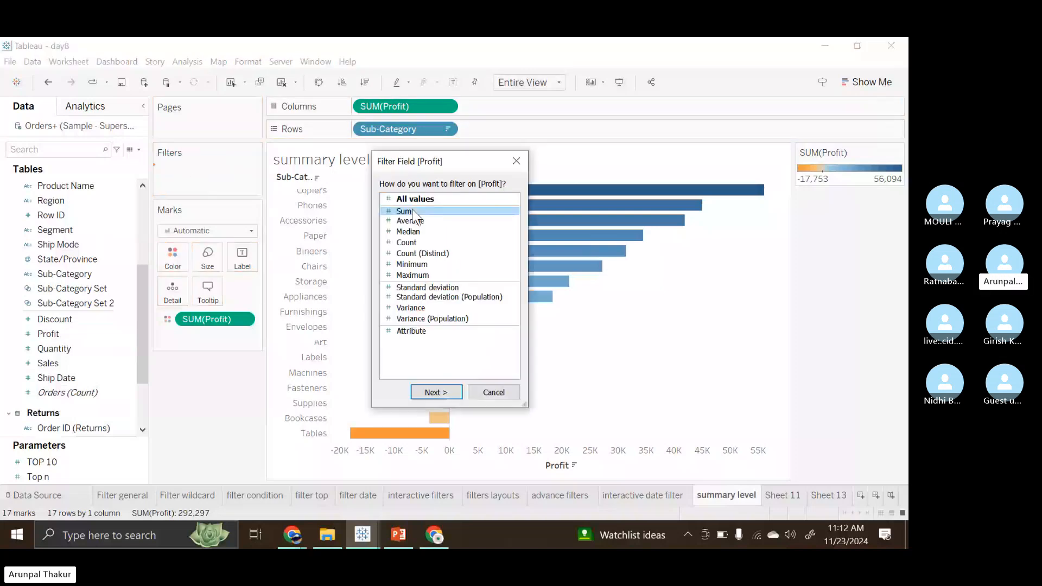
click(449, 395)
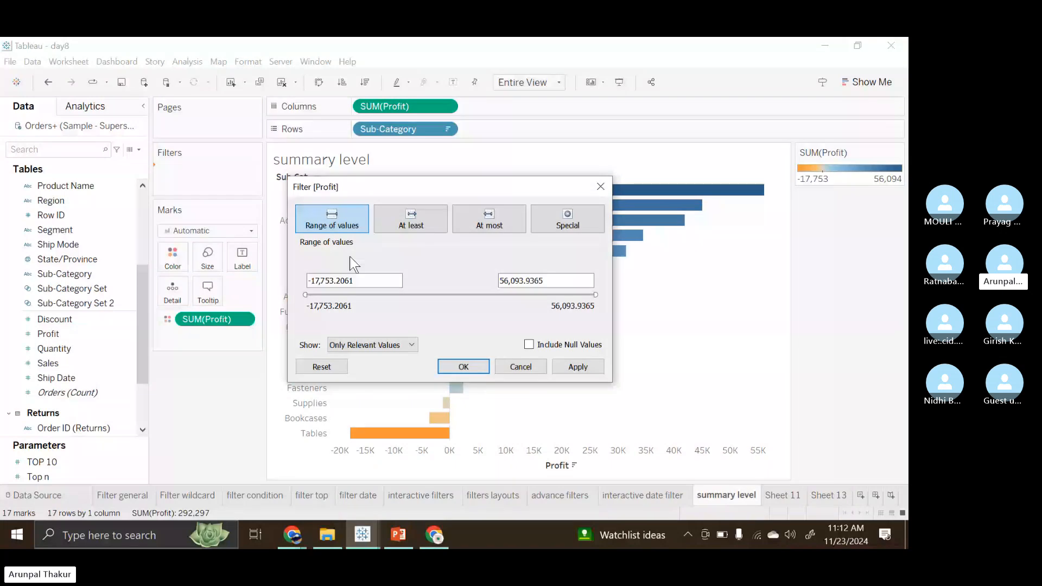
triple_click(354, 280)
text(0)
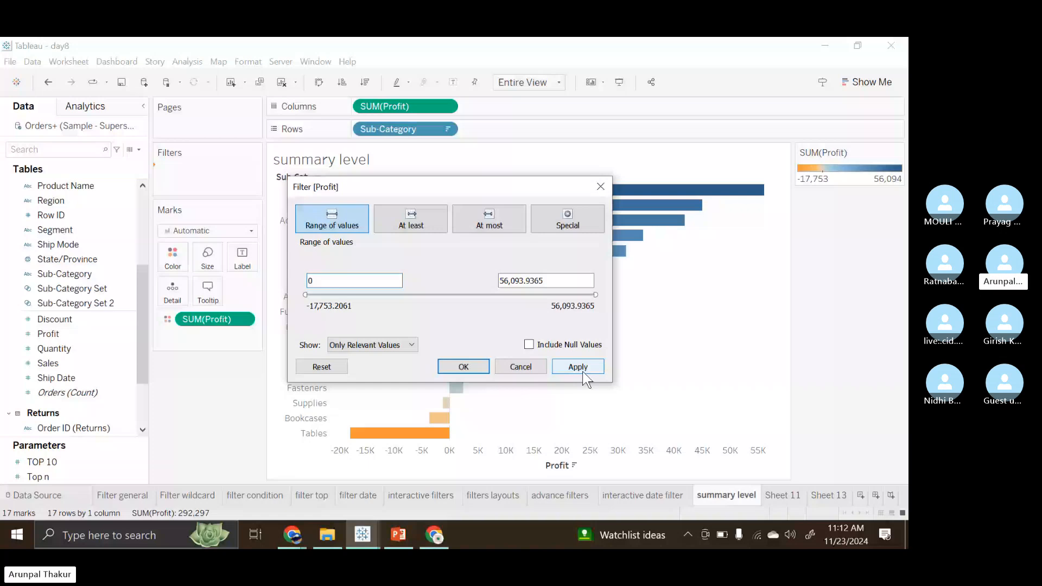
click(474, 367)
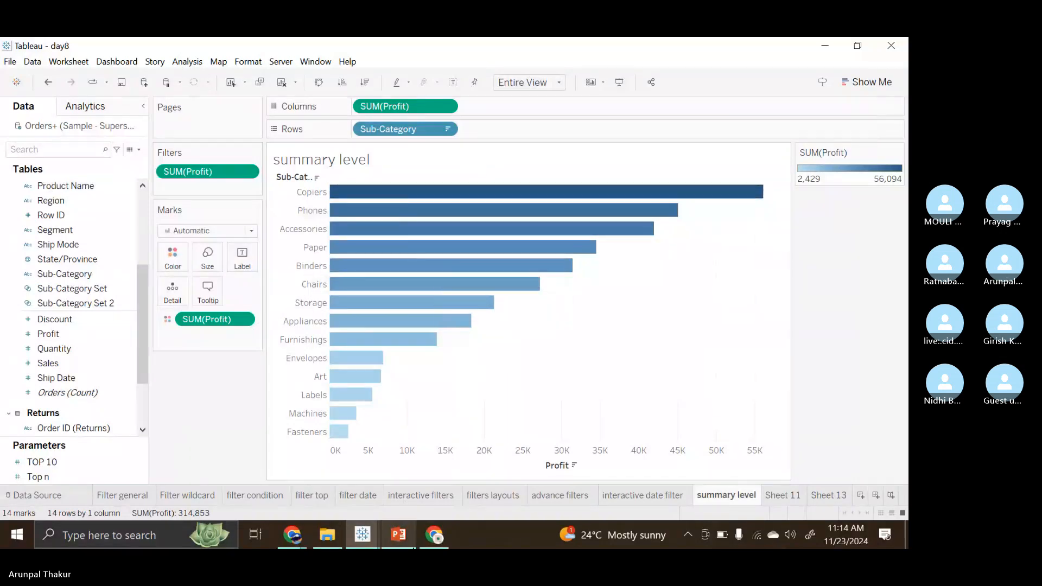
Switch to PowerPoint to view the Granularity and Exporting options slides, and return to the day8 workbook in Tableau
click(401, 538)
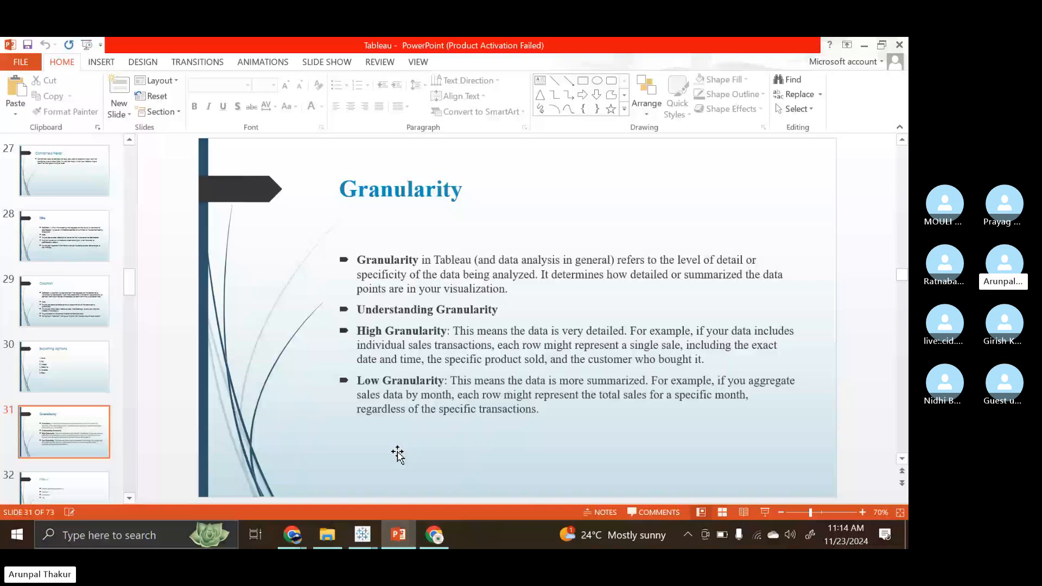
scroll(397, 454, up, 1)
mouse_move(362, 535)
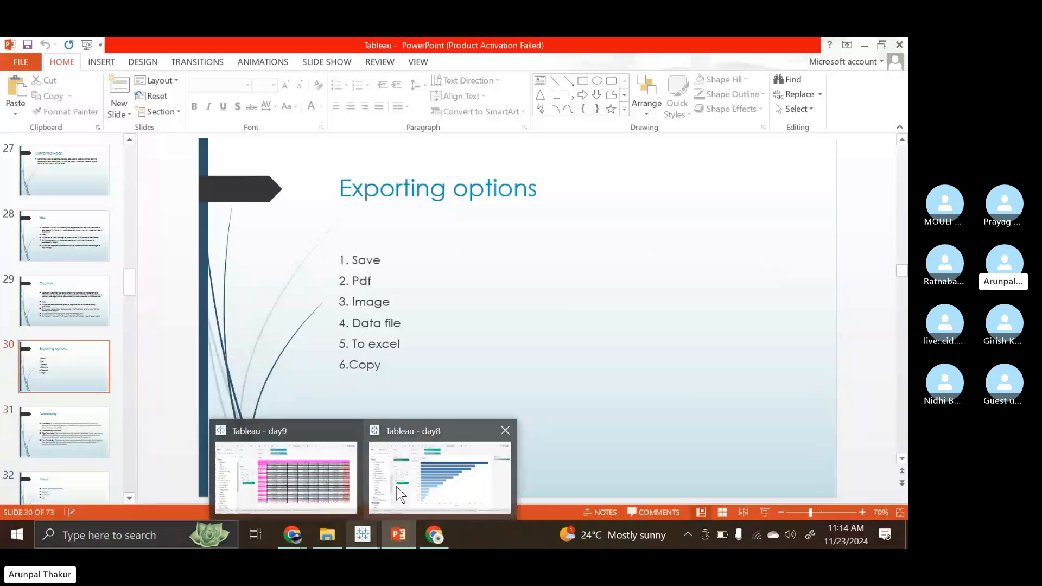
mouse_move(397, 486)
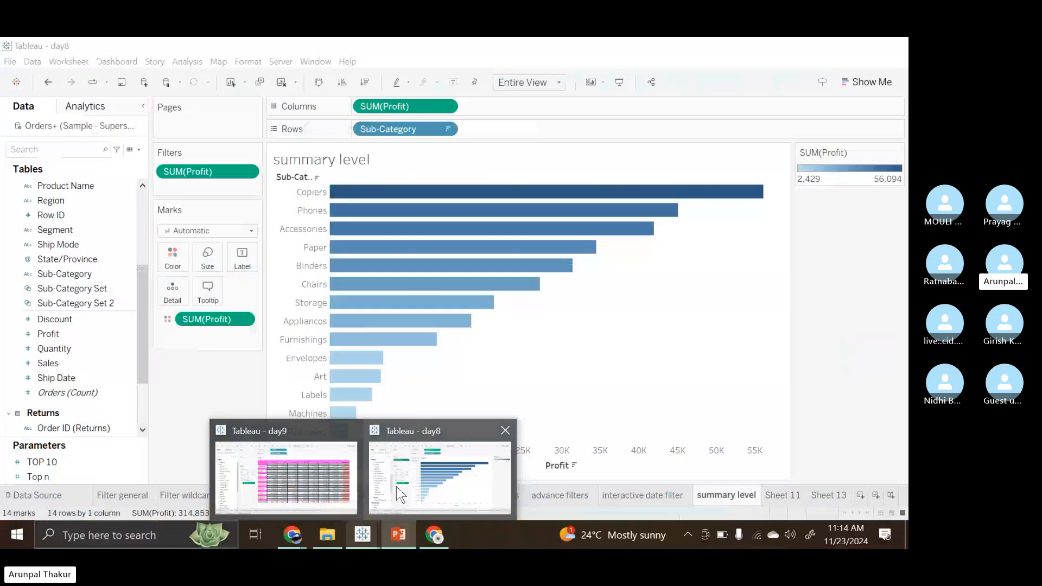
click(396, 486)
Remove the Profit filter from the summary level sheet, compare the chart with Sheet 13, and undo the filter removal
mouse_move(459, 287)
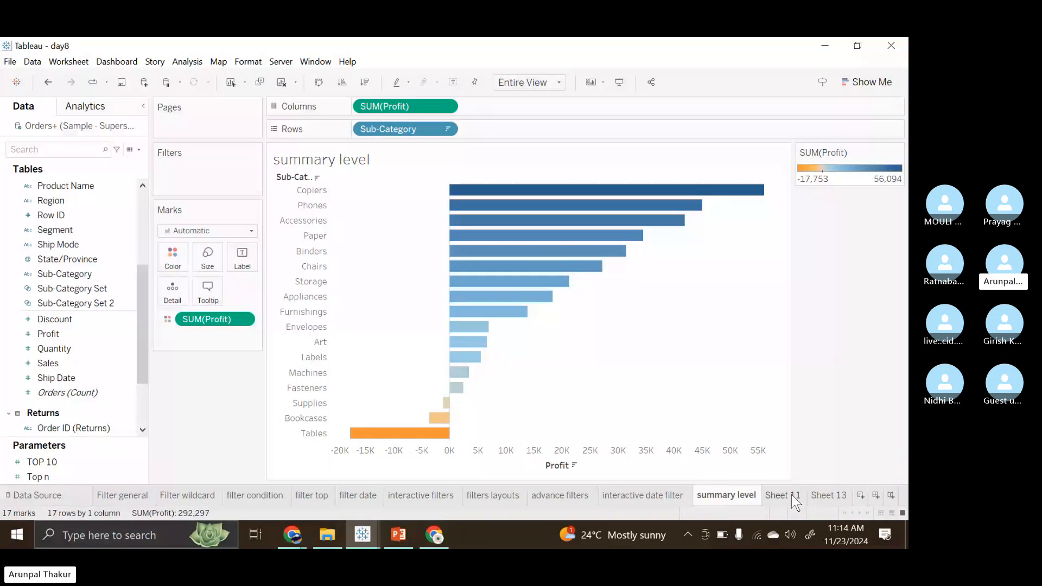
click(827, 495)
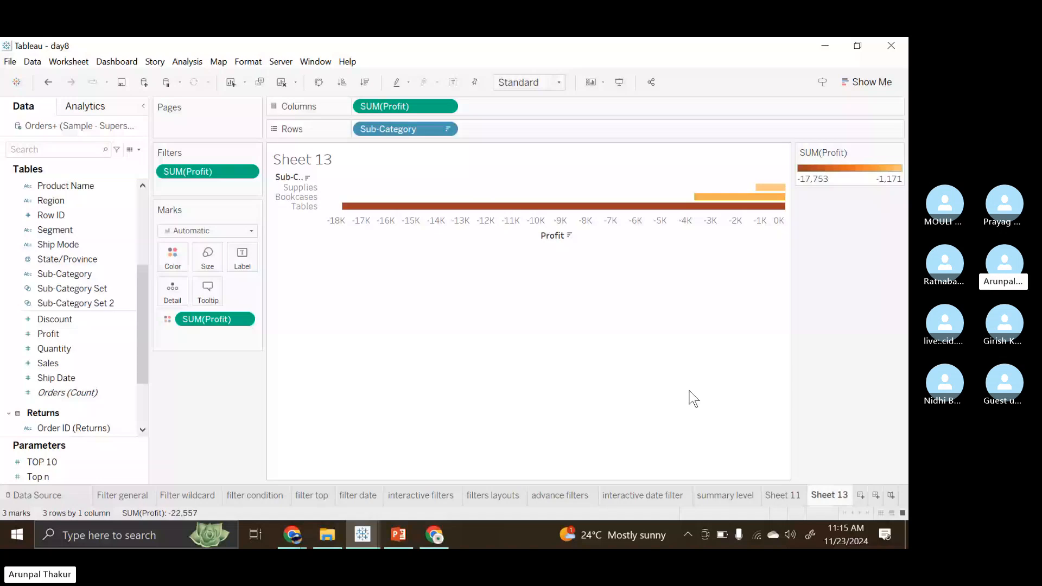
click(695, 495)
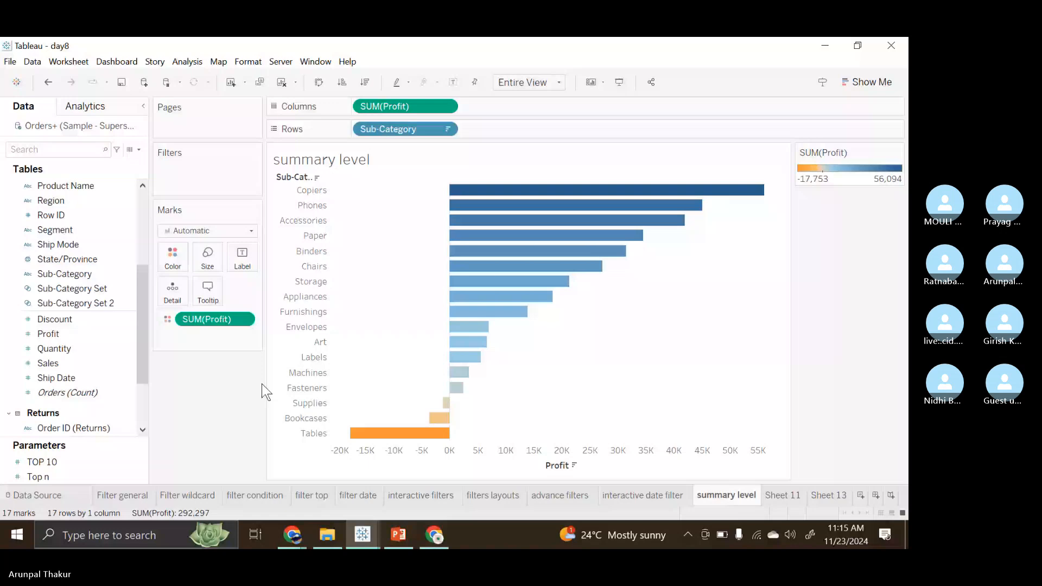
key(ctrl+z)
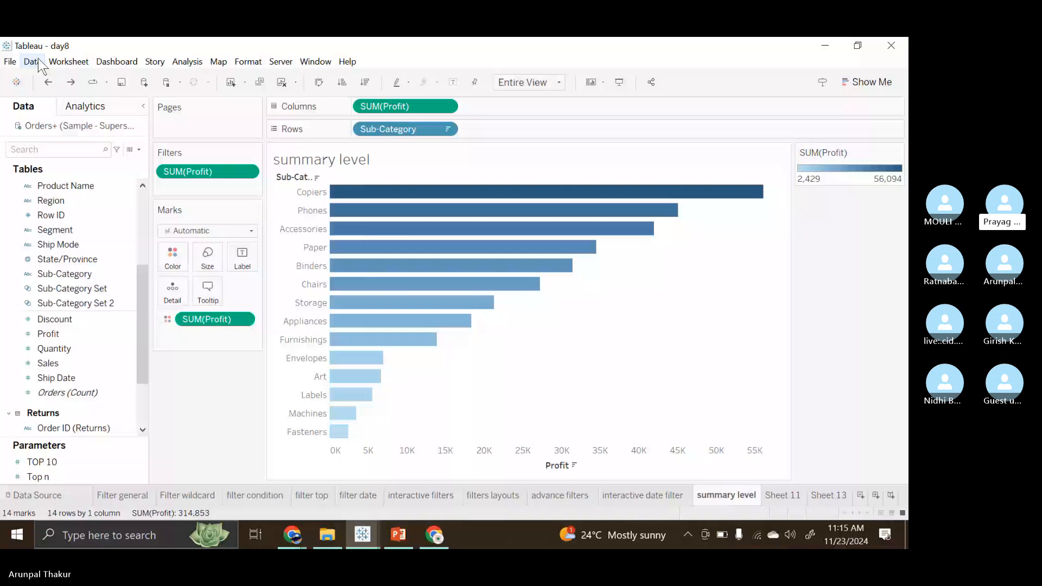
mouse_move(368, 539)
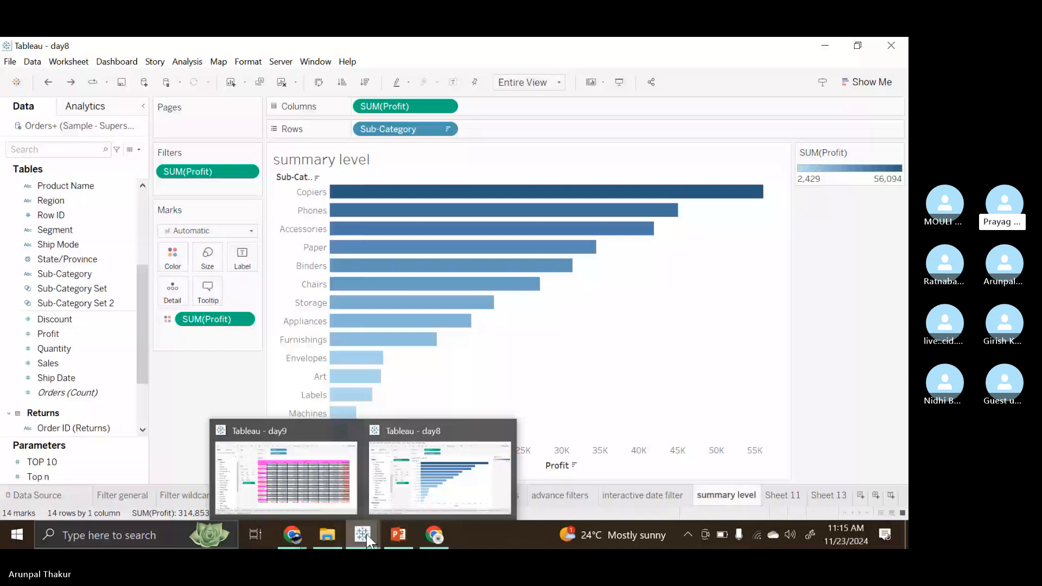
click(274, 466)
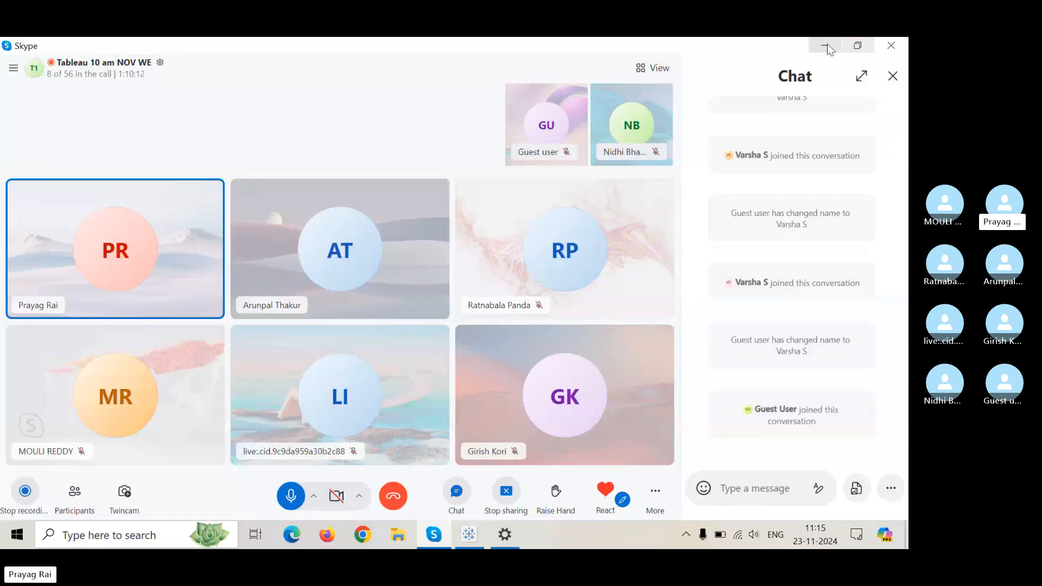
On the Summary level Filter sheet in Tableau Public, replace Sales with Profit on Columns and sort the sub-categories in descending order
click(827, 44)
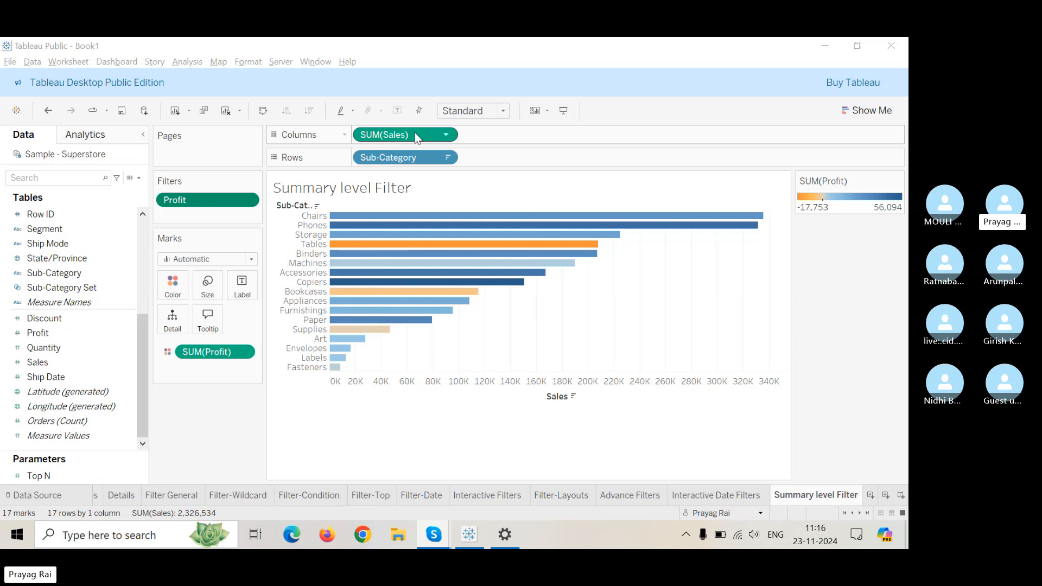
drag(414, 132, 445, 136)
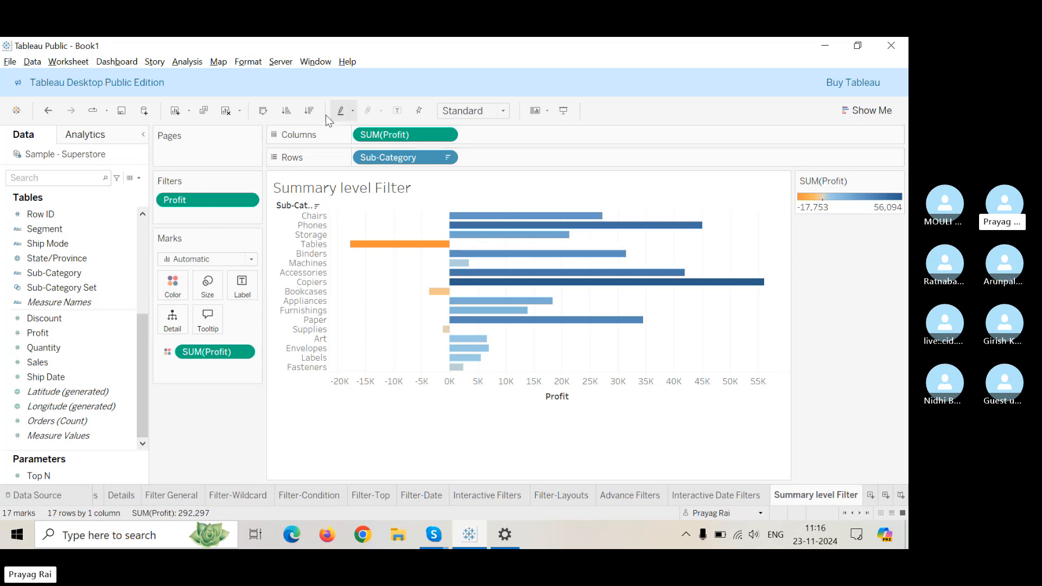
click(309, 111)
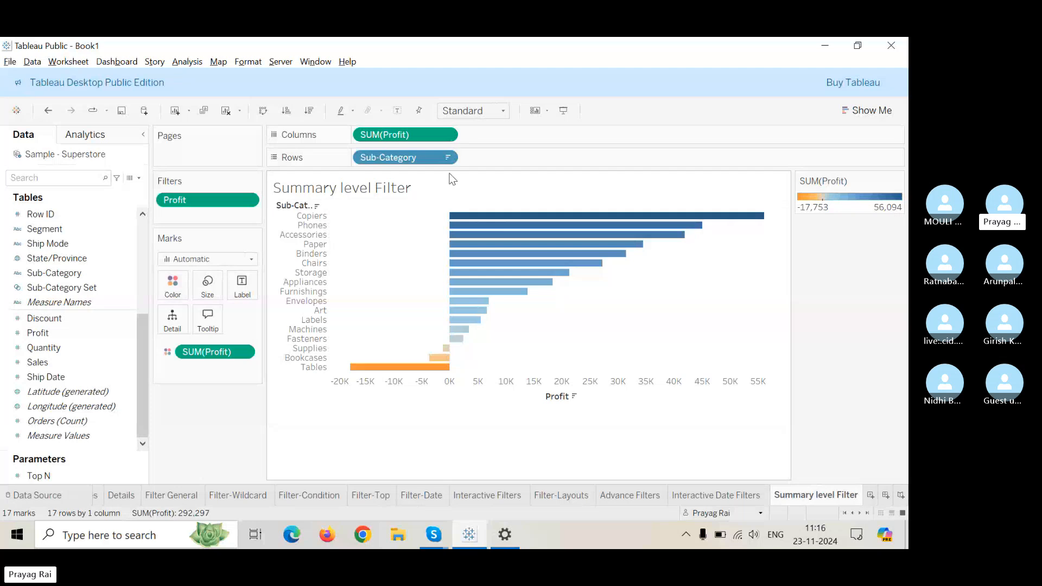
Edit the Profit filter on the Summary level Filter sheet, setting the minimum of the range to 0
click(248, 201)
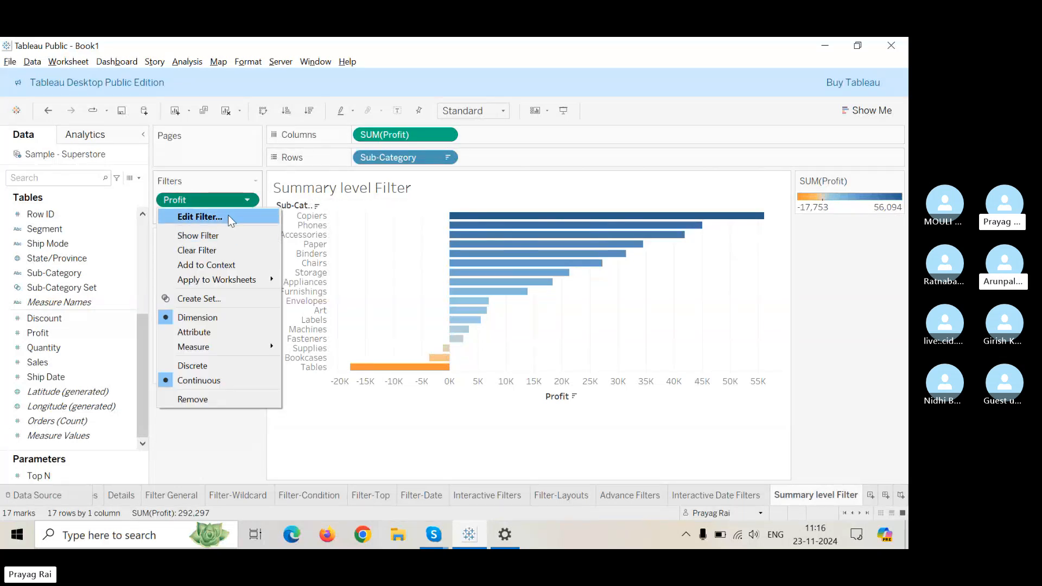
click(227, 216)
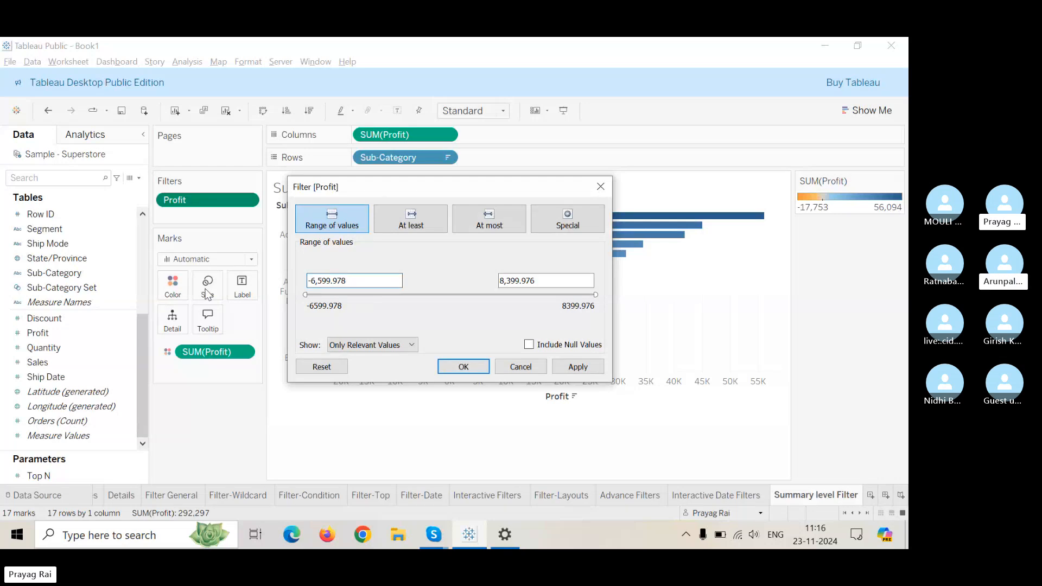
text(0)
click(593, 368)
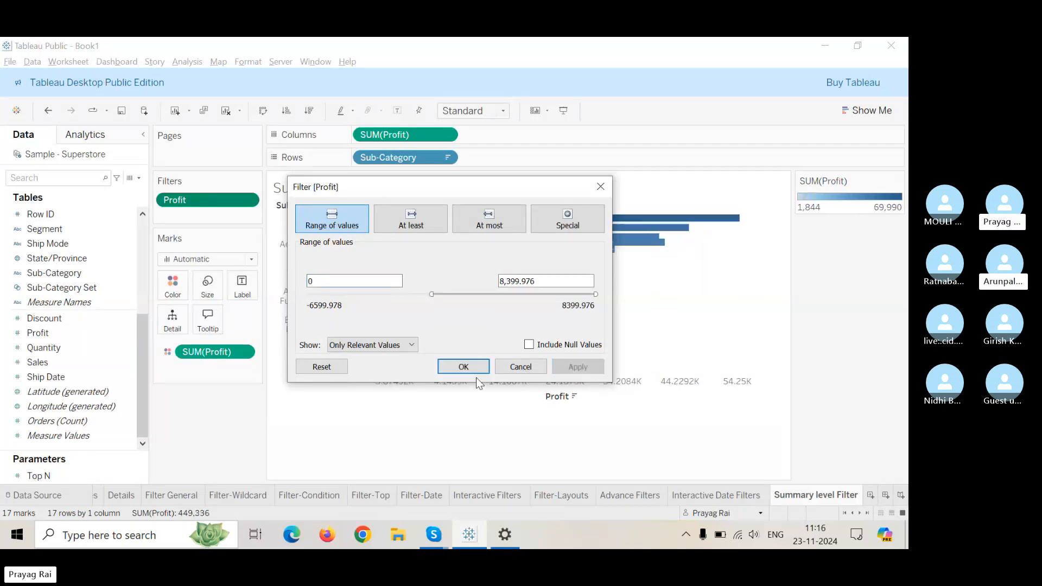
click(463, 367)
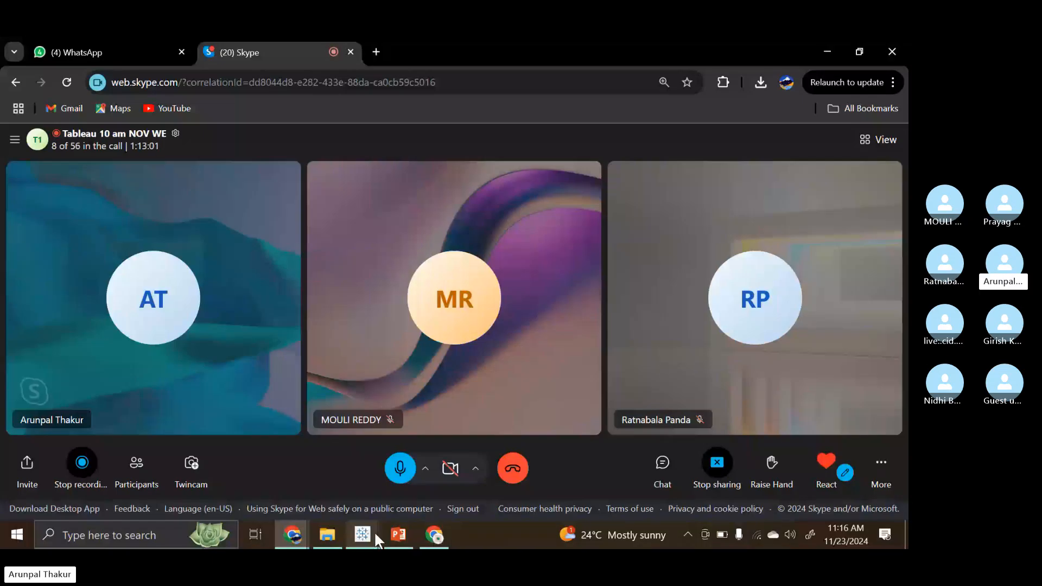
Switch to PowerPoint to review the Exporting options slide, and return to the summary level sheet of the day8 workbook
mouse_move(398, 534)
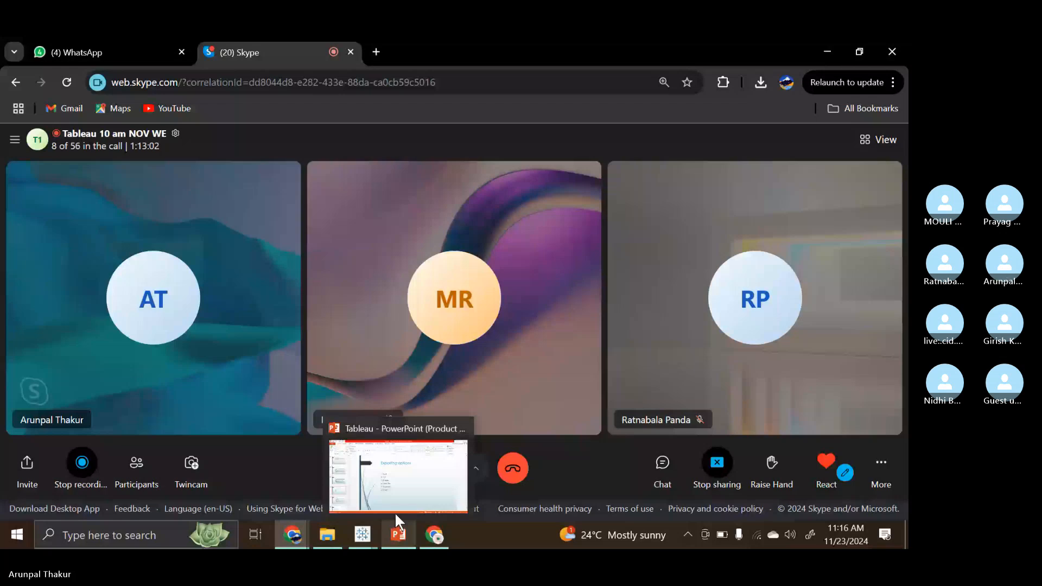
click(395, 512)
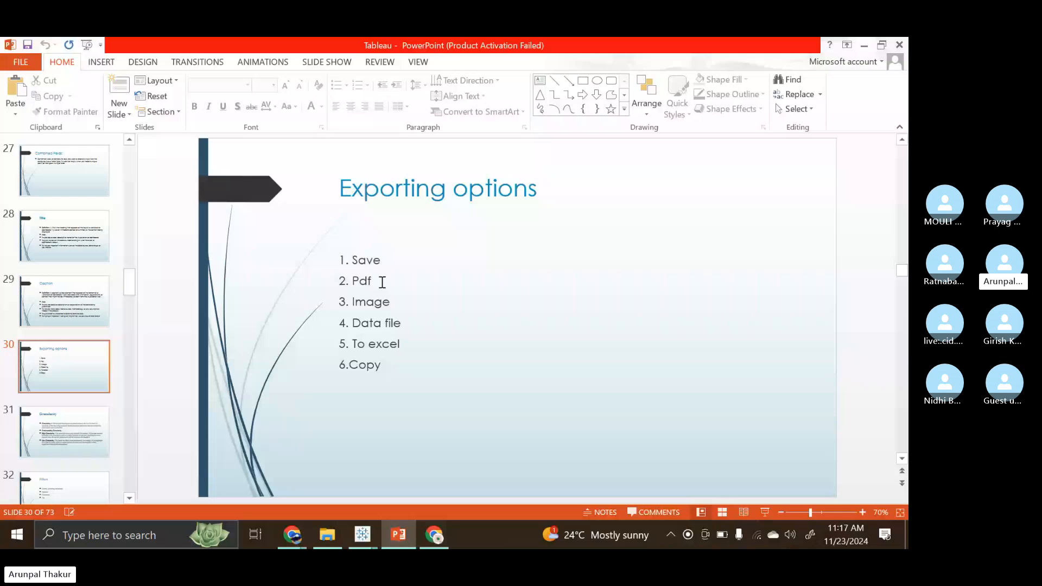
mouse_move(362, 534)
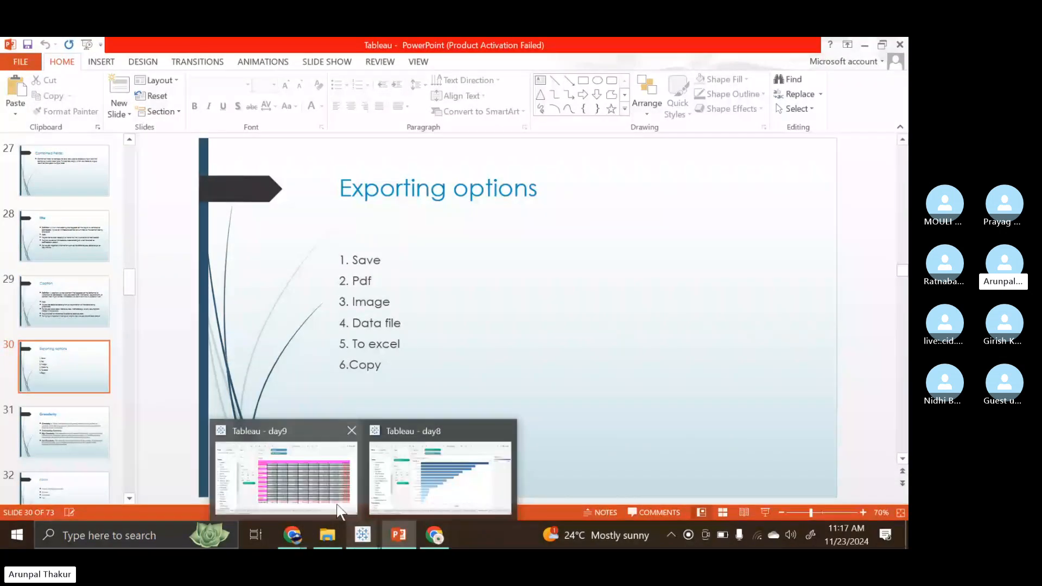
click(390, 485)
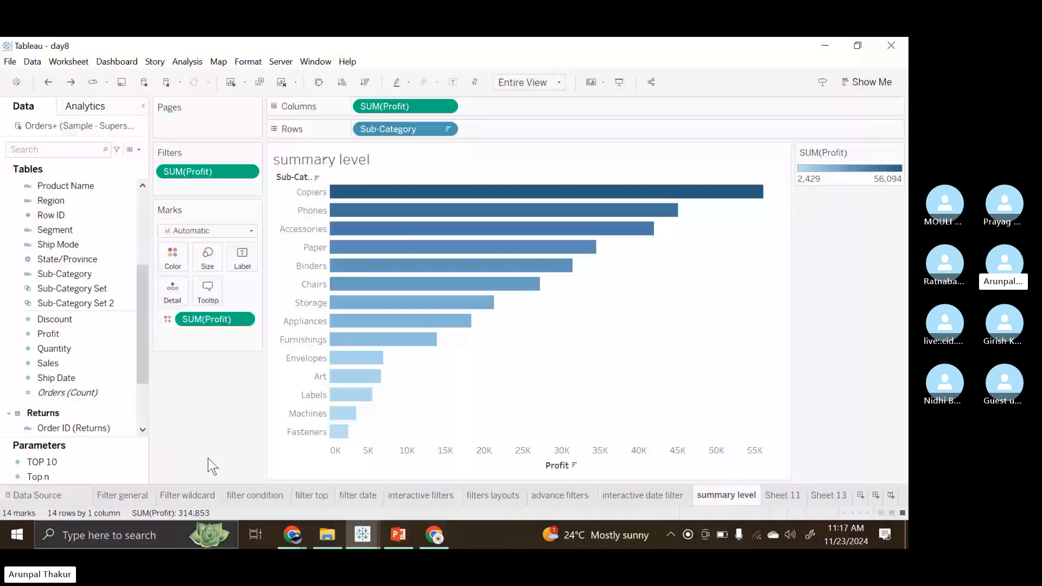
Export this view of the summary level sheet as a PowerPoint presentation named day8 on the Desktop
click(10, 61)
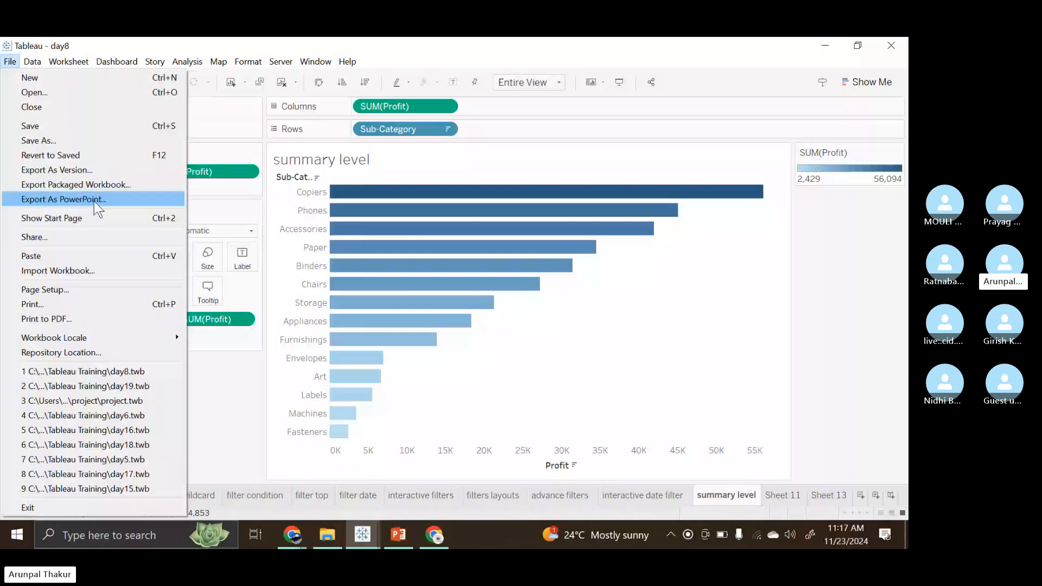
click(95, 200)
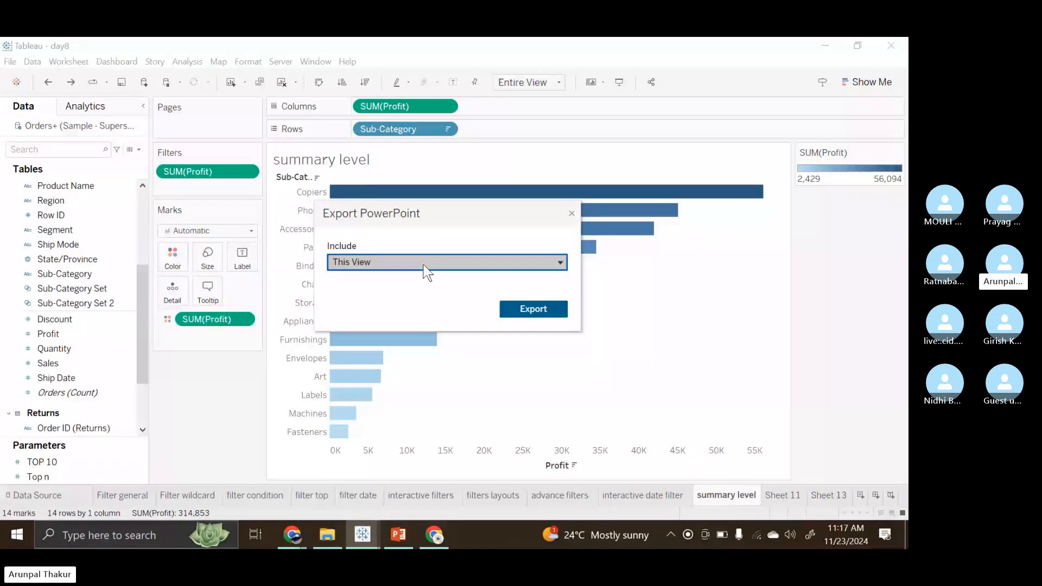
click(423, 264)
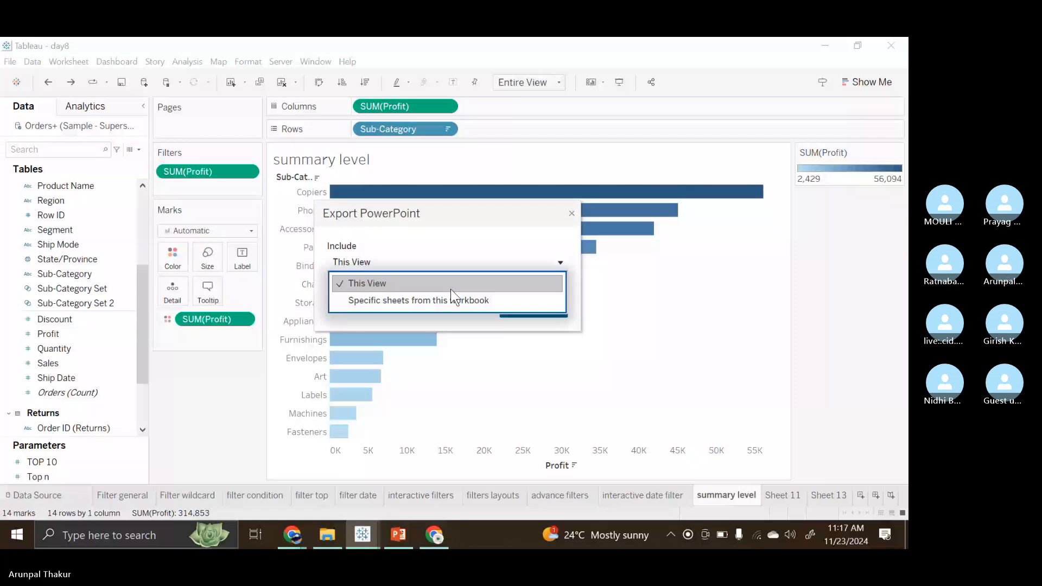
click(450, 289)
click(516, 303)
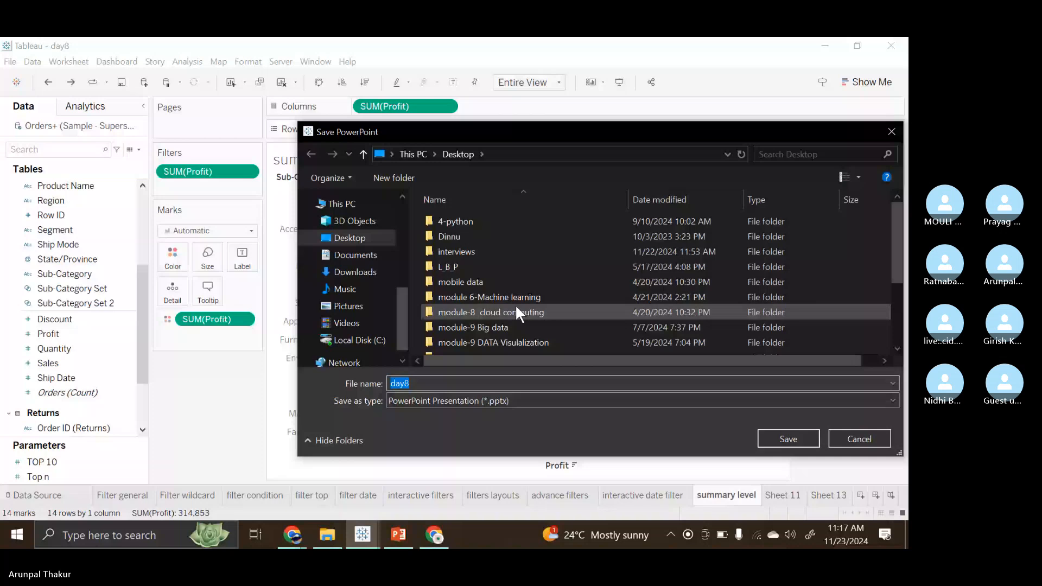
key(Return)
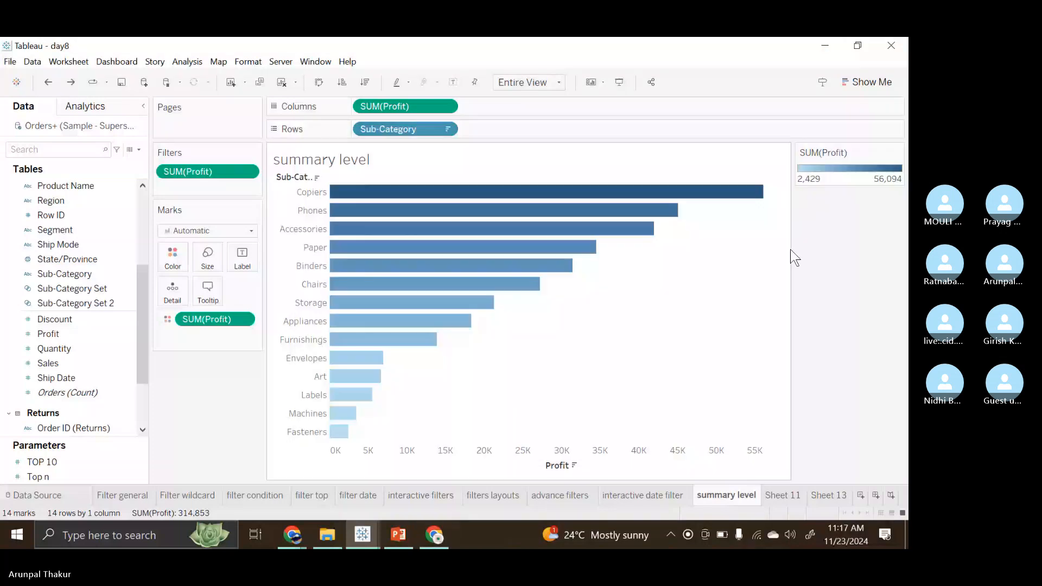
Minimize the open windows and open the exported day8 presentation from the desktop in PowerPoint
click(822, 41)
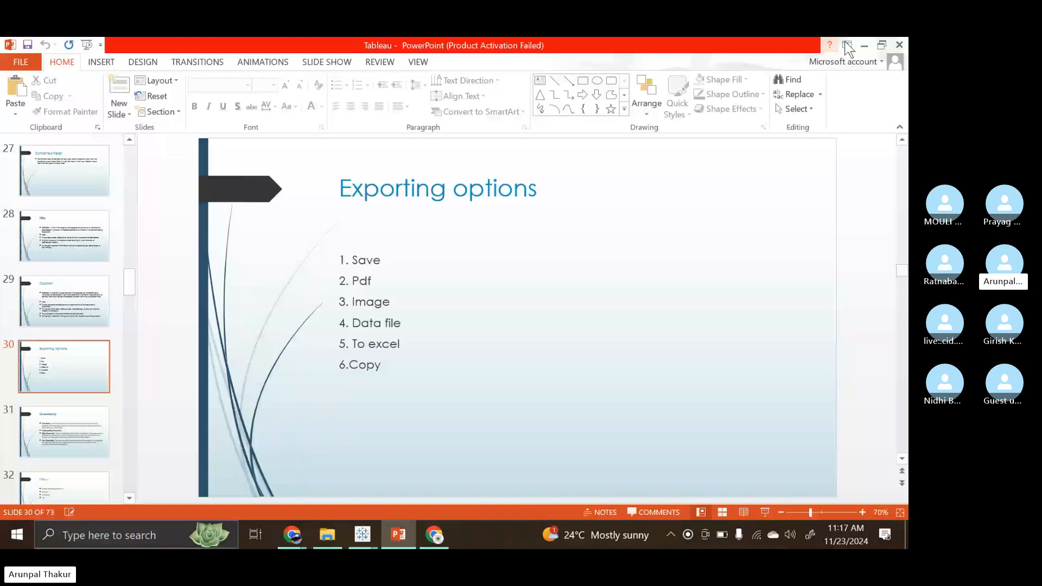
click(863, 45)
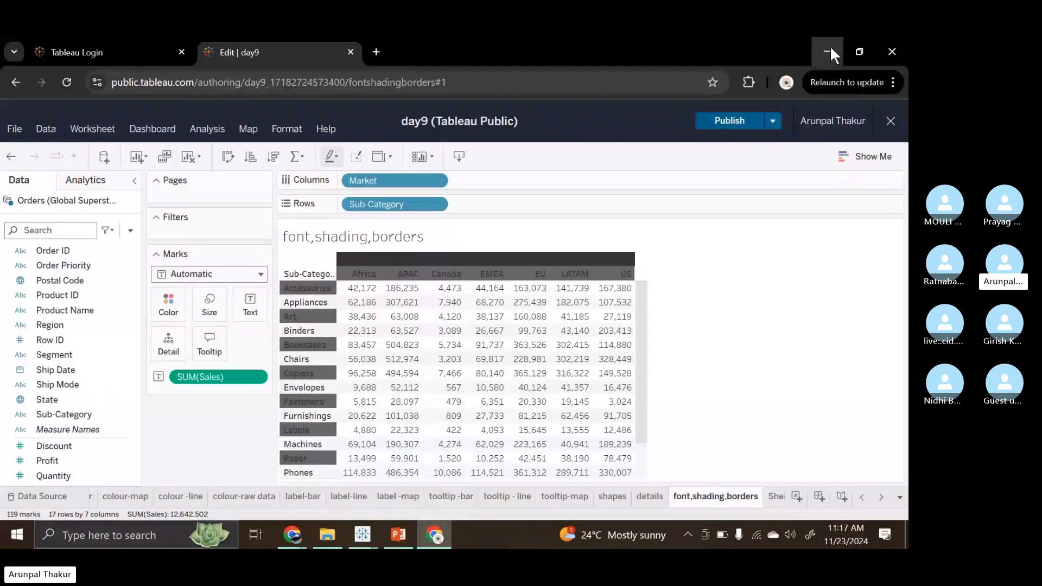
click(829, 49)
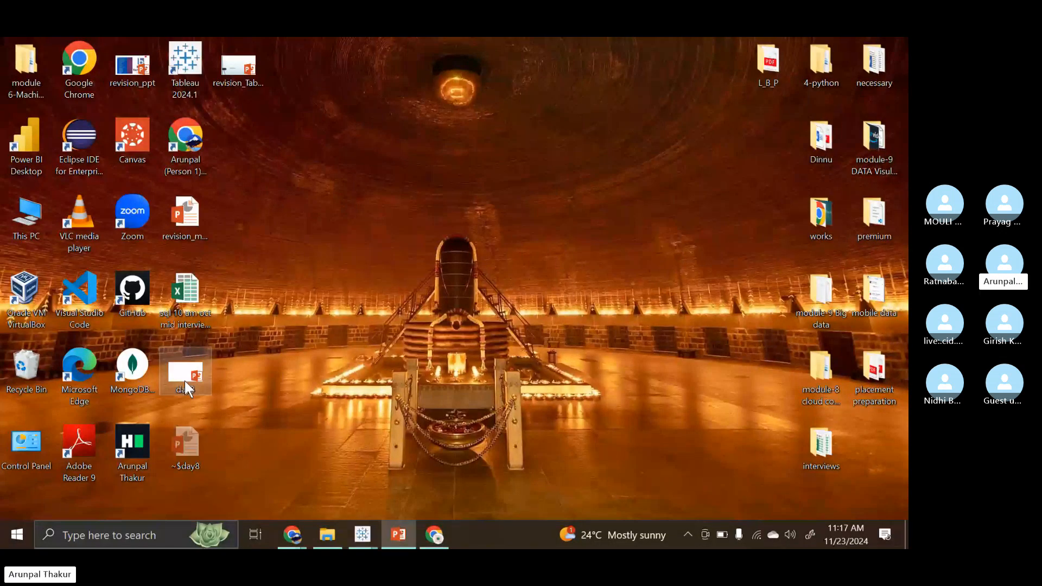
key(Up)
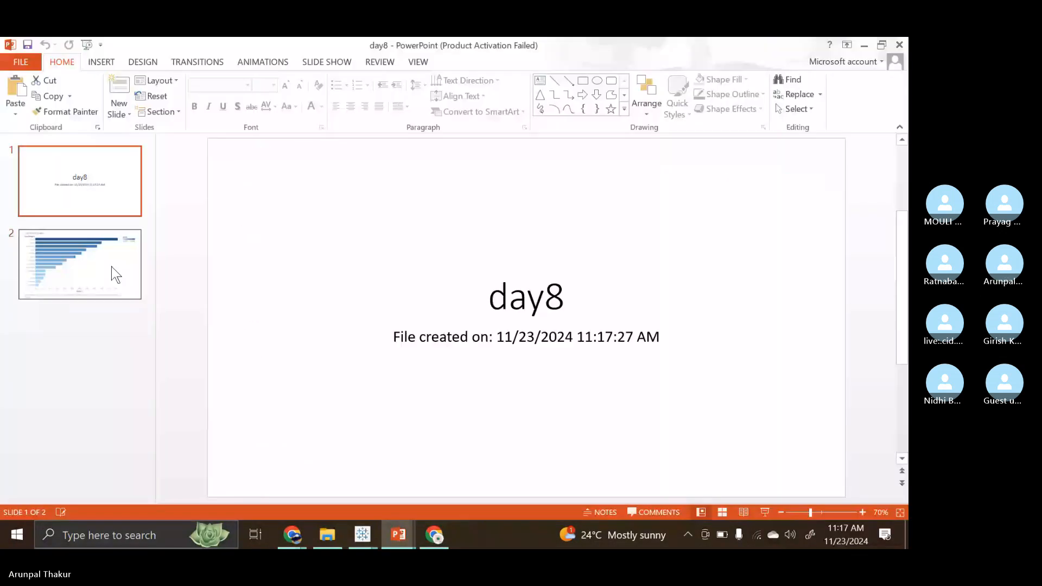
Review the chart slide of the exported day8 presentation, close it, and switch back to the day8 workbook in Tableau
click(116, 274)
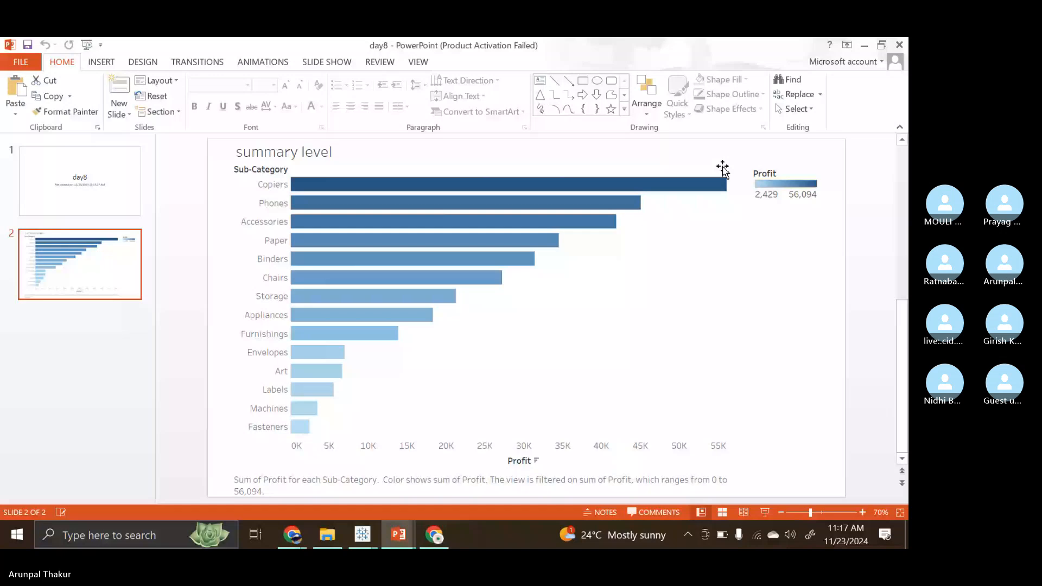
click(894, 48)
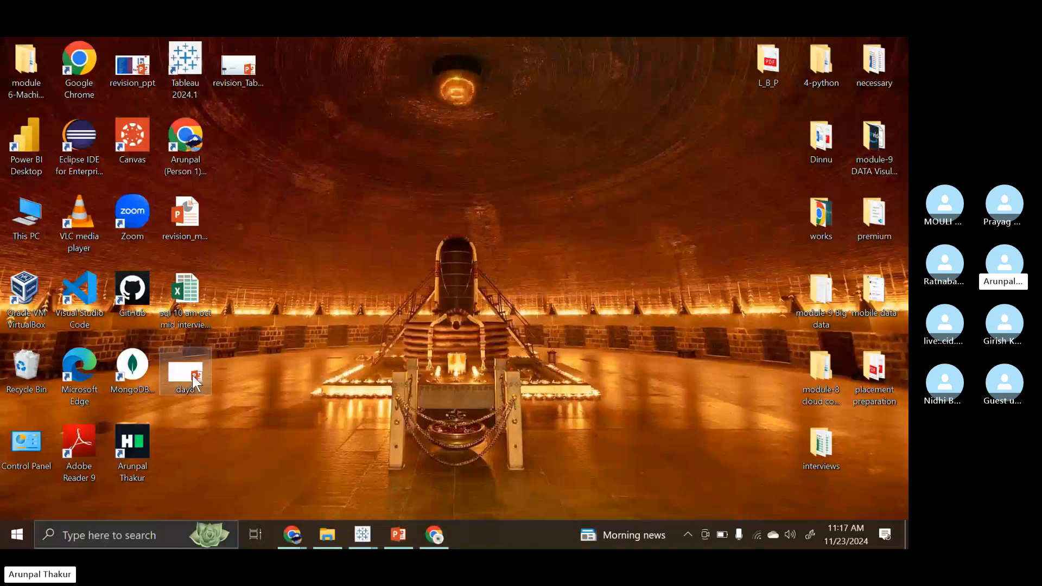
click(362, 534)
Print the entire workbook to a Letter-size landscape PDF named day8 on the Desktop, viewing the file after printing
click(10, 62)
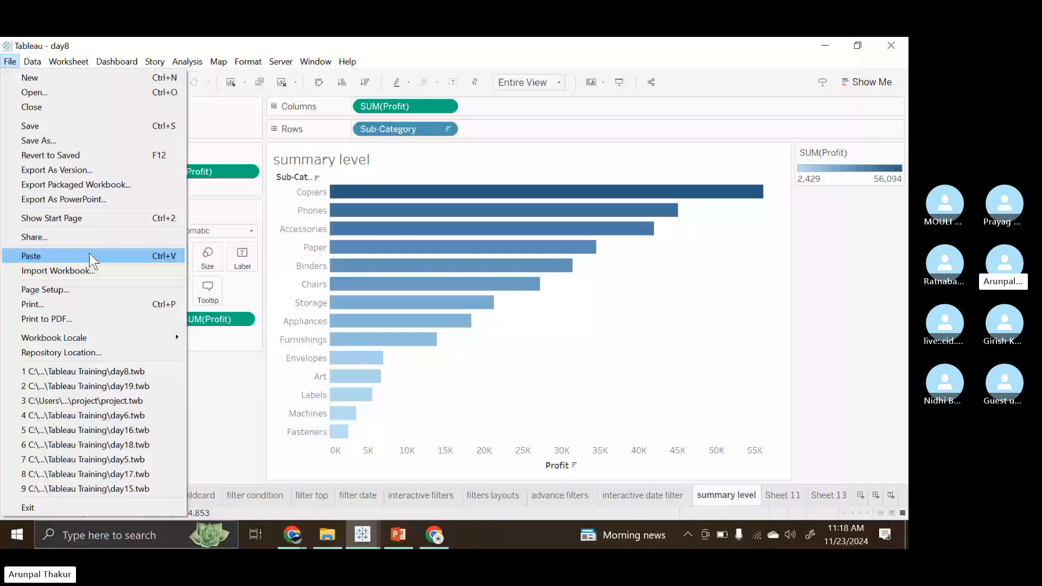
click(46, 318)
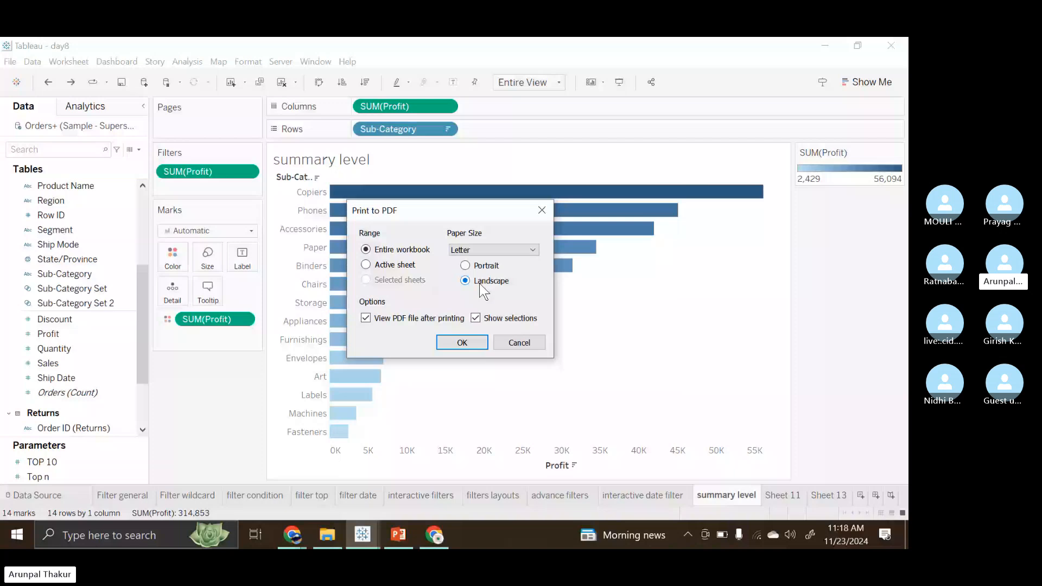
click(462, 342)
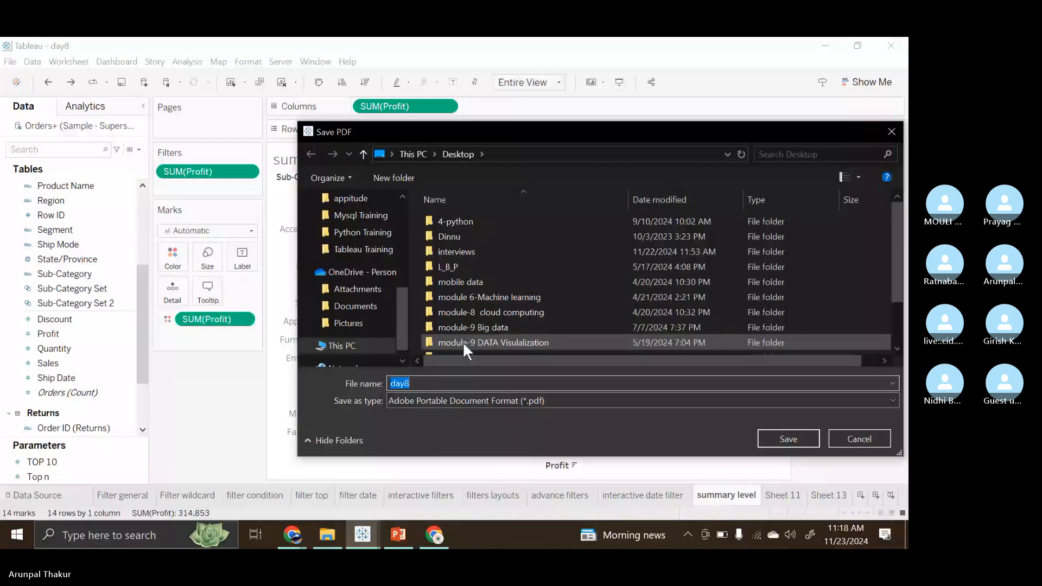
key(Escape)
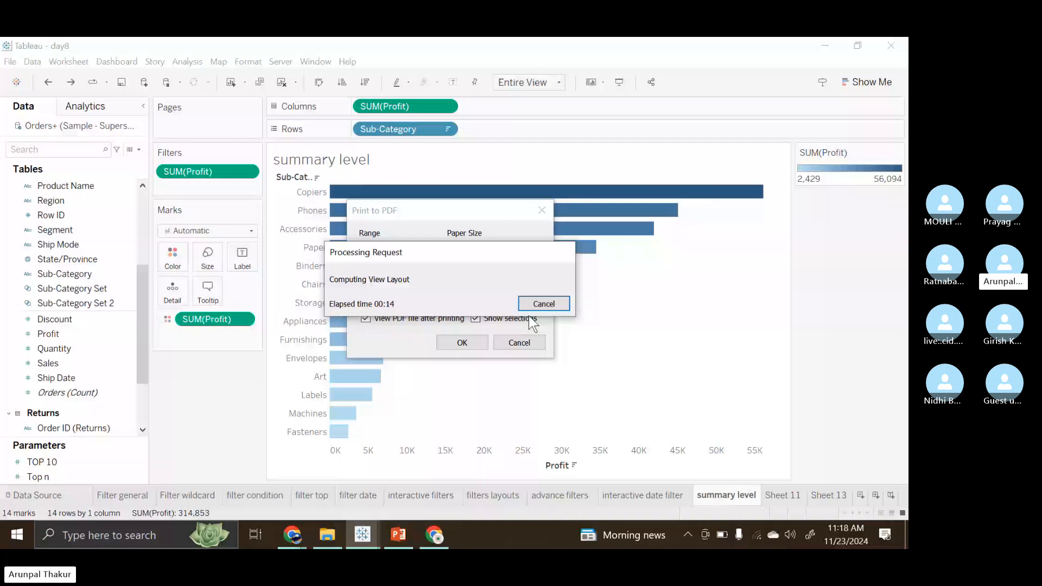
Browse the sheet pages of the exported day8 PDF and close it
scroll(413, 218, up, 12)
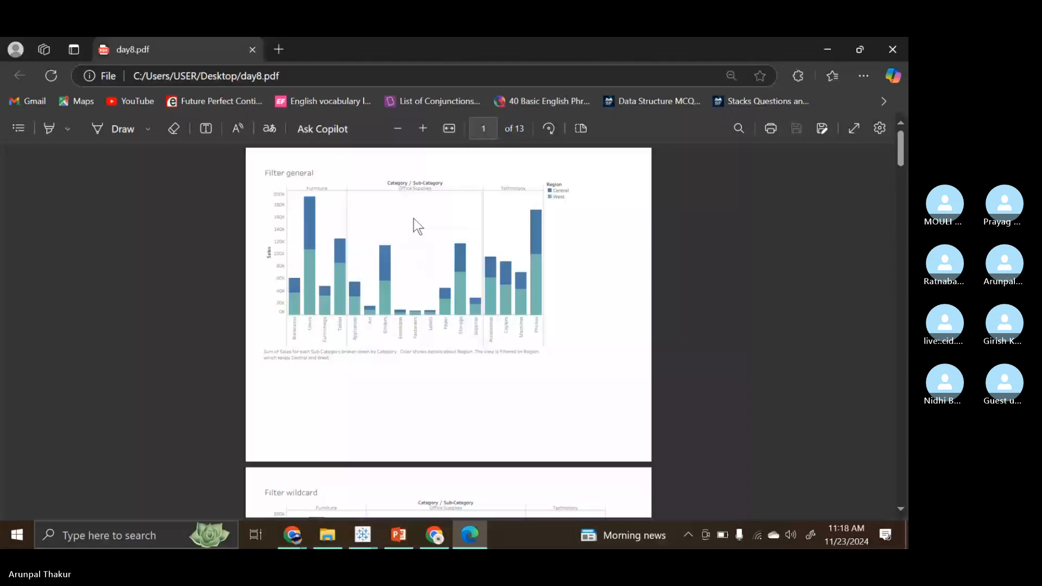
scroll(413, 220, down, 8)
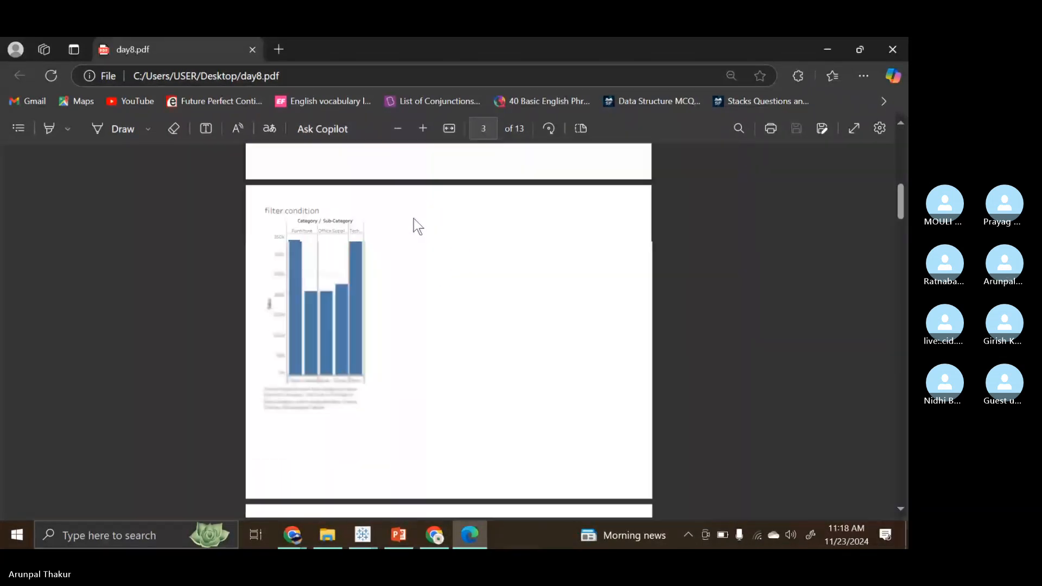
scroll(414, 219, down, 6)
scroll(413, 222, down, 8)
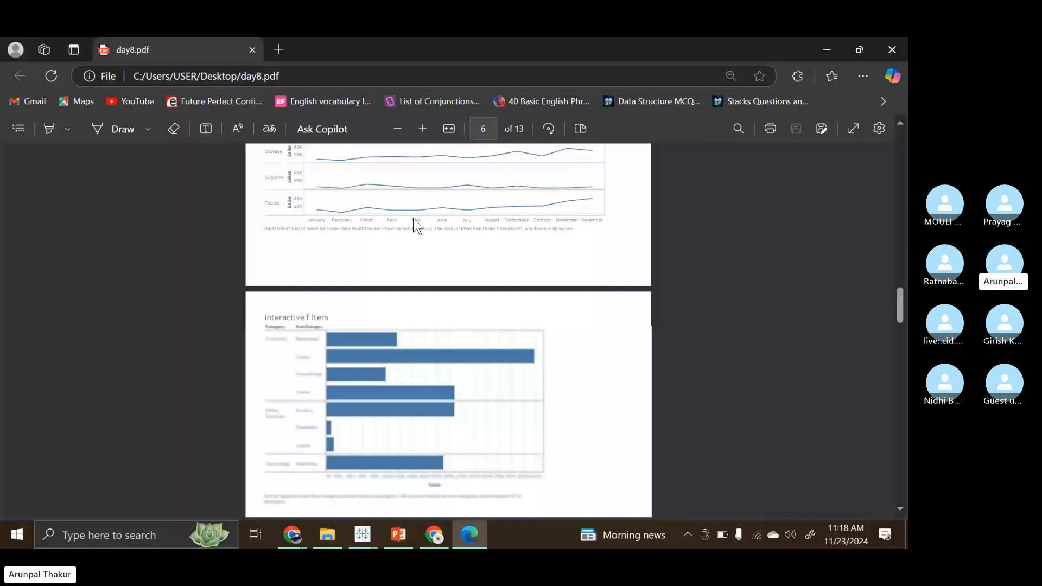
key(alt+F4)
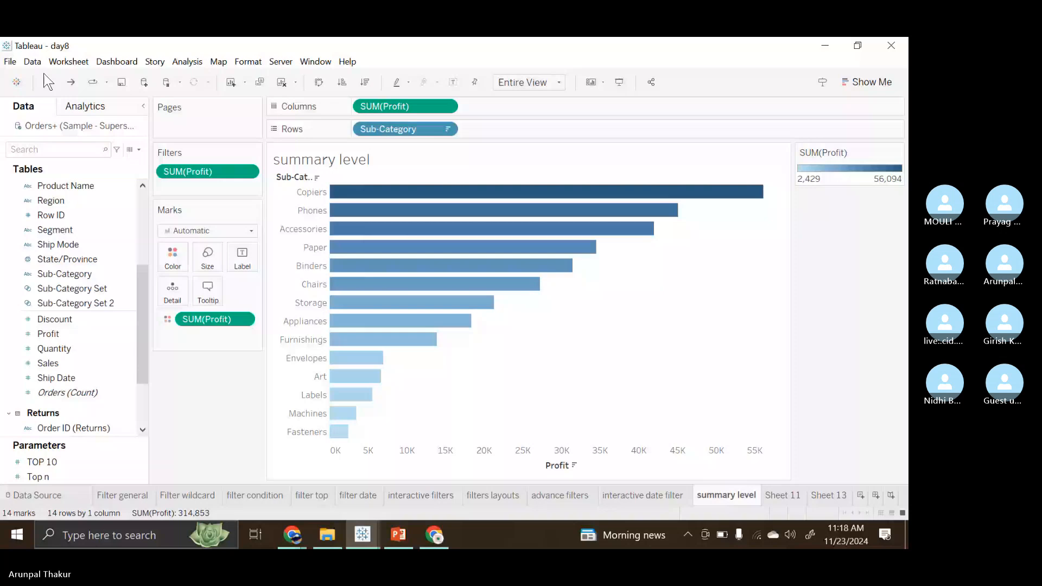
Export the summary level worksheet as a crosstab to Excel
click(12, 62)
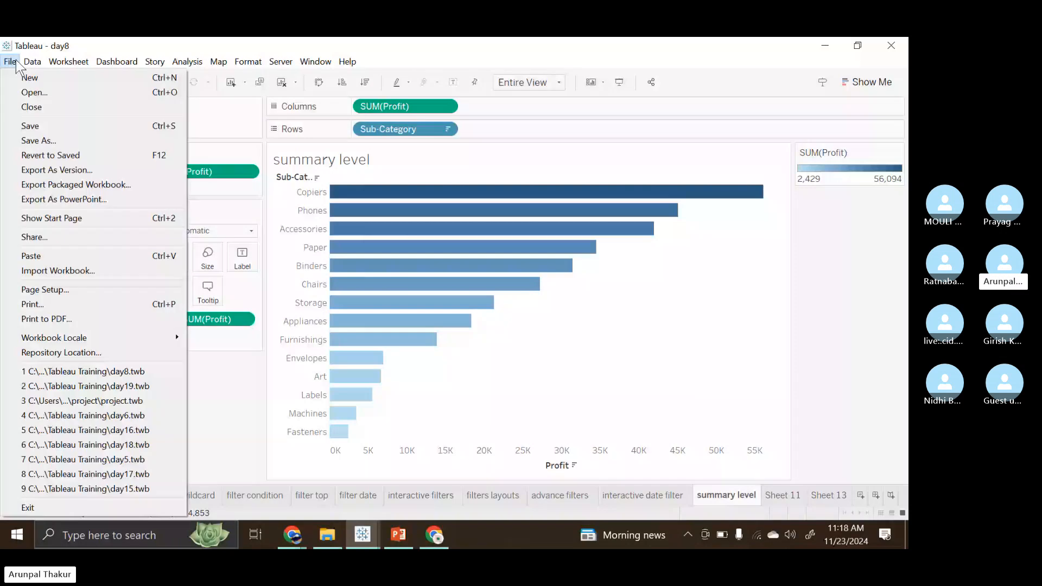
mouse_move(49, 64)
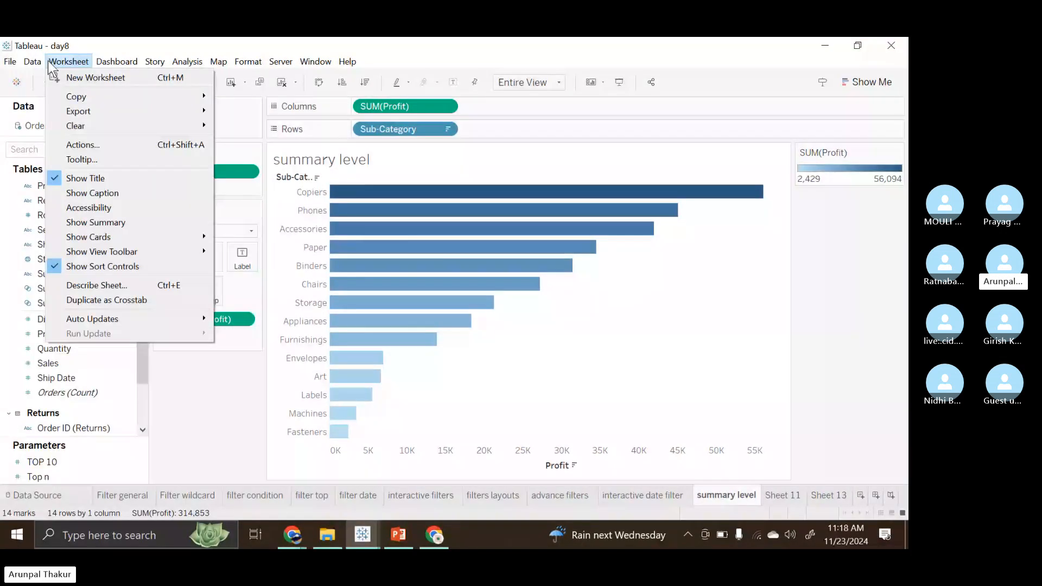
mouse_move(89, 110)
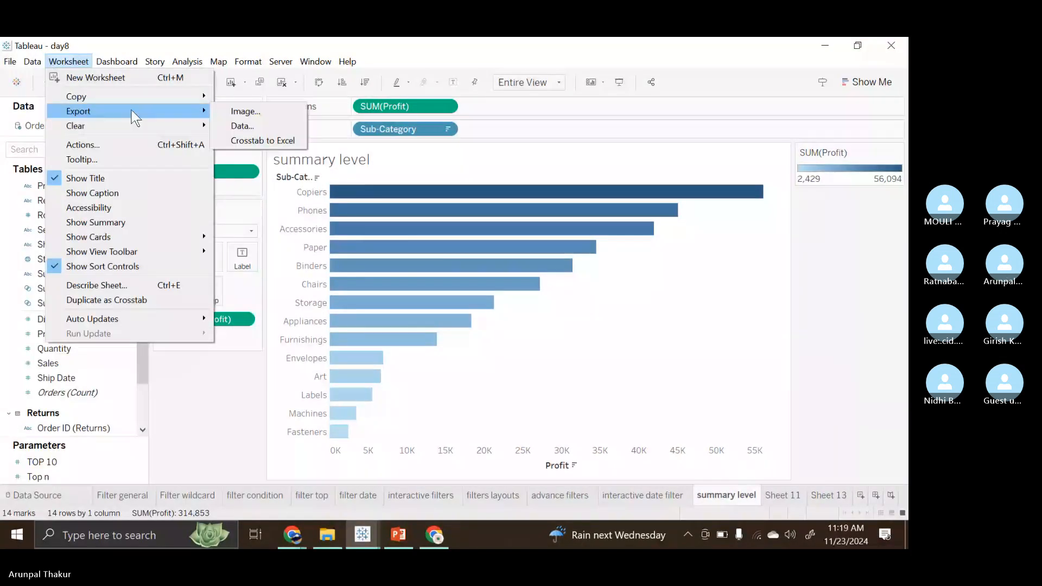
click(276, 145)
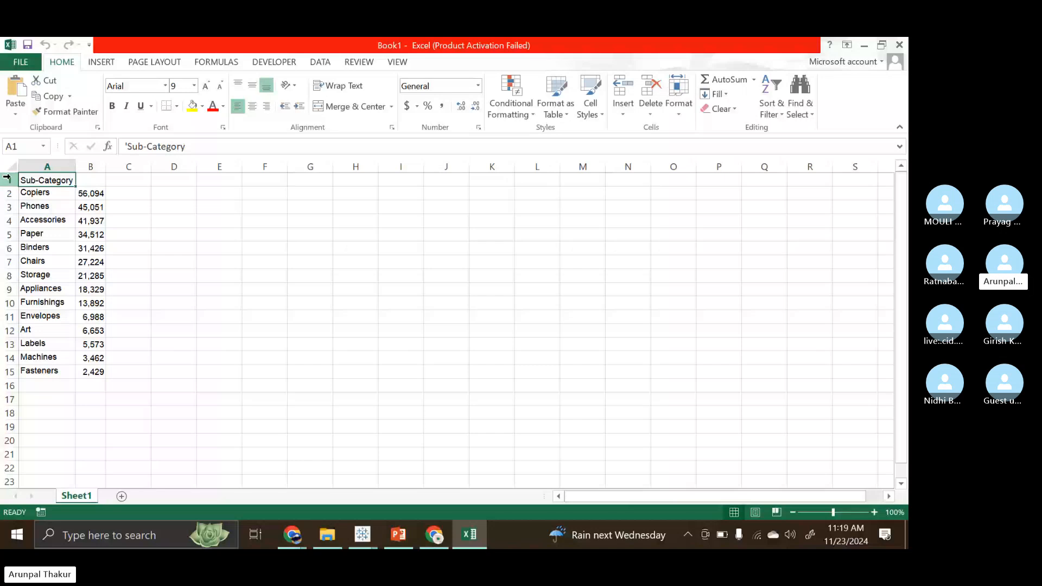
Examine the header row and sub-category rows of the exported crosstab, and close the Excel workbook without saving
click(7, 179)
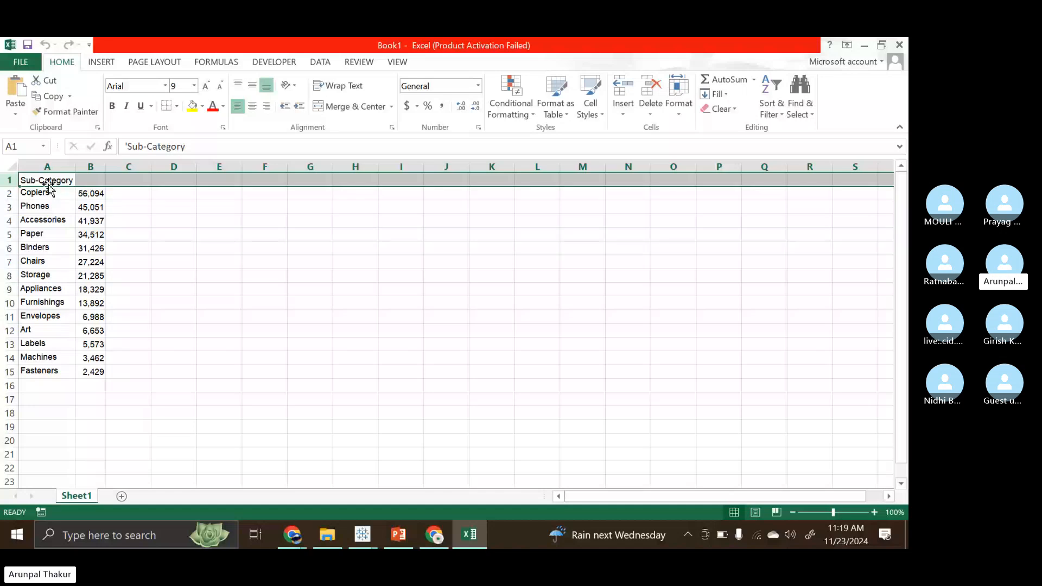
drag(49, 187, 107, 416)
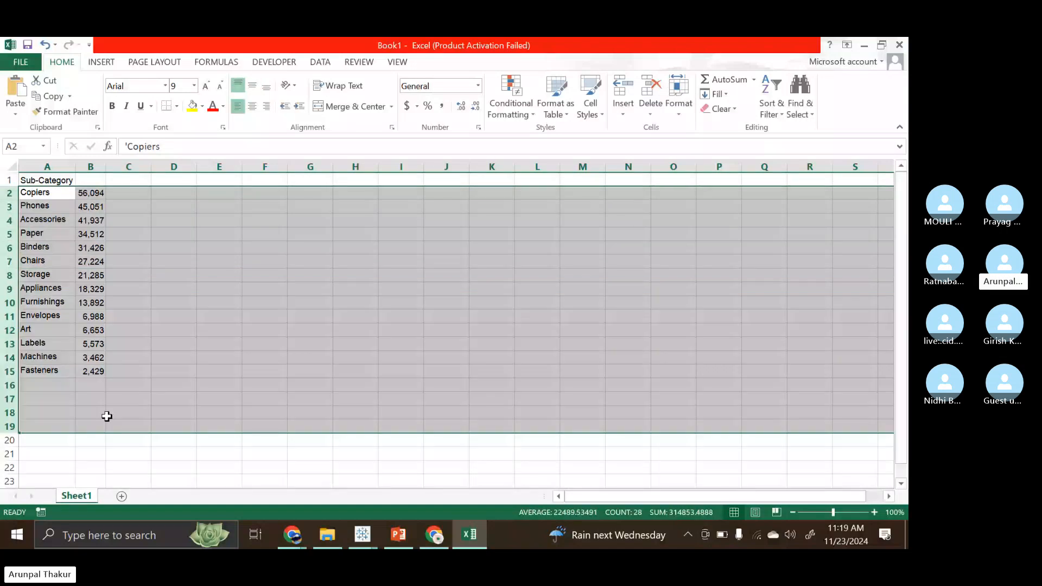
drag(46, 193, 45, 338)
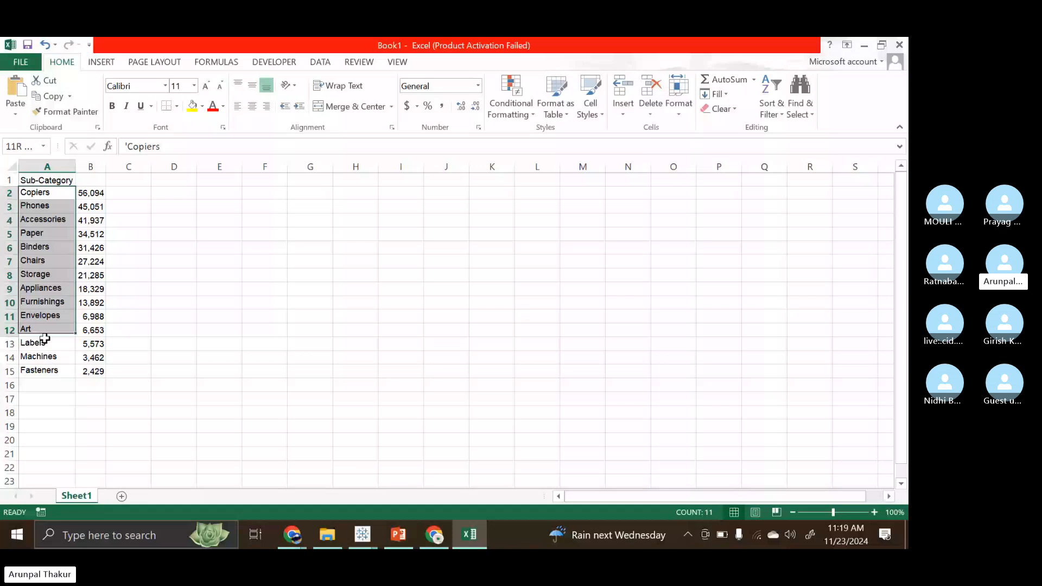
drag(45, 338, 45, 371)
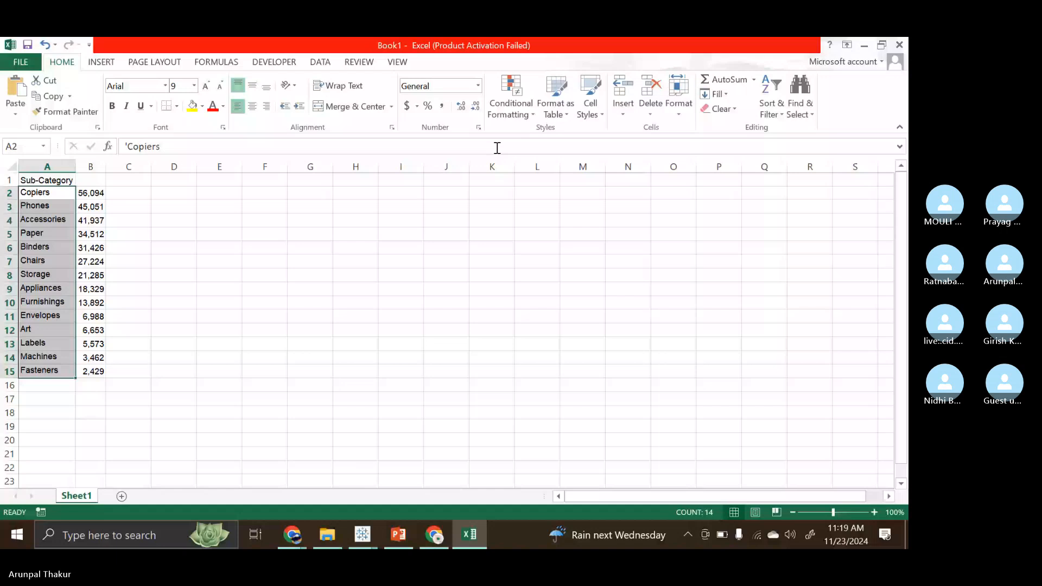
key(alt+F4)
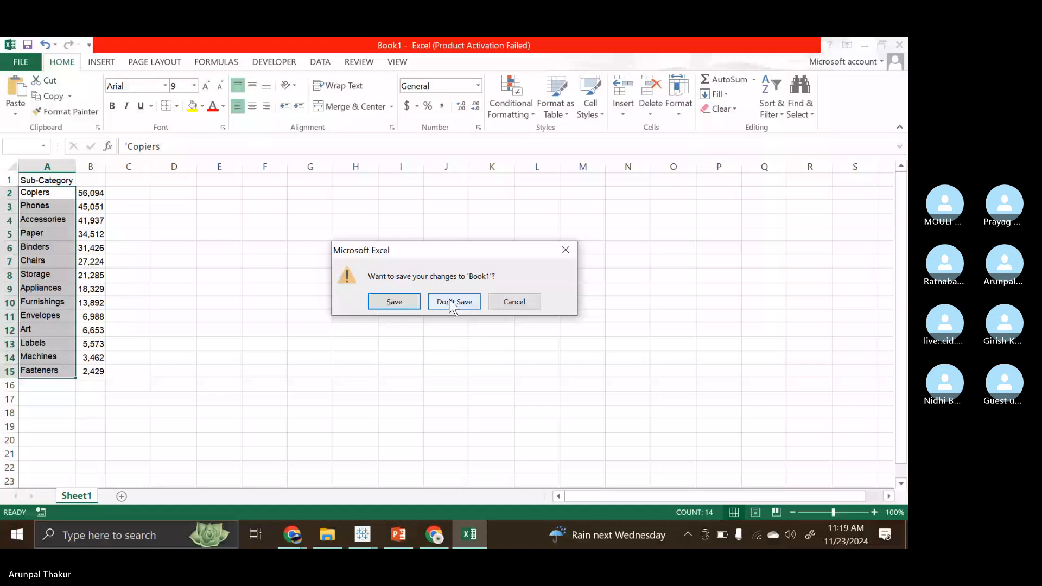
click(453, 305)
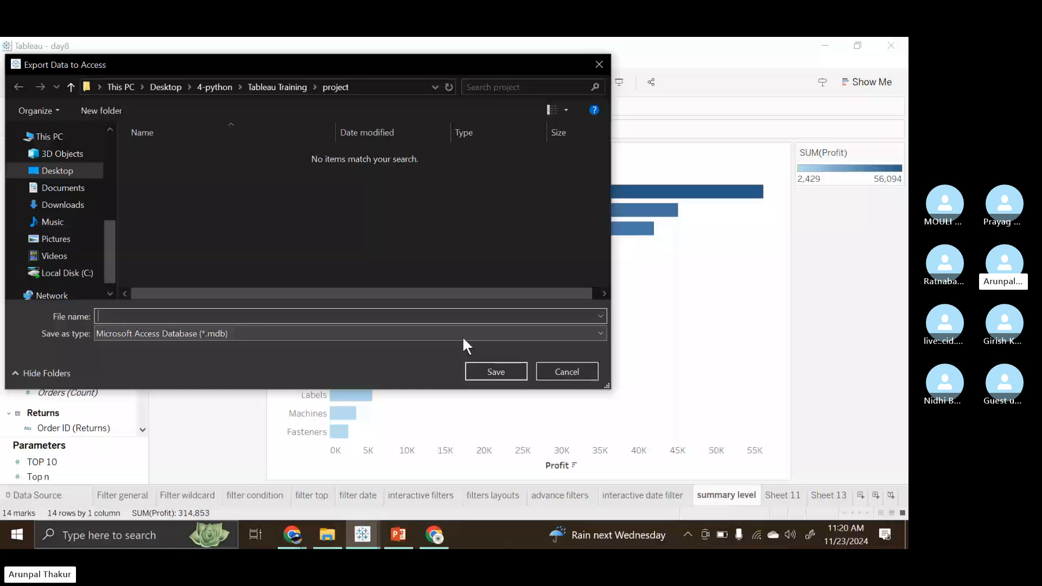
Cancel the Access data export and export the summary level sheet as an image with title, view, caption and color legend to the Desktop
key(Escape)
click(69, 61)
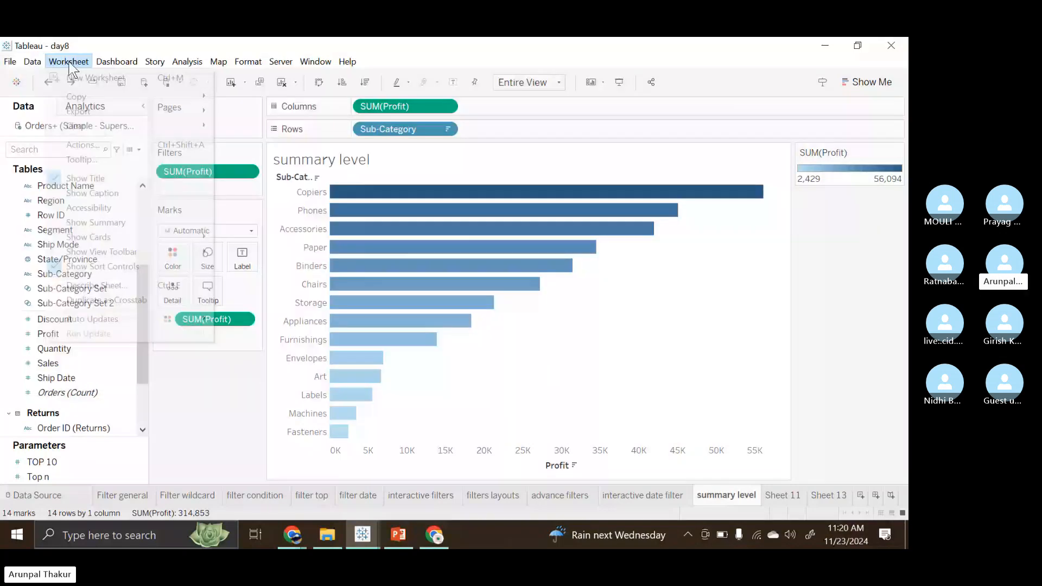
mouse_move(179, 111)
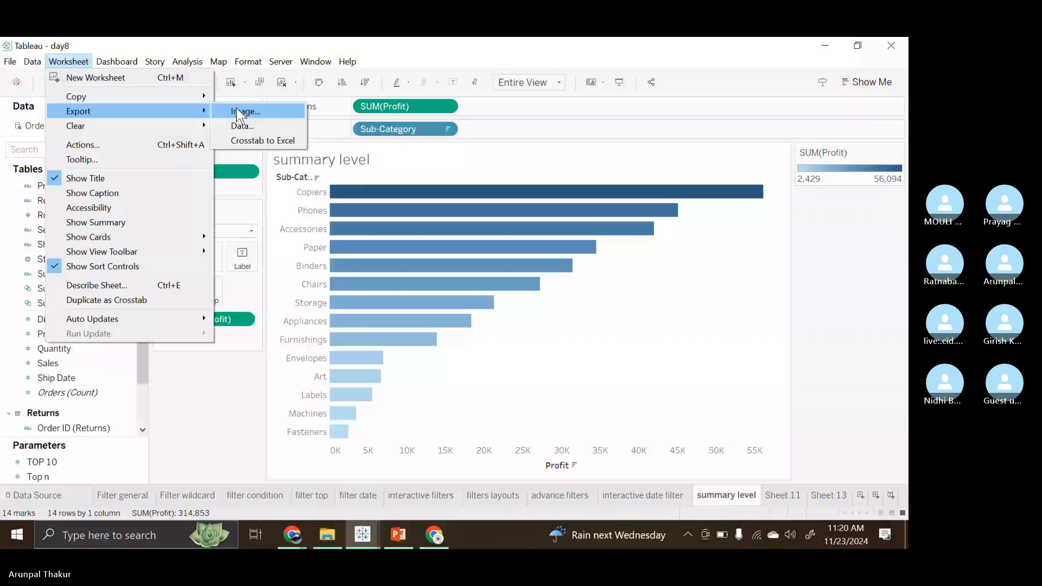
click(236, 110)
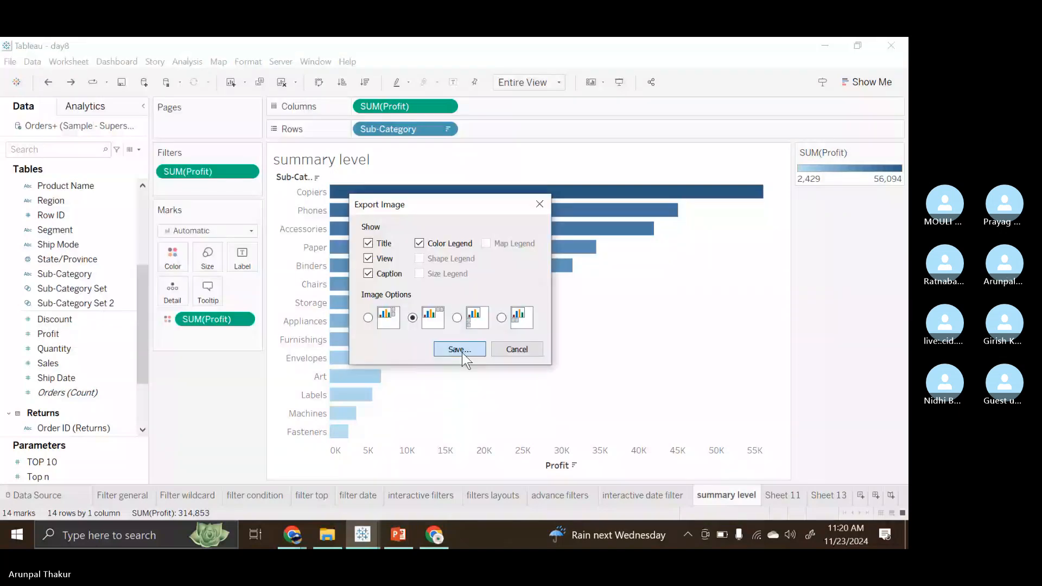
click(460, 350)
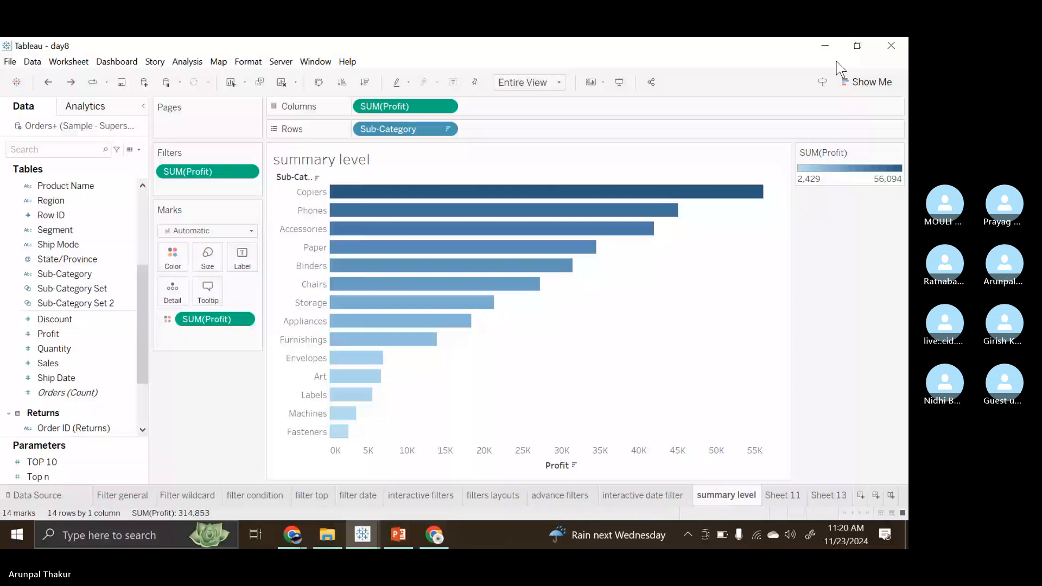
Review the exported summary level image from the desktop, close it, and return to the day8 workbook in Tableau
click(824, 45)
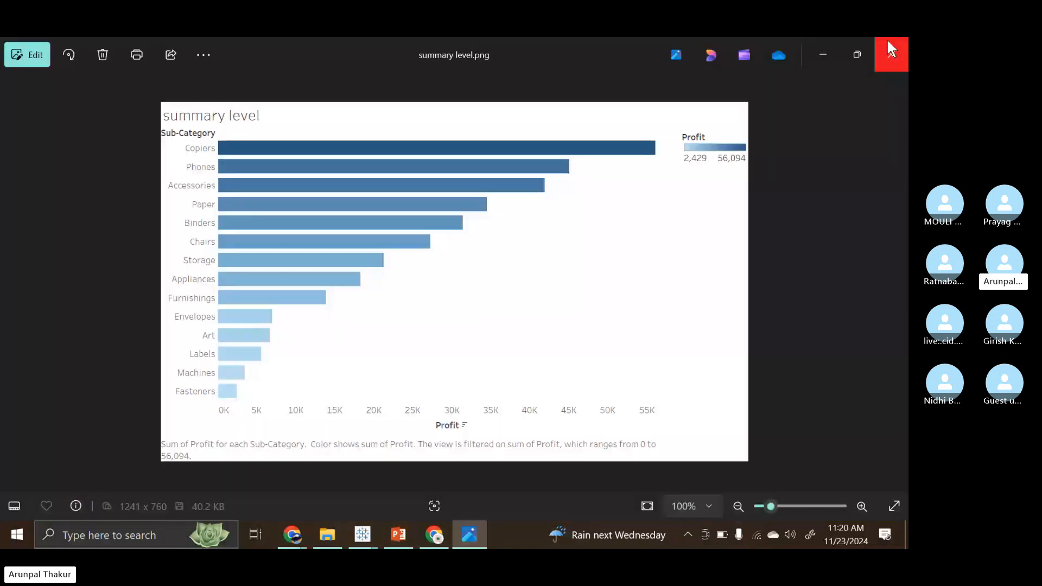
click(888, 44)
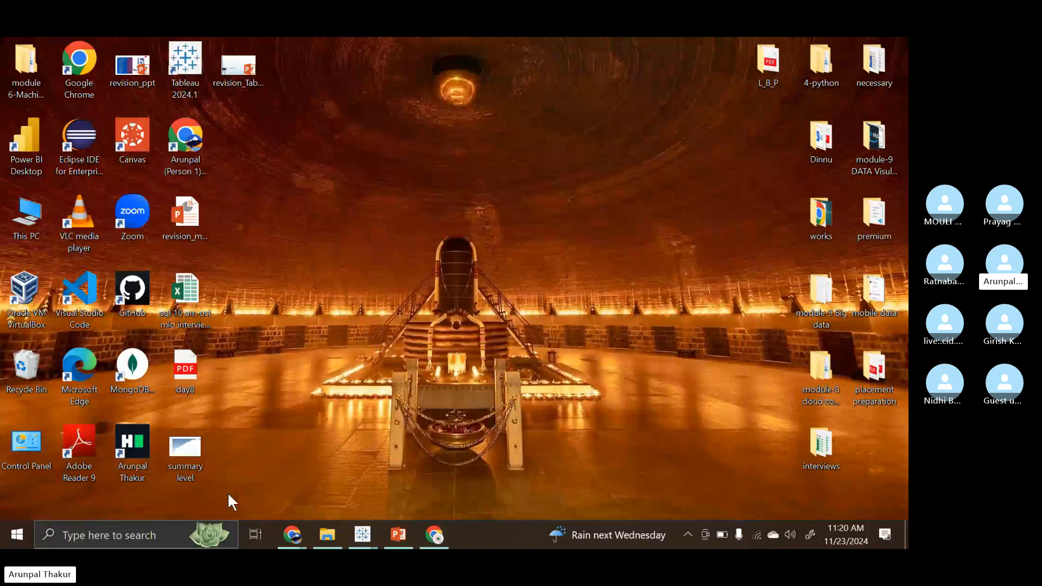
mouse_move(363, 534)
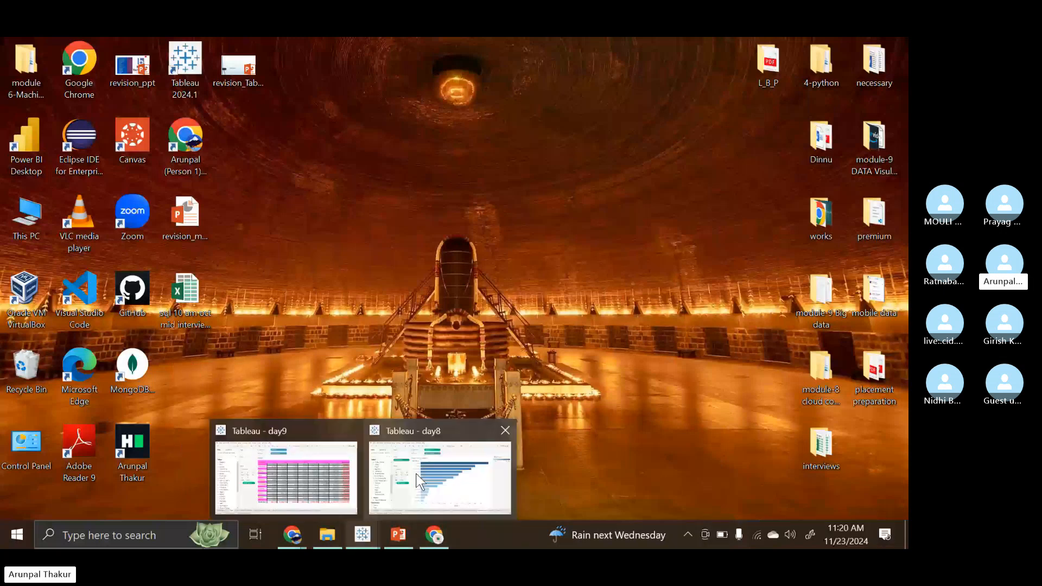
click(419, 481)
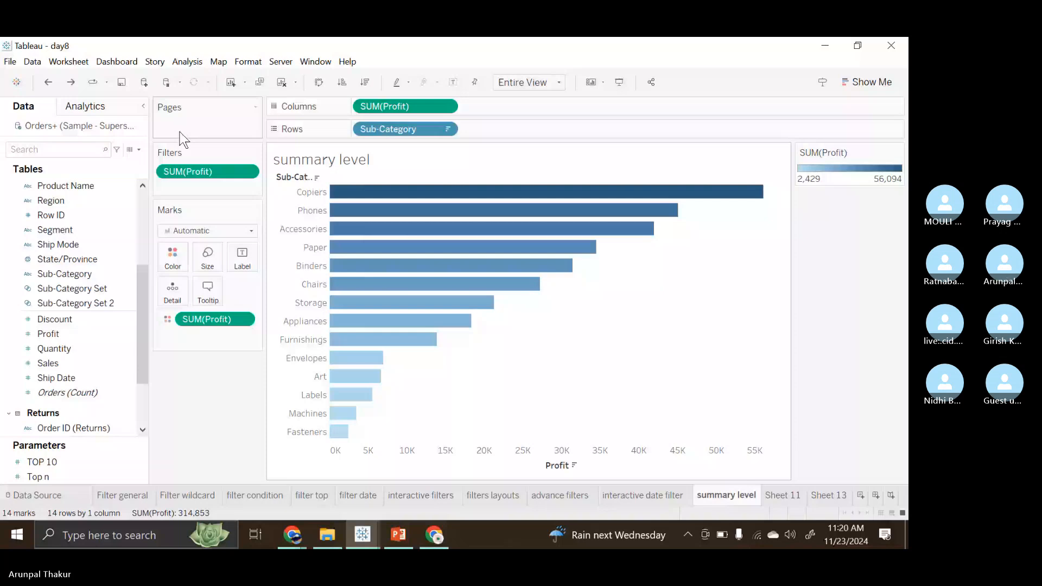
Copy the summary level worksheet to the clipboard as an image
click(69, 61)
mouse_move(200, 96)
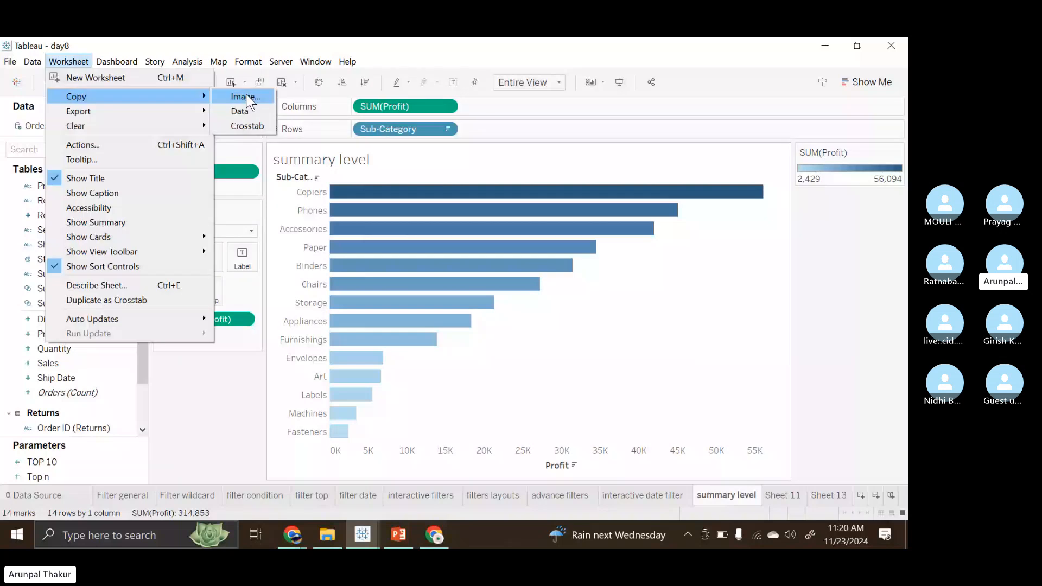
click(246, 97)
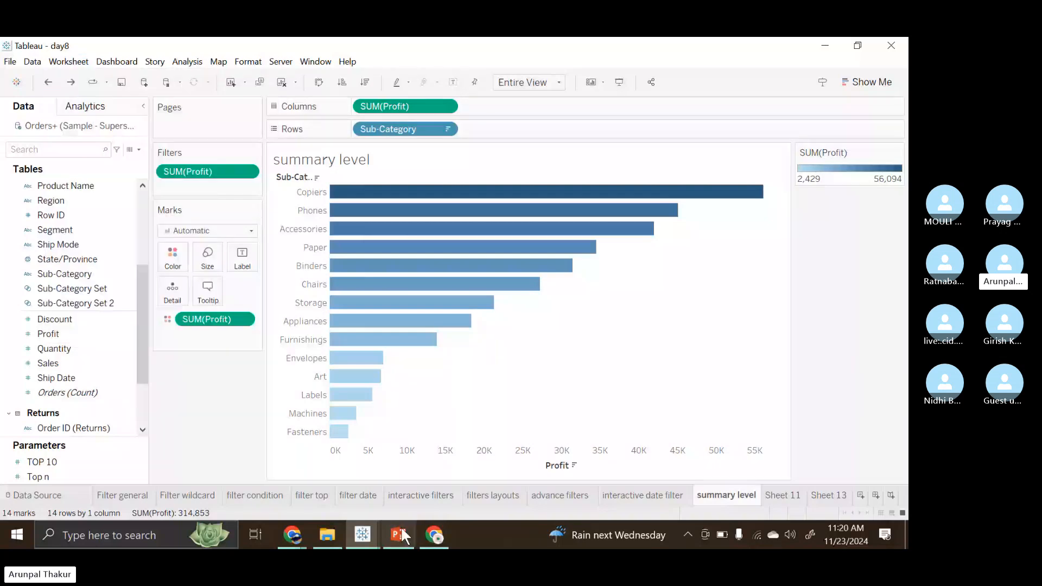
Switch to PowerPoint, paste the copied chart image onto a new slide after the Exporting options slide, and cut the picture
click(403, 534)
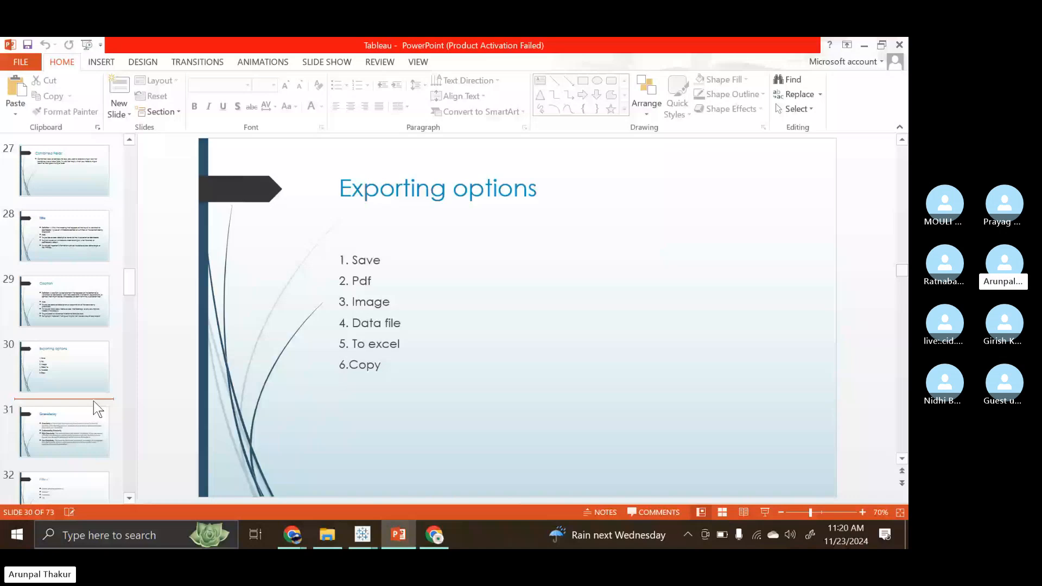
key(ctrl+v)
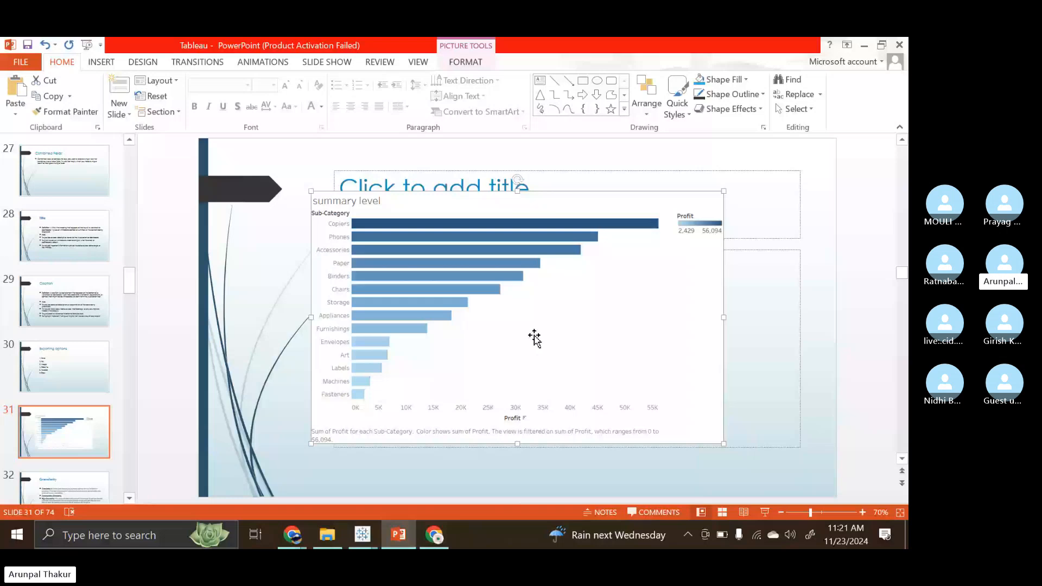
right_click(655, 365)
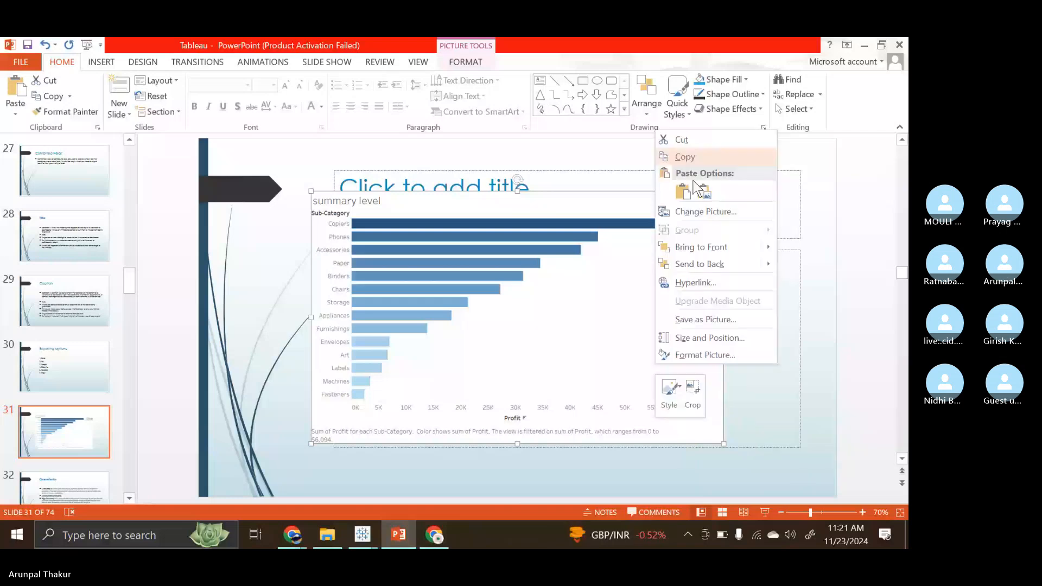
click(682, 140)
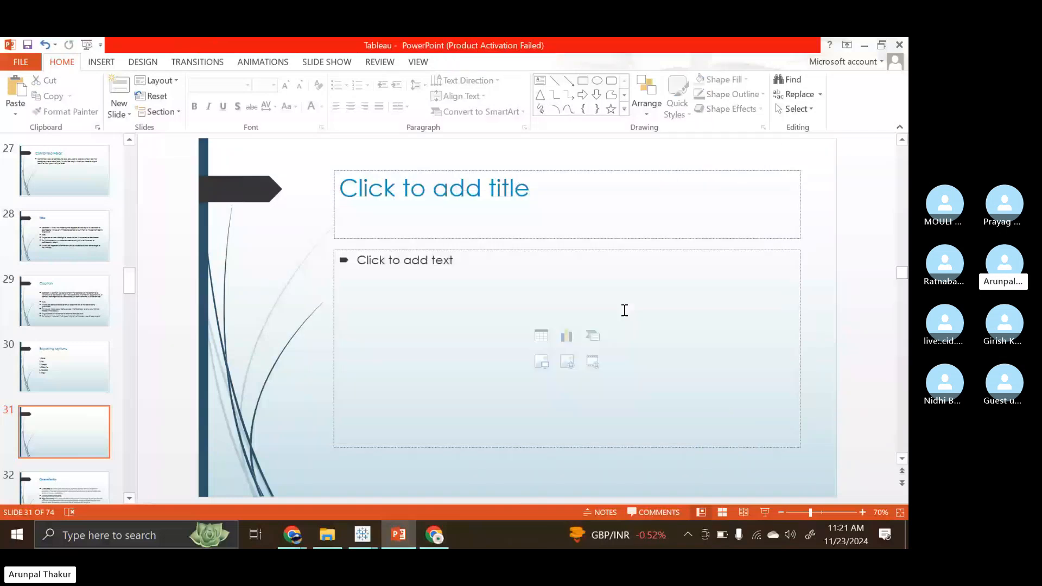
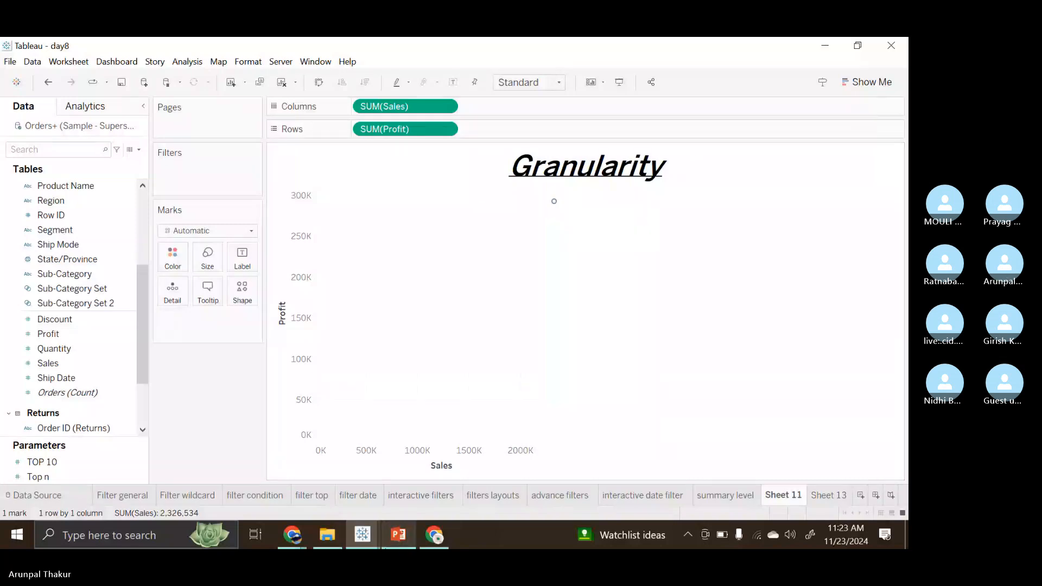
Consult the Granularity slide in the PowerPoint slide show, return to the day8 workbook in Tableau, and color the scatter plot by Category
mouse_move(399, 534)
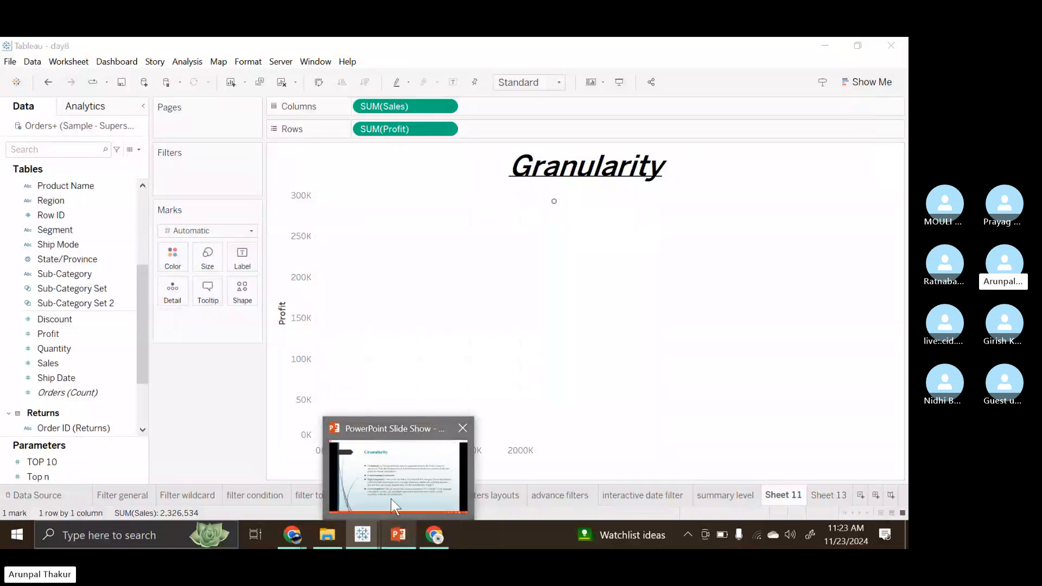
click(391, 498)
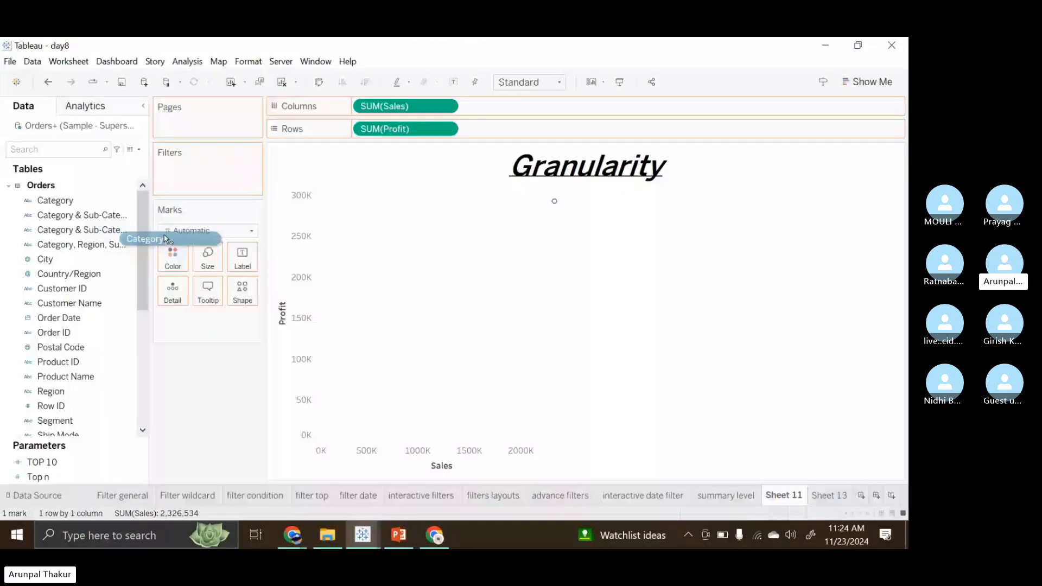
drag(165, 239, 179, 251)
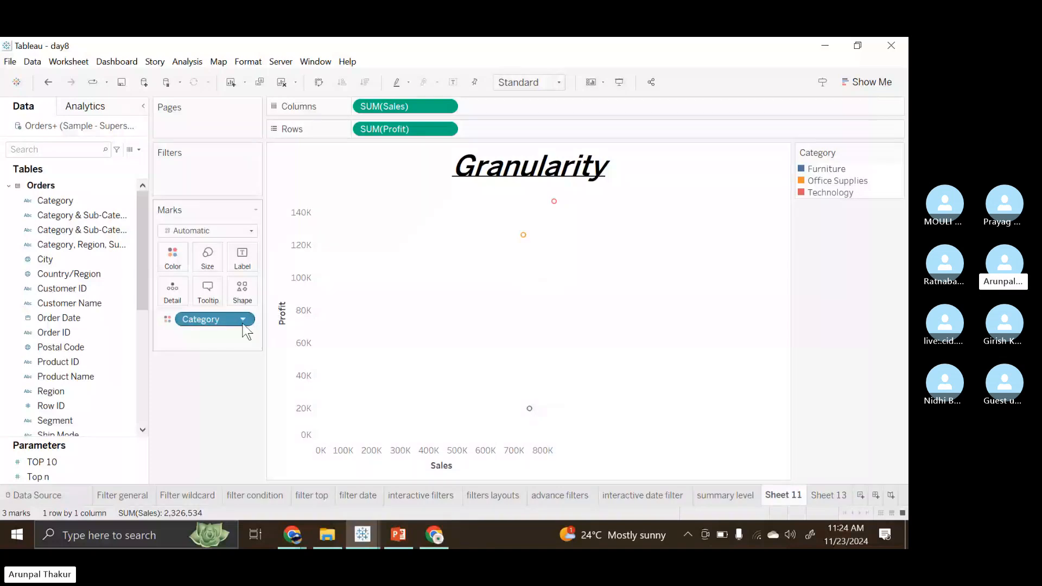
Remove Category from the marks and color the Granularity scatter plot by Sub-Category
drag(247, 331, 67, 359)
click(67, 358)
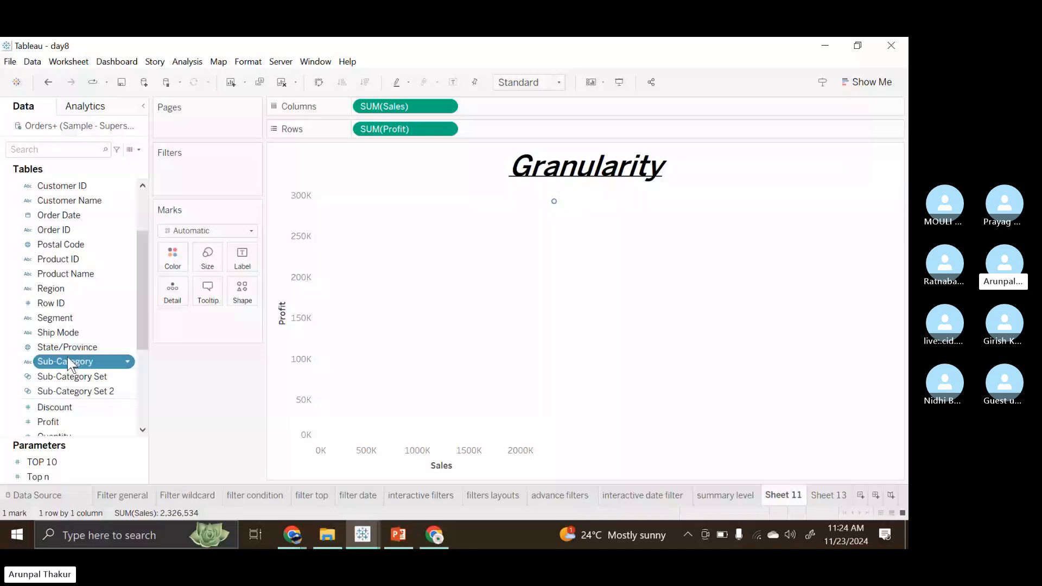
drag(69, 361, 172, 258)
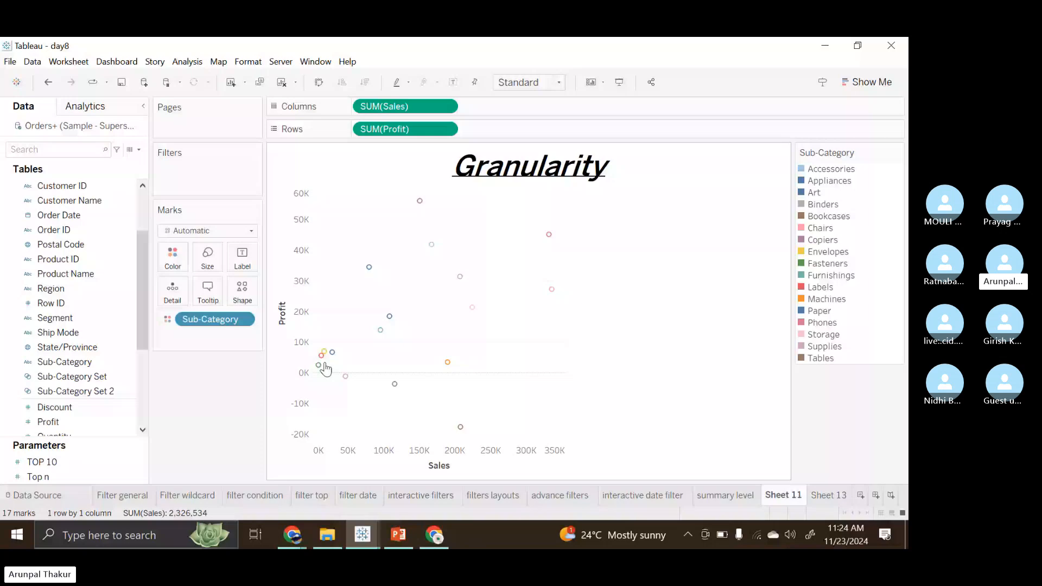
Try coloring the Granularity scatter plot by Product Name, and return the color to Sub-Category
drag(214, 319, 94, 330)
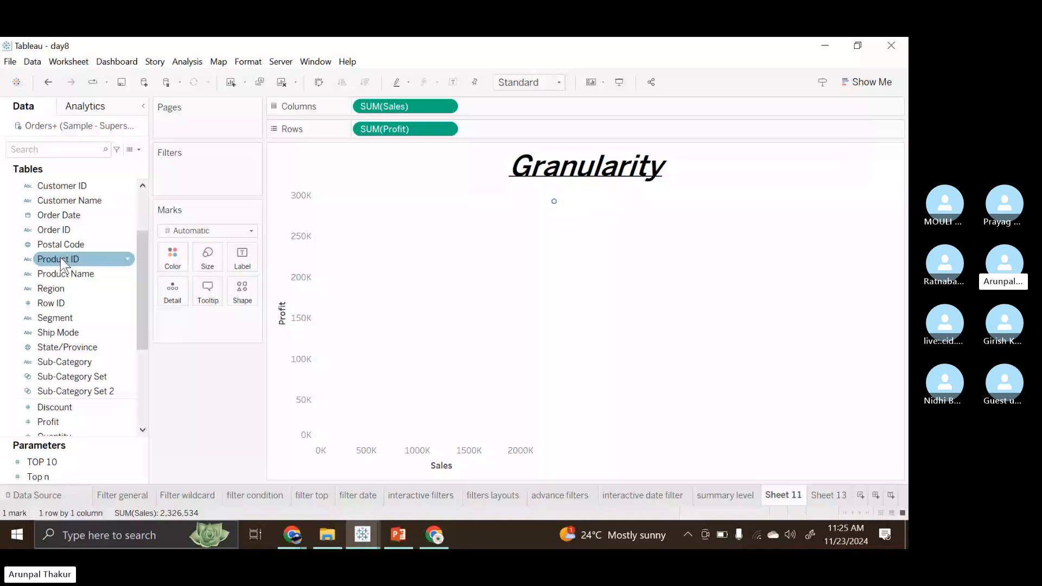
drag(65, 273, 172, 257)
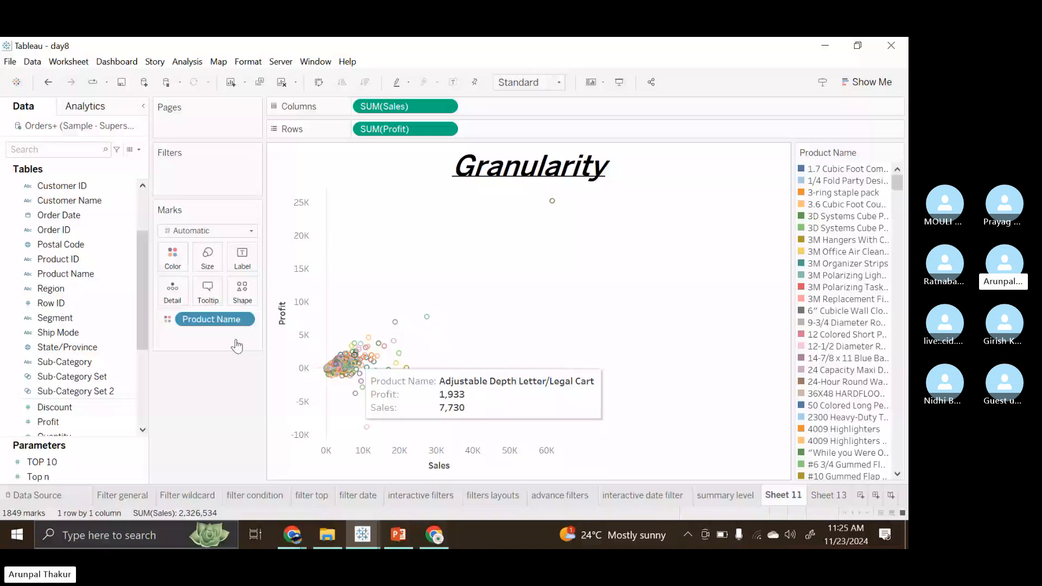
drag(234, 319, 173, 256)
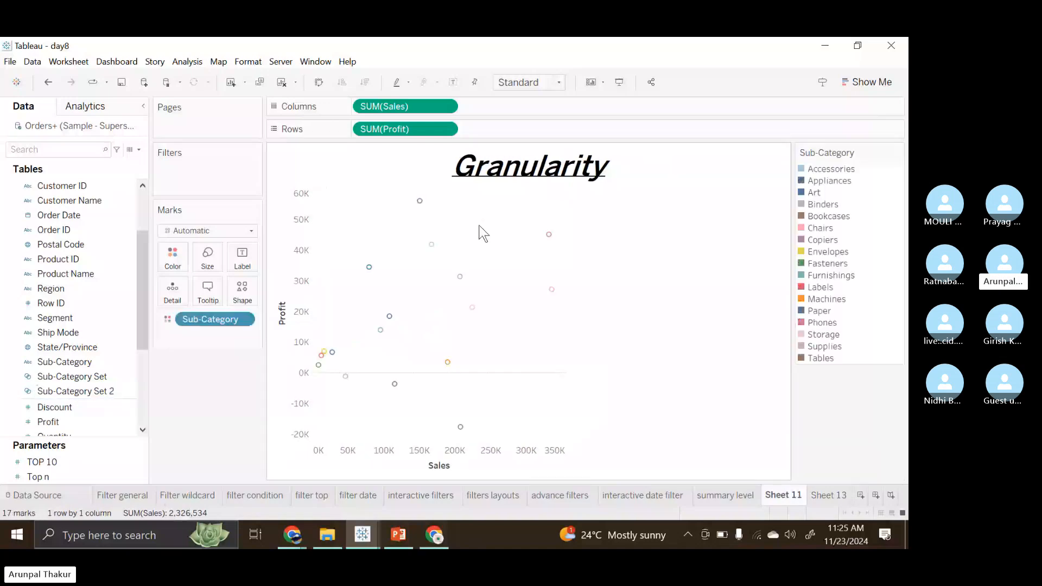
Switch to the PowerPoint slide show and advance from the Granularity slide to the Charts slide
mouse_move(342, 378)
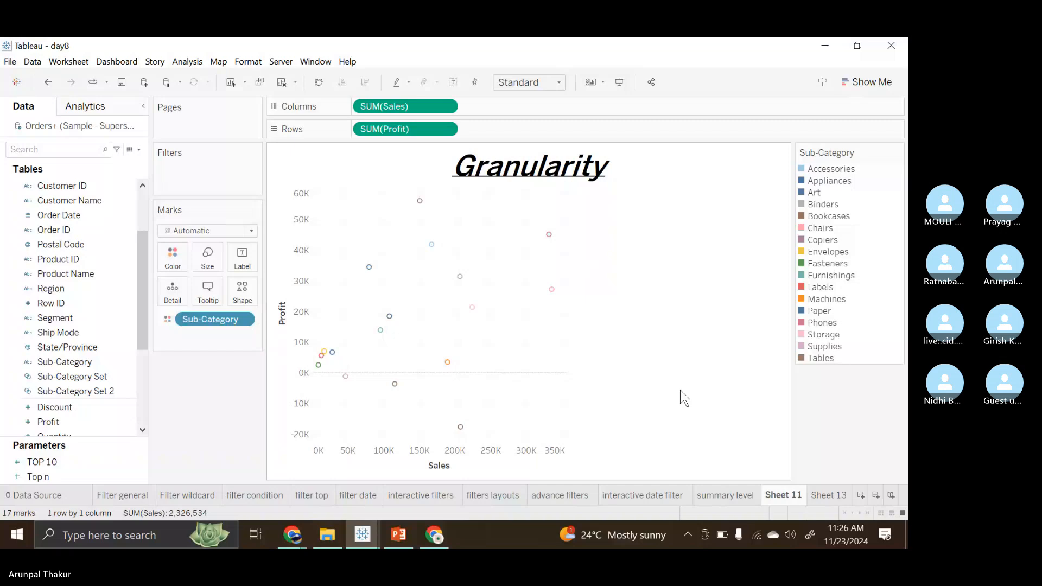
click(400, 542)
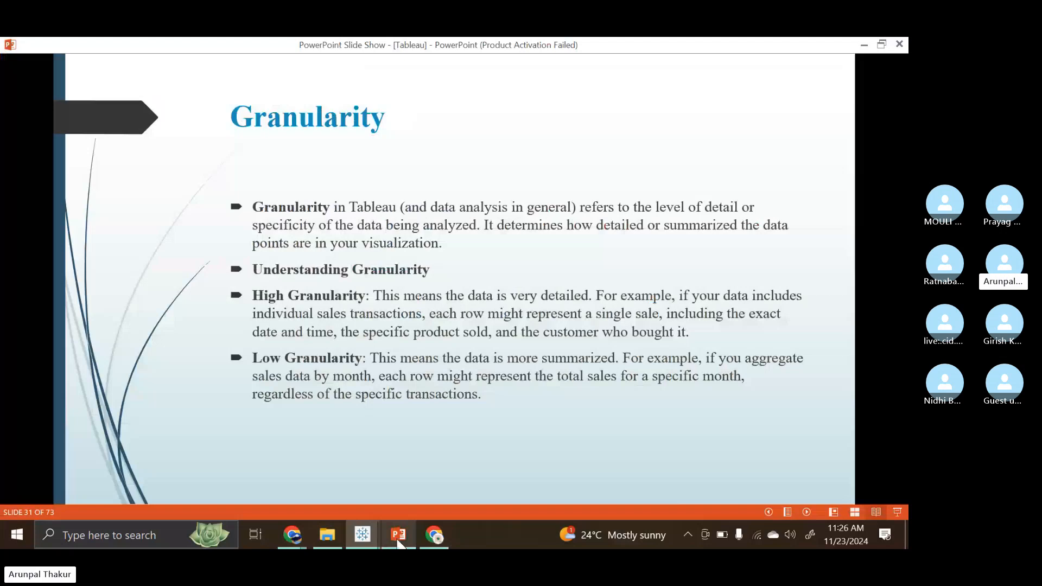
key(Right)
key(Right)
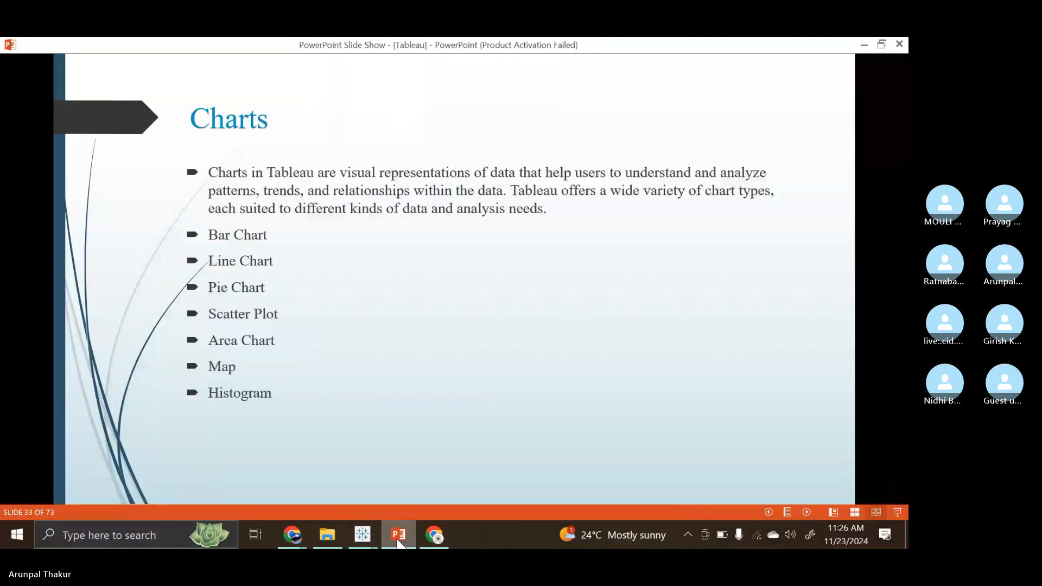
Switch to the day9 workbook in Tableau and clear the contents and formatting of Sheet 9
mouse_move(447, 531)
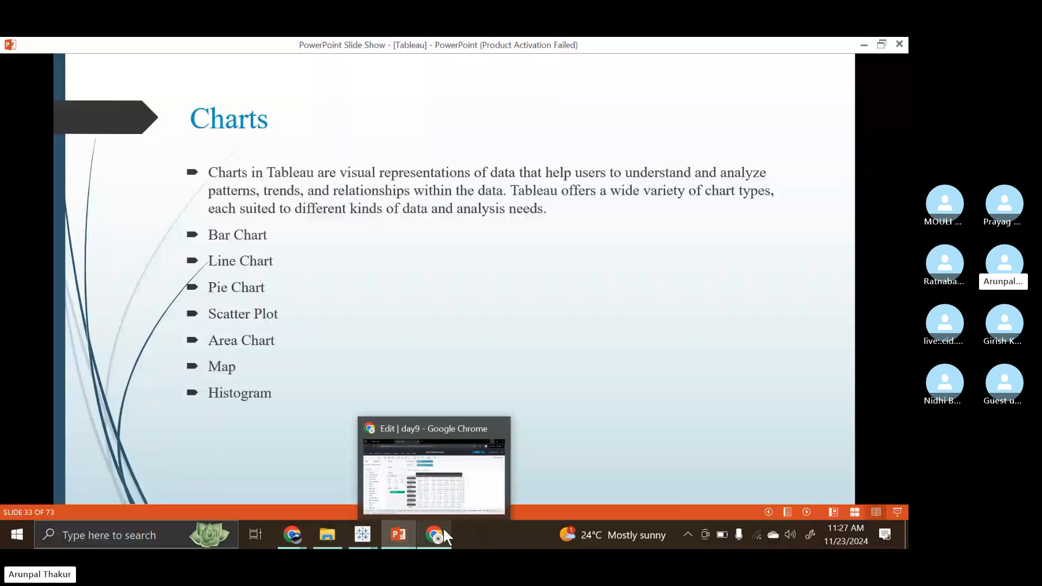
mouse_move(370, 529)
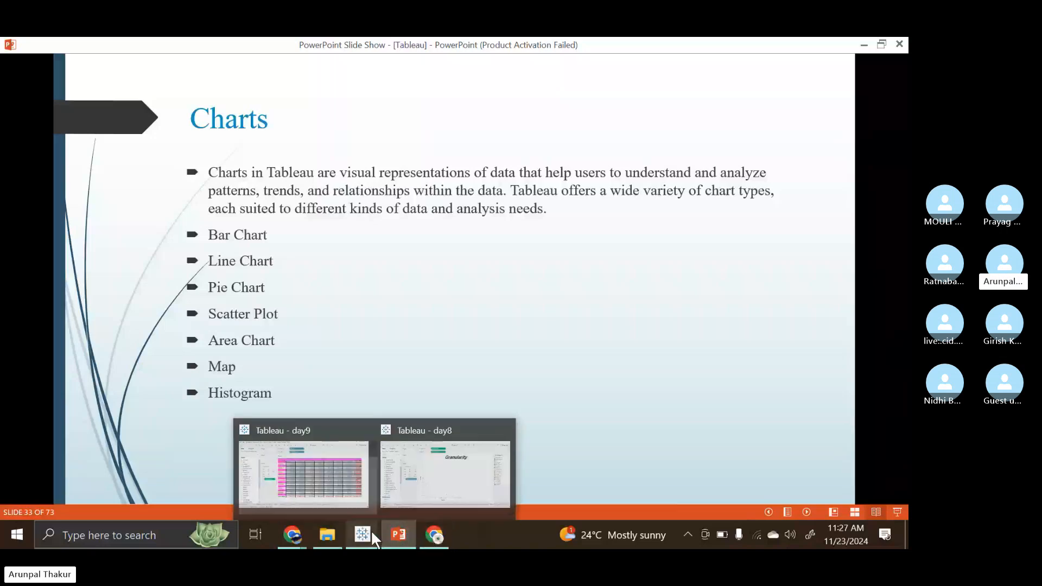
click(334, 474)
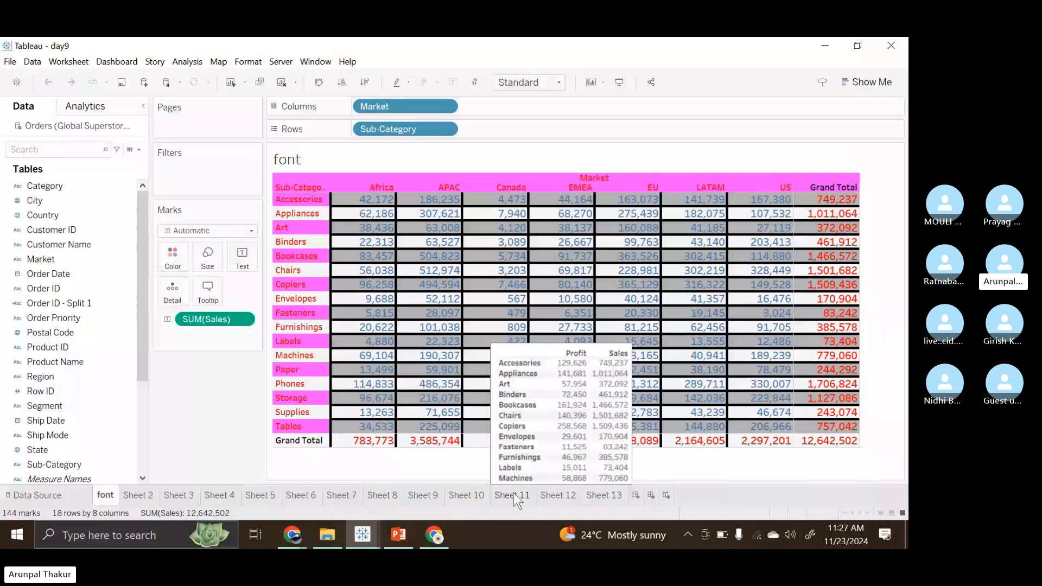
click(423, 495)
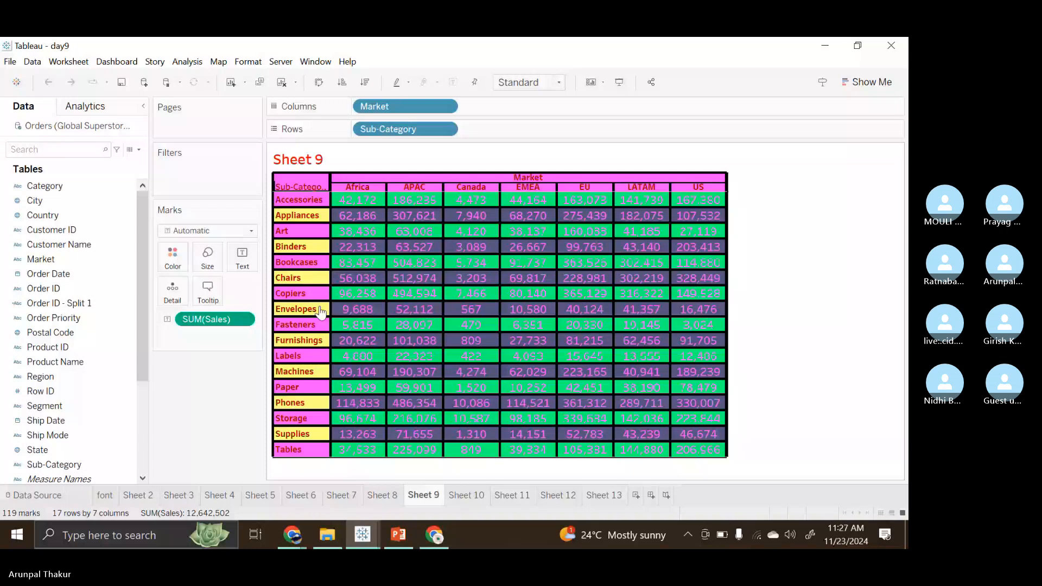
click(284, 84)
Build a text table on Sheet 9 with Sub-Category in rows, Market in columns and Sales as the text
scroll(63, 424, down, 2)
drag(63, 434, 335, 134)
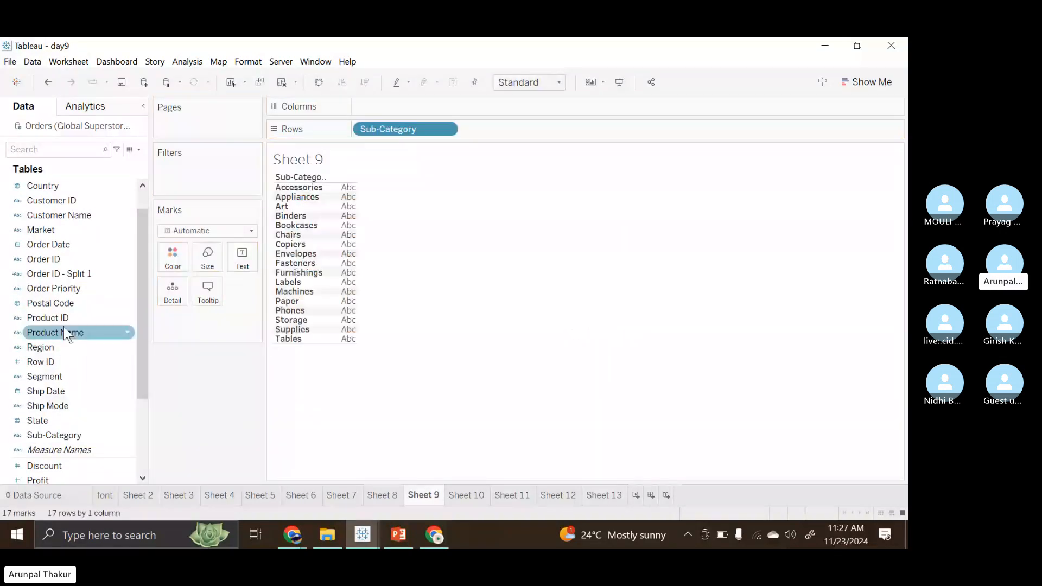
click(57, 232)
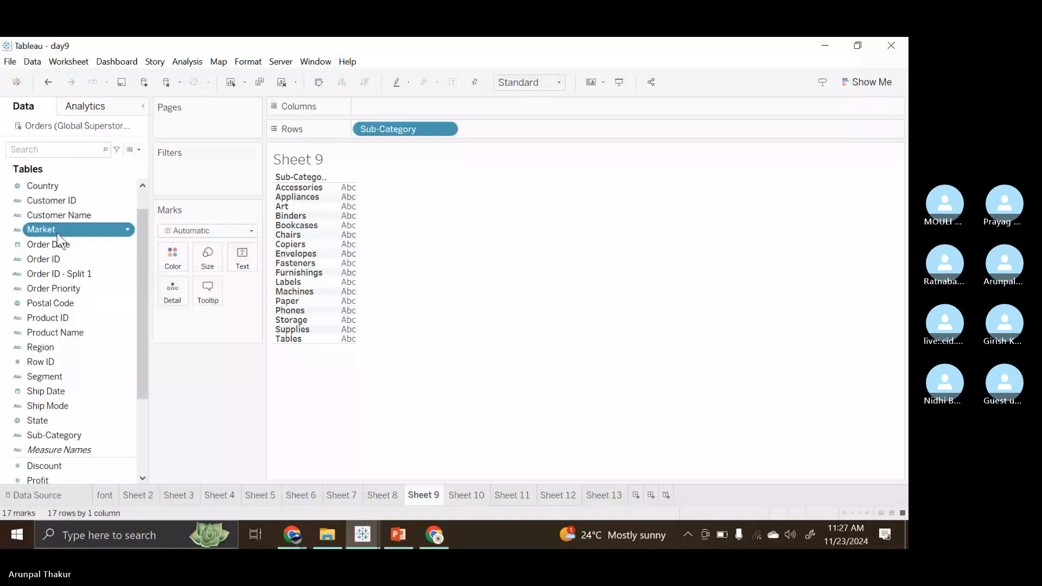
drag(59, 239, 380, 106)
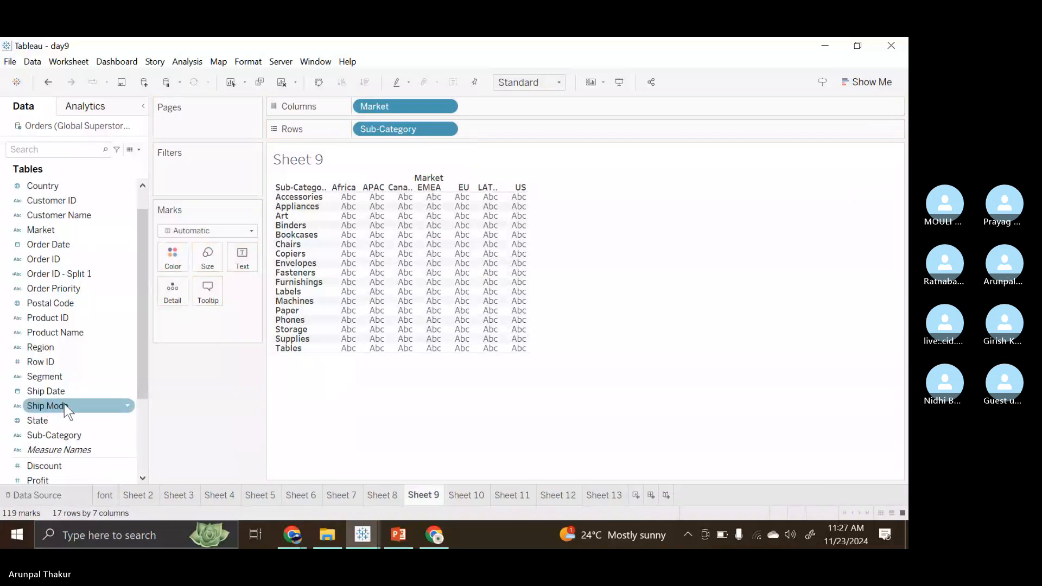
scroll(64, 404, down, 3)
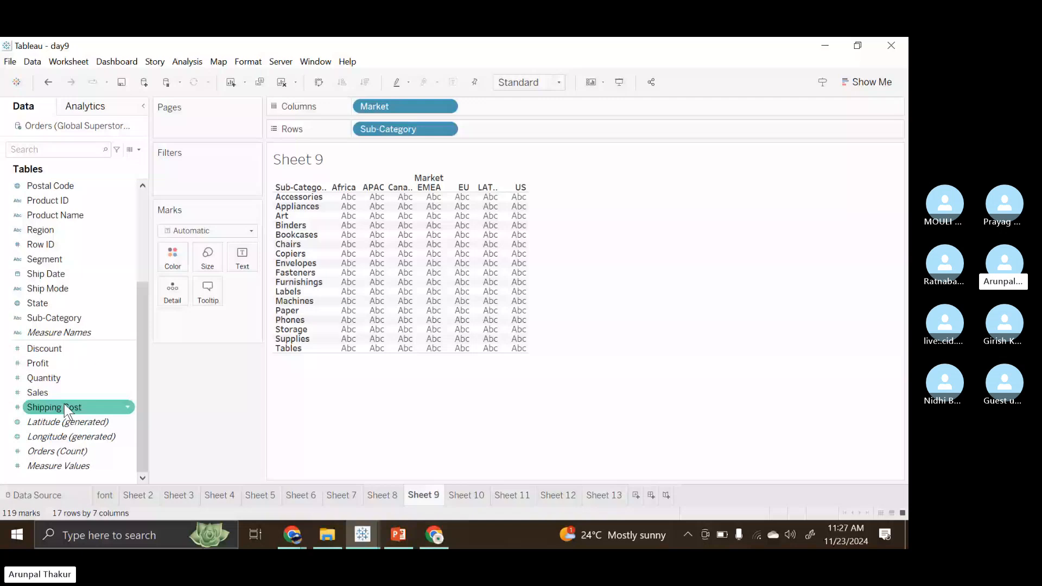
drag(38, 393, 242, 254)
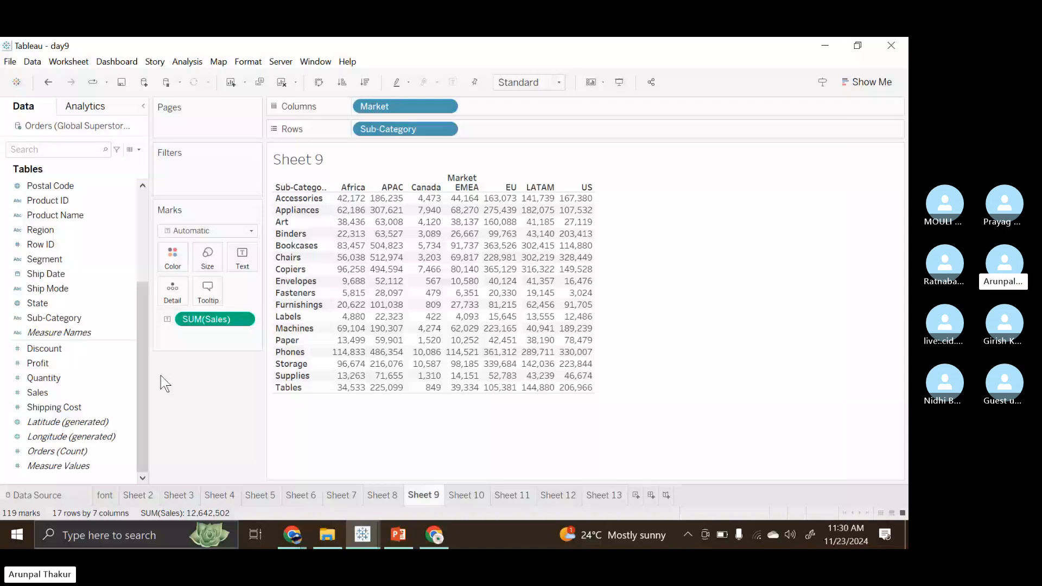
Check the Skype call in Chrome and return to the day9 workbook in Tableau
mouse_move(292, 534)
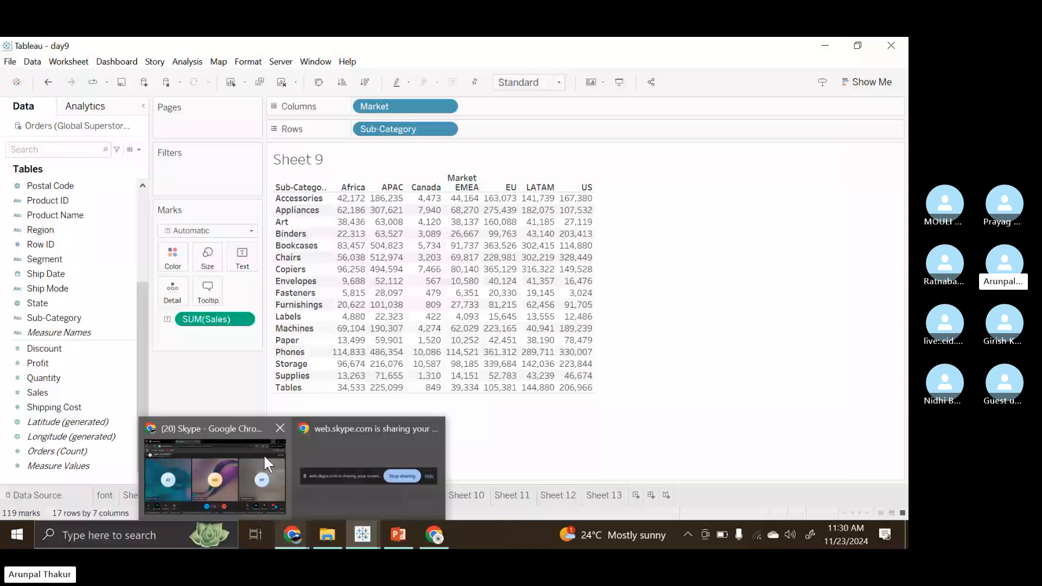
click(264, 457)
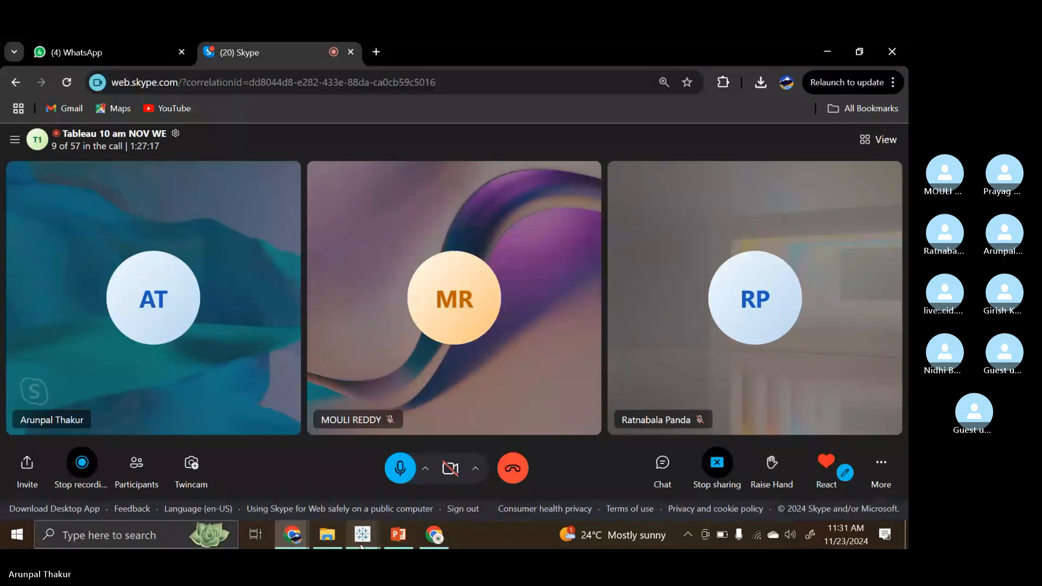
click(362, 535)
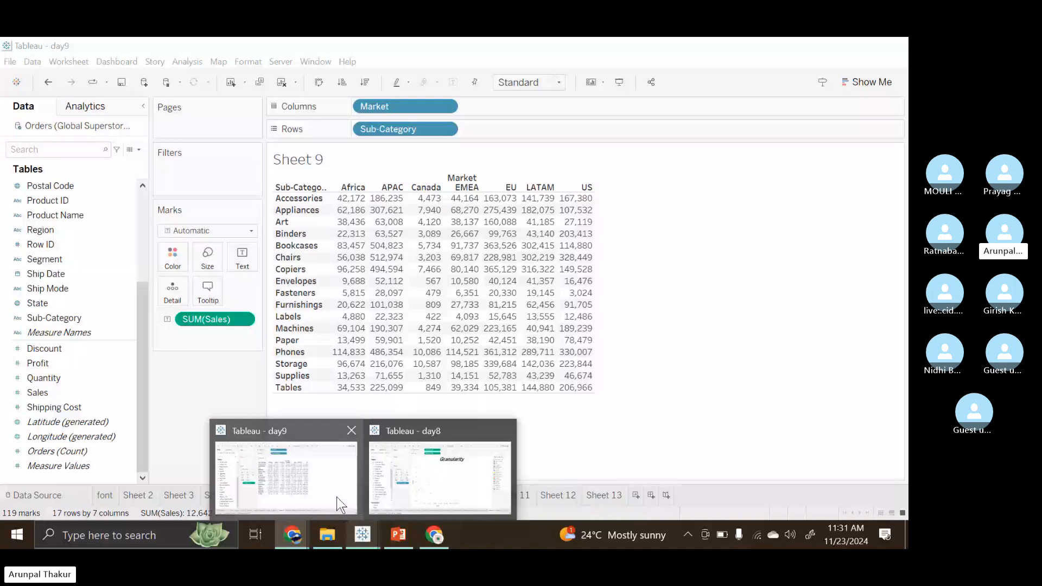
click(337, 497)
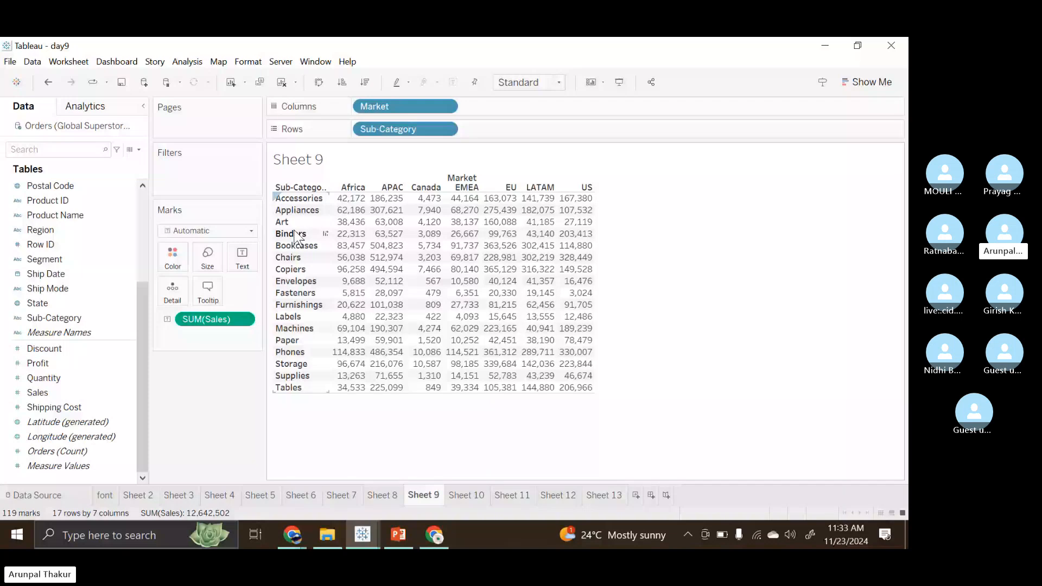
Open the font formatting options for Sheet 9
click(249, 63)
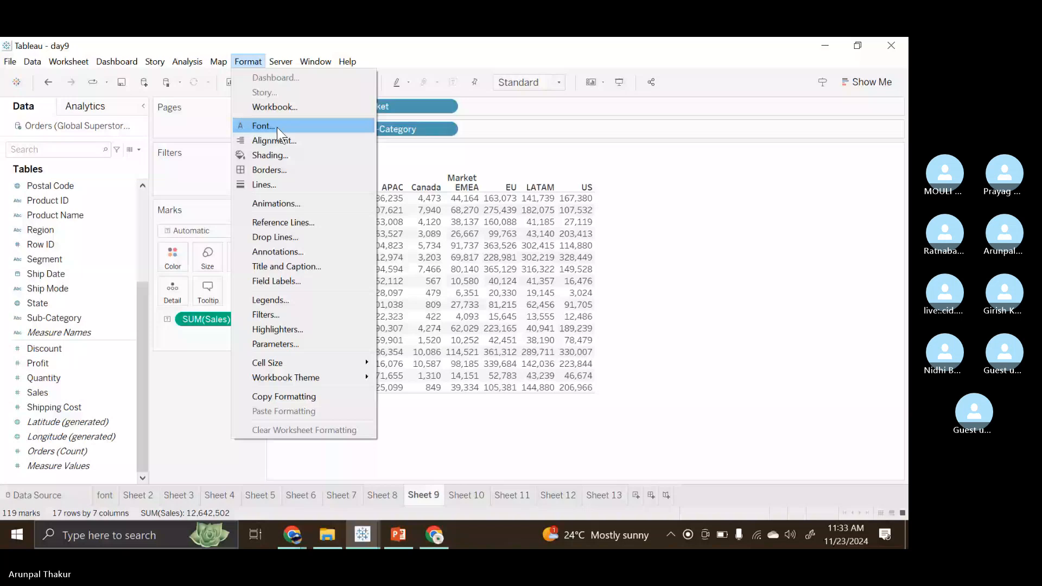
key(Escape)
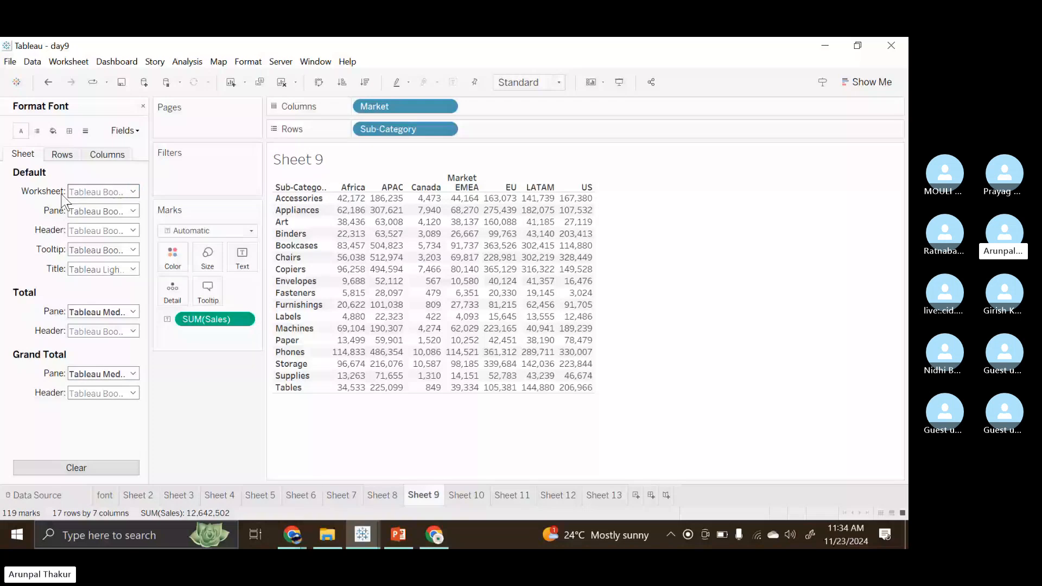
Try red as the default font color for the whole worksheet, and undo it
click(137, 189)
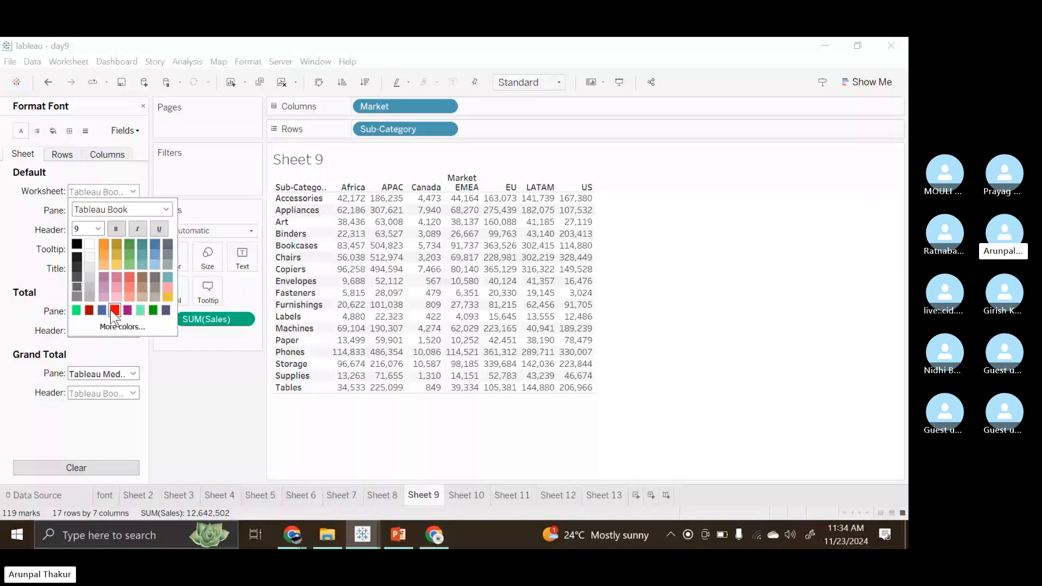
click(114, 311)
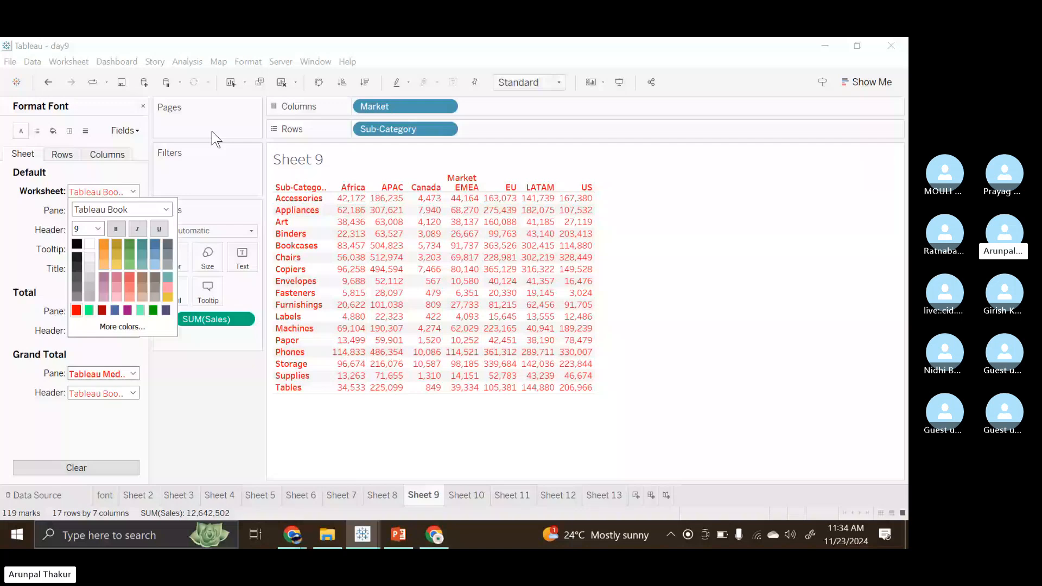
key(Escape)
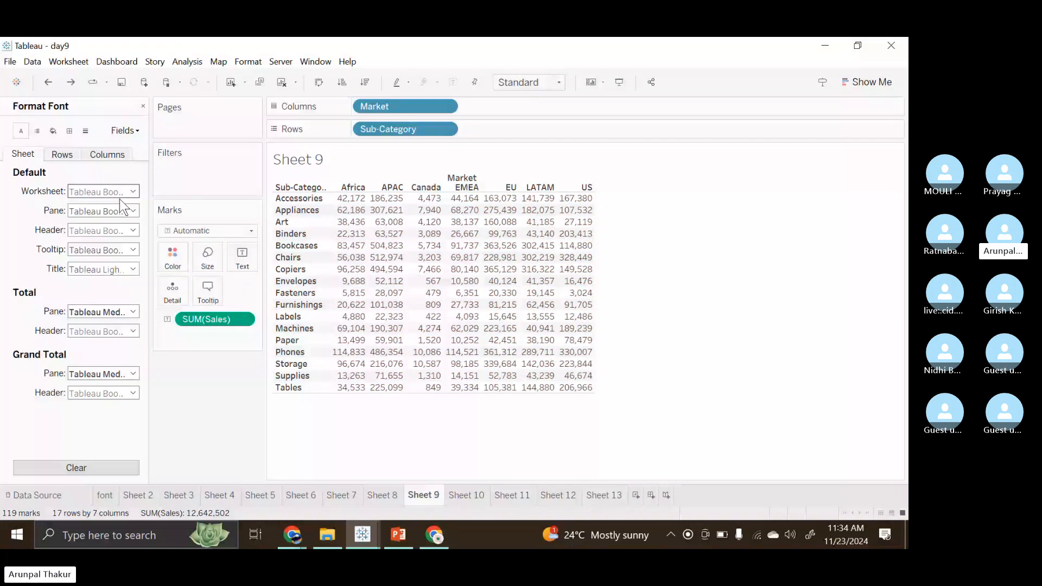
Set the default pane font color to dark red so only the table's values are recolored
click(119, 210)
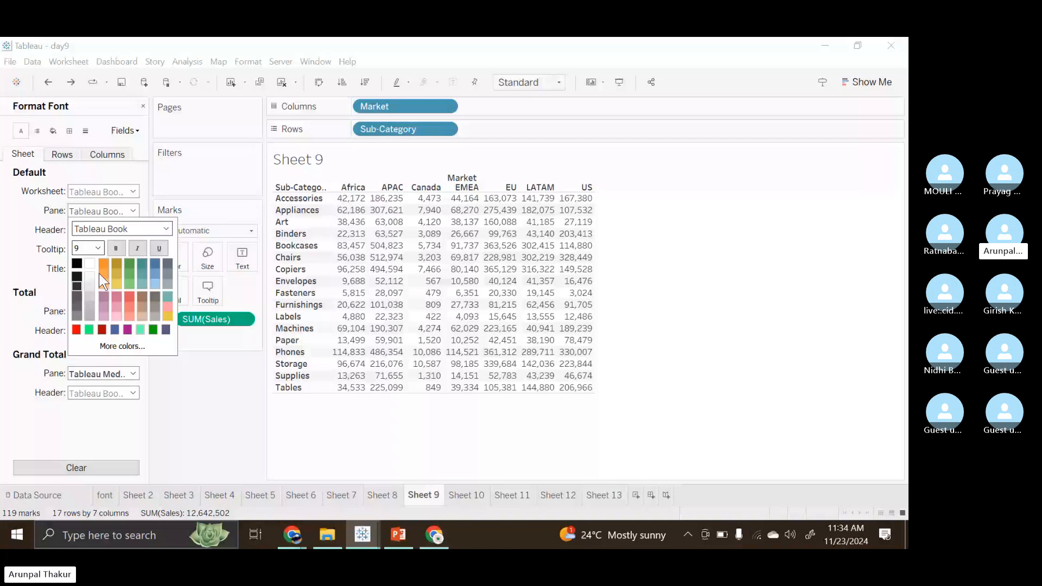
click(101, 328)
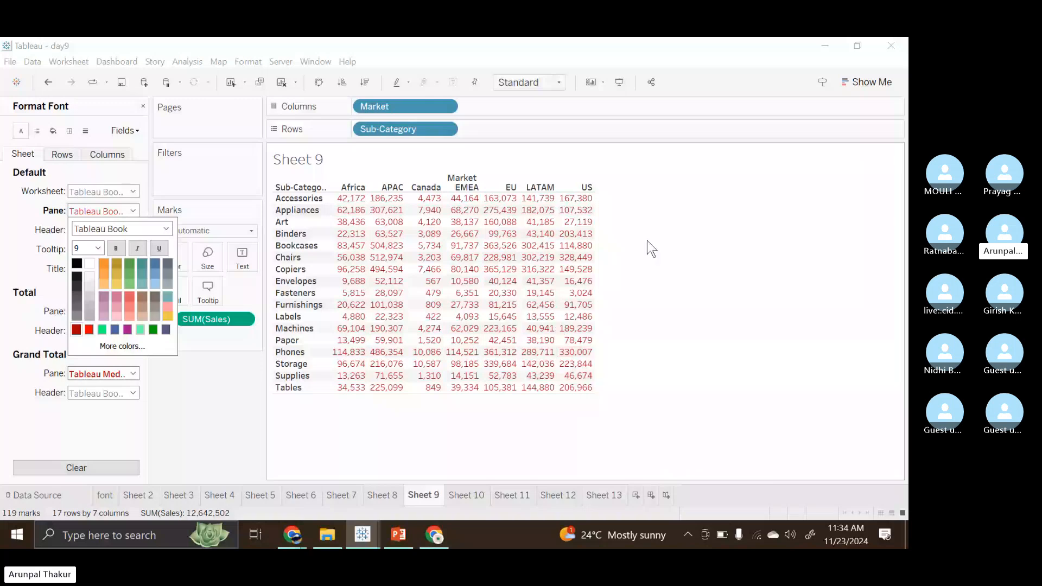
click(132, 208)
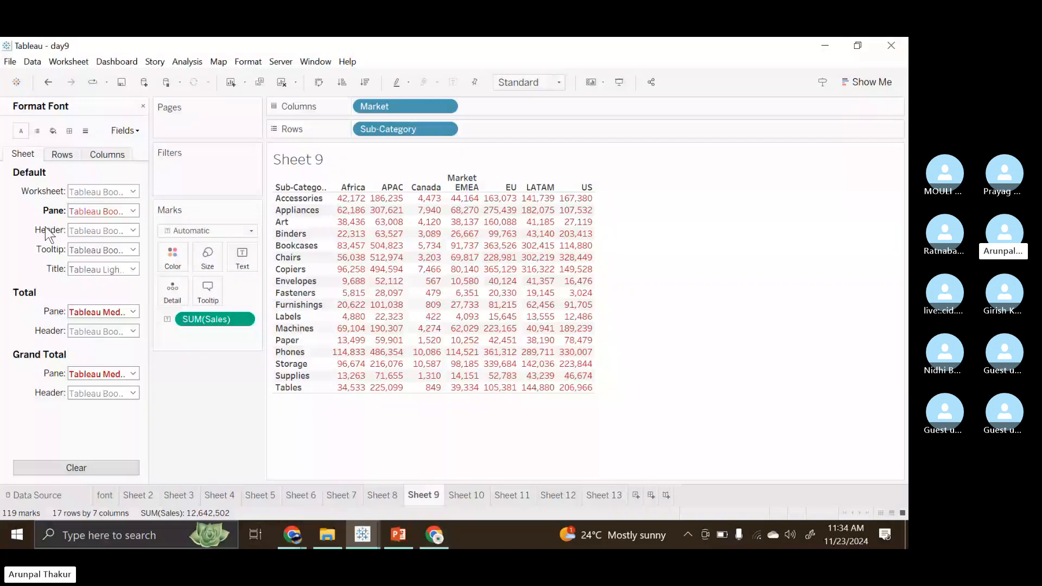
Set the default header font color to blue and the tooltip font color to red
click(109, 231)
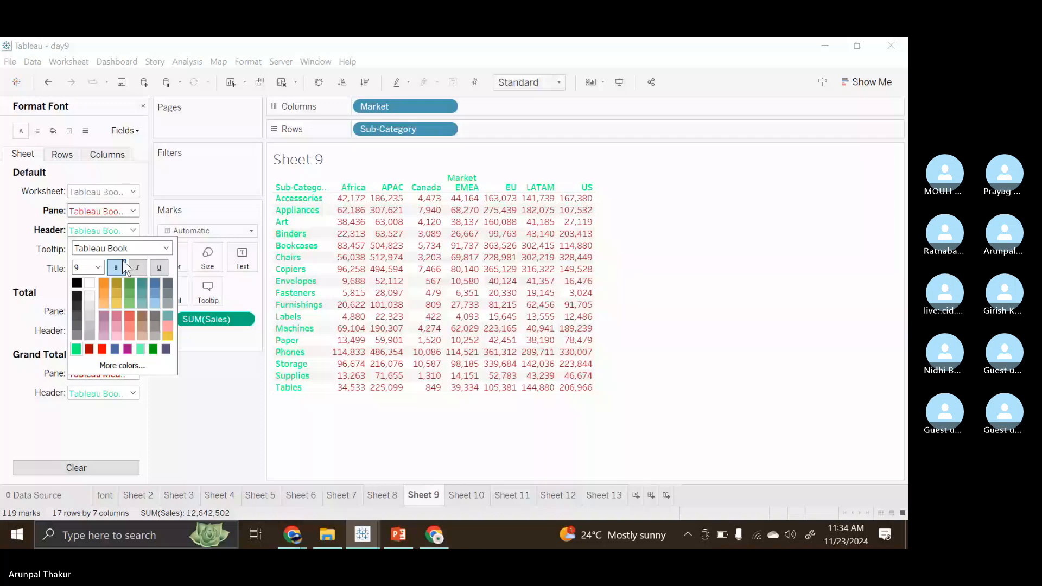
click(115, 349)
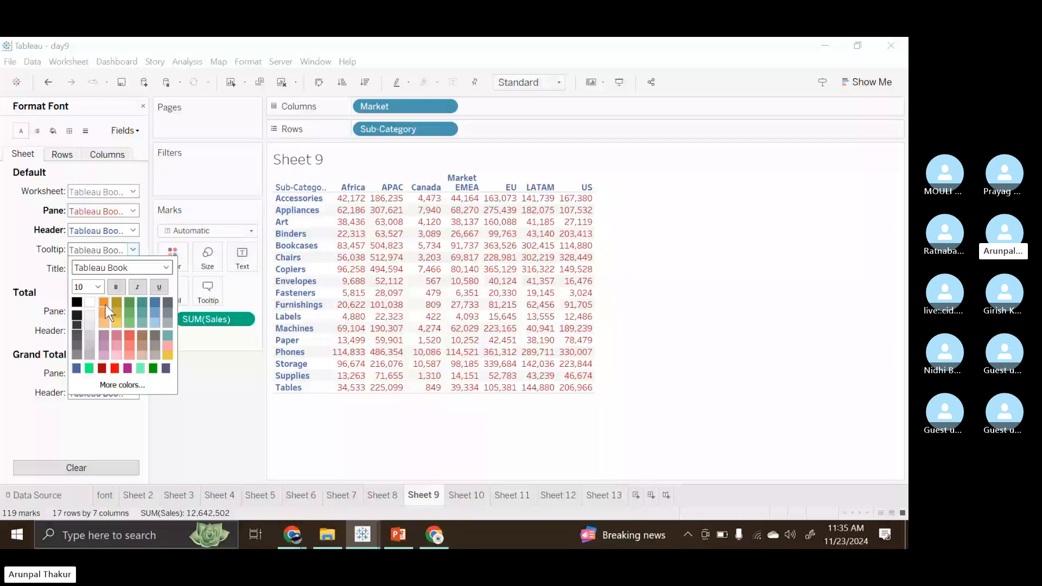
click(114, 368)
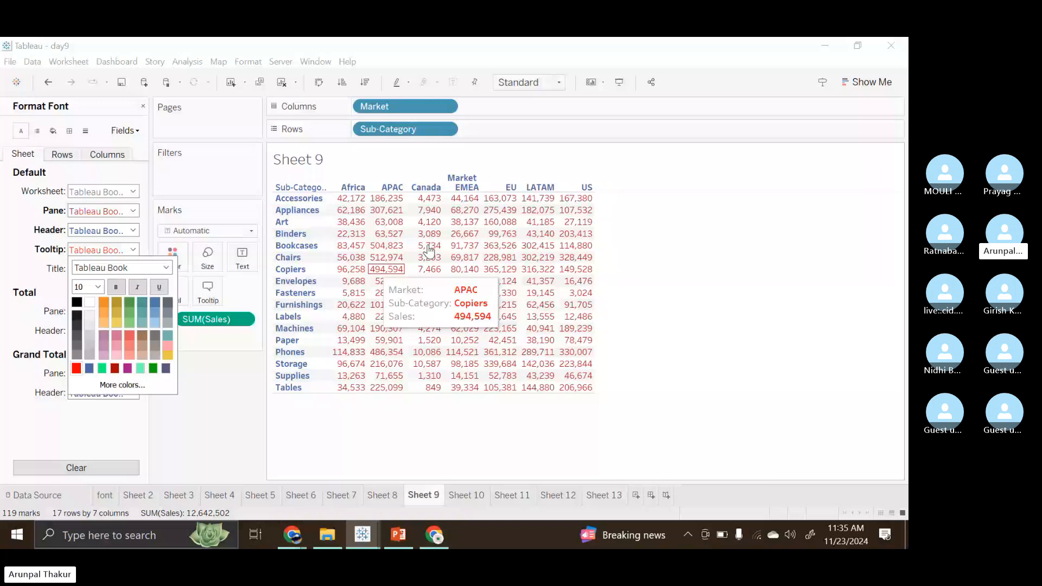
Set the tooltip font color to purple and the sheet title's font color to the custom magenta #f01dff
click(128, 368)
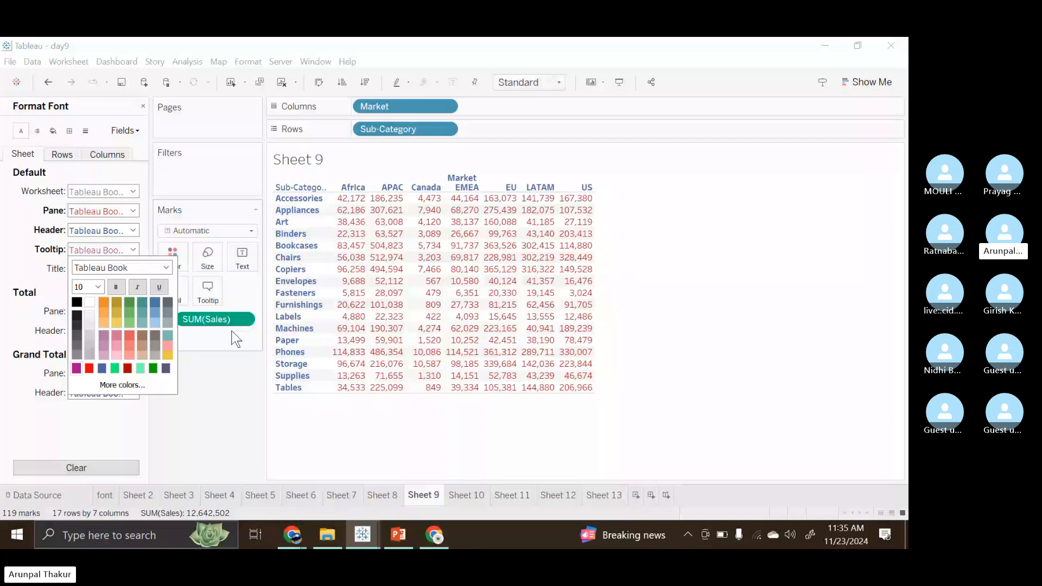
click(24, 184)
click(103, 268)
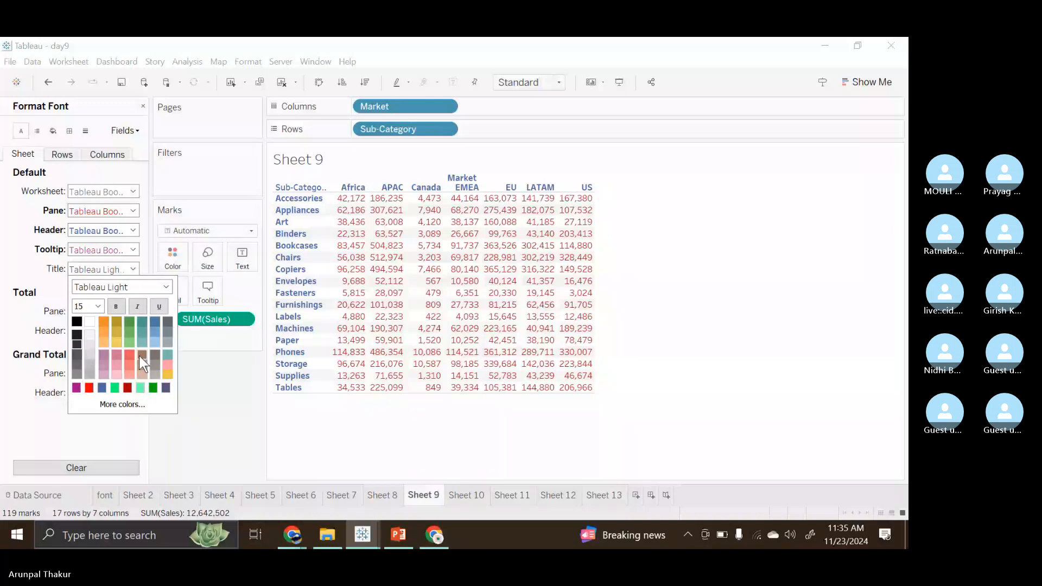
click(133, 405)
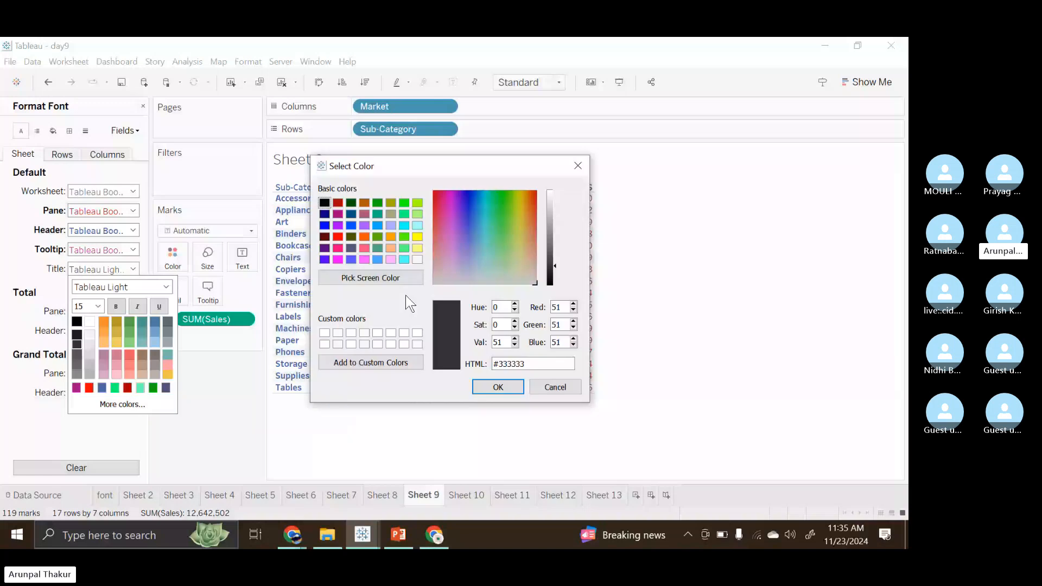
click(451, 201)
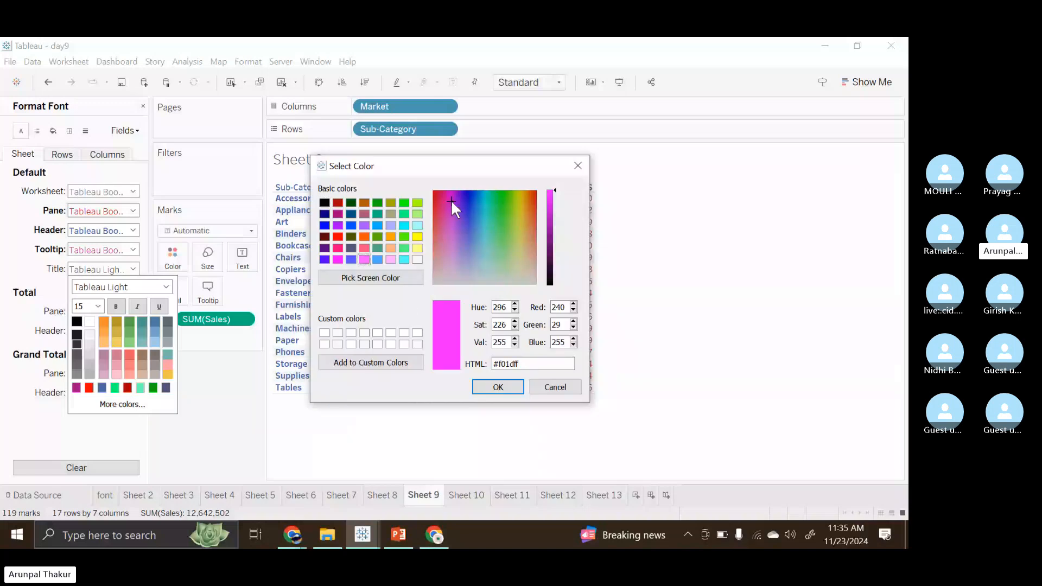
click(498, 387)
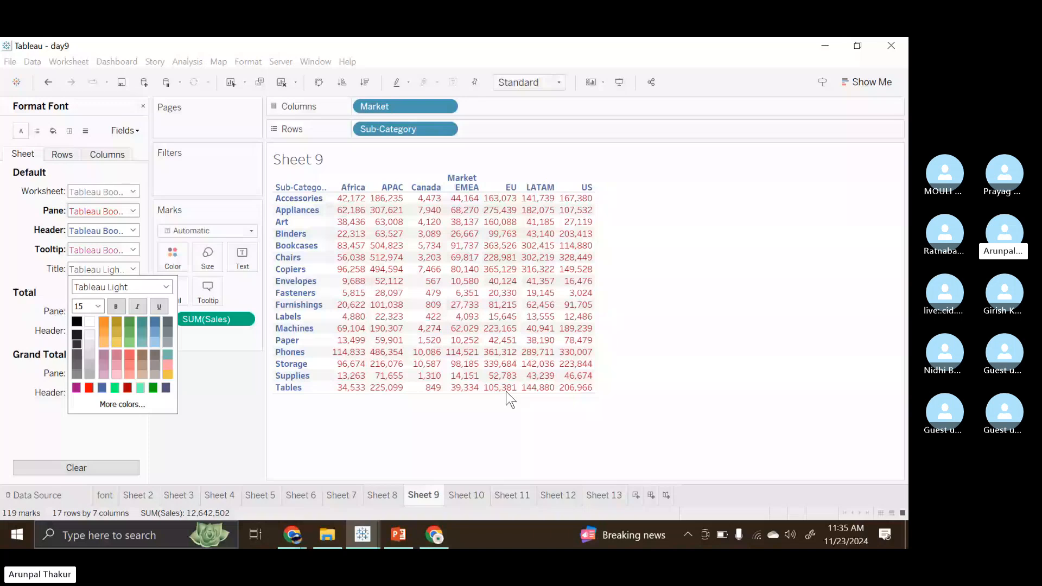
Make the sheet title bold and italic at font size 24
click(116, 309)
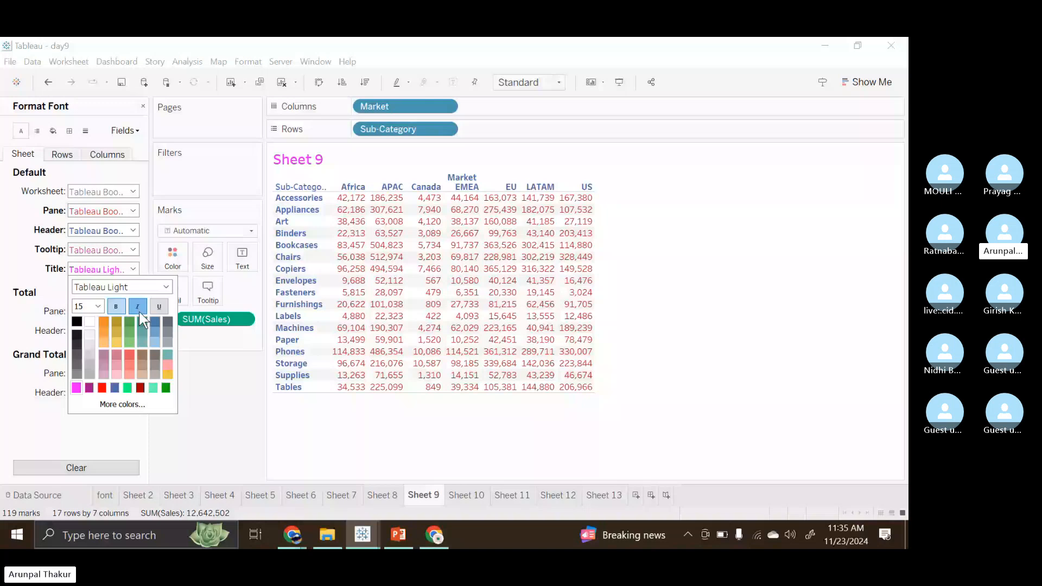
click(139, 311)
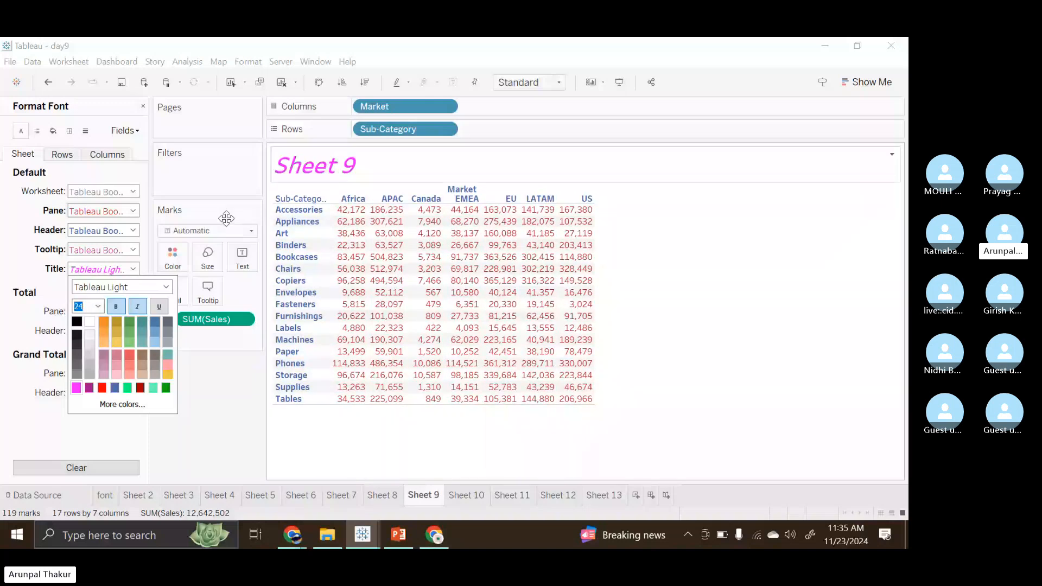
click(217, 374)
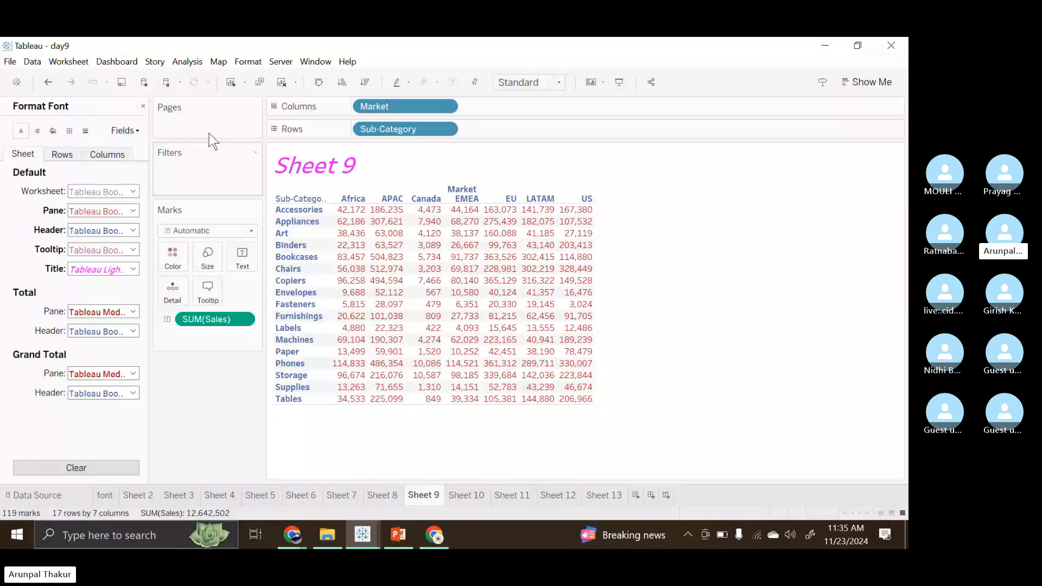
Show both column and row grand totals in the Sub-Category by Market table
click(450, 212)
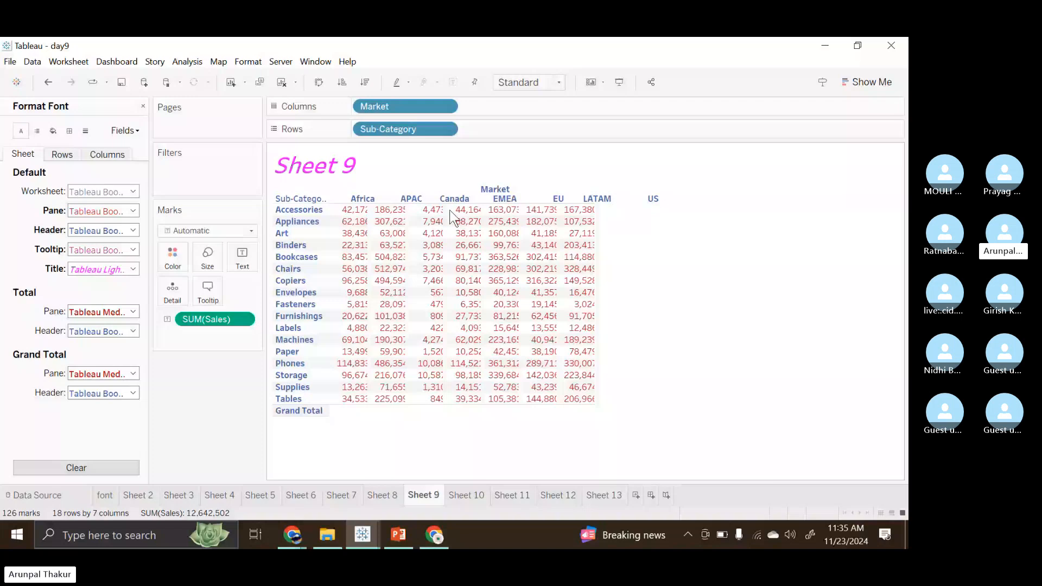
click(187, 61)
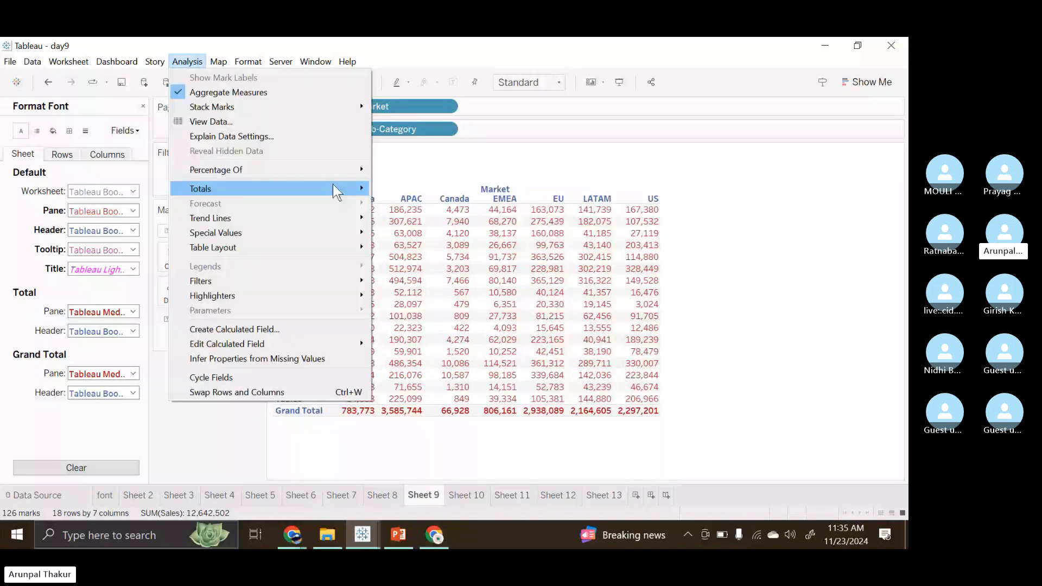
click(412, 189)
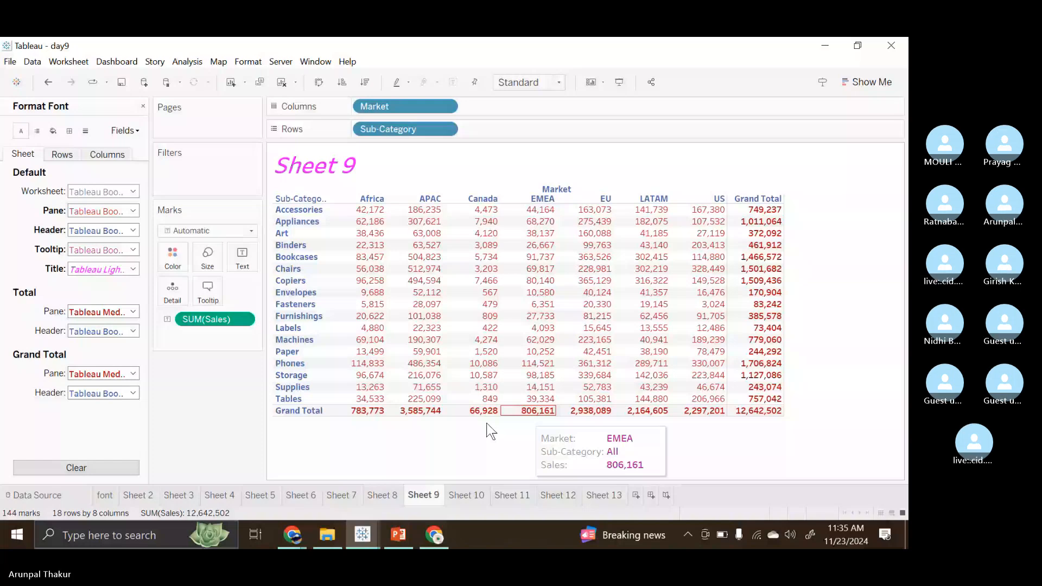
Set the Total pane font color to magenta and the Total header font color to black
click(133, 311)
click(76, 431)
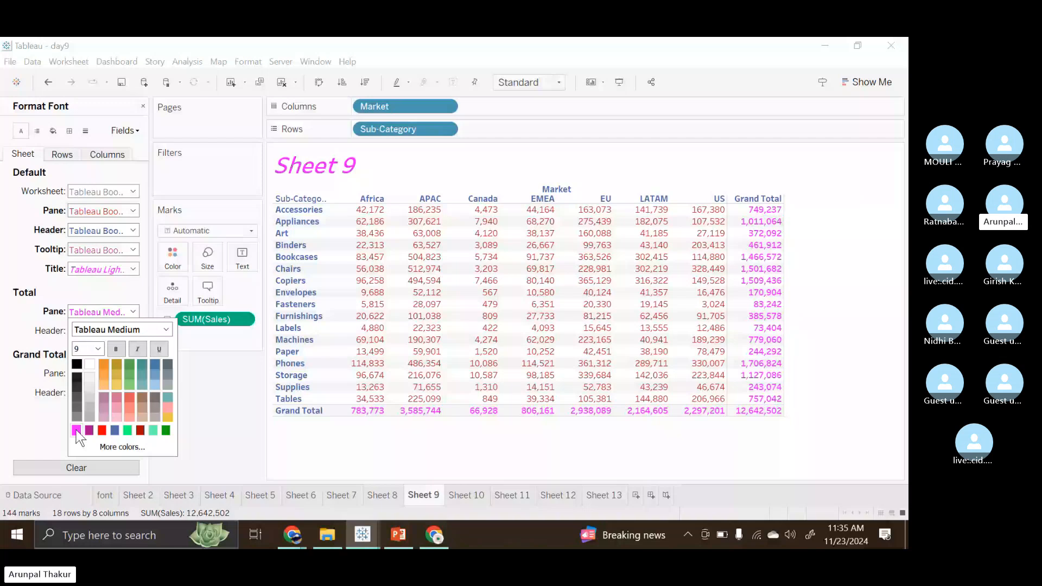
click(133, 331)
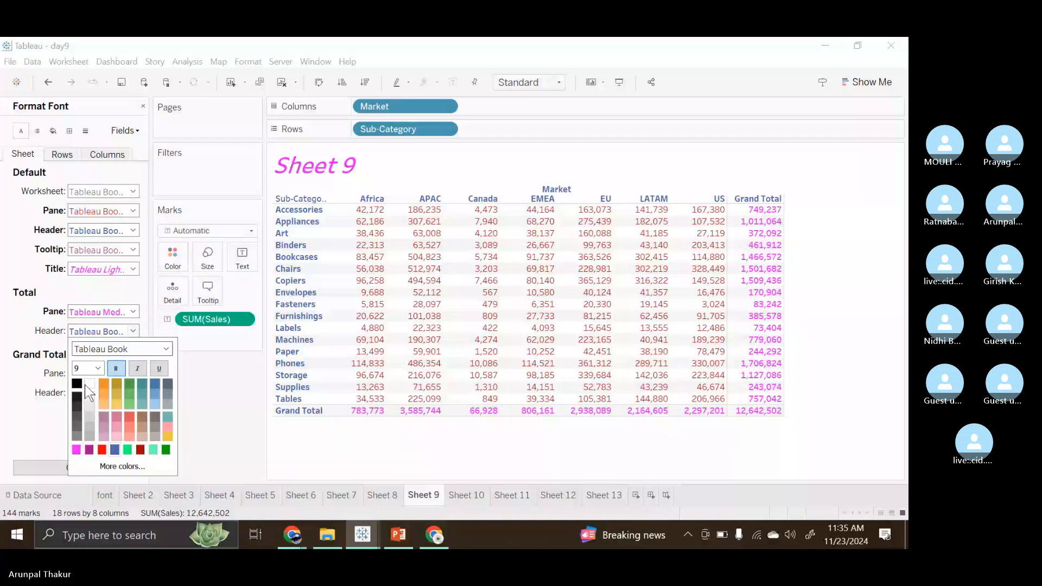
click(82, 383)
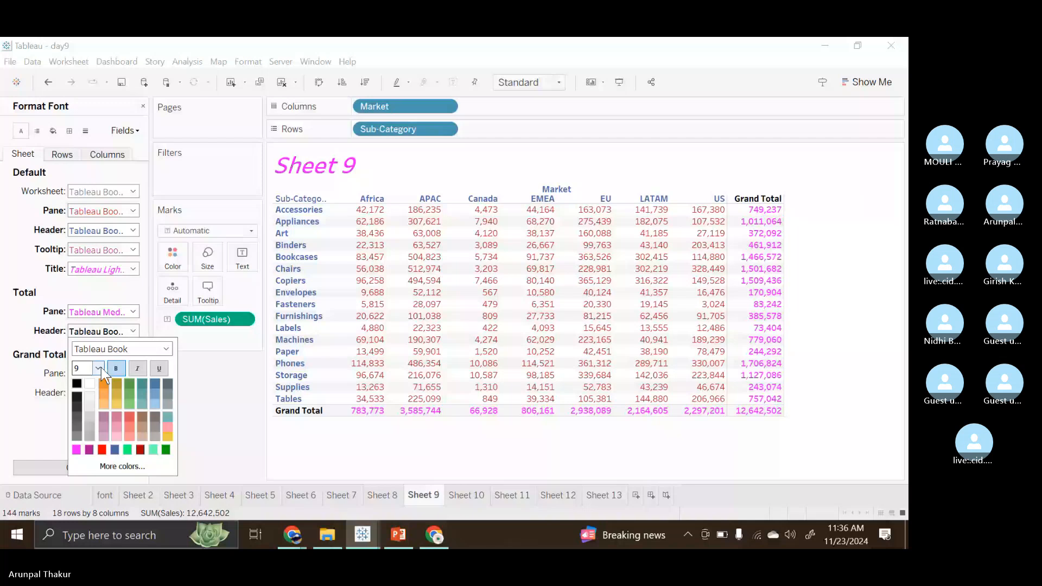
Recolor the Total header font purple, try it at size 18, and set its size to 12
click(99, 368)
click(86, 445)
click(89, 449)
click(98, 368)
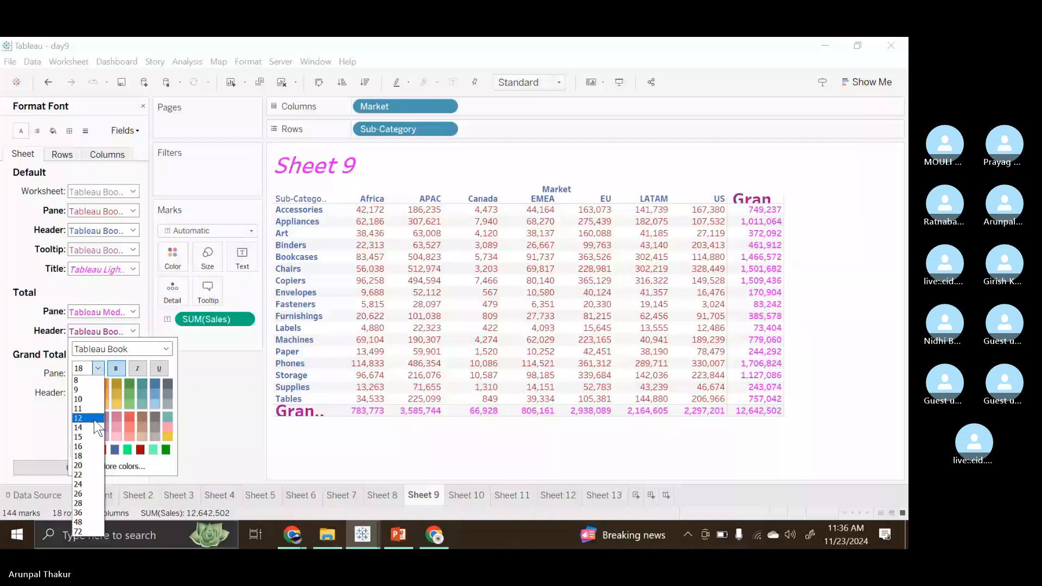
click(87, 419)
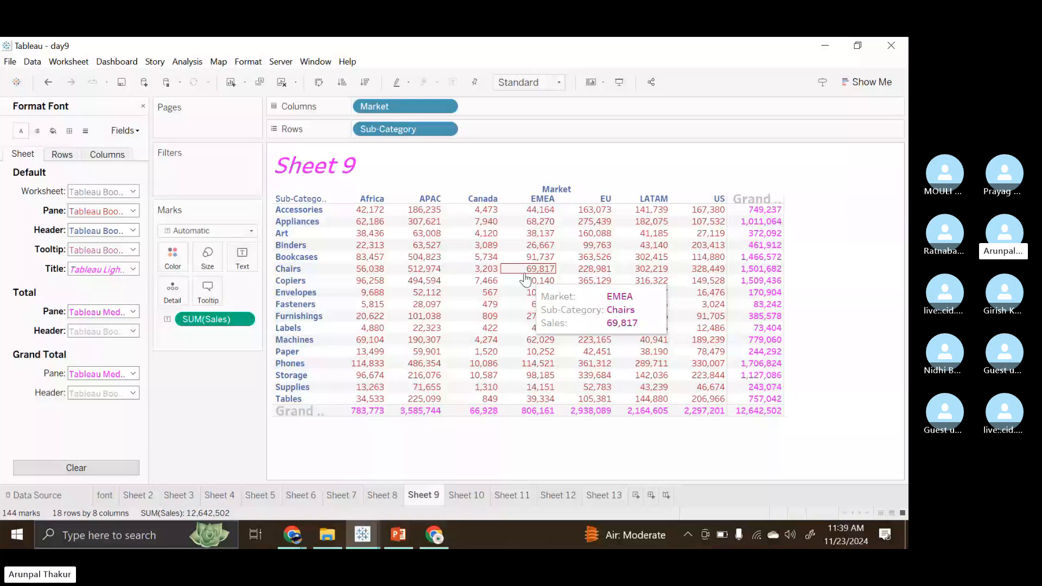
click(187, 61)
mouse_move(229, 191)
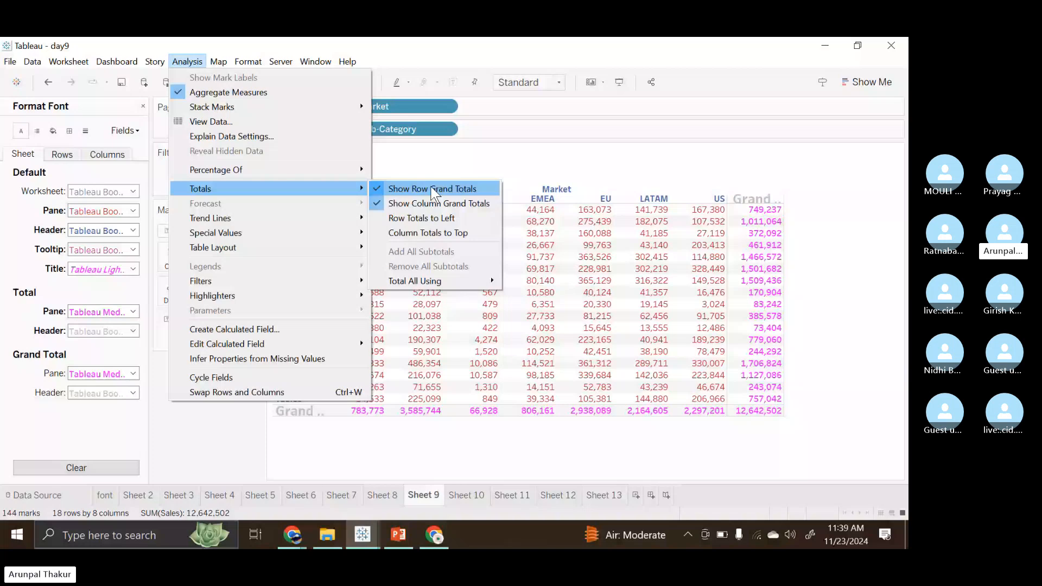
click(422, 163)
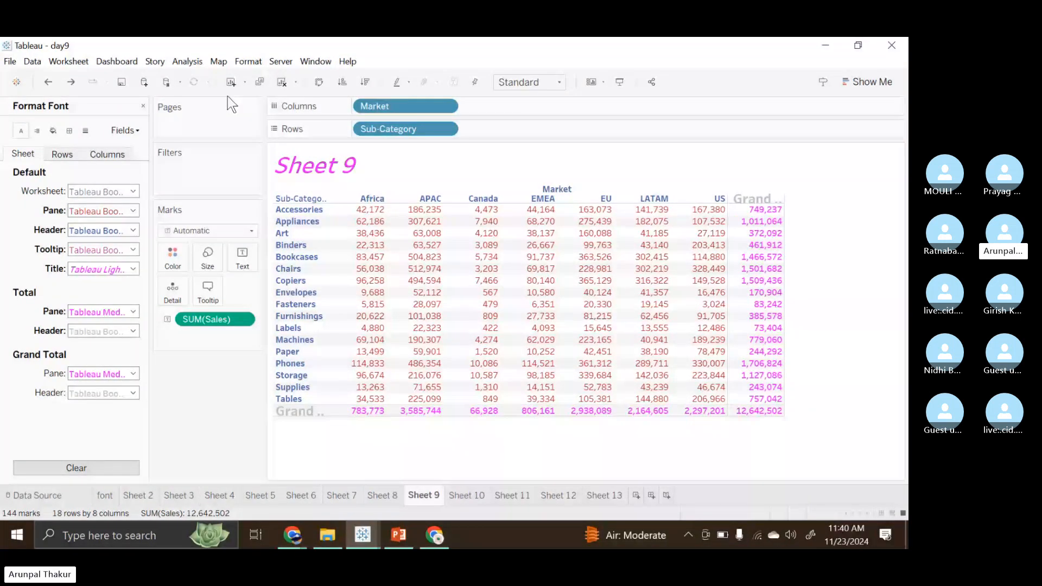
Clear all formatting from Sheet 9 and open its alignment formatting options
click(281, 83)
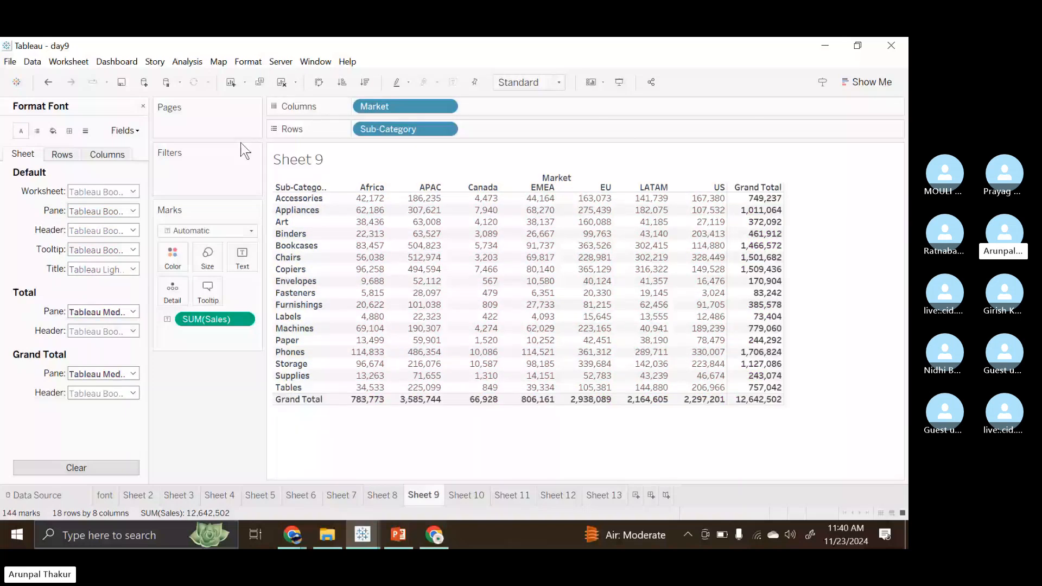
click(37, 131)
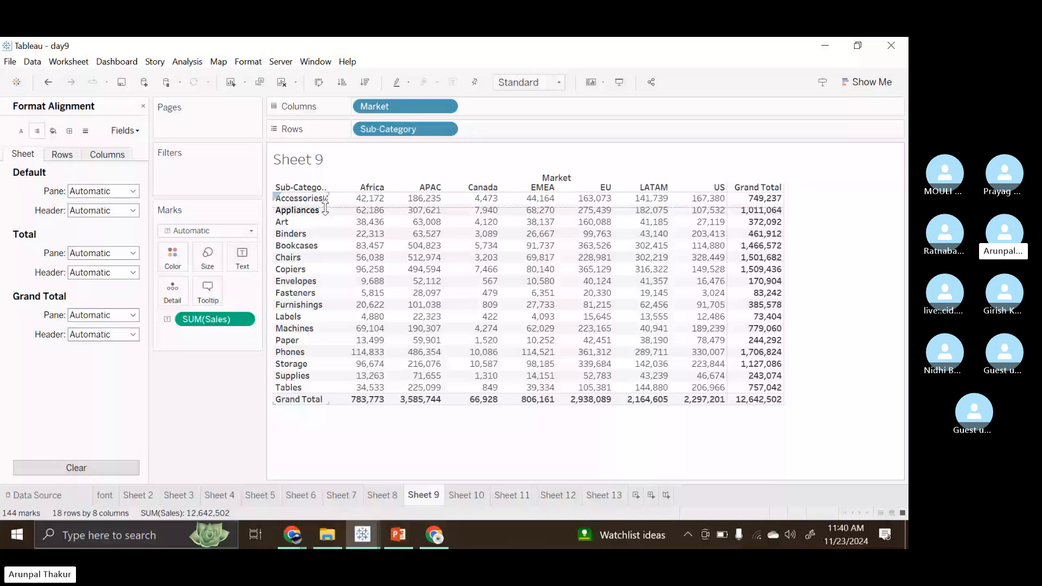
Increase the table's row height and align the default pane values vertically to the top
drag(325, 207, 324, 218)
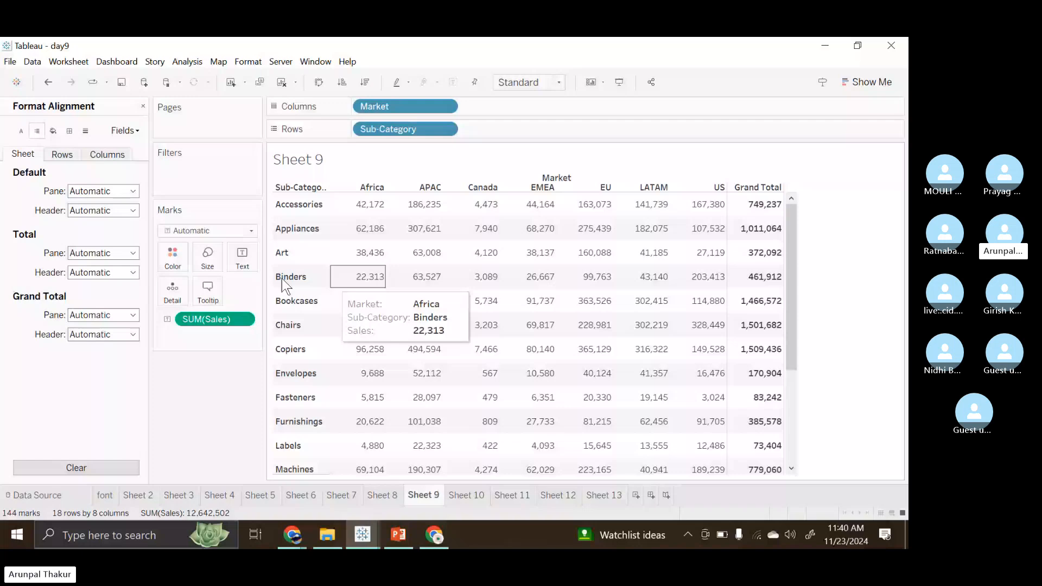
click(133, 191)
click(101, 289)
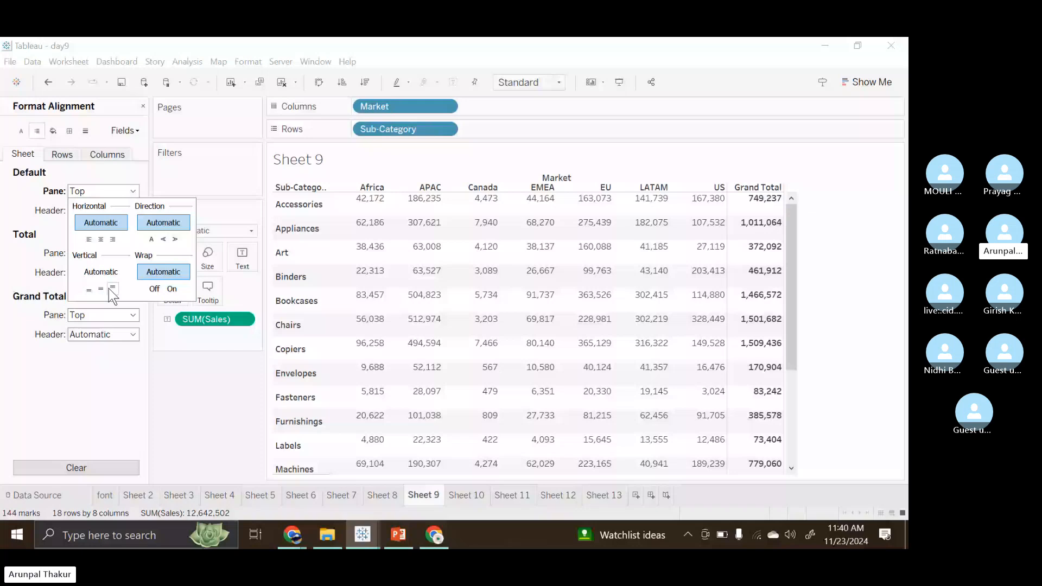
Turn the default pane text direction downward and heighten the rows until the rotated sales values fit
click(175, 239)
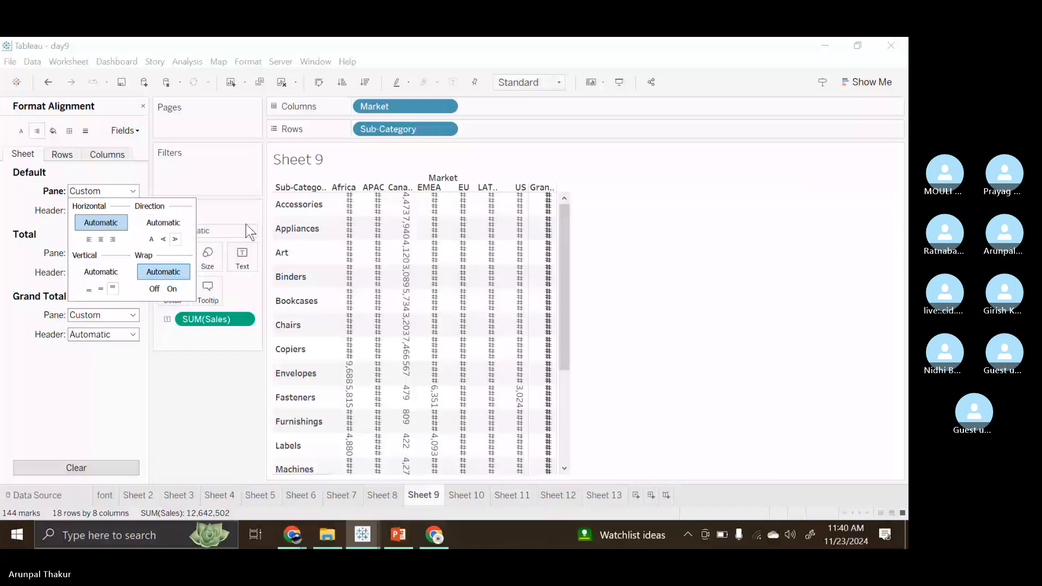
click(321, 218)
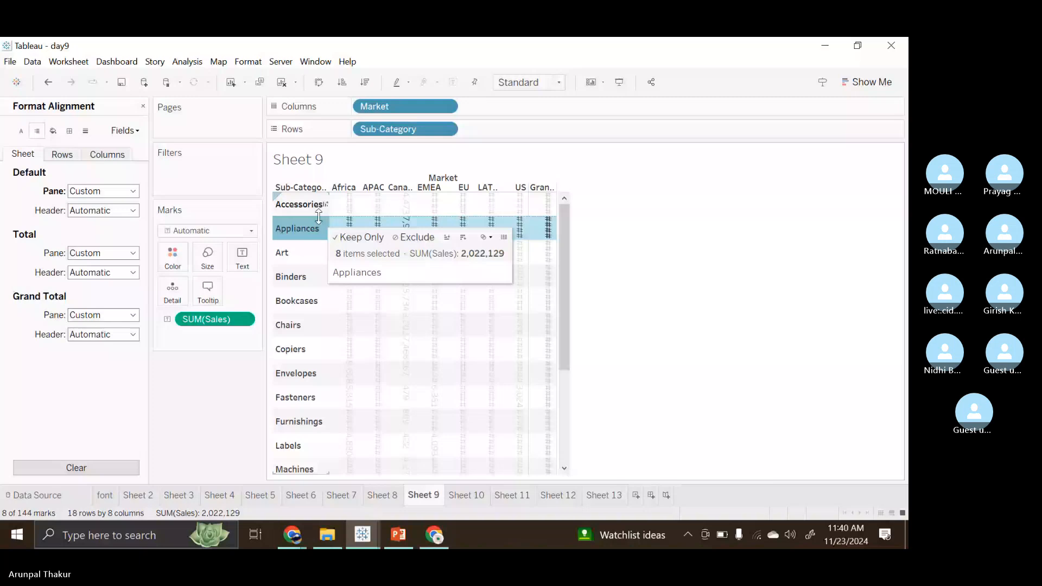
drag(318, 217, 319, 221)
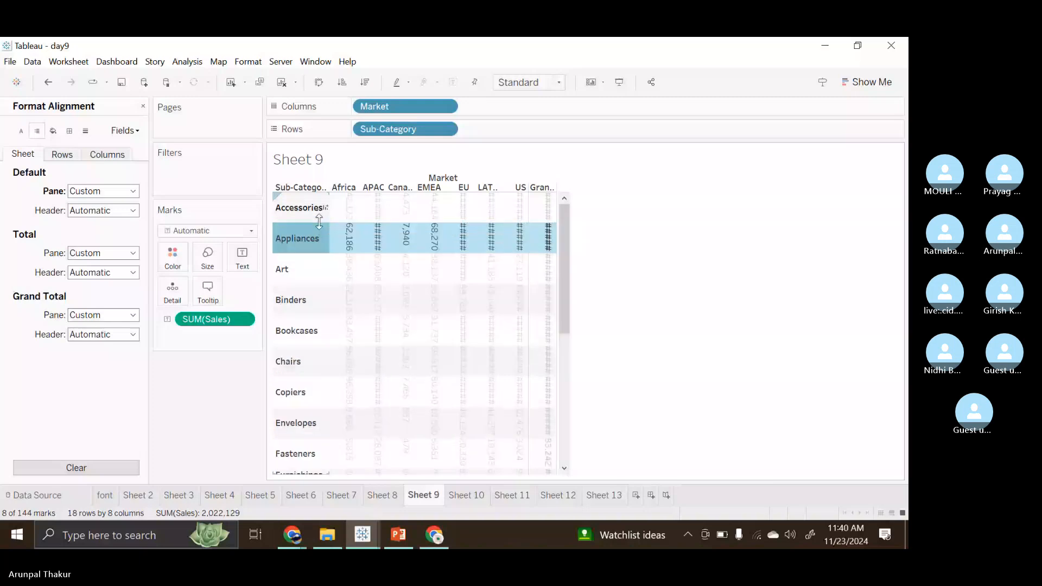
drag(319, 221, 327, 251)
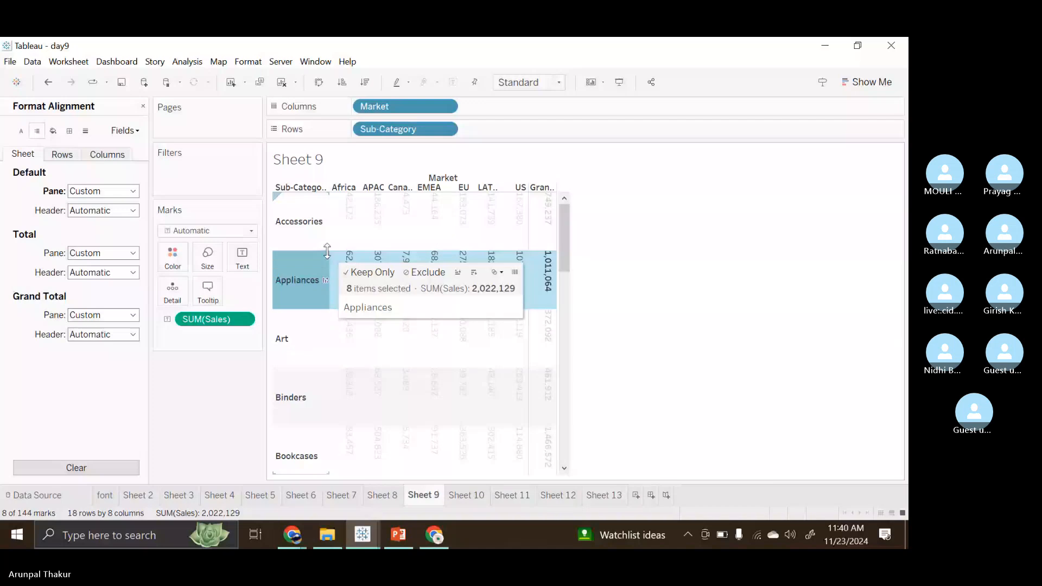
Return the default pane text to normal direction, with middle vertical and left horizontal alignment
click(133, 192)
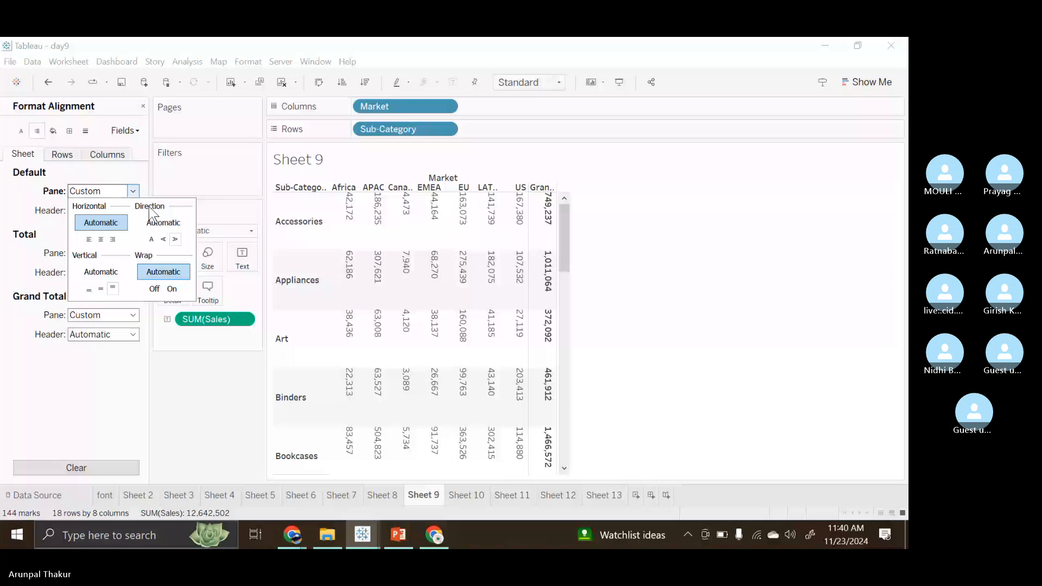
click(164, 239)
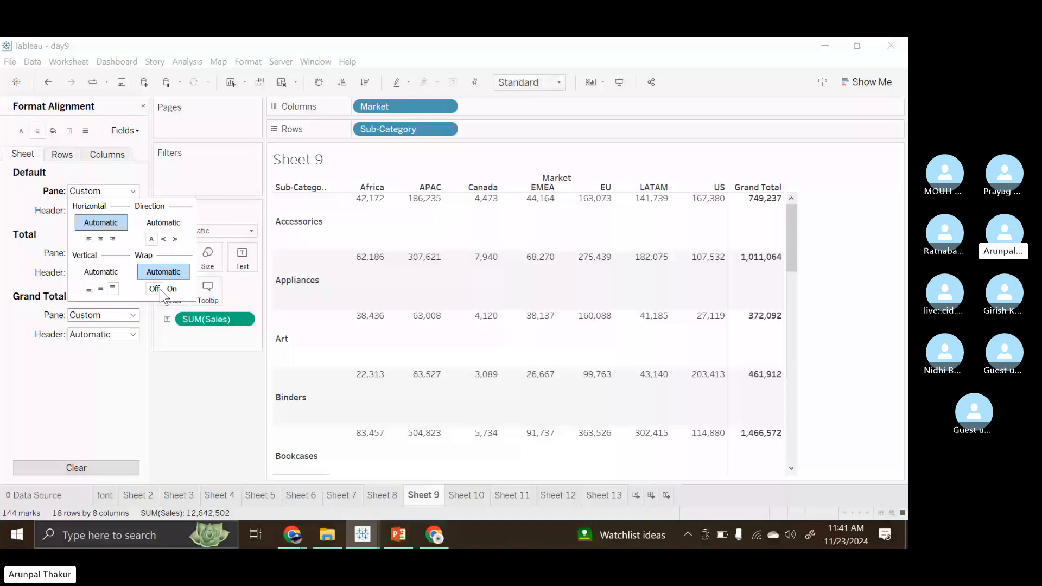
click(100, 289)
click(100, 240)
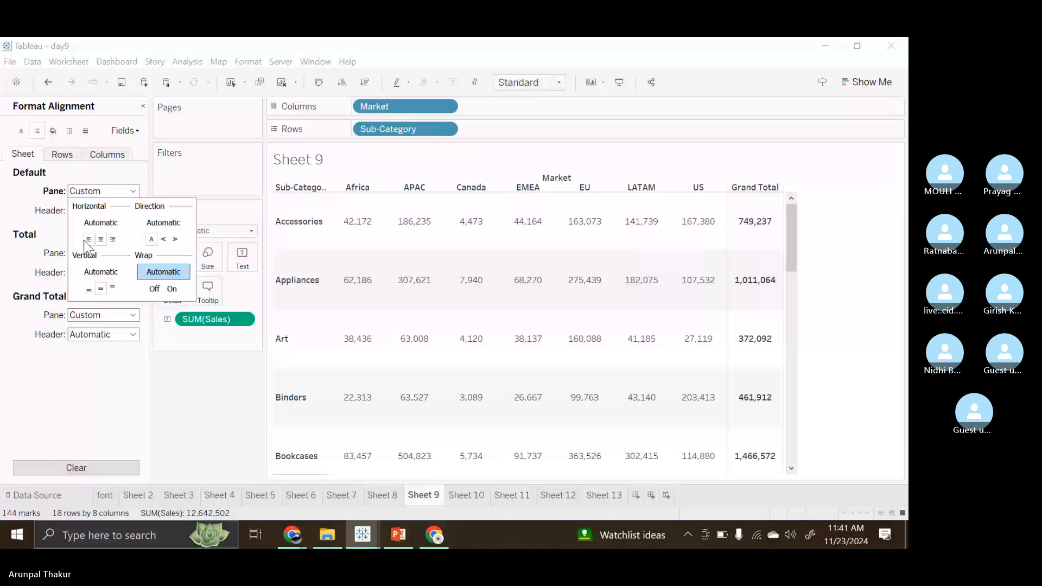
click(88, 239)
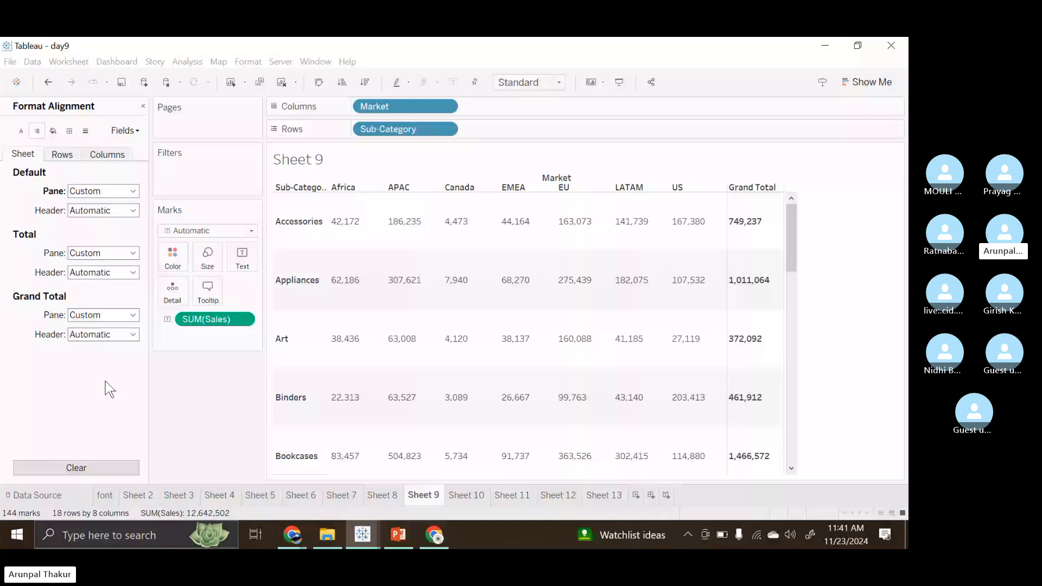
Try red as the default worksheet shading in the shading options, and set it to None
click(53, 130)
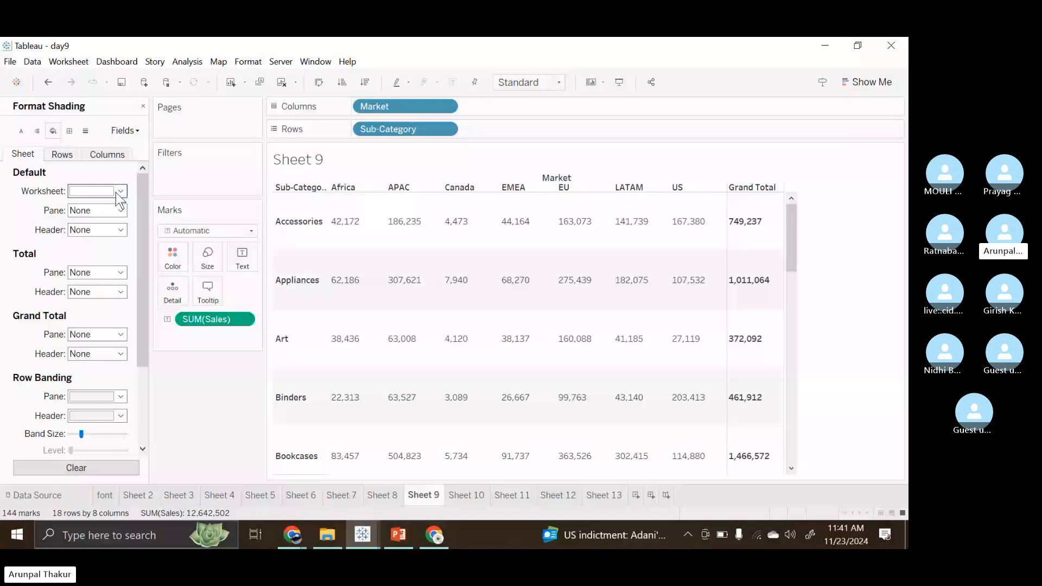
click(120, 192)
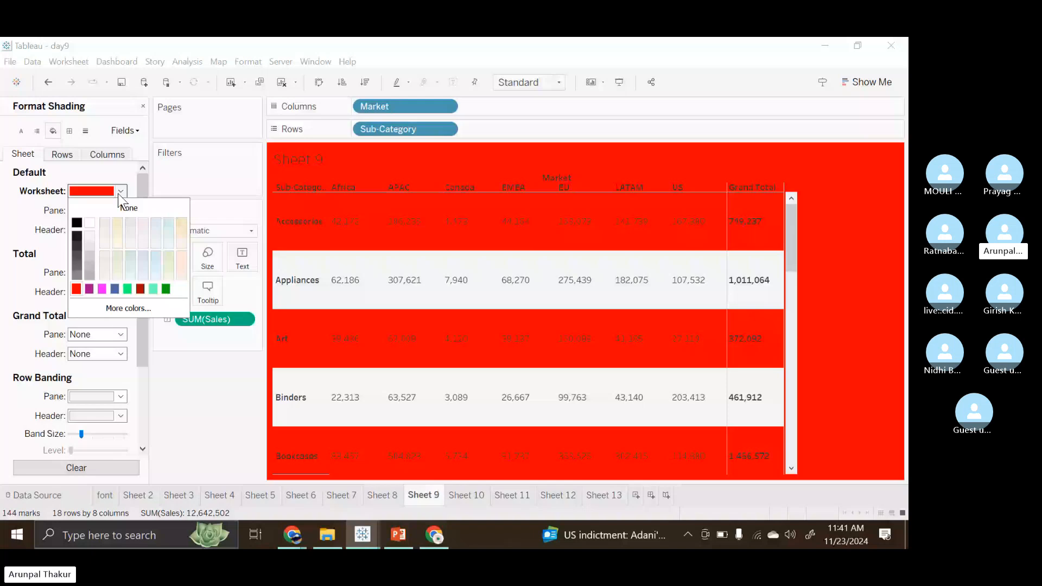
click(125, 208)
Shade the worksheet's default pane blue and its default header purple
click(120, 210)
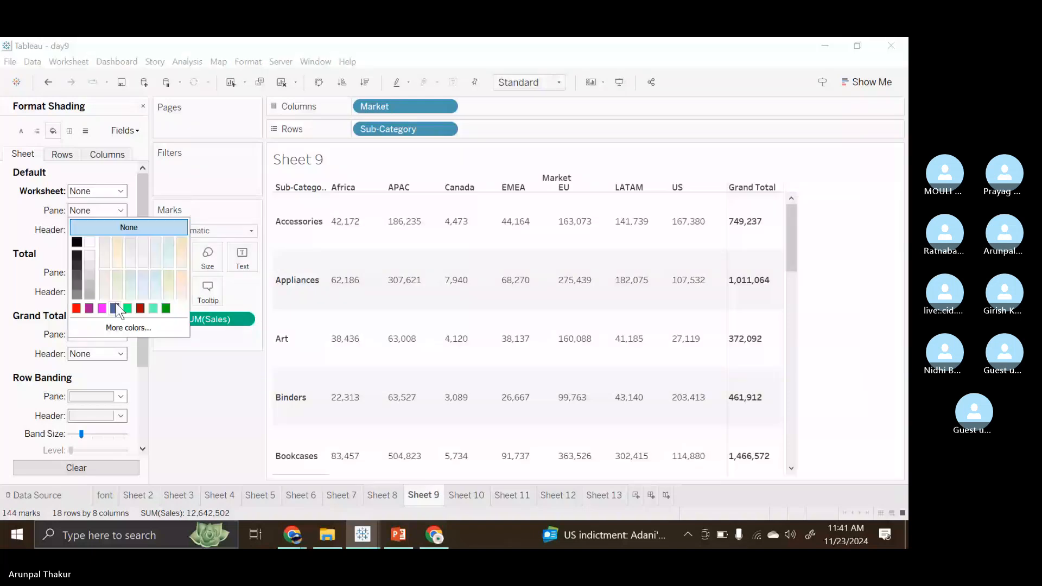
click(115, 308)
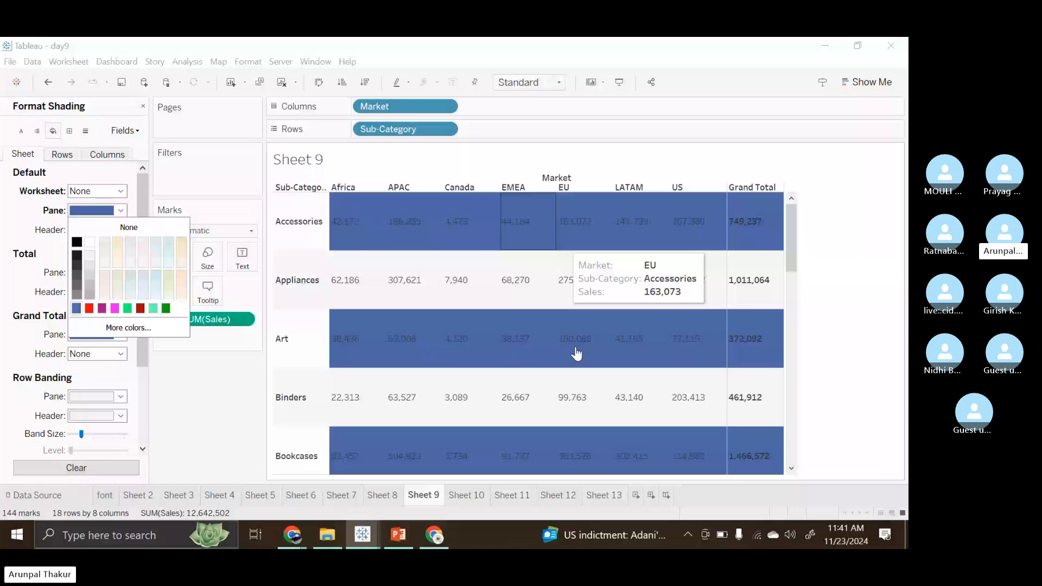
click(120, 230)
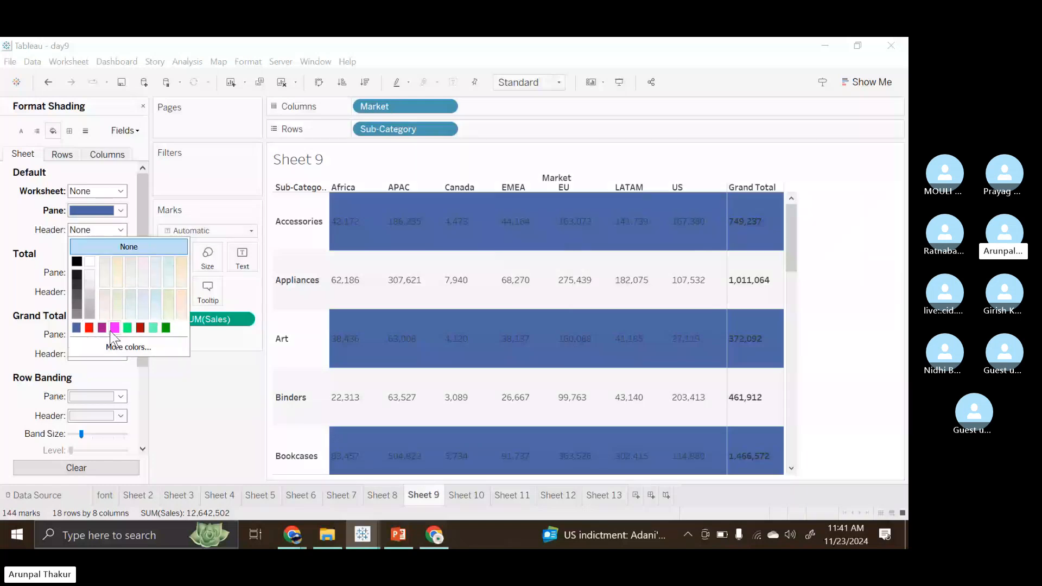
click(102, 327)
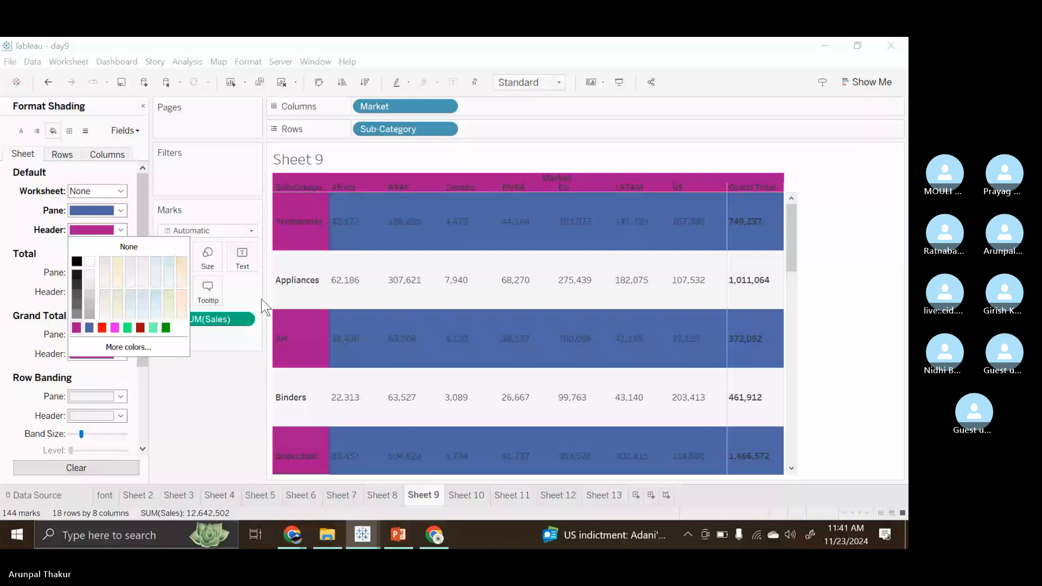
Reduce the table's row height so that more sub-categories fit in the view
click(120, 396)
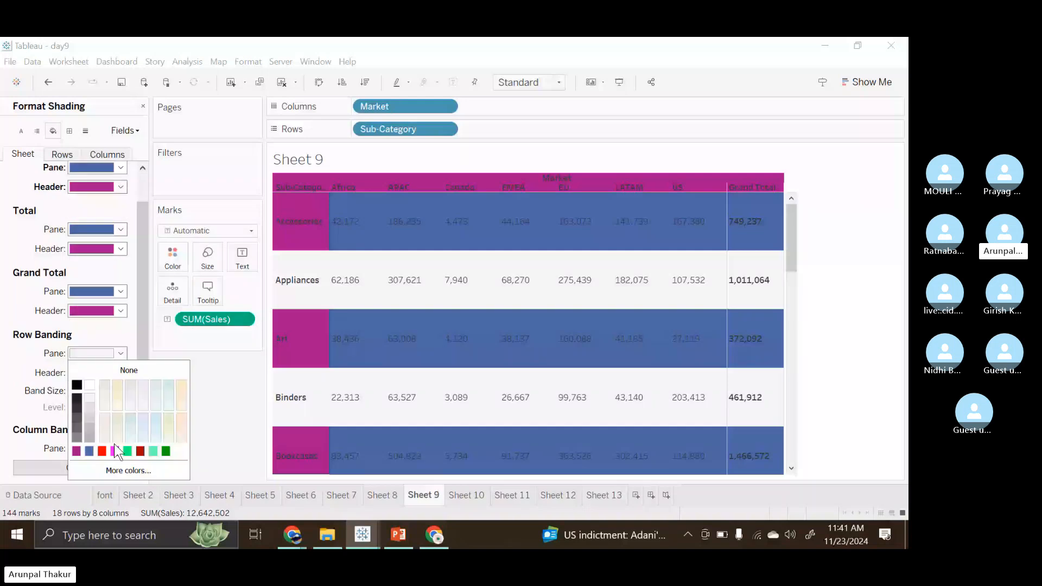
scroll(15, 352, down, 2)
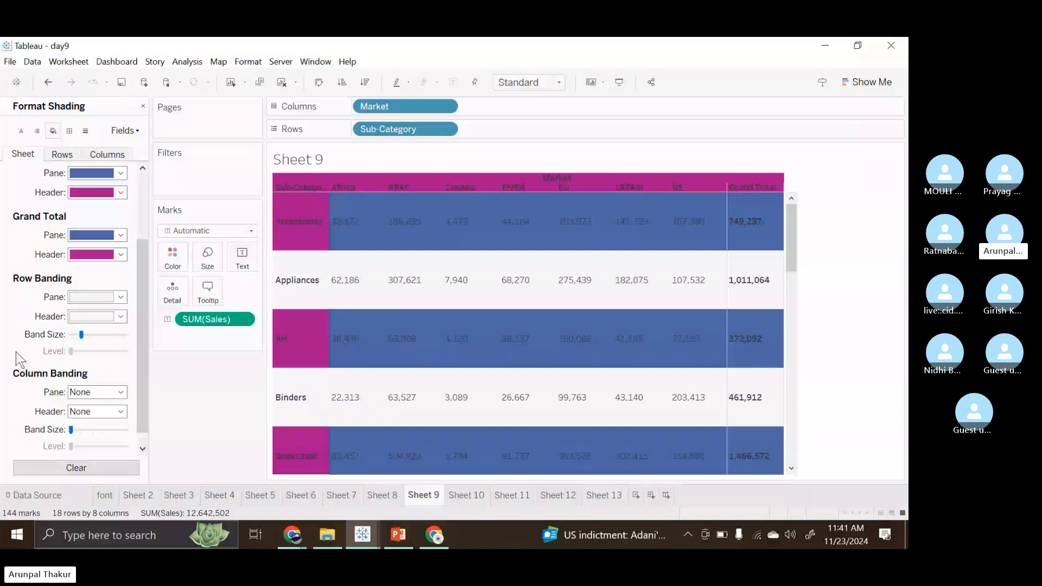
scroll(16, 352, down, 1)
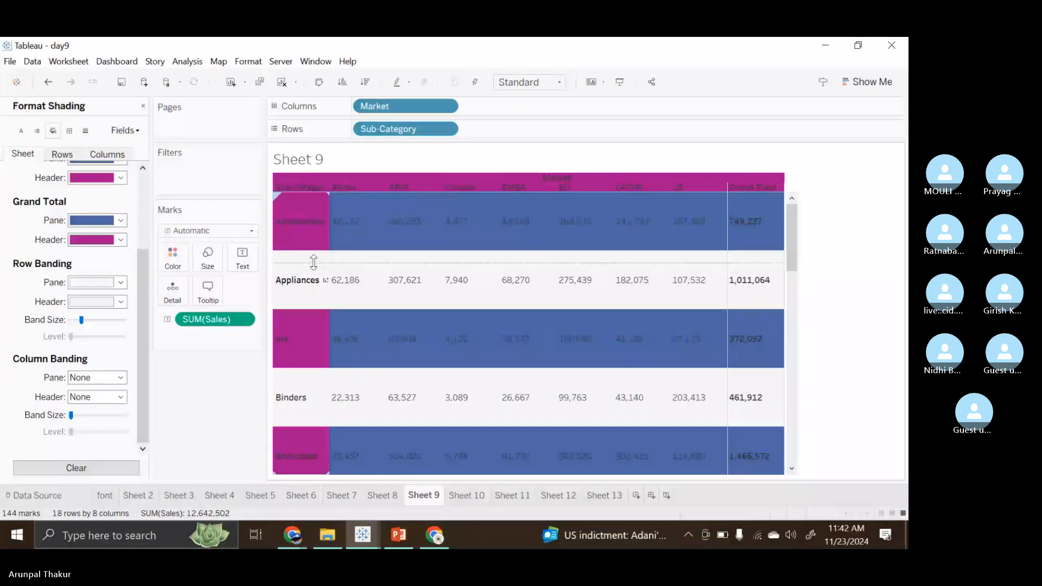
drag(314, 262, 315, 214)
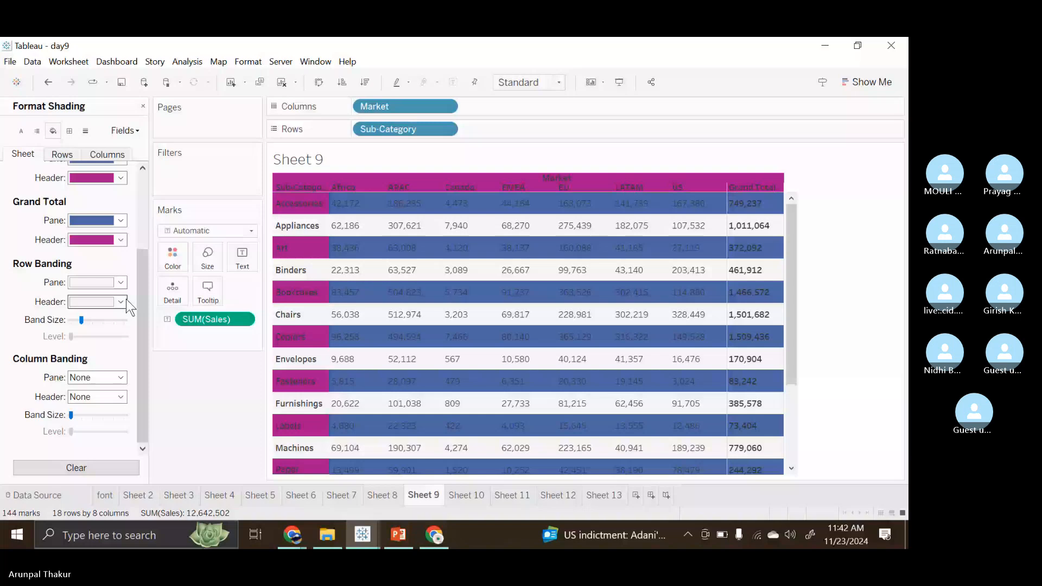
scroll(126, 298, up, 1)
click(120, 217)
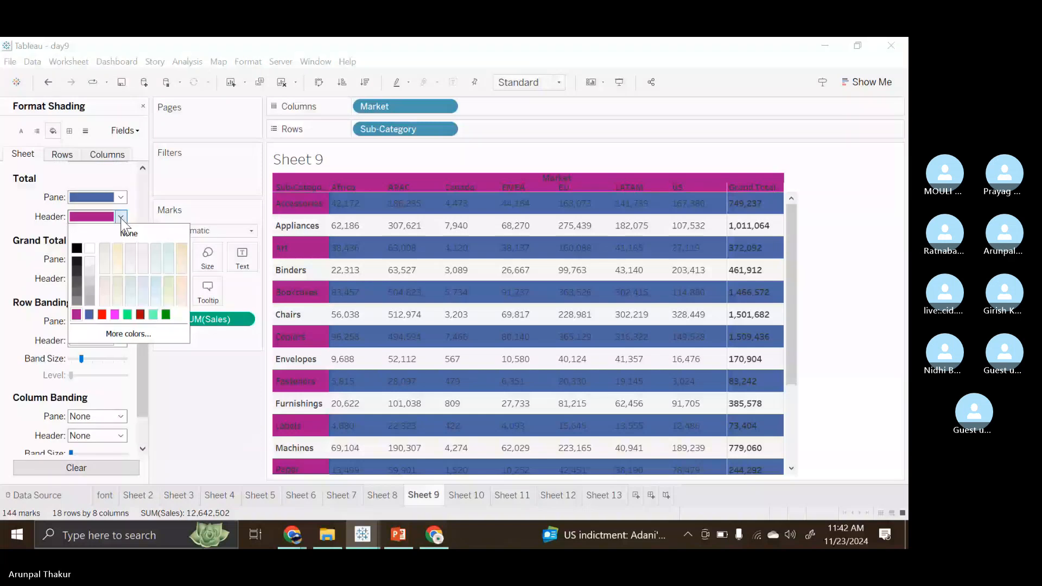
click(120, 217)
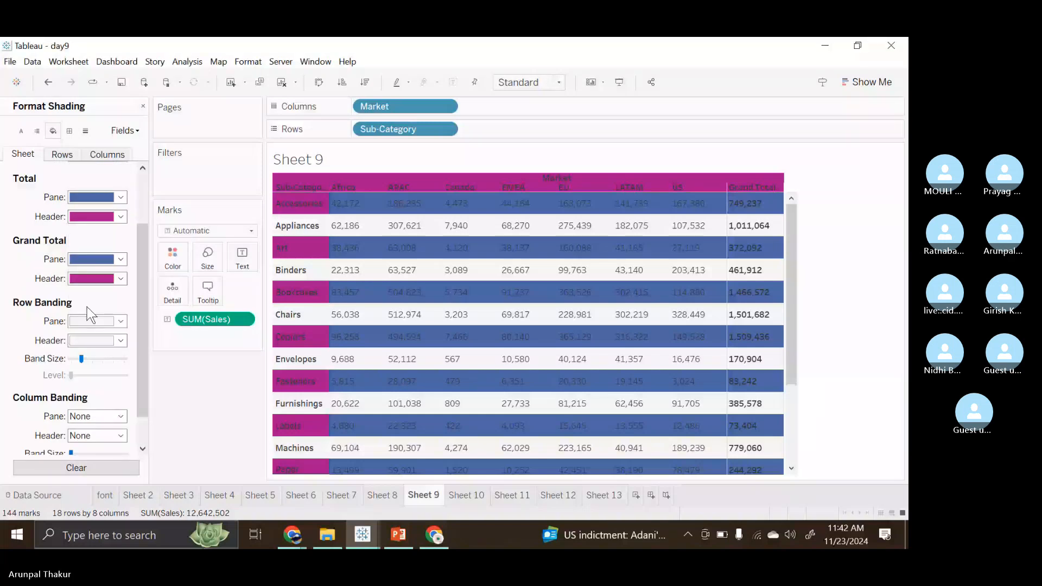
Set the column banding shading to red for the header and blue for the pane
scroll(86, 307, down, 1)
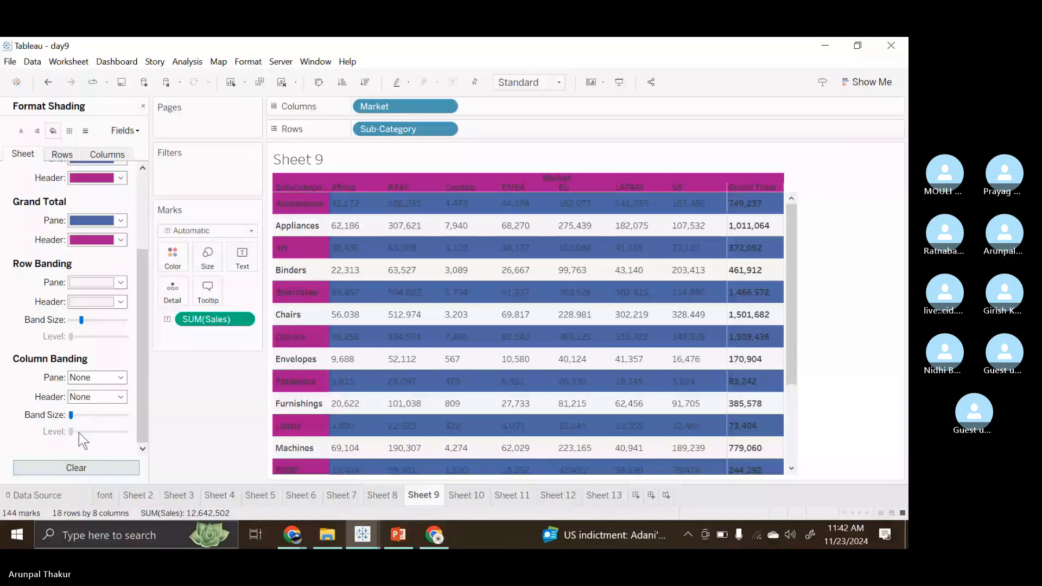
click(120, 378)
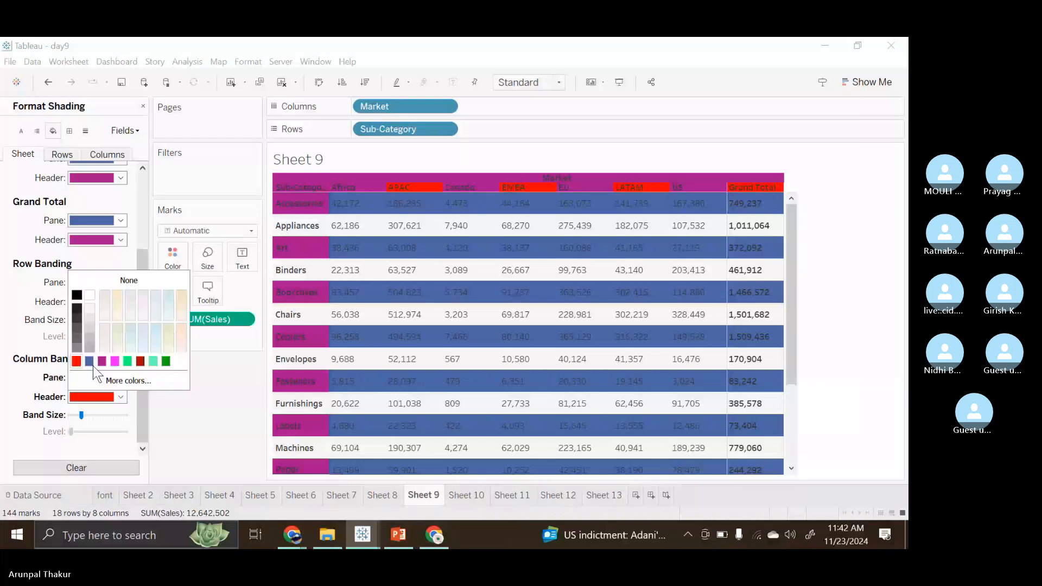
click(90, 361)
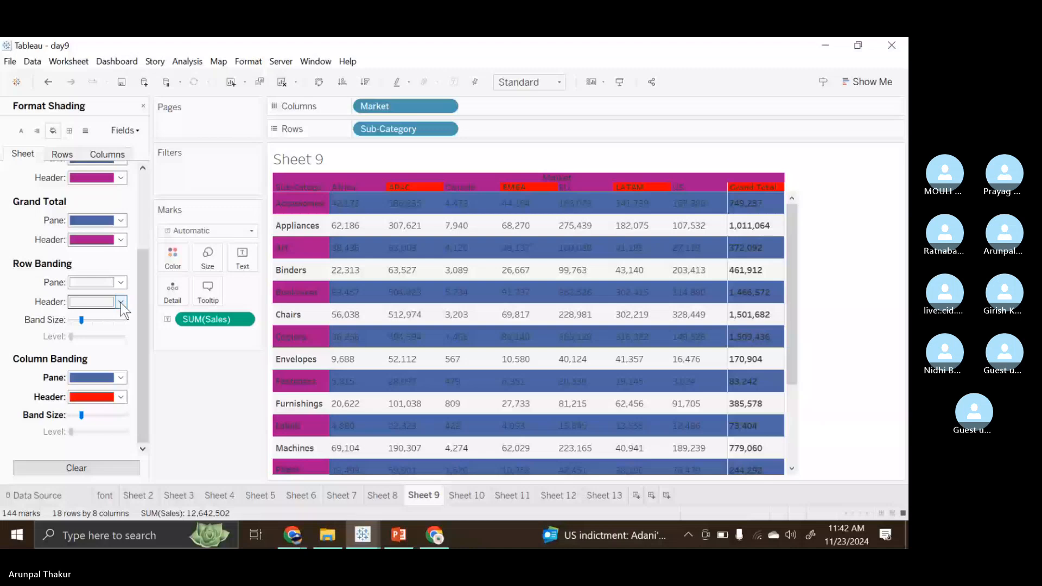
Set the row banding shading to bright green for both the header and the pane
click(121, 302)
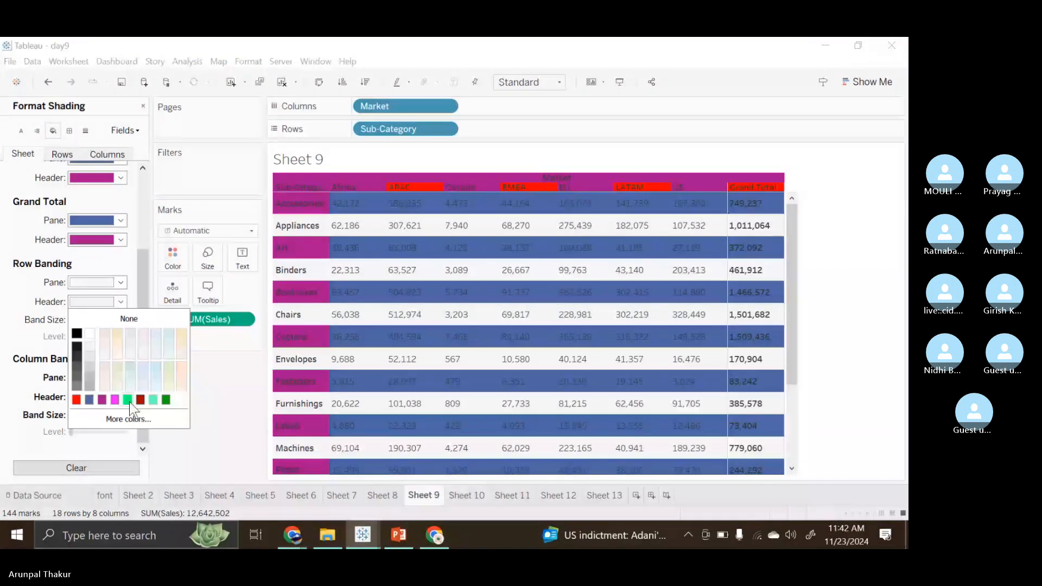
click(129, 401)
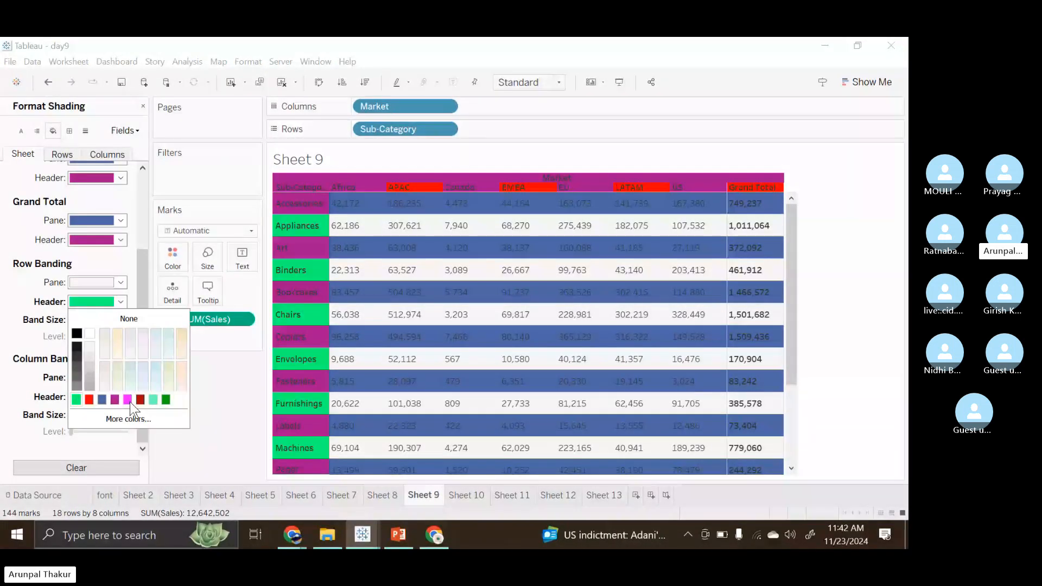
click(120, 282)
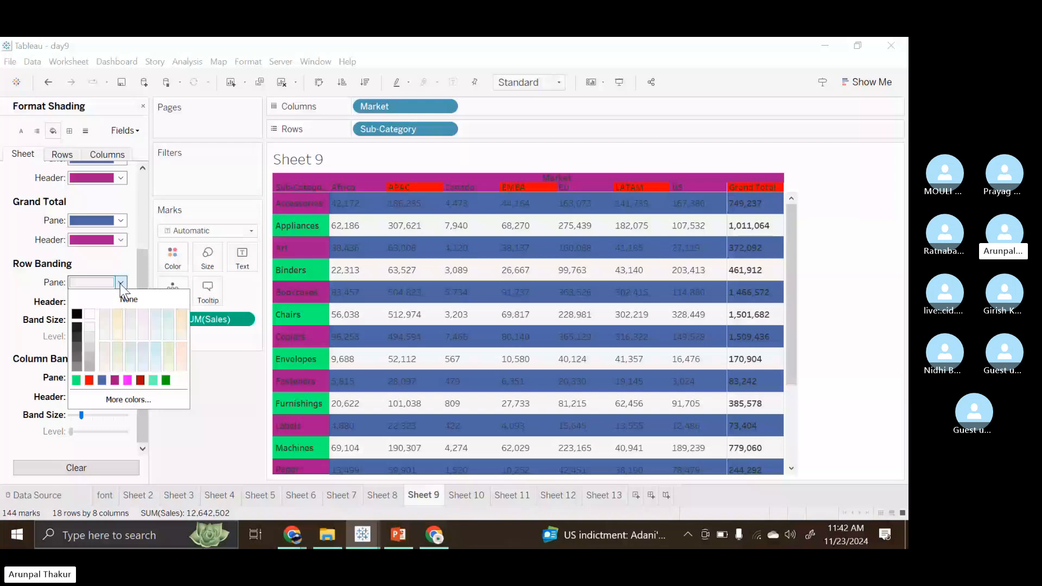
click(76, 380)
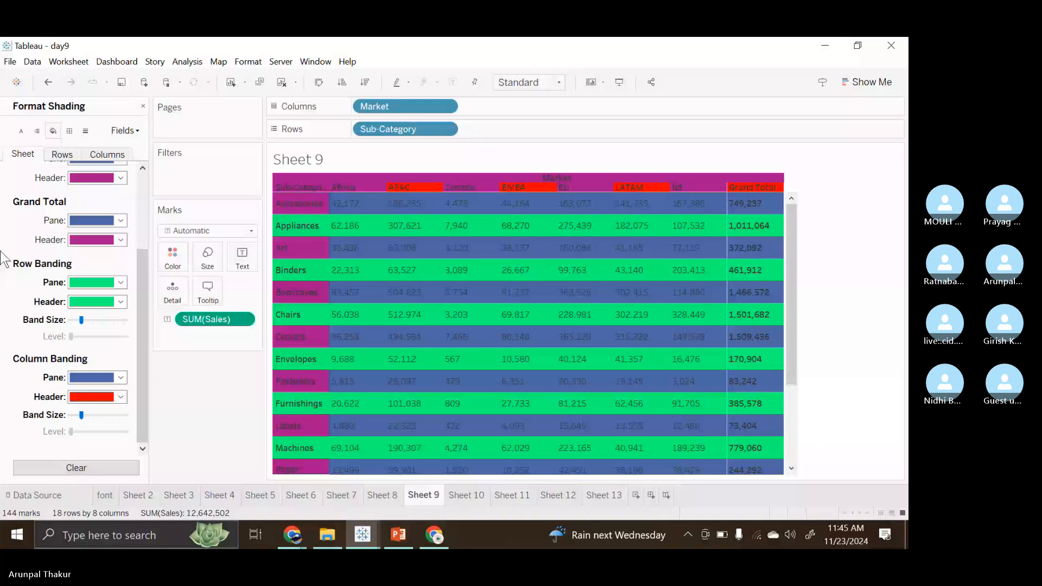
Clear all formatting from the Sheet 9 worksheet
scroll(96, 271, up, 3)
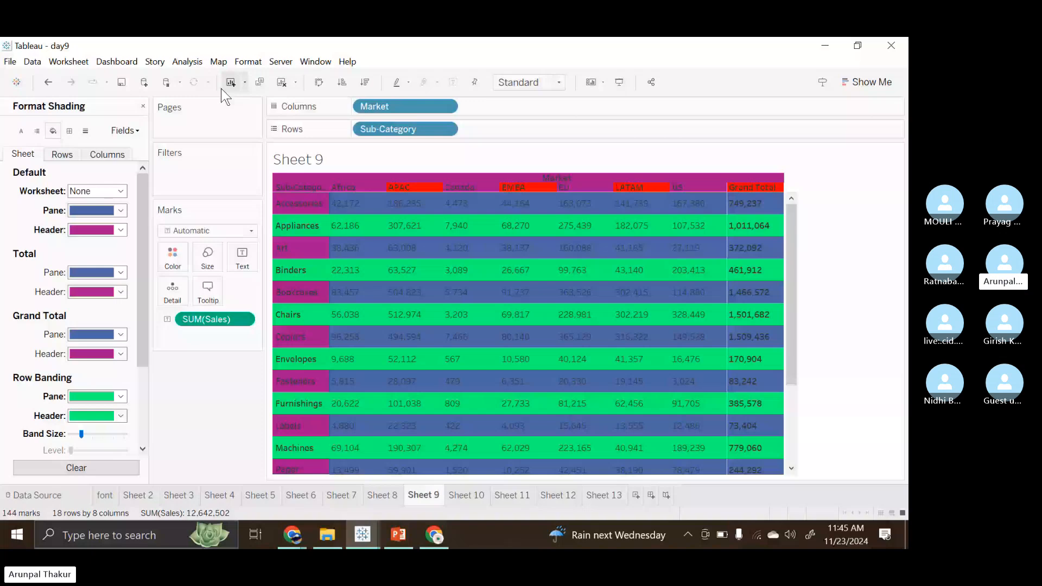
click(245, 82)
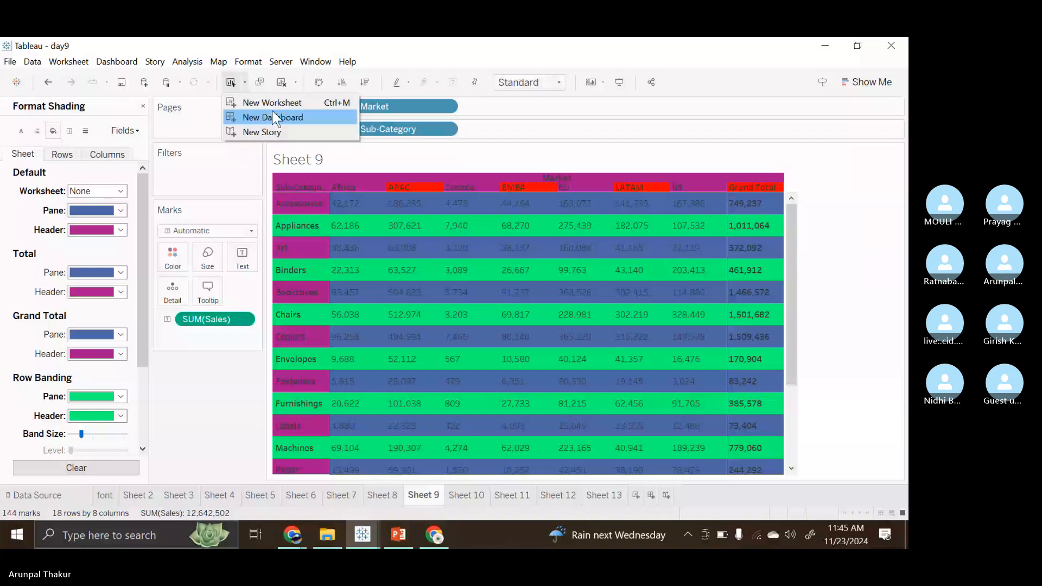
click(294, 76)
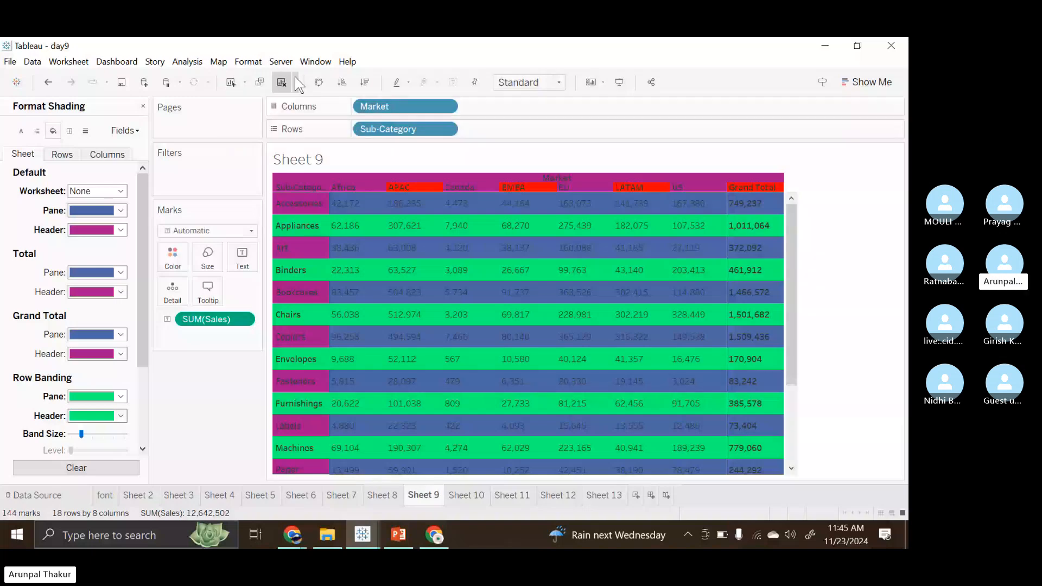
click(325, 120)
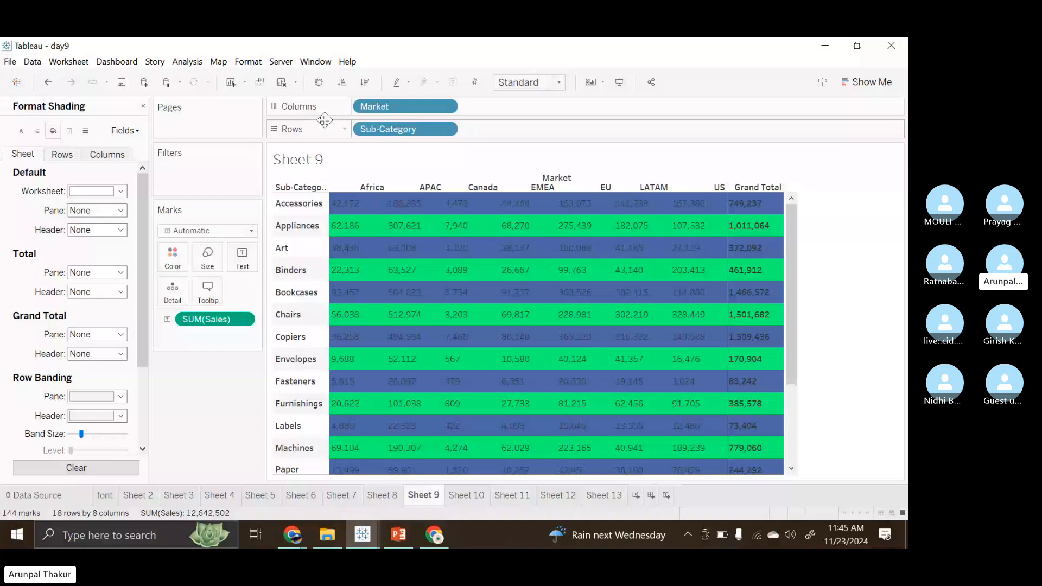
In the border formatting, give the default pane the thickest line in magenta and the default header a thick dark red line
click(70, 131)
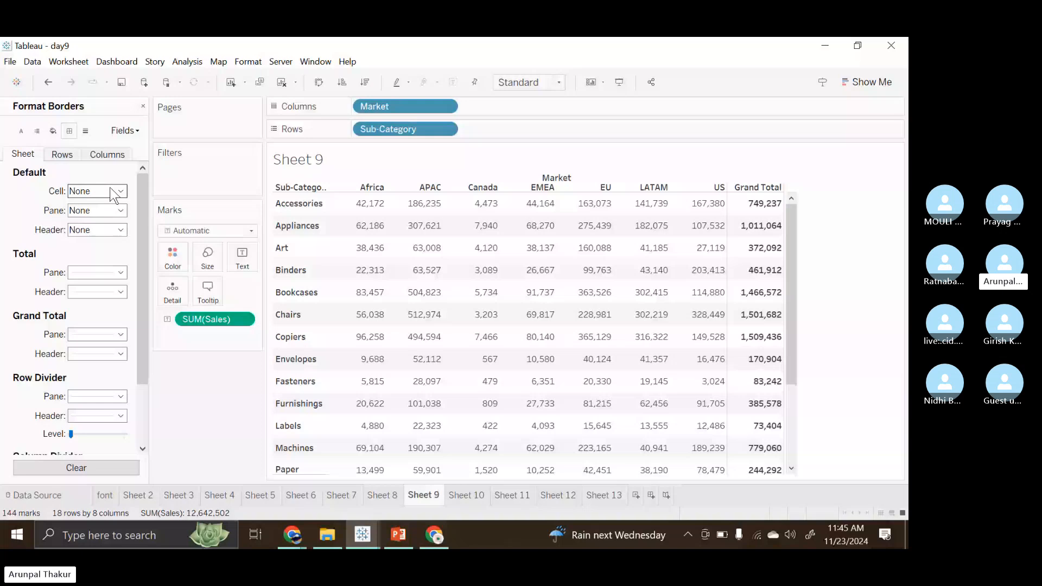
click(117, 210)
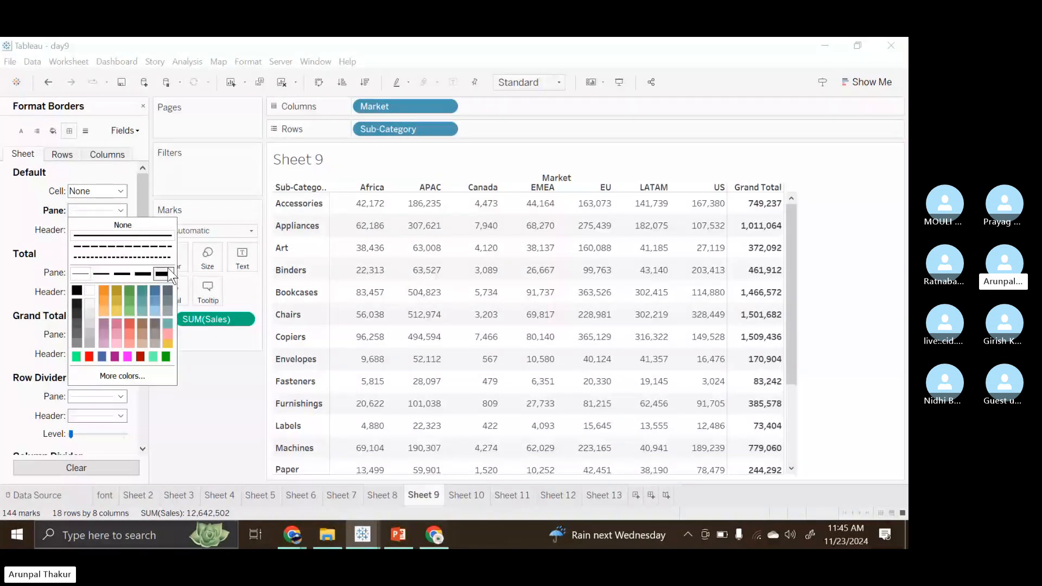
click(169, 271)
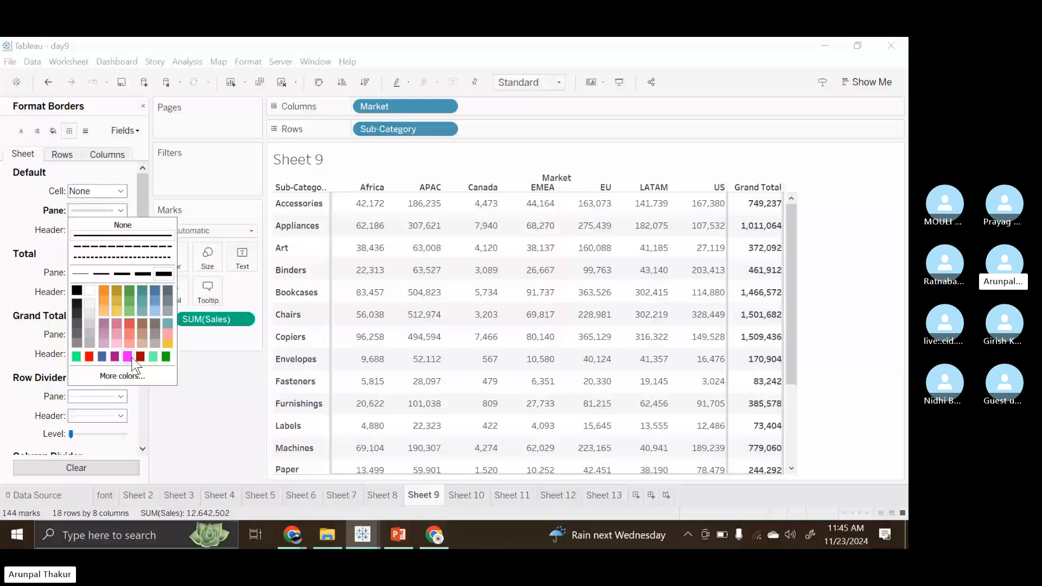
click(129, 357)
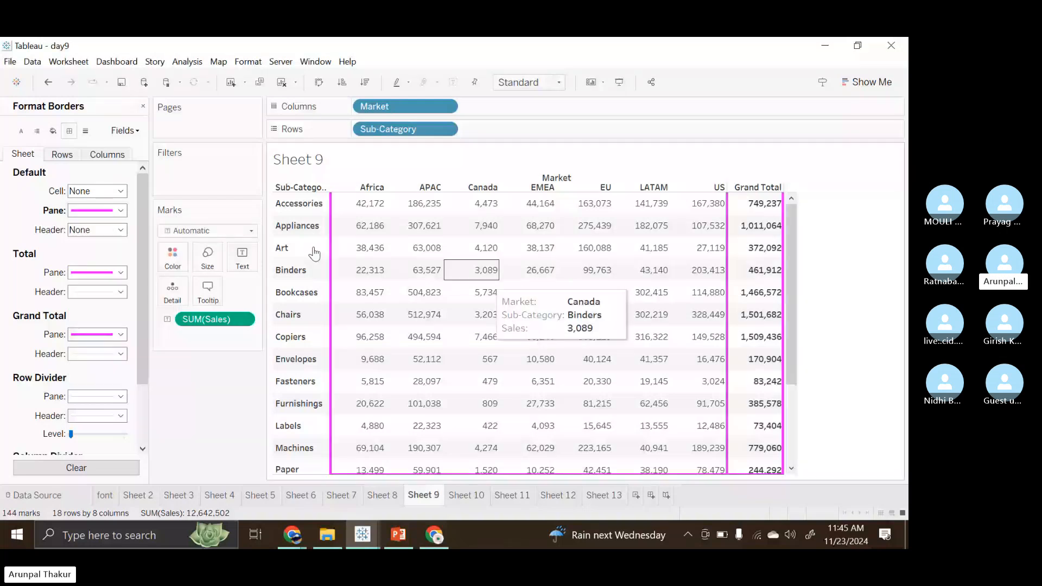
click(120, 229)
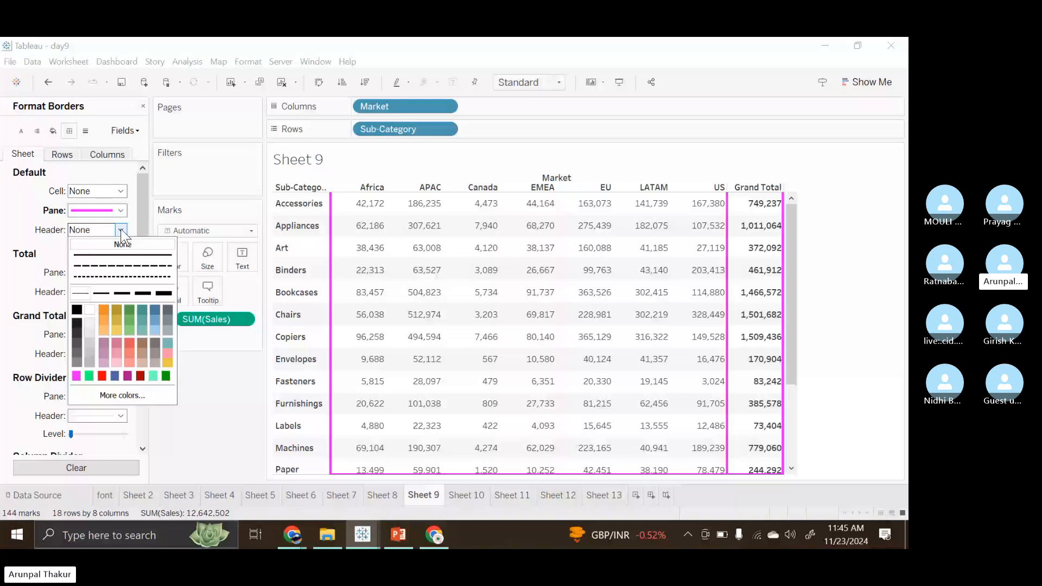
click(140, 376)
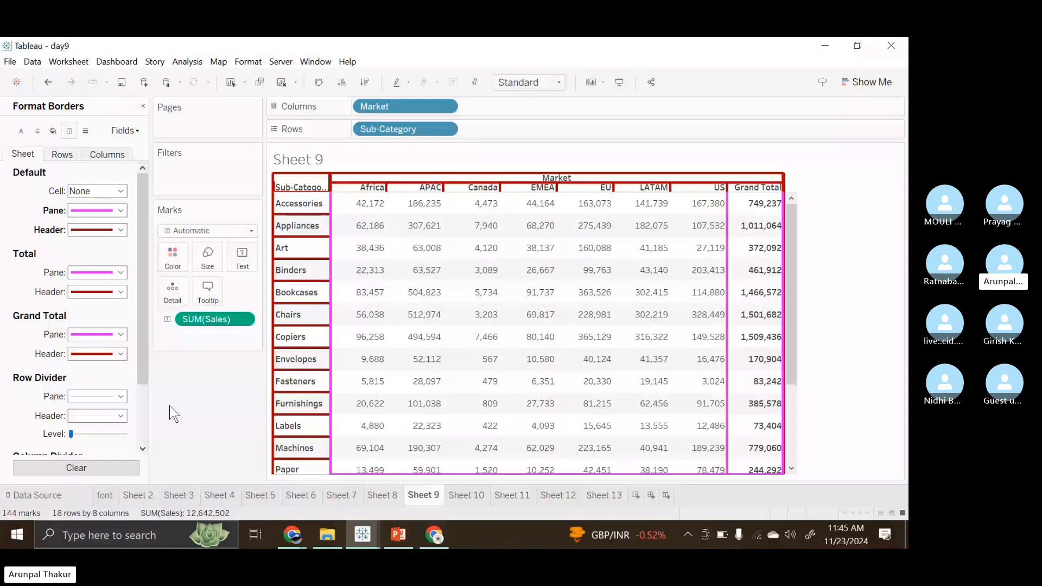
Format the row divider's pane border as the thickest line in green
scroll(116, 324, down, 2)
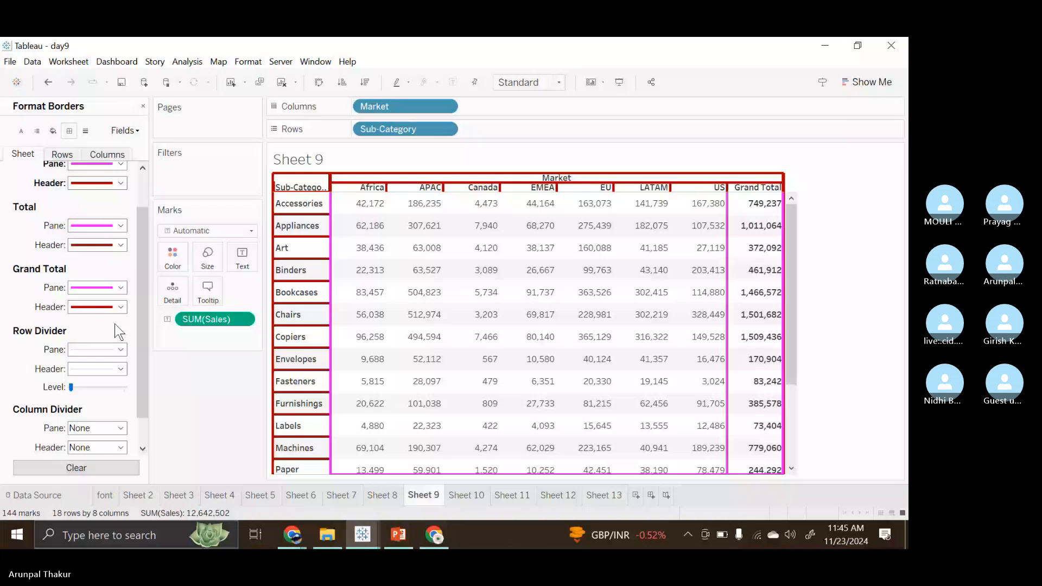
click(119, 350)
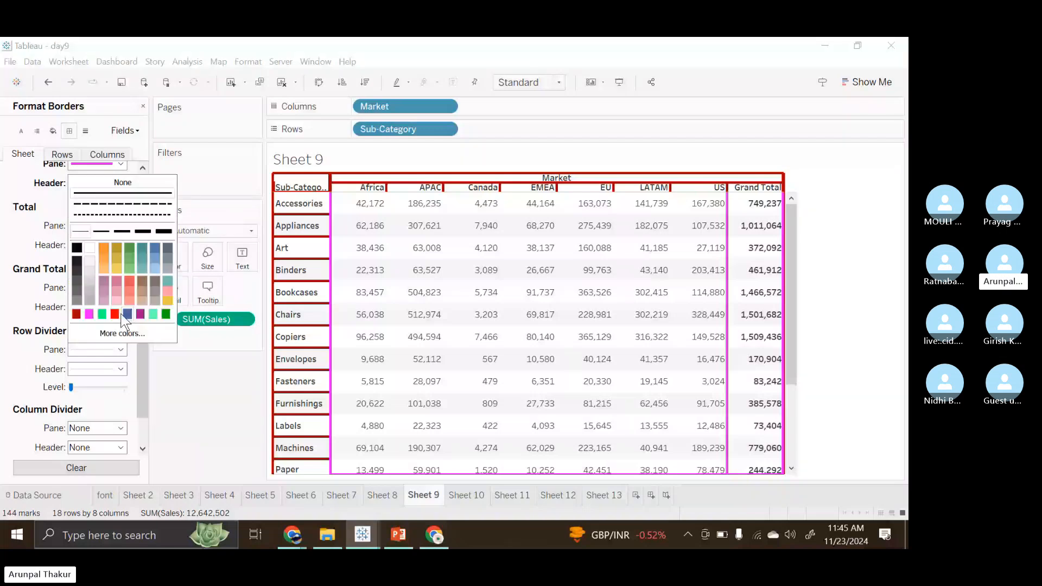
click(102, 314)
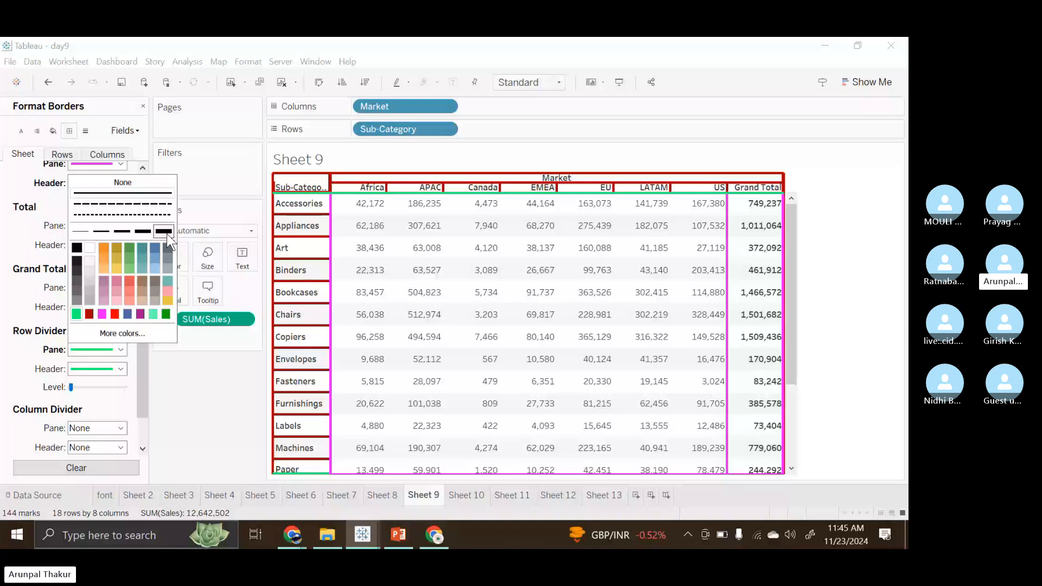
click(164, 231)
Format the column divider's pane border as the thickest line in red
click(119, 245)
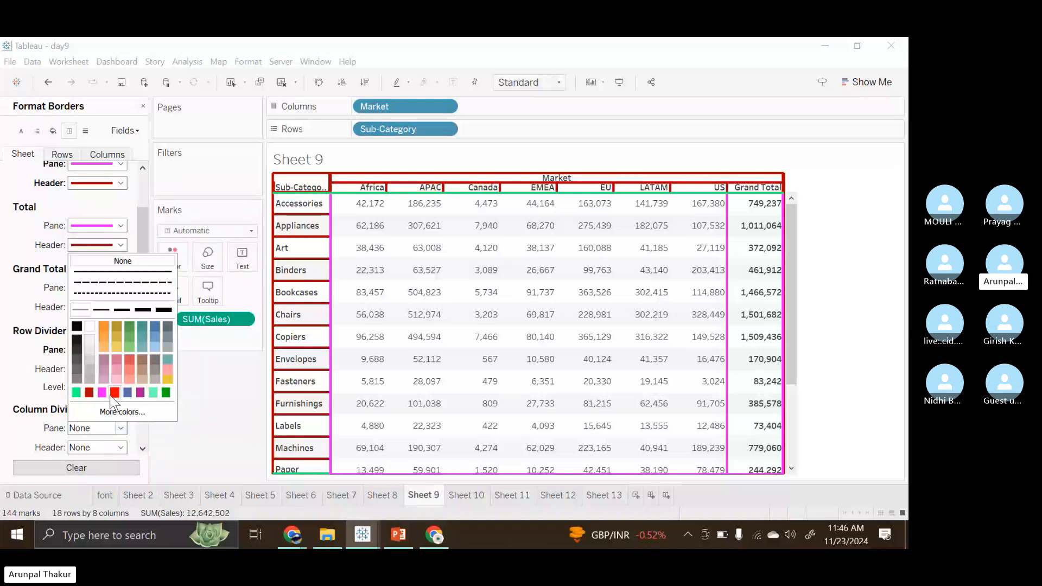
click(114, 392)
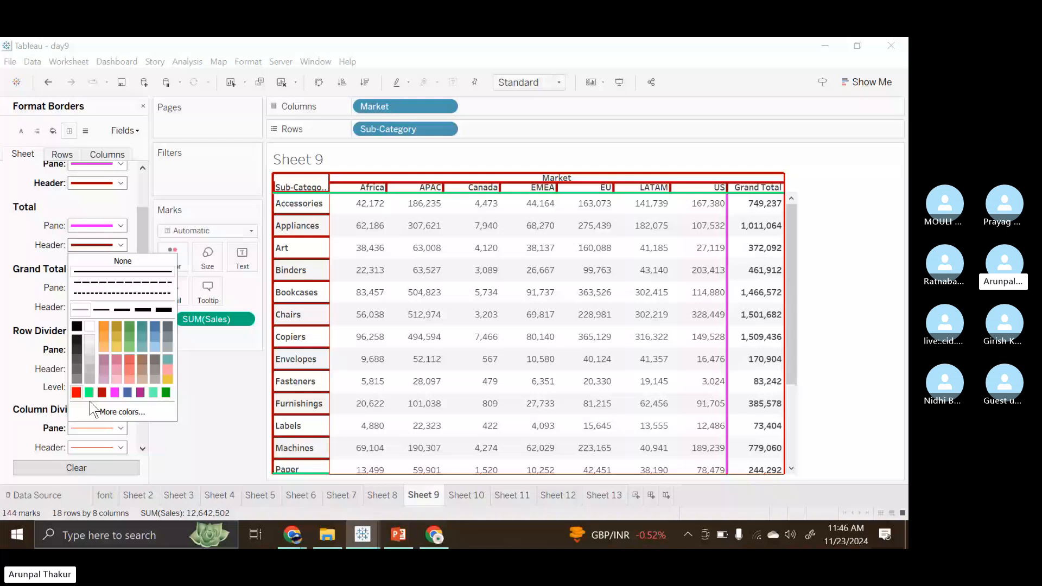
click(164, 310)
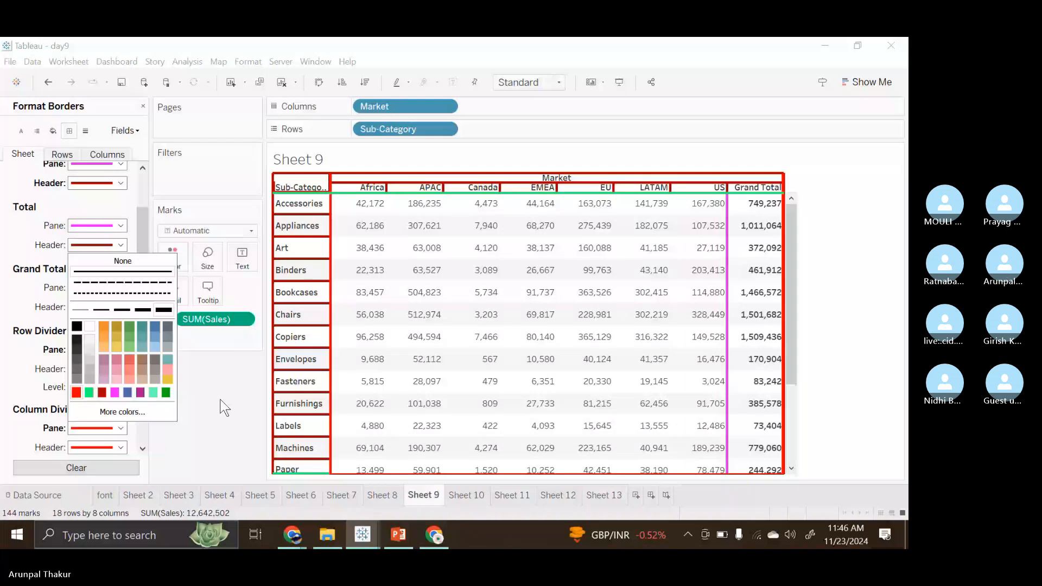
Recolor the row divider's pane border magenta and set its header border to green
scroll(122, 427, down, 1)
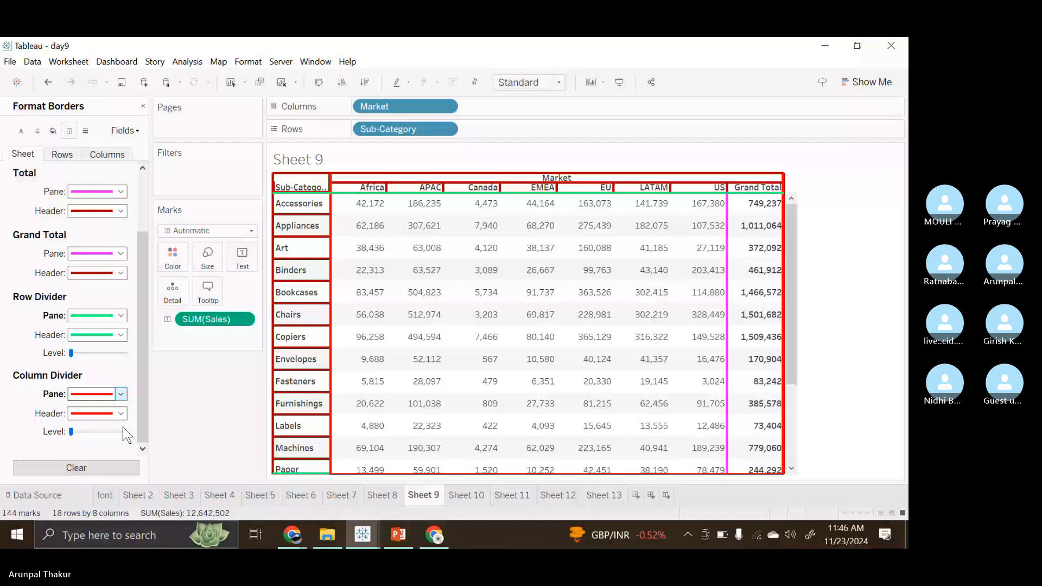
click(121, 316)
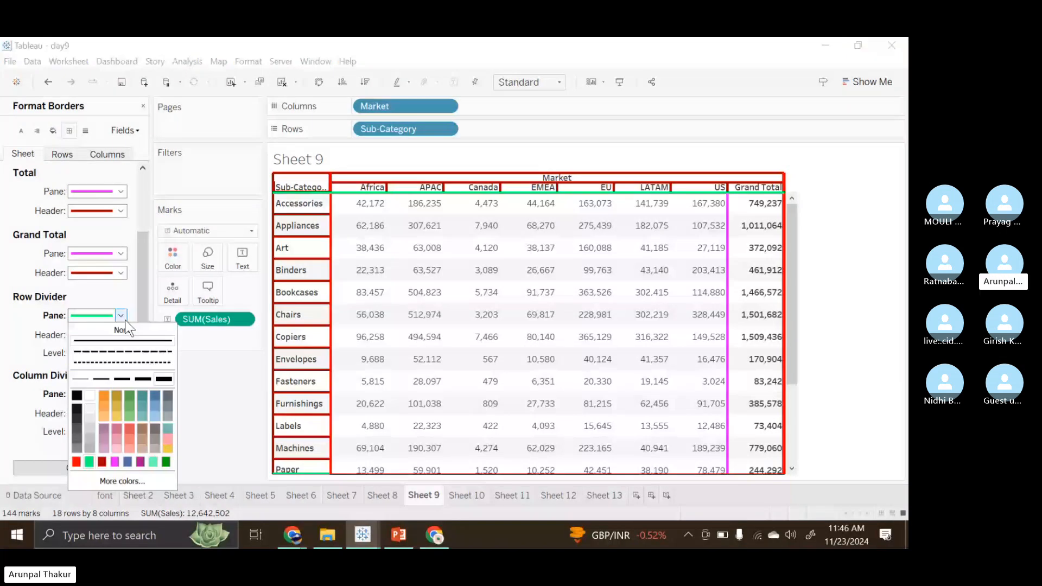
click(114, 462)
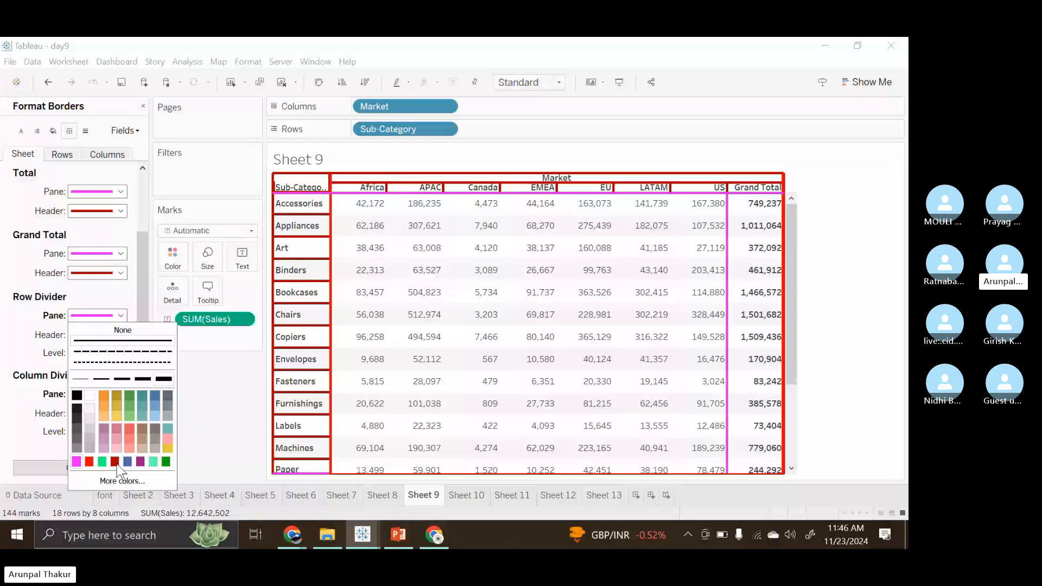
click(102, 461)
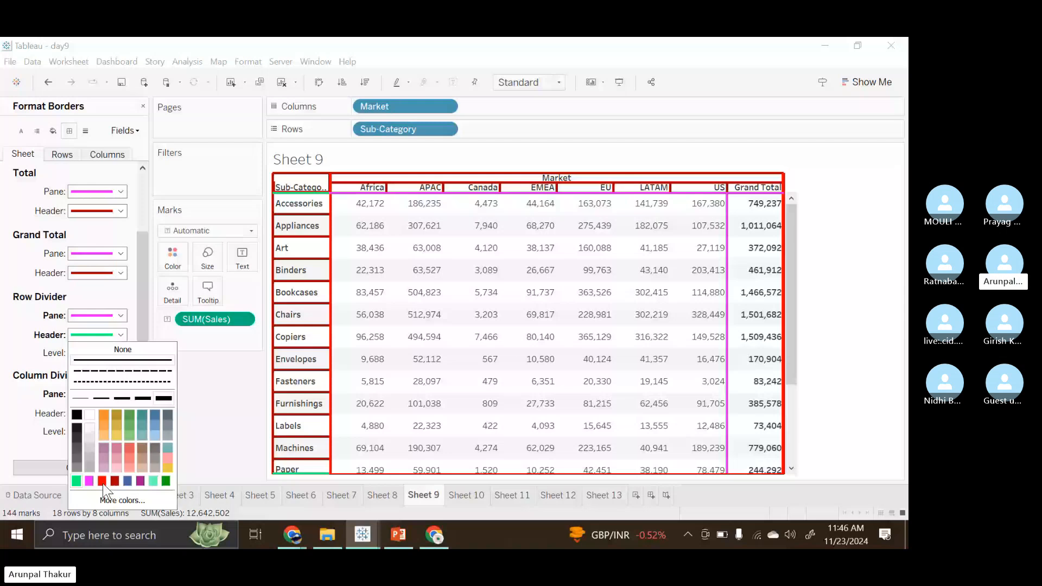
Give the default cell border a thick blue line after trying it in red
scroll(124, 193, up, 3)
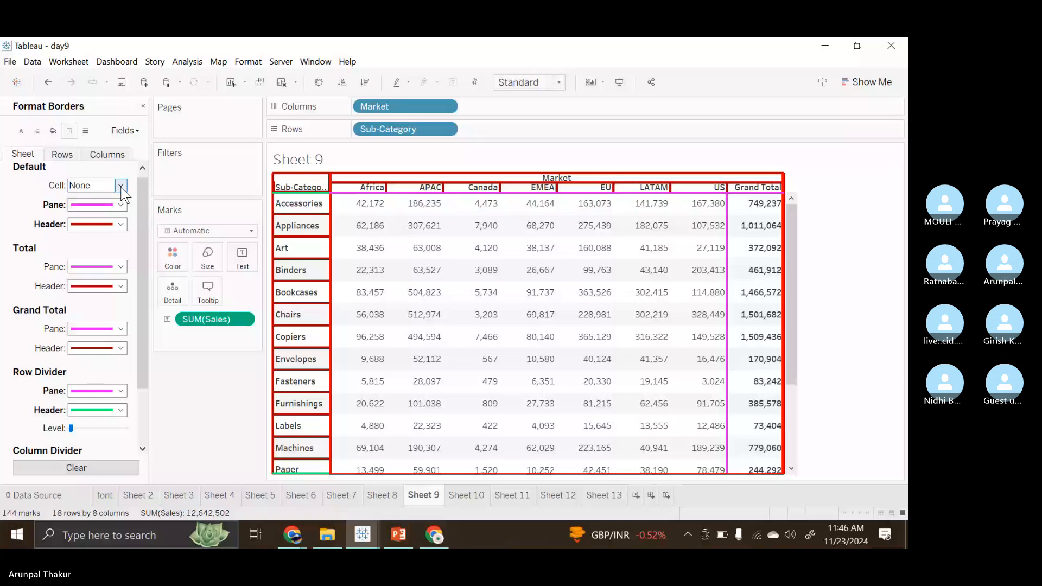
click(121, 186)
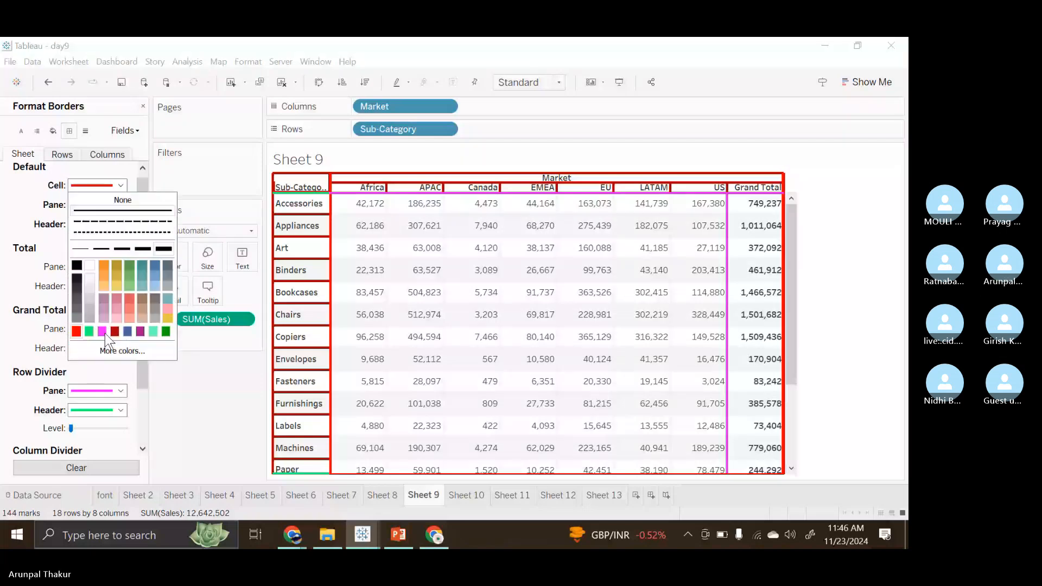
click(115, 331)
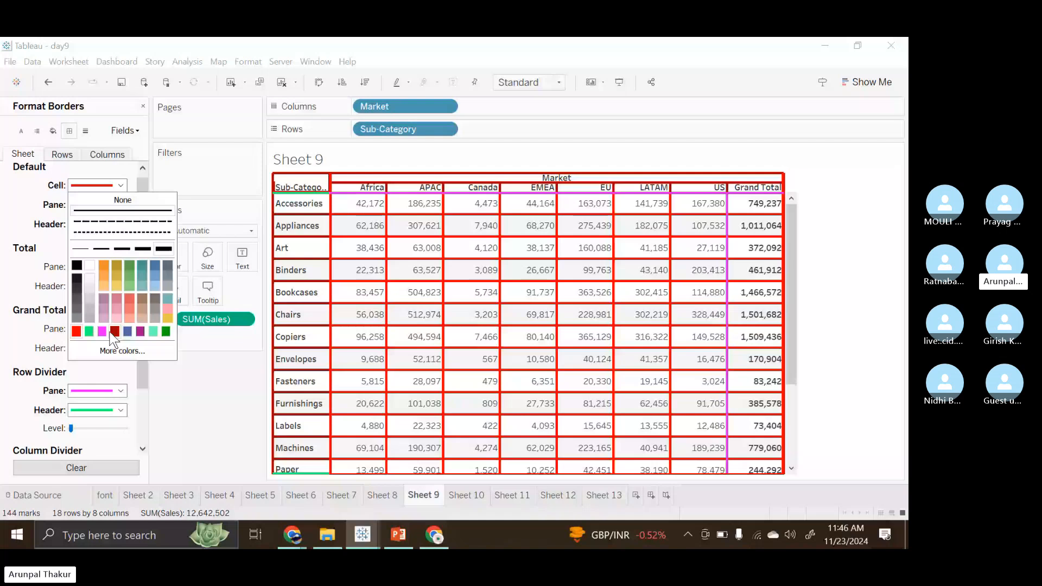
click(127, 331)
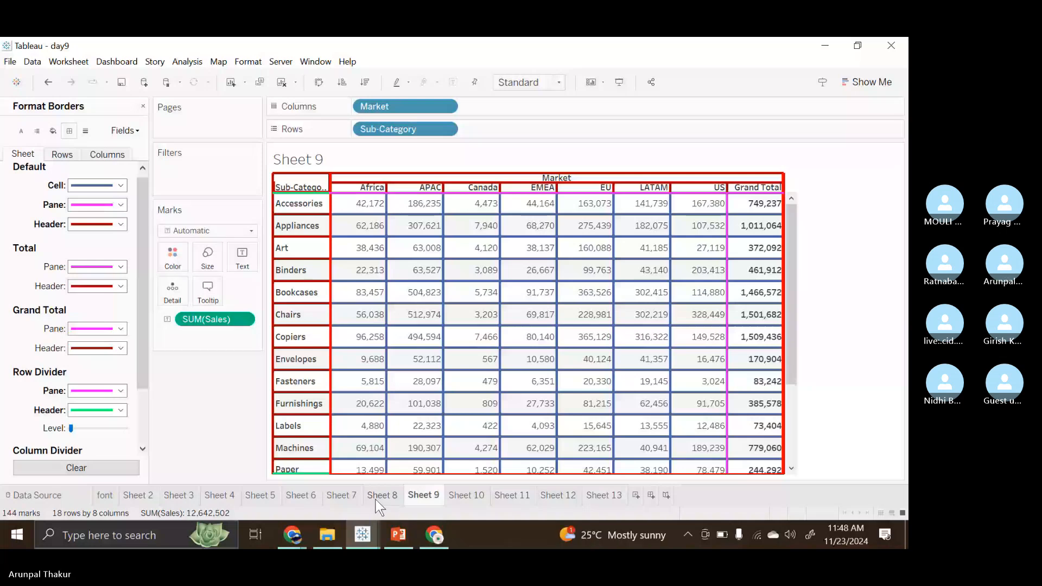
Go to the Market sales bar chart on Sheet 5 and turn off its grand totals
click(341, 495)
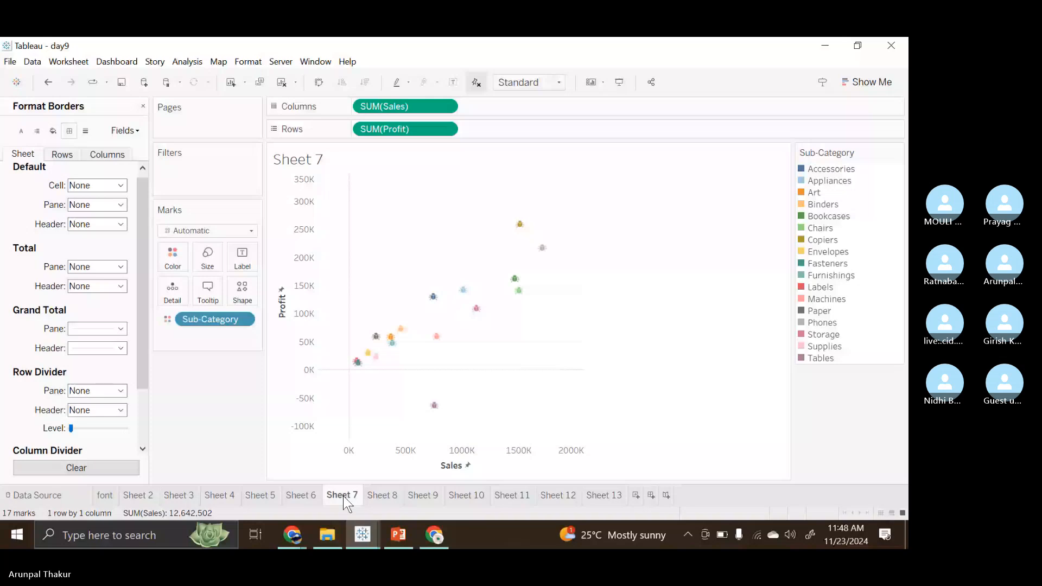
click(263, 495)
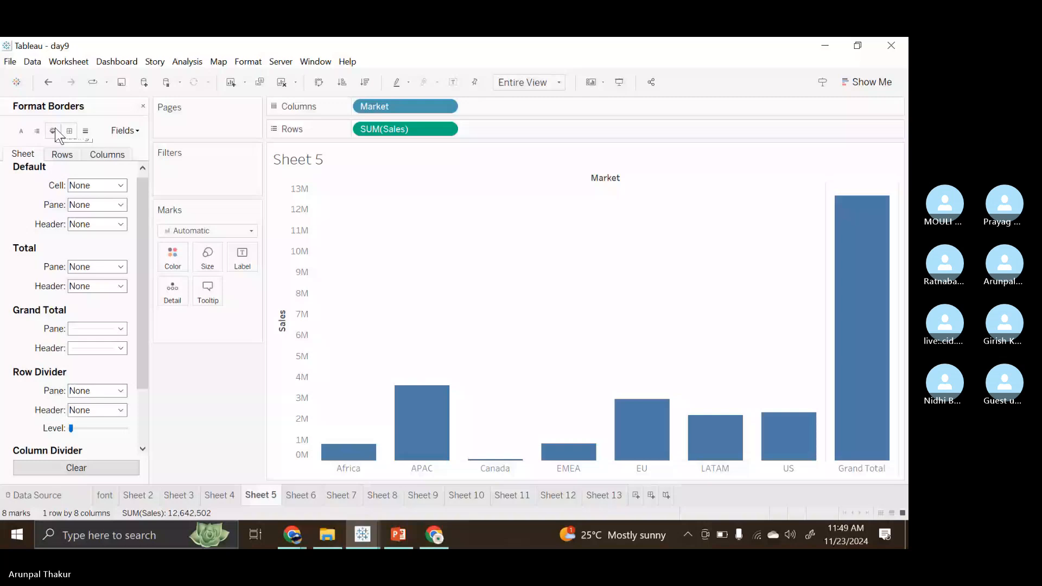
click(143, 106)
click(68, 61)
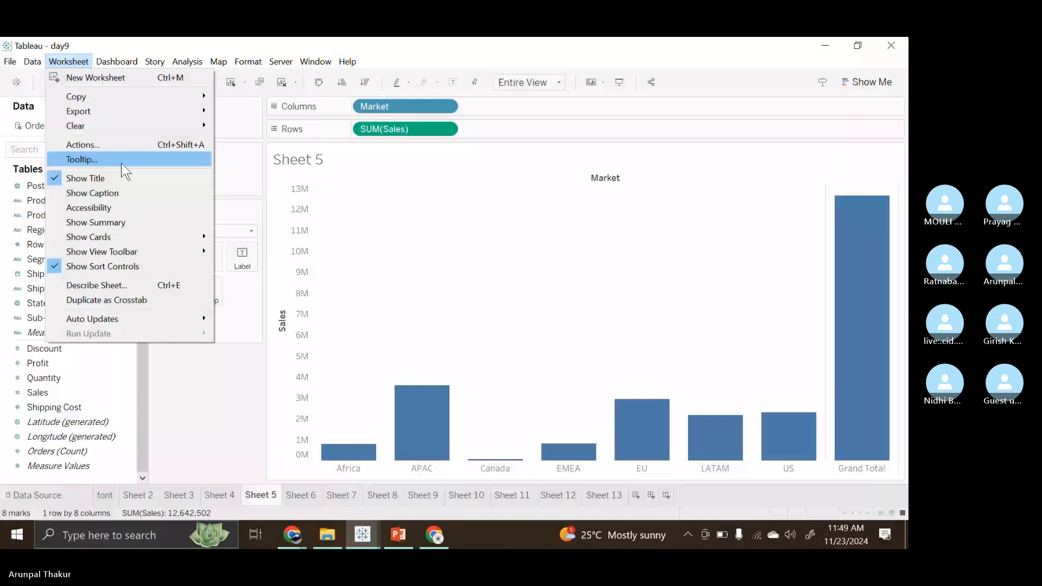
mouse_move(186, 61)
mouse_move(269, 188)
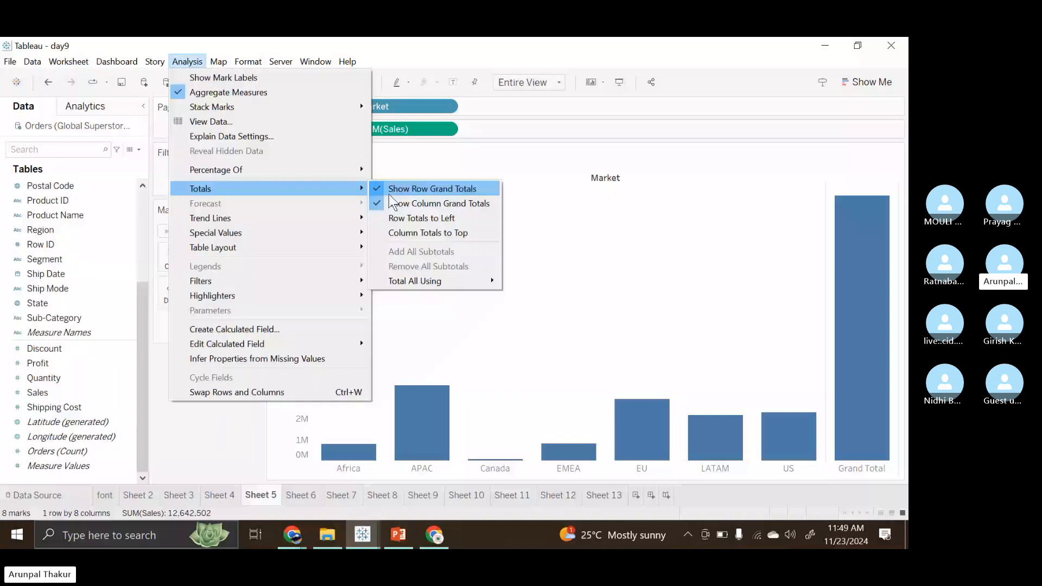
click(390, 194)
click(386, 206)
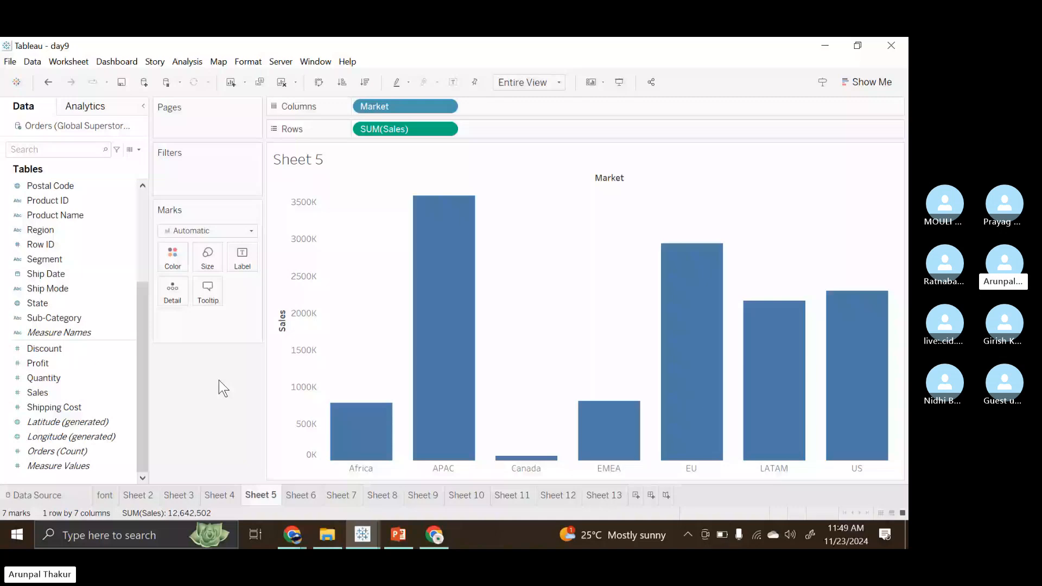
Set the default pane and worksheet fonts of the Sheet 5 chart to bold
click(239, 63)
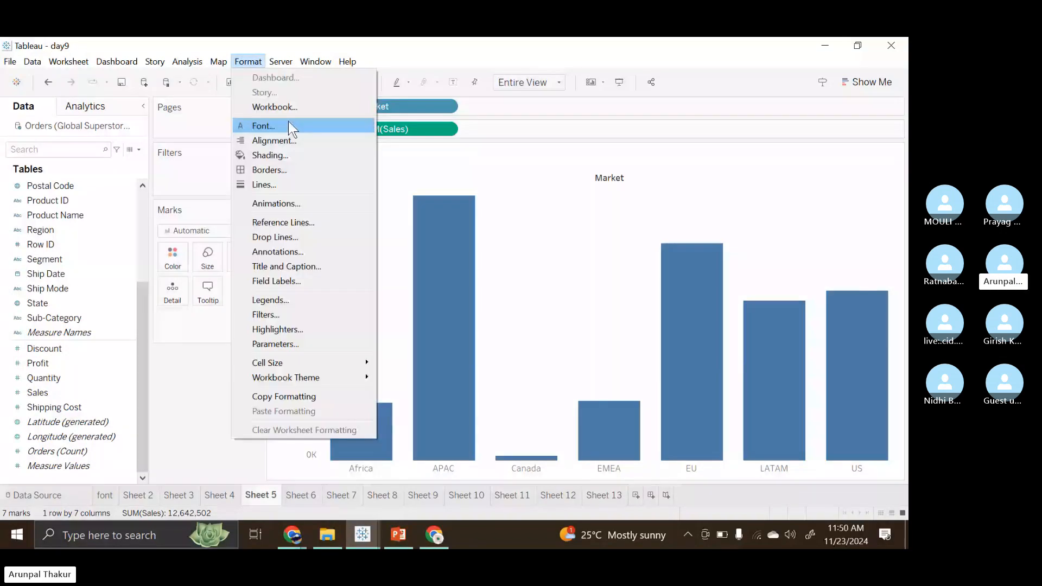
click(288, 124)
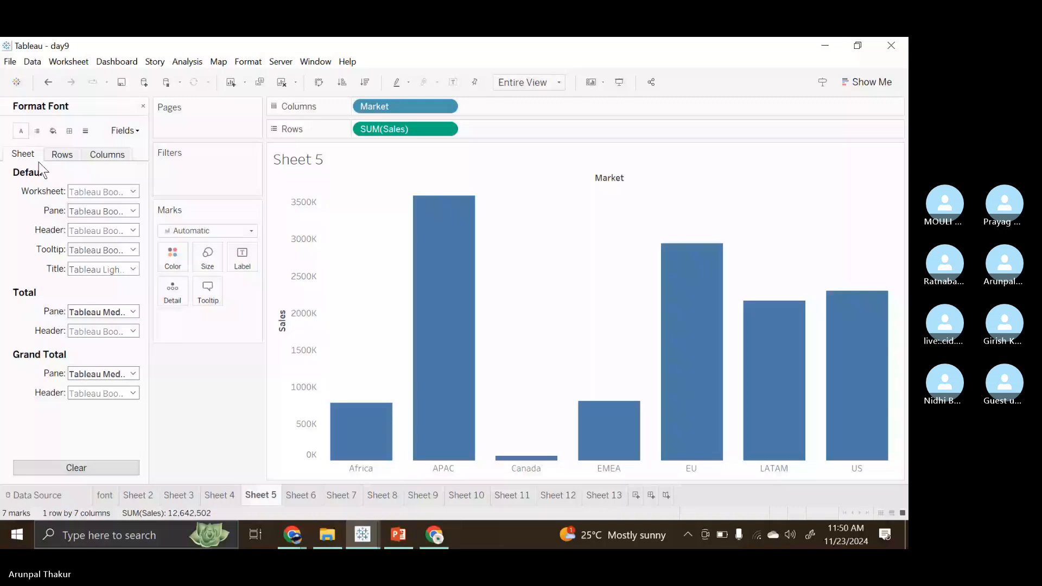
click(103, 211)
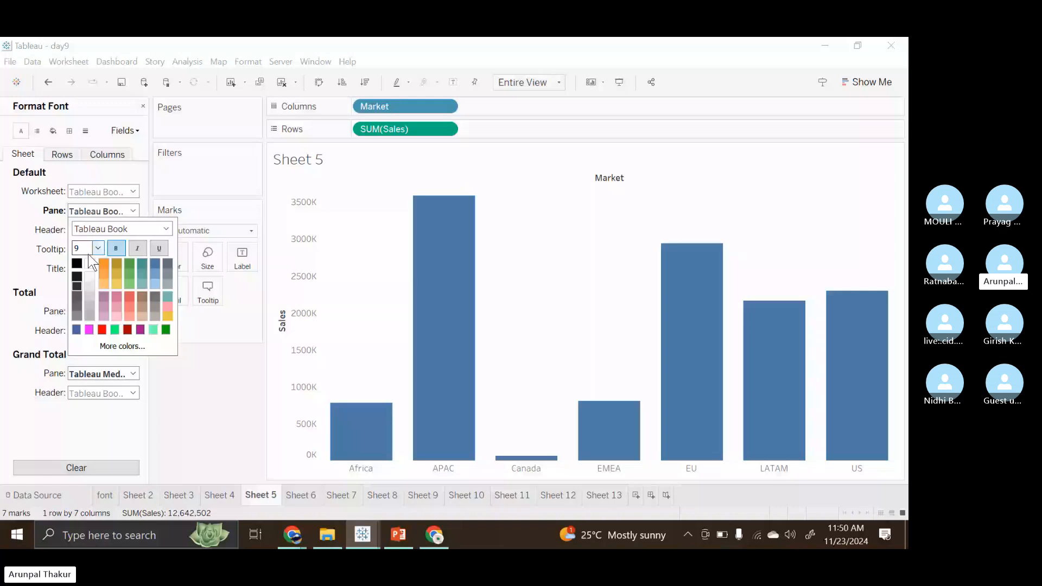
click(100, 229)
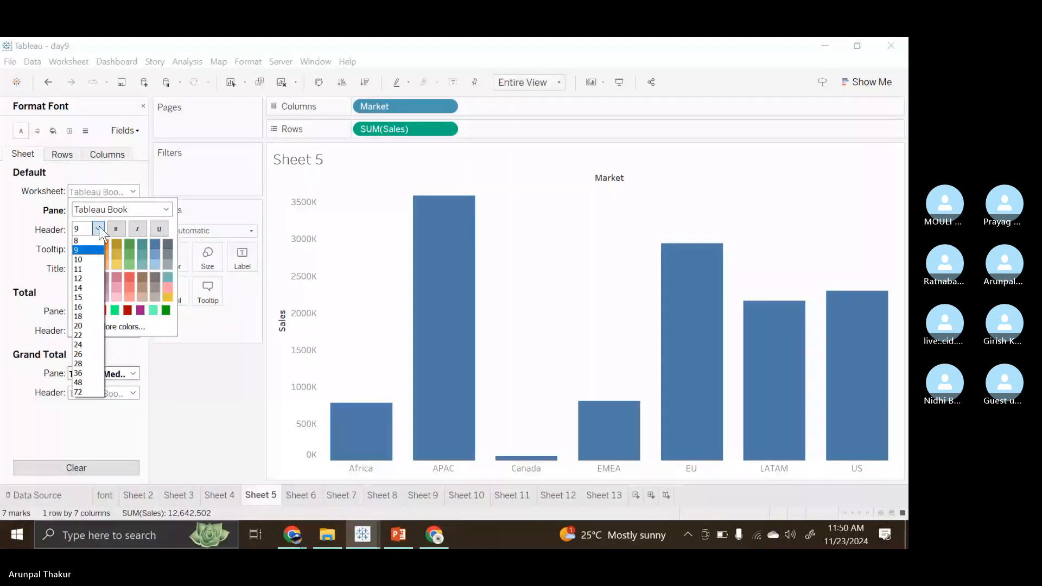
click(115, 228)
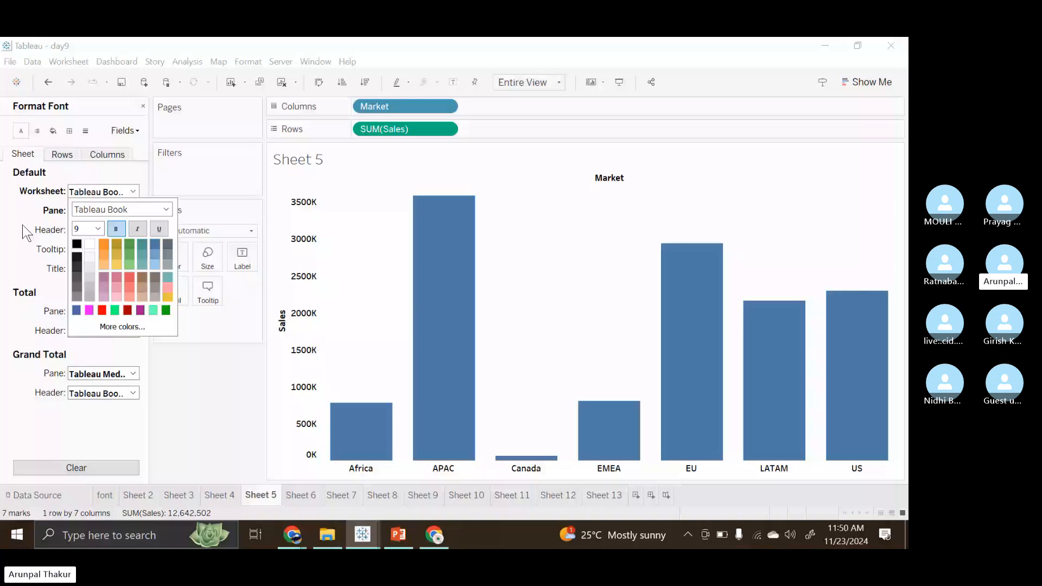
click(21, 225)
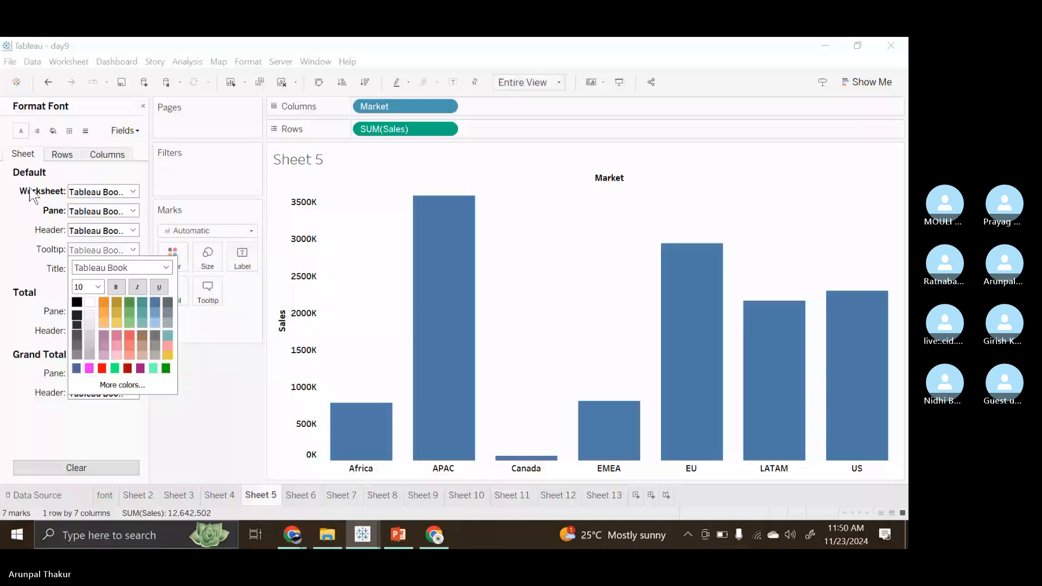
Try magenta as the default worksheet shading of the chart, and reset it to None
click(36, 131)
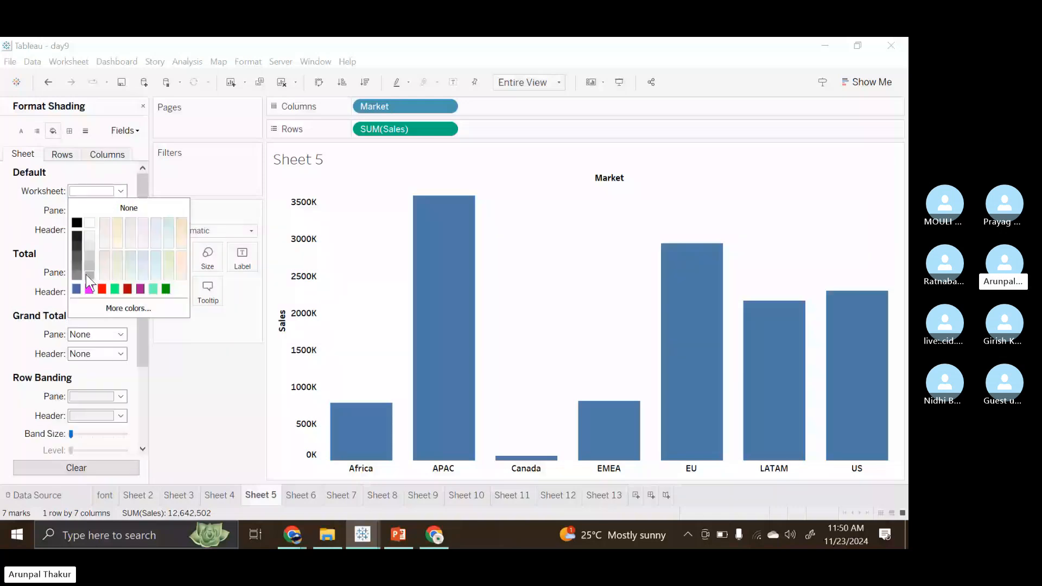
click(89, 289)
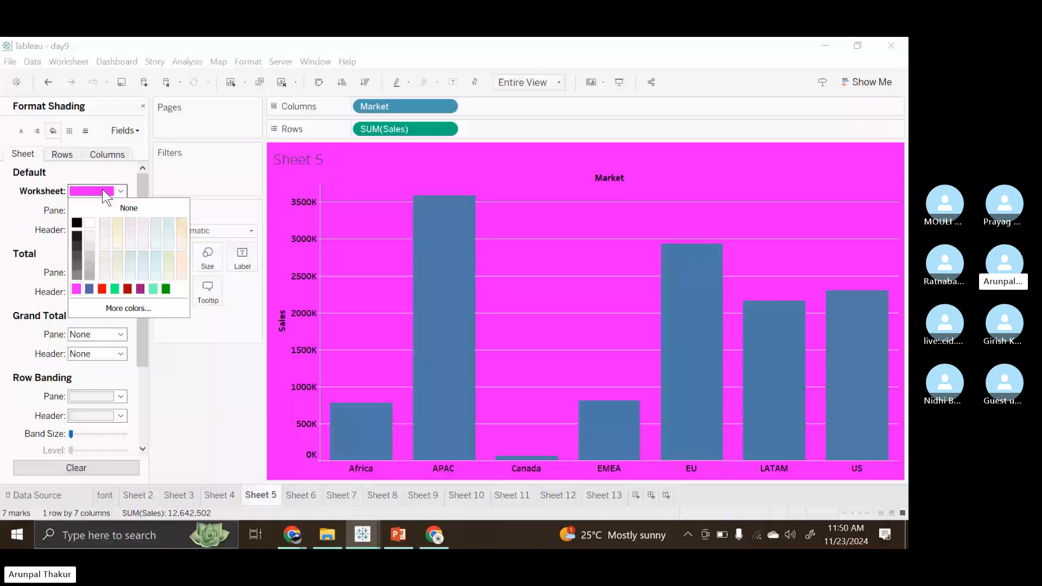
click(127, 208)
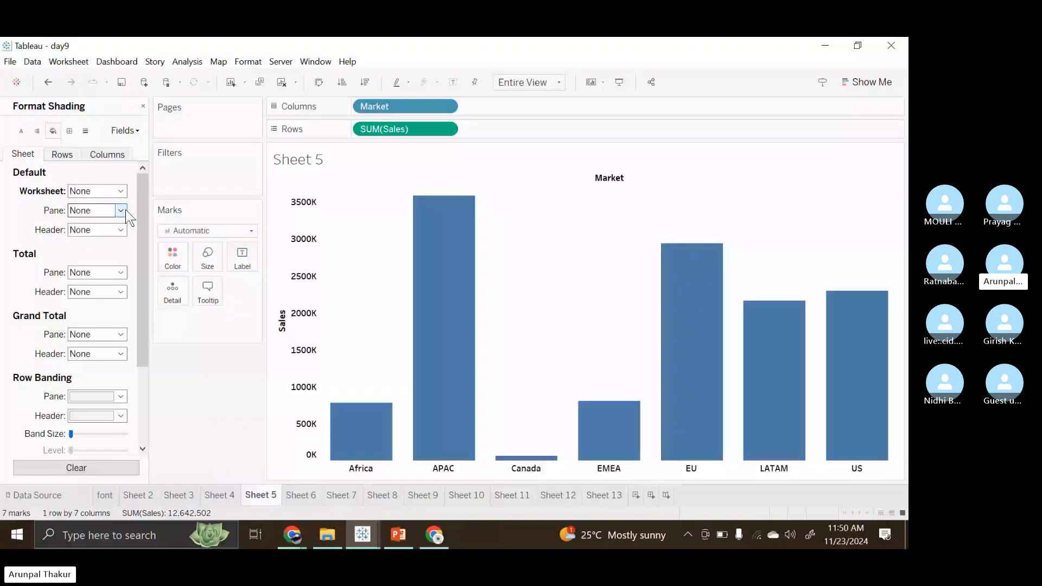
Shade the chart's default pane green and its default header magenta
click(121, 210)
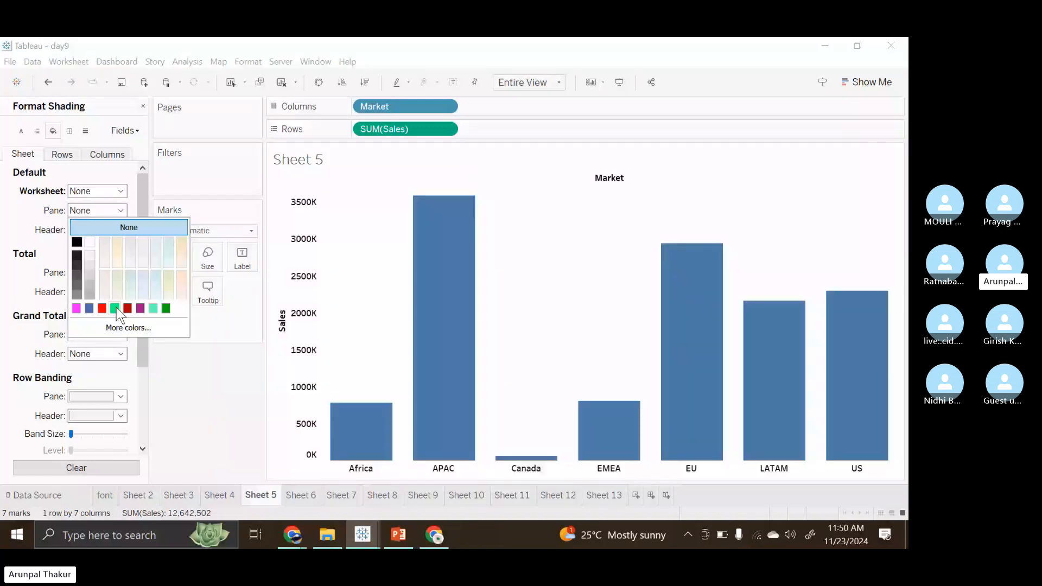
click(115, 307)
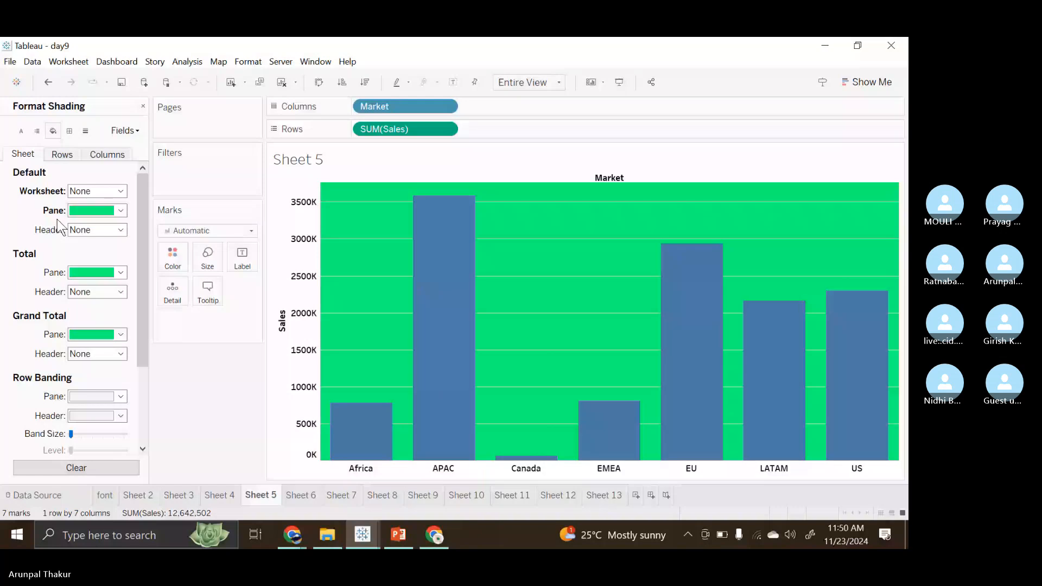
click(98, 229)
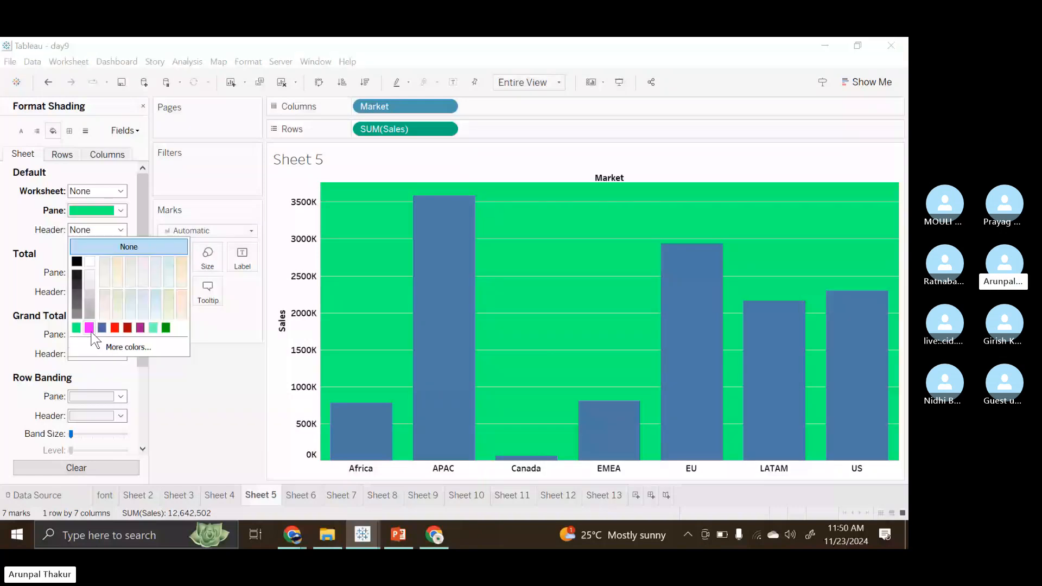
click(89, 328)
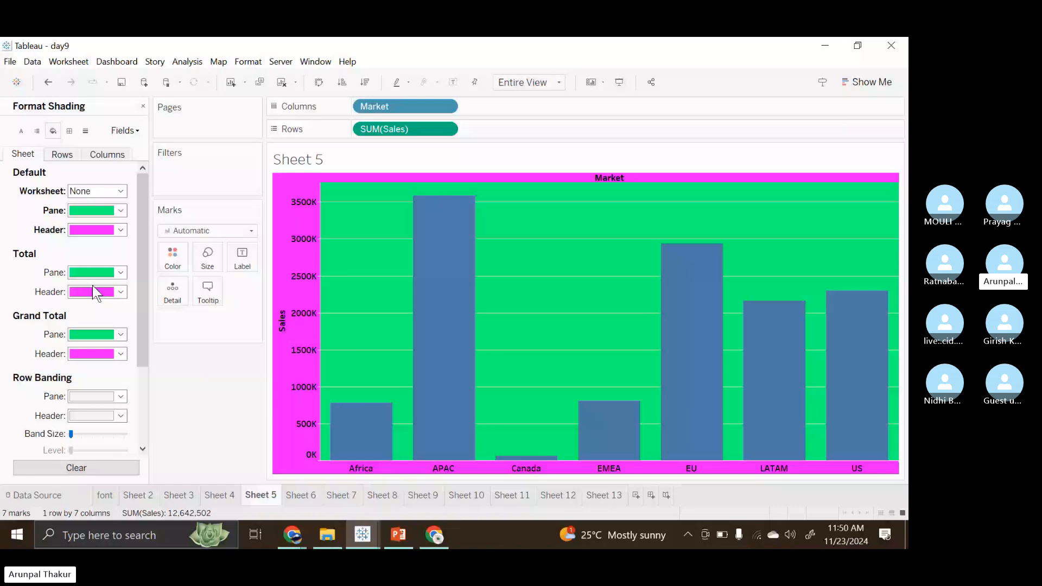
Set the row banding color to red for both the pane and the header
click(92, 286)
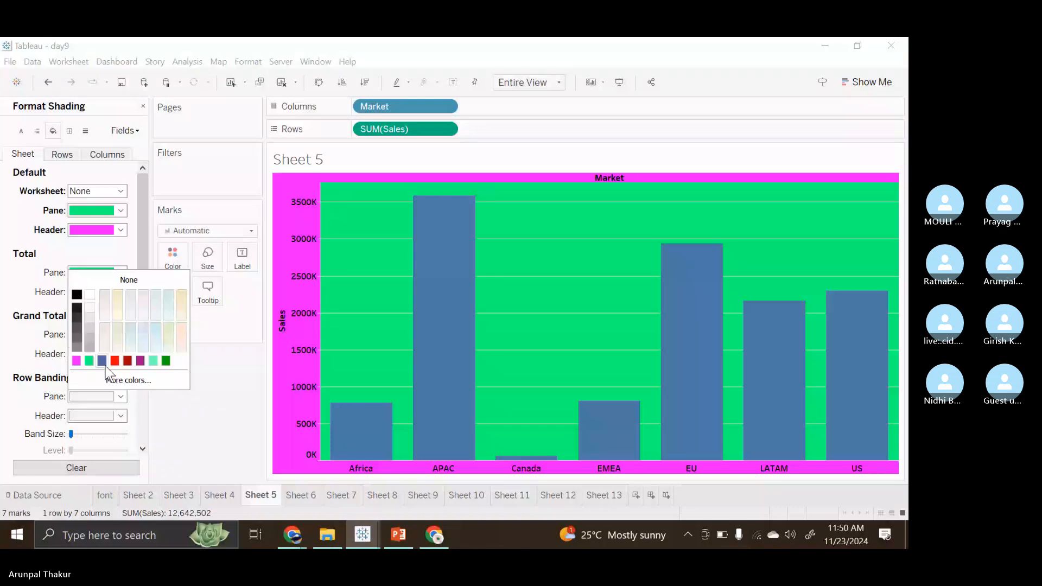
click(115, 362)
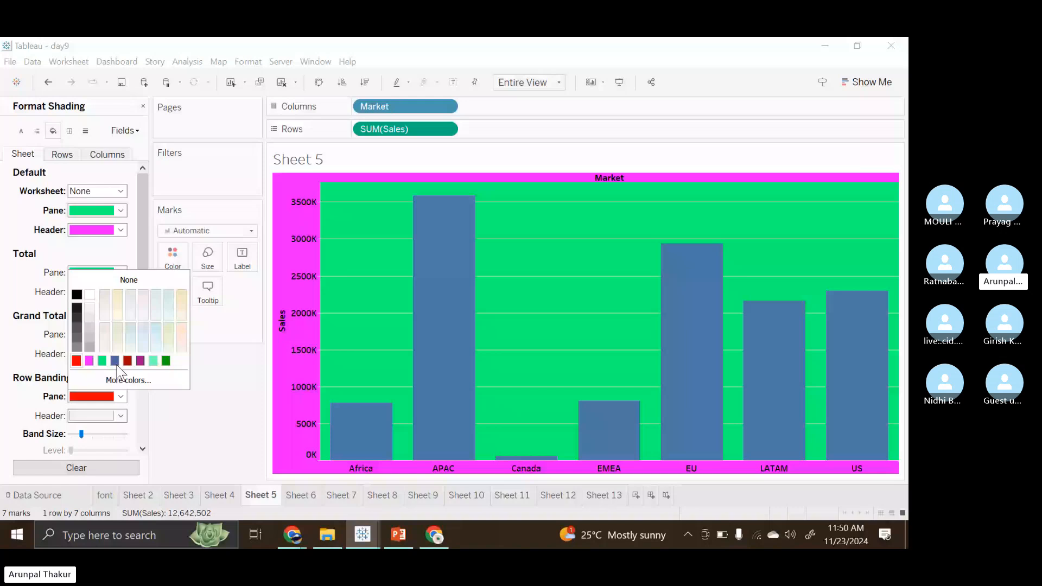
click(120, 416)
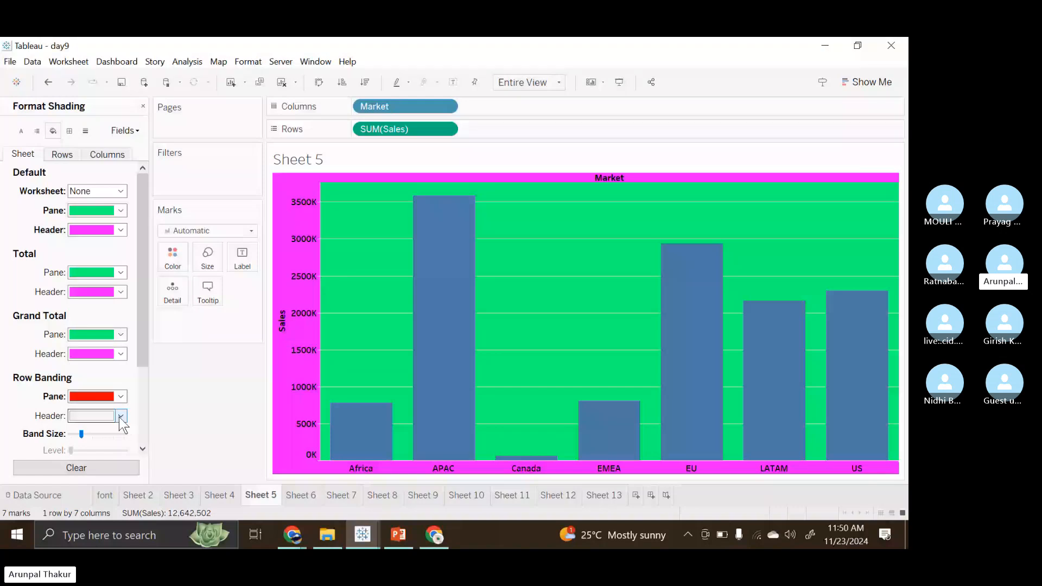
click(120, 416)
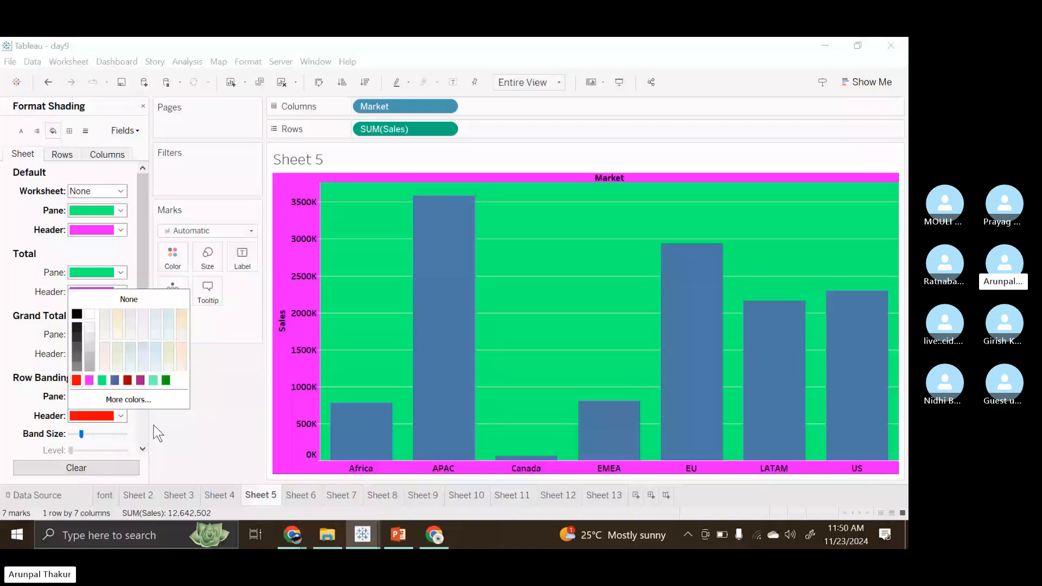
click(153, 426)
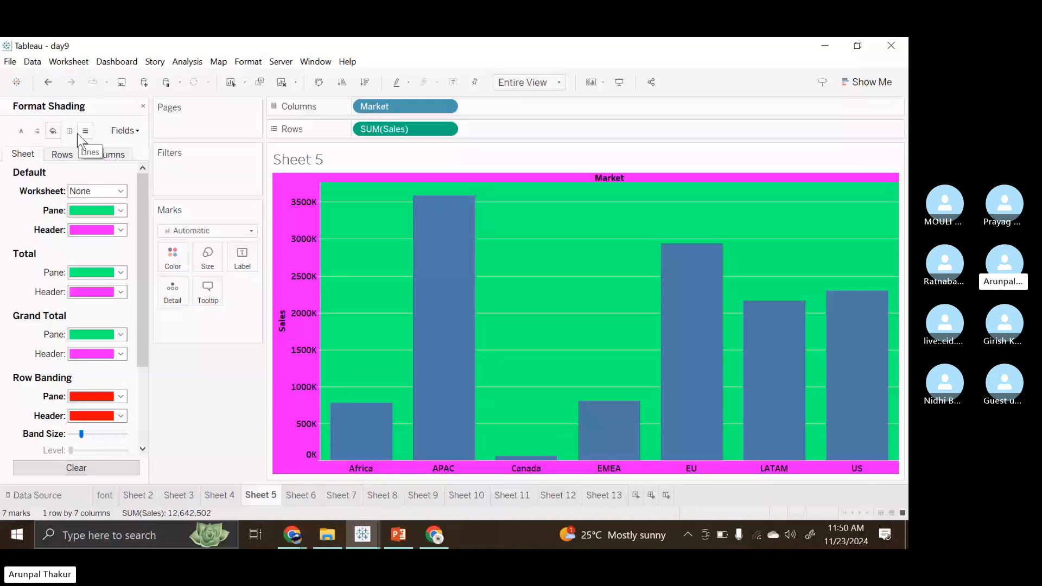
In the line formatting of Sheet 5, color the trend lines and the reference lines red
click(85, 131)
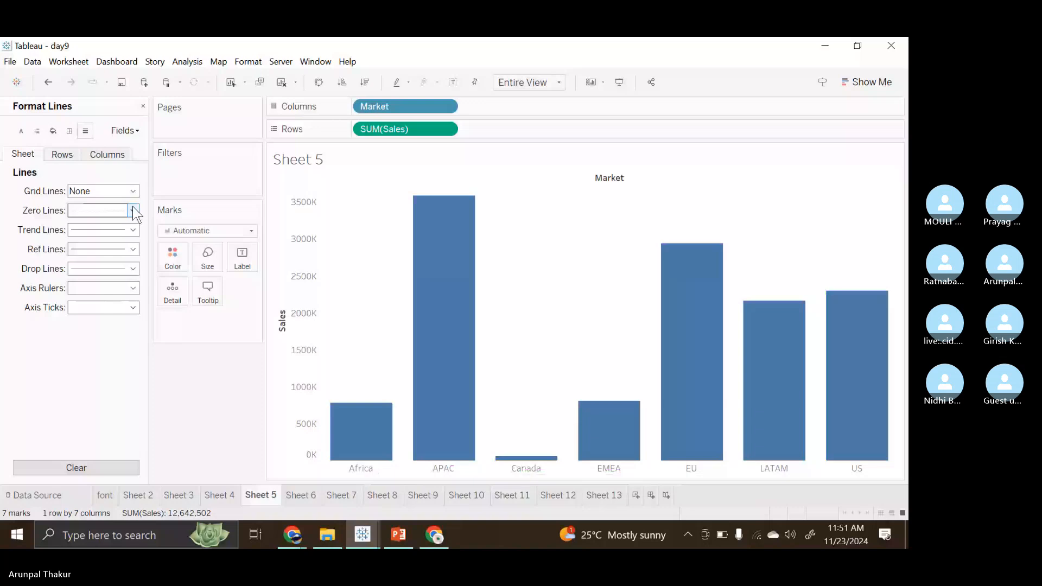
click(132, 230)
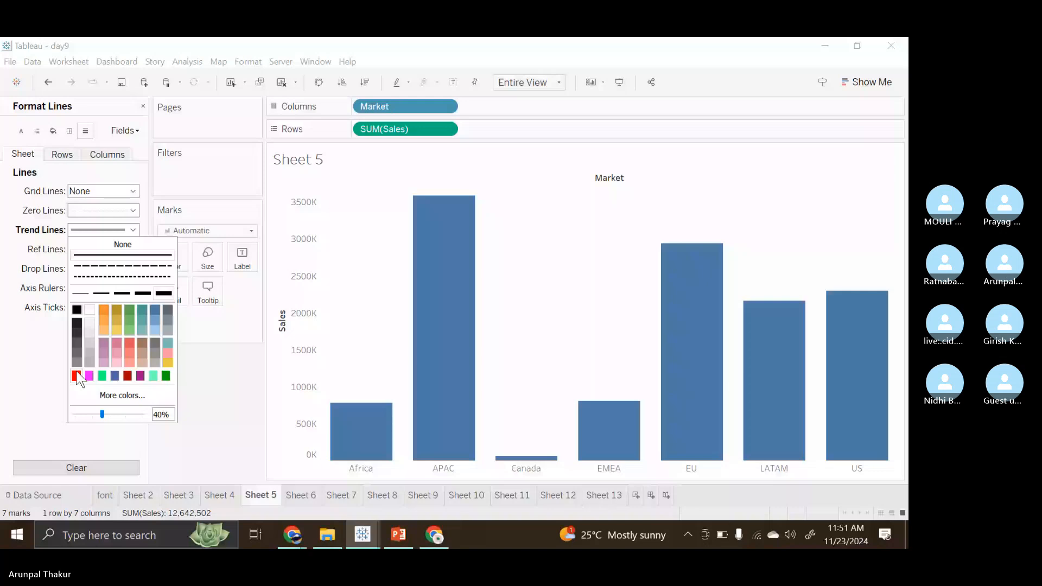
click(76, 376)
click(132, 249)
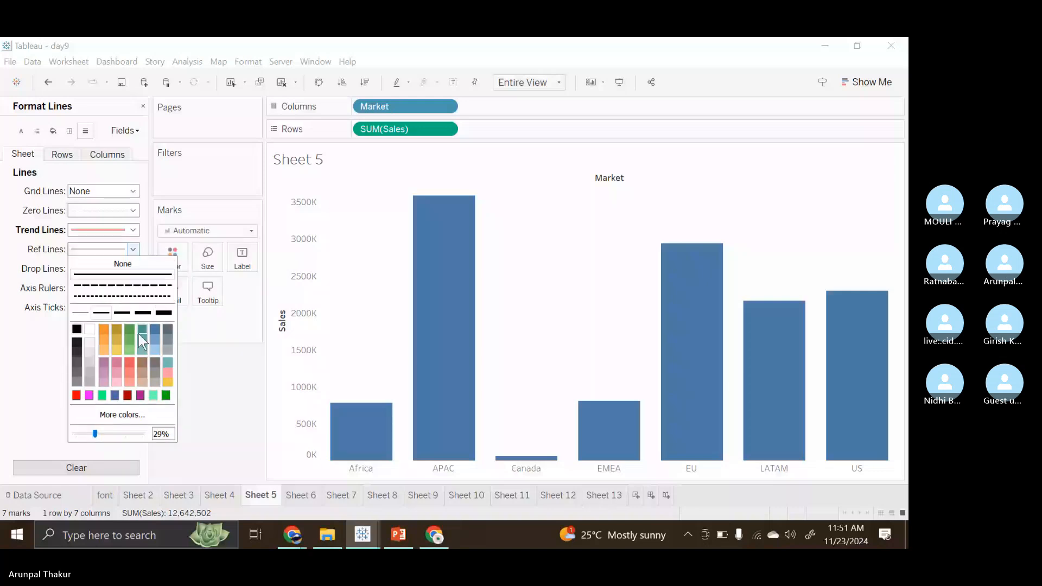
click(77, 395)
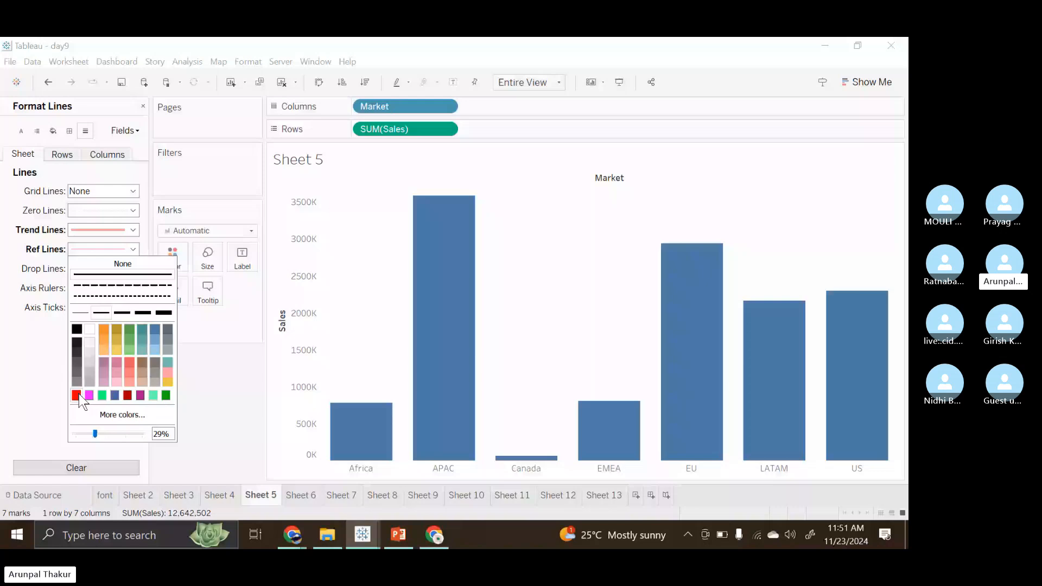
Thicken the reference lines, and format the axis rulers of the chart as a thicker red line
click(121, 313)
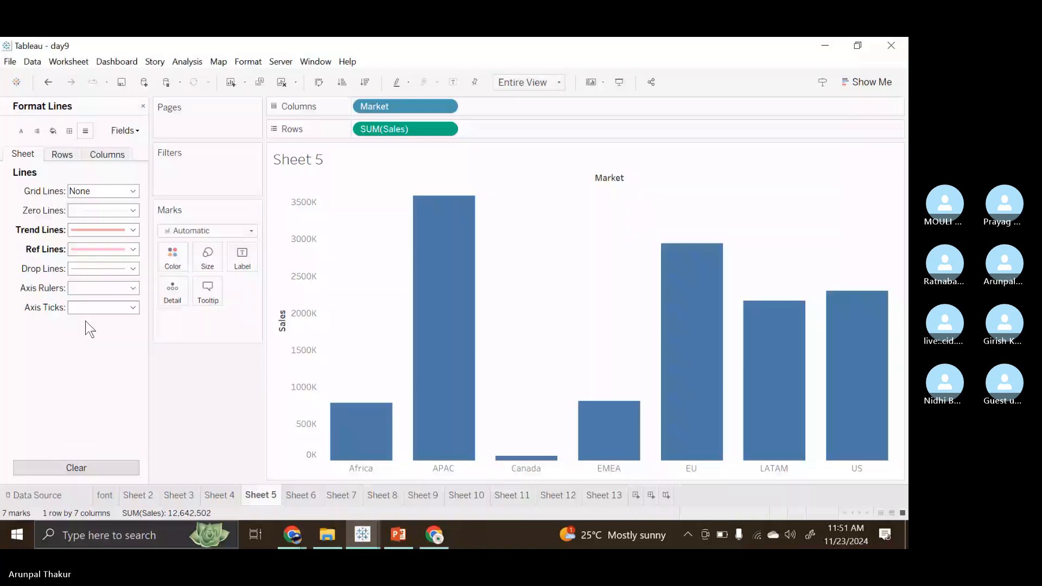
click(103, 287)
click(77, 433)
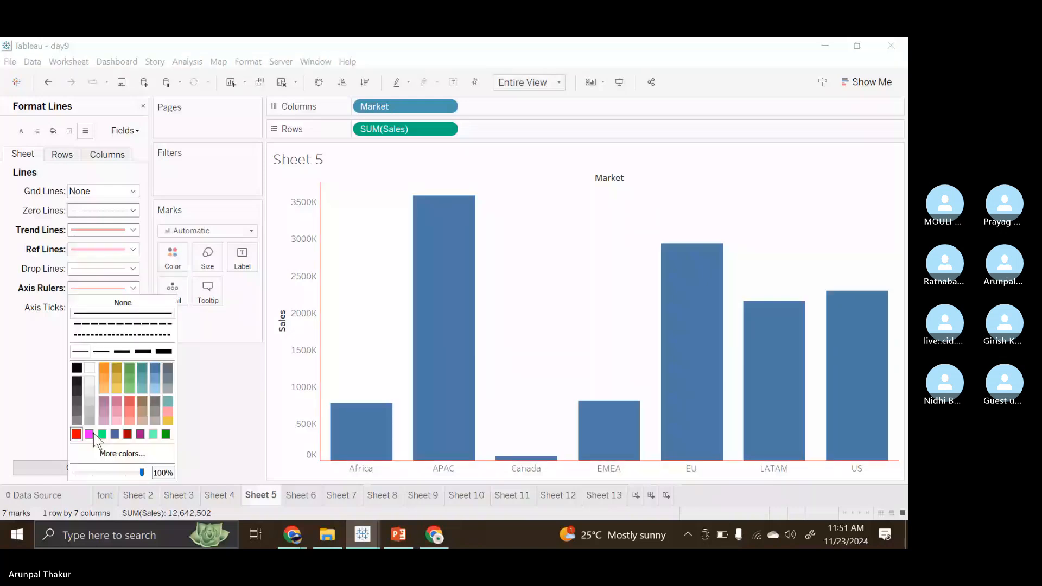
click(134, 313)
Color the axis ticks red and make the drop lines a thicker red line
click(133, 307)
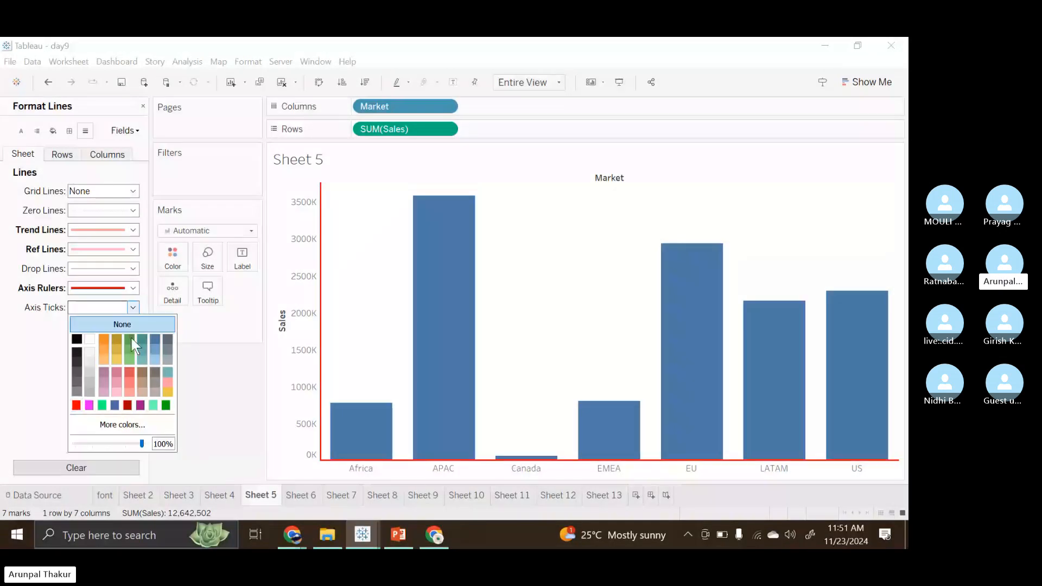
click(125, 369)
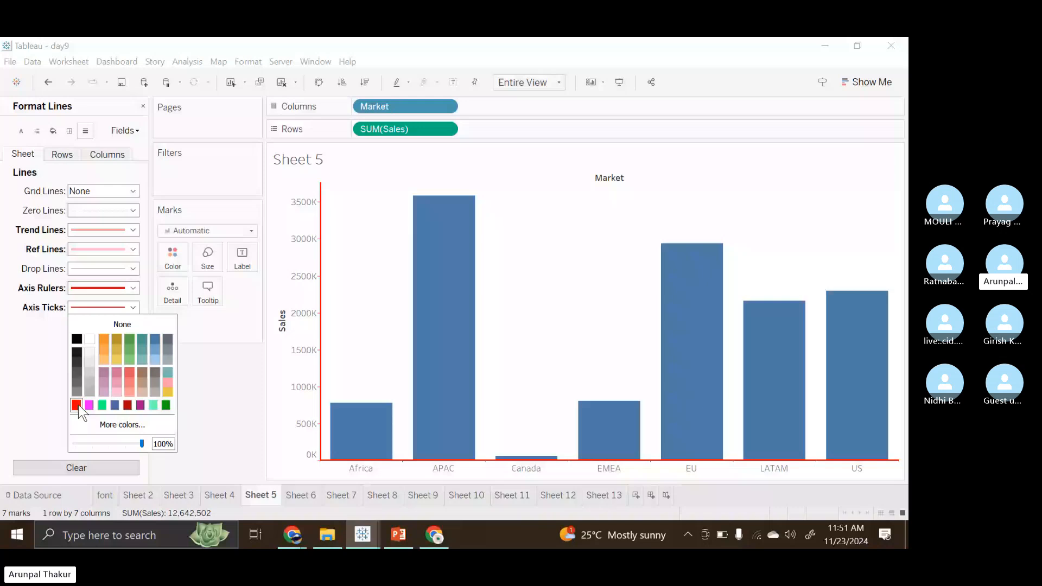
click(132, 269)
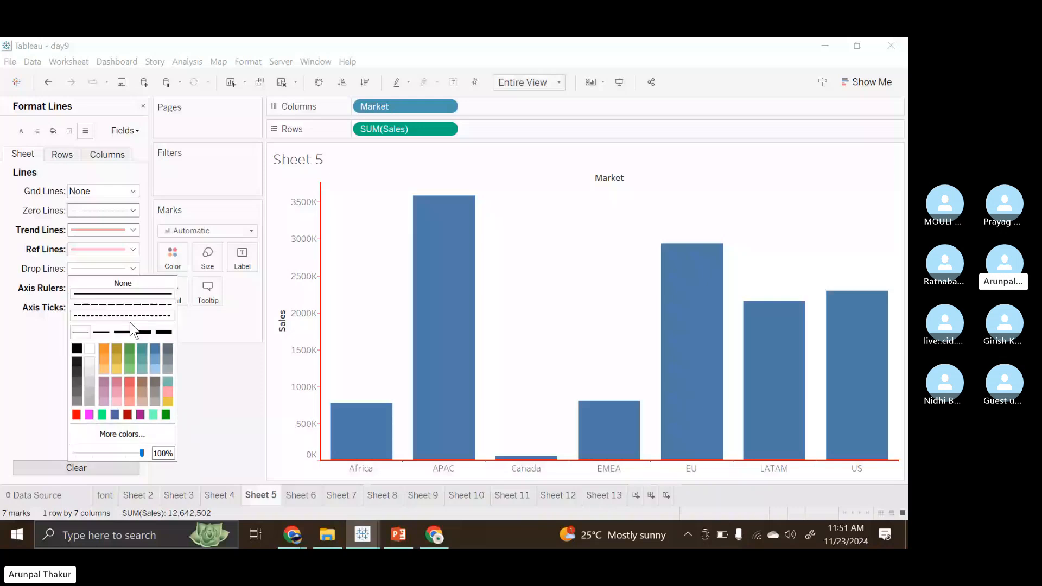
click(130, 324)
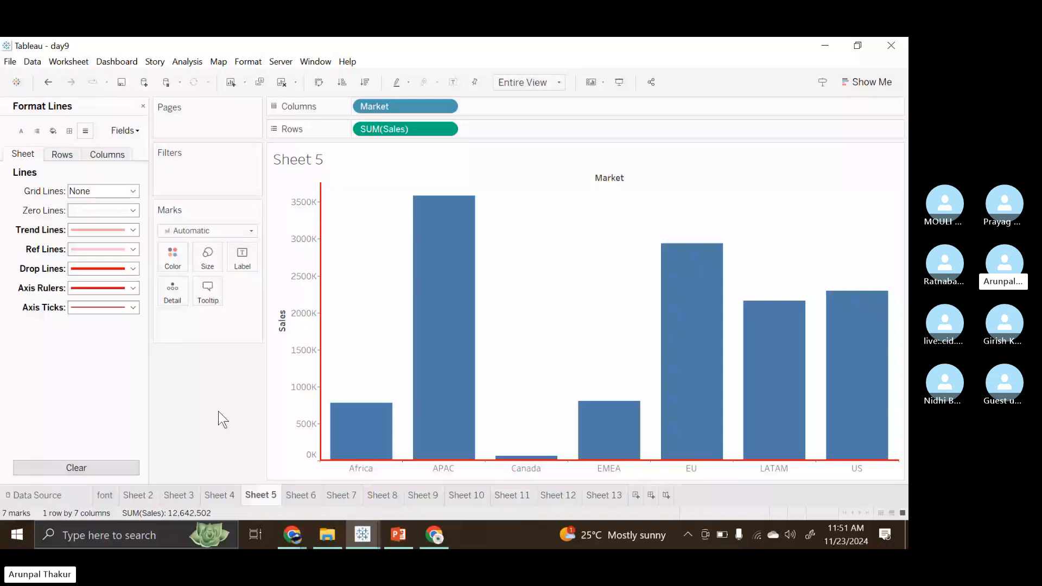
On Sheet 7, examine the drop lines of several scatter plot marks, including Chairs and Phones
click(351, 497)
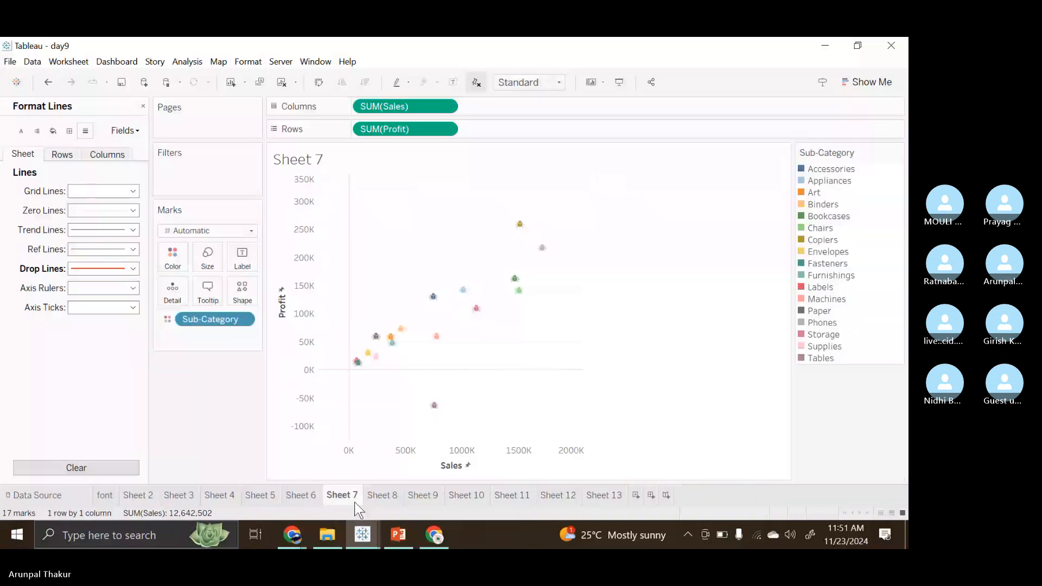
click(437, 336)
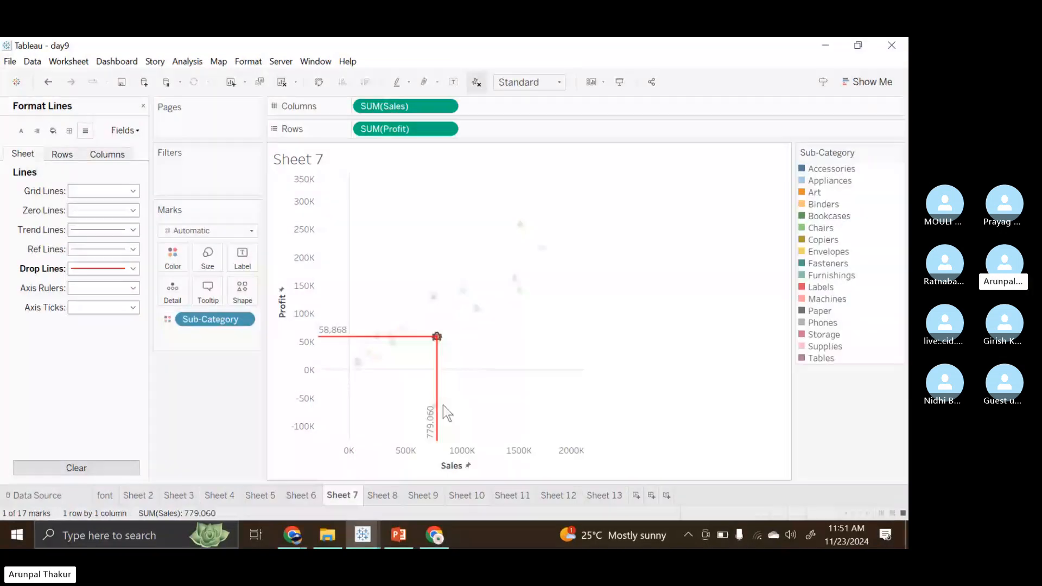
click(449, 438)
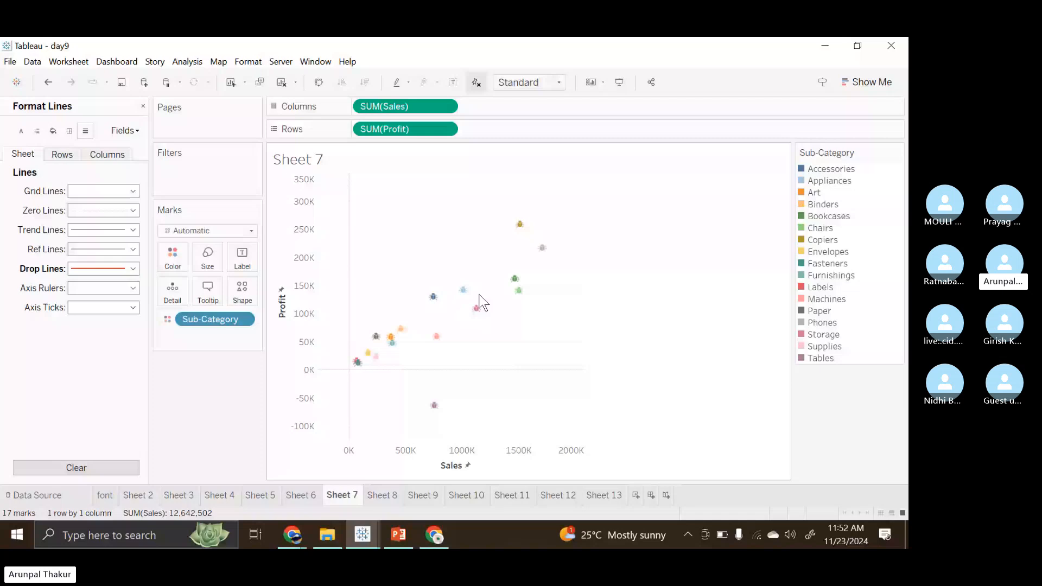
mouse_move(518, 303)
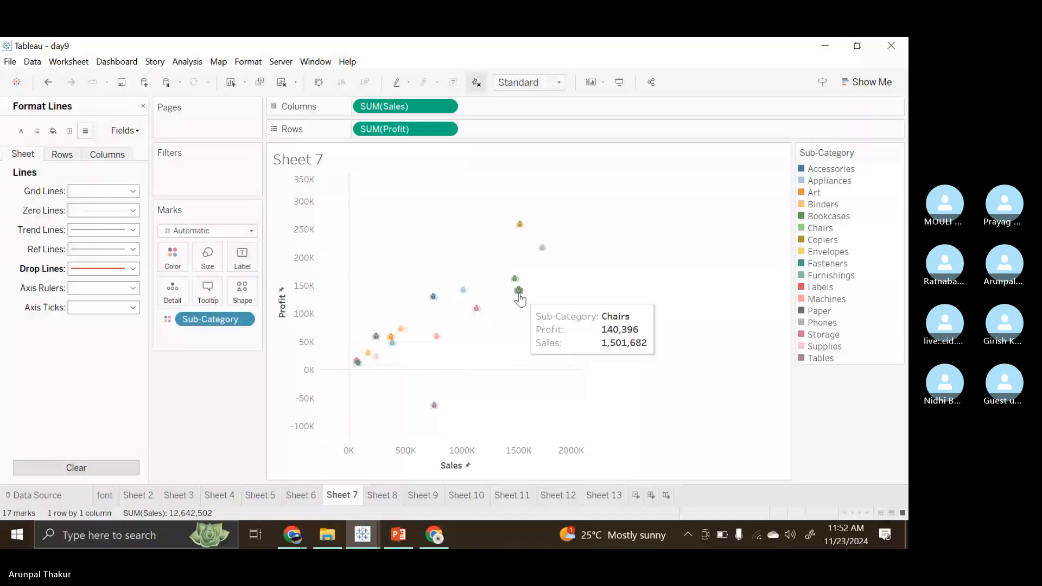
click(520, 296)
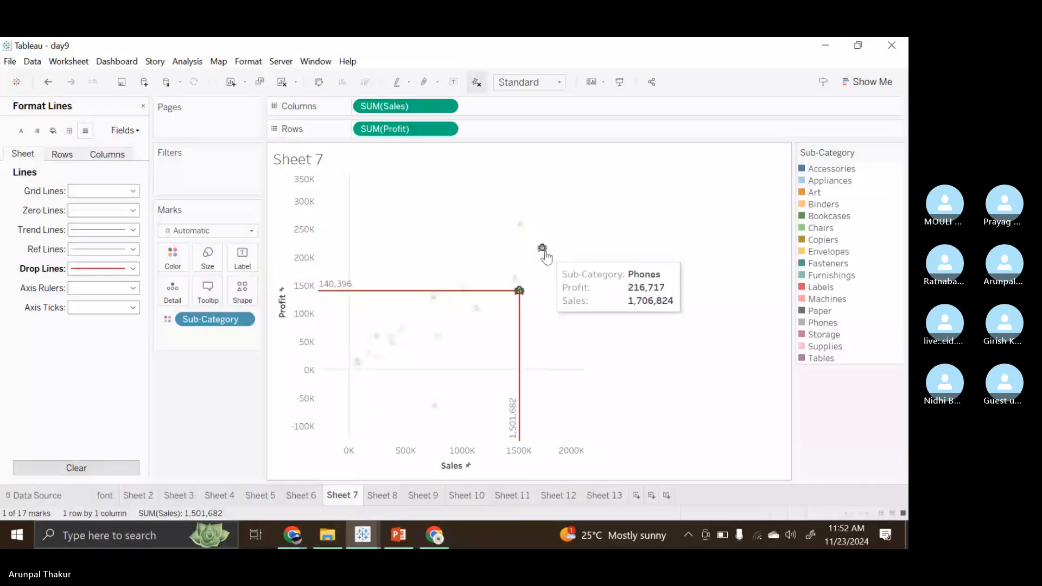
click(542, 248)
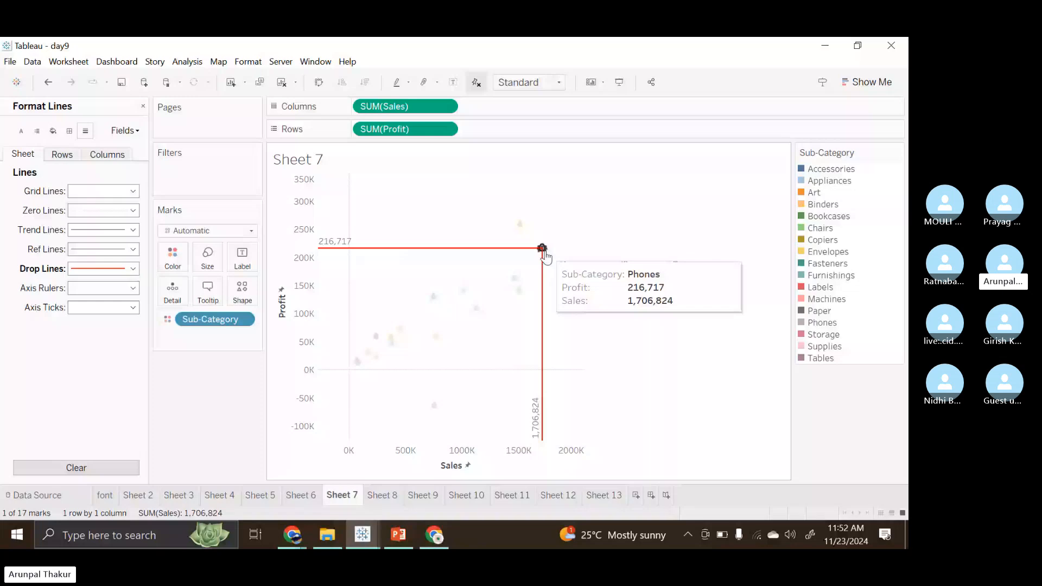
click(597, 382)
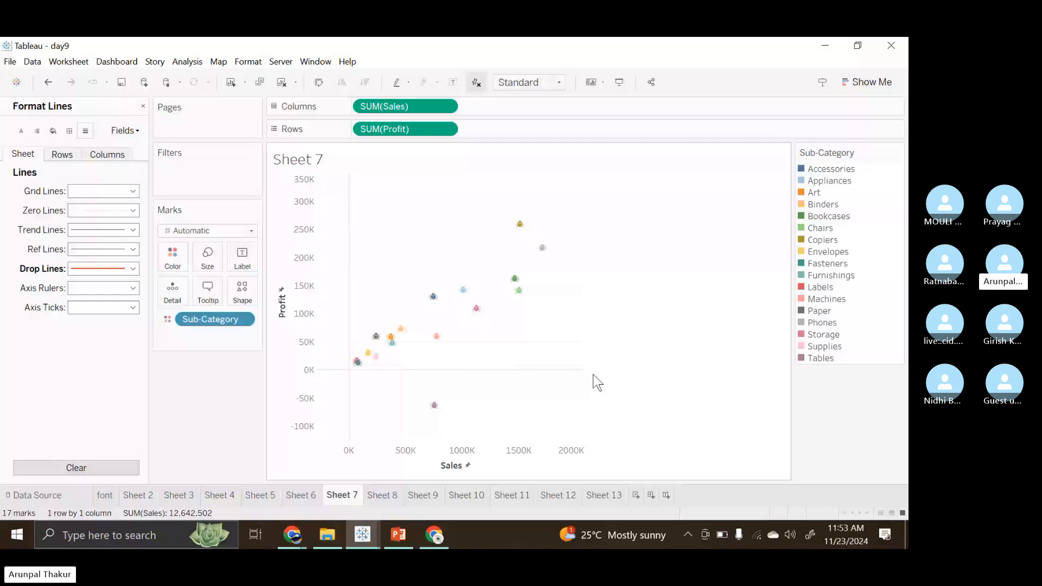
Review the drop line options from the Phones mark, and inspect the drop lines of the Copiers and Bookcases marks
right_click(542, 248)
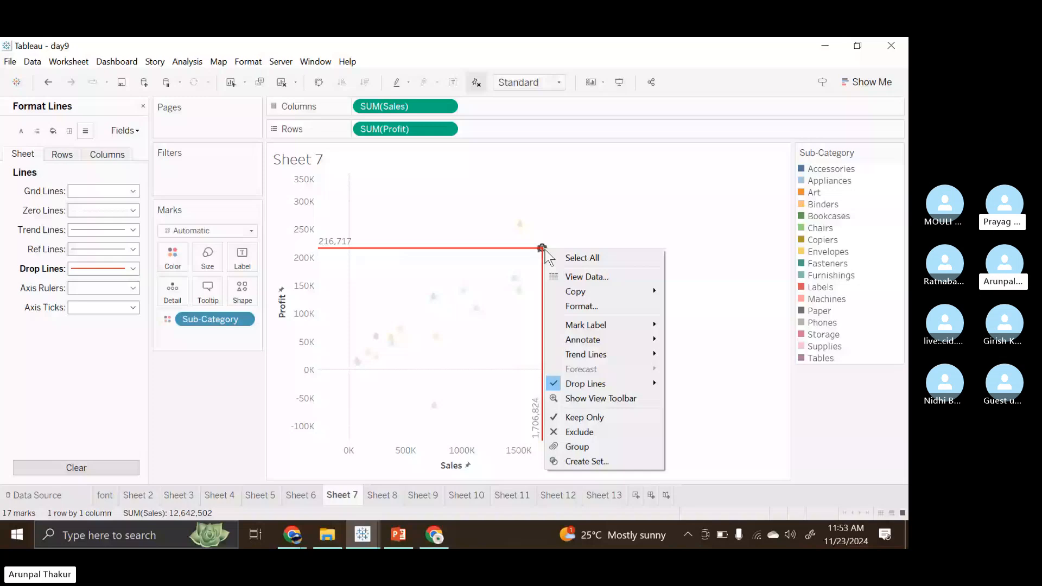
mouse_move(596, 383)
click(721, 395)
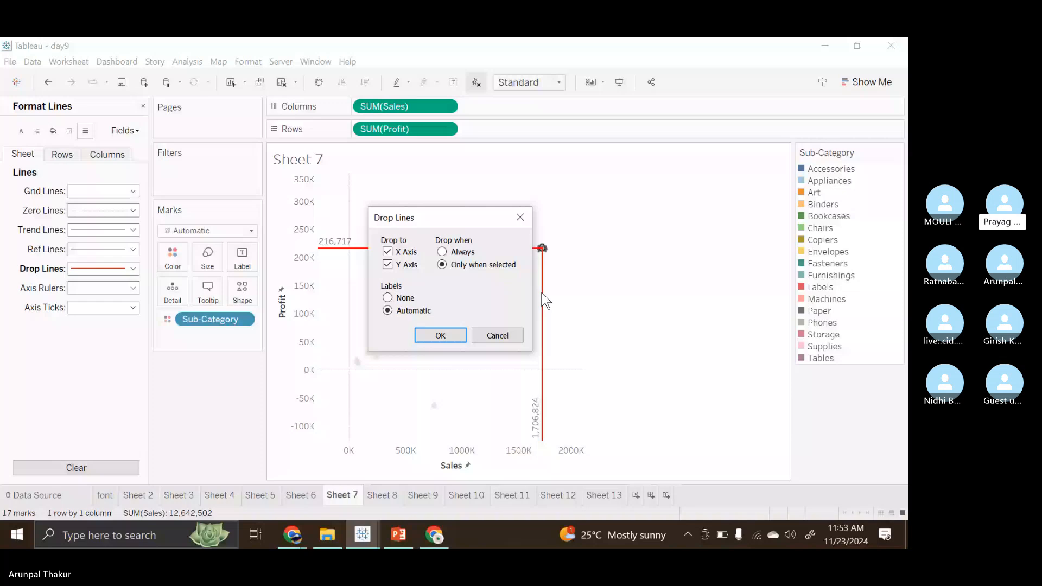
click(440, 334)
click(519, 227)
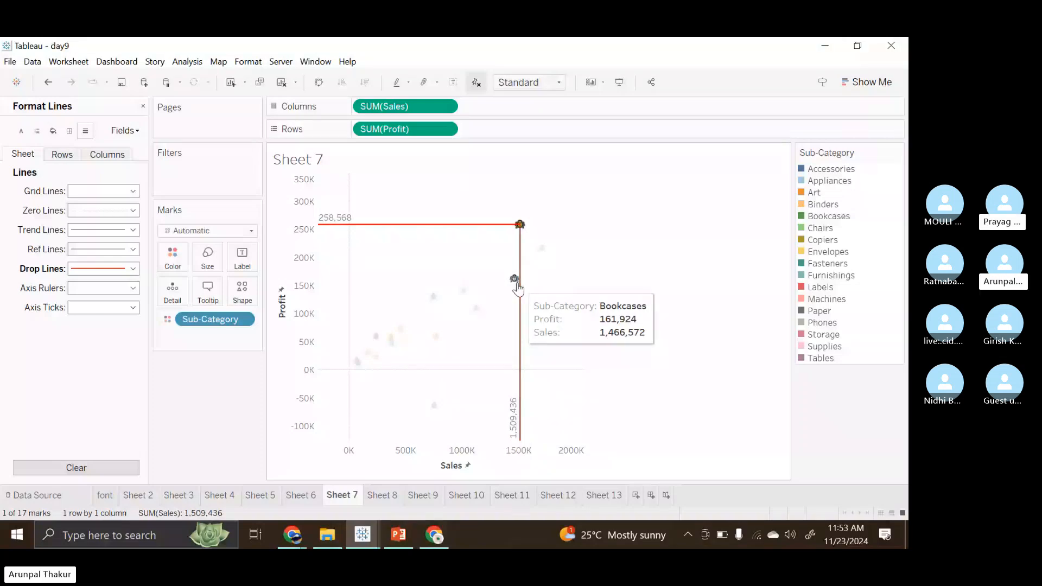
click(516, 282)
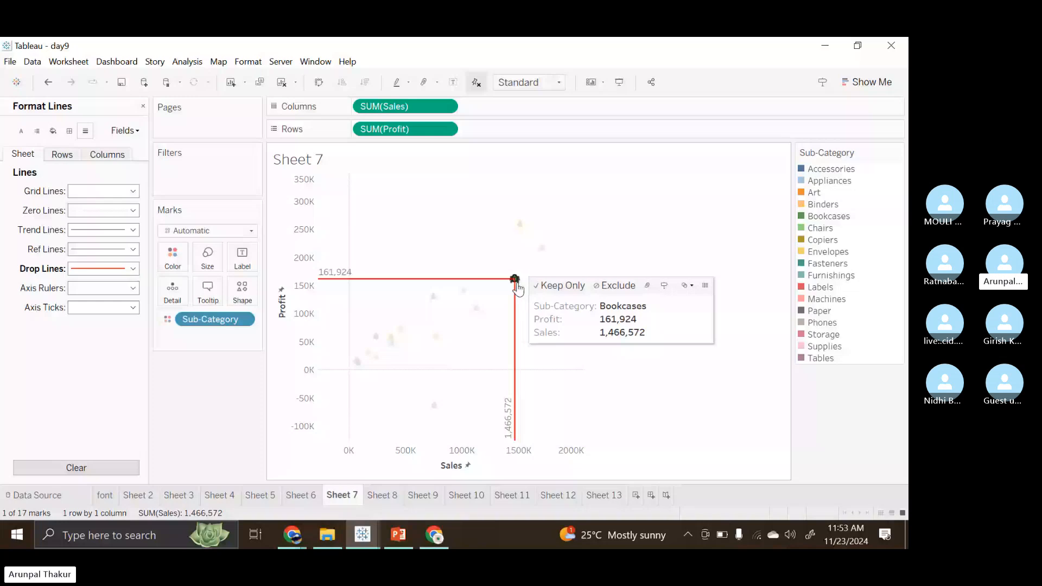
Select the Accessories mark and change the drop line color of Sheet 7 to magenta
click(433, 297)
click(132, 269)
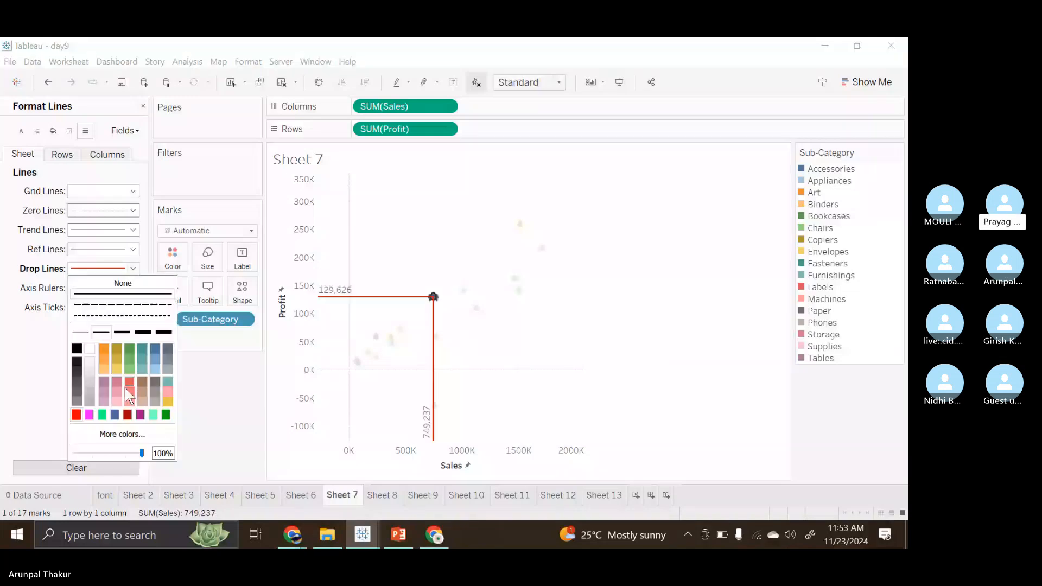
click(89, 415)
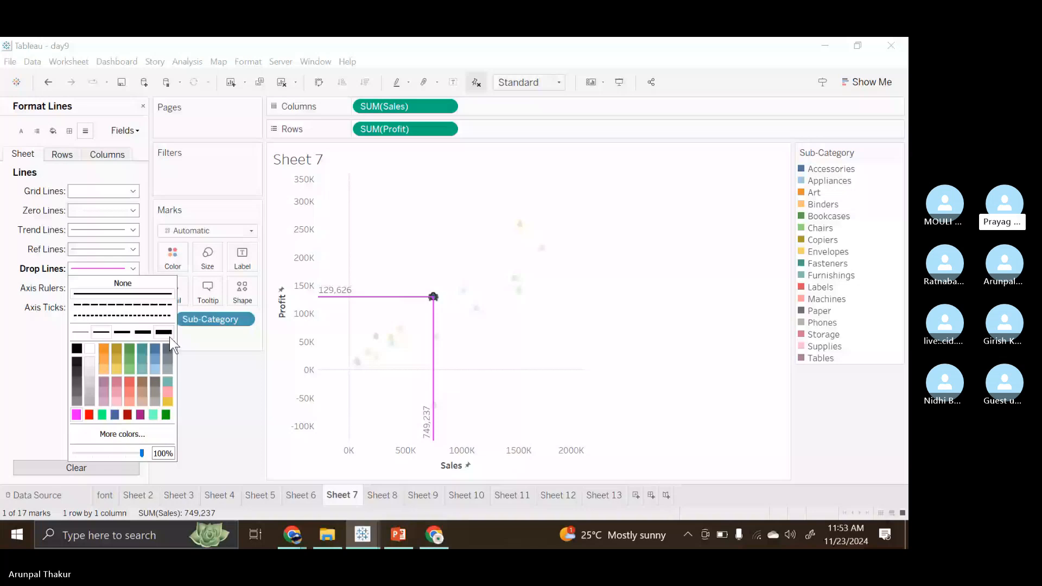
click(48, 408)
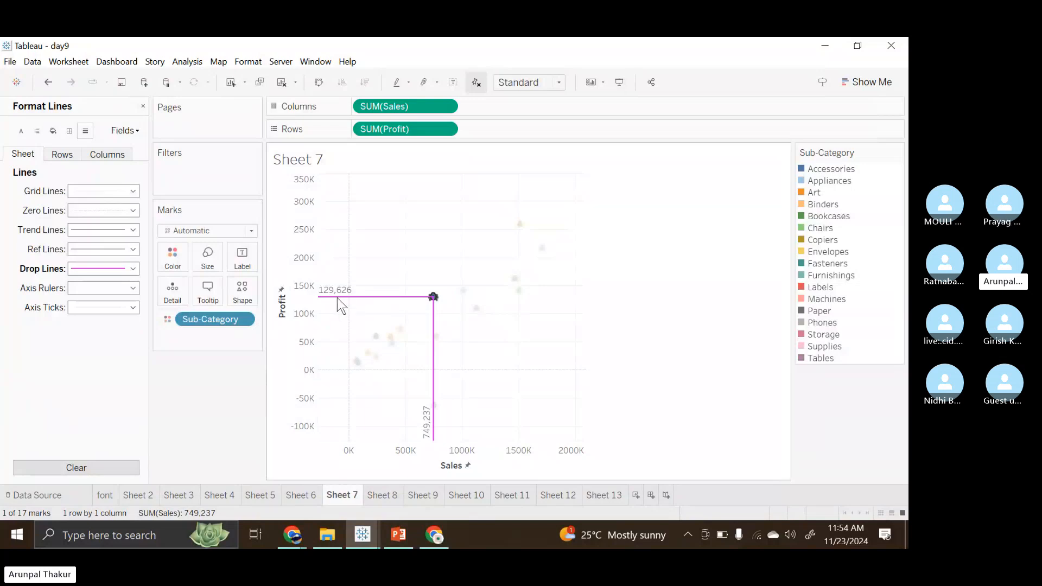
Try the drop line option Always for the scatter plot, and turn it off again
mouse_move(434, 302)
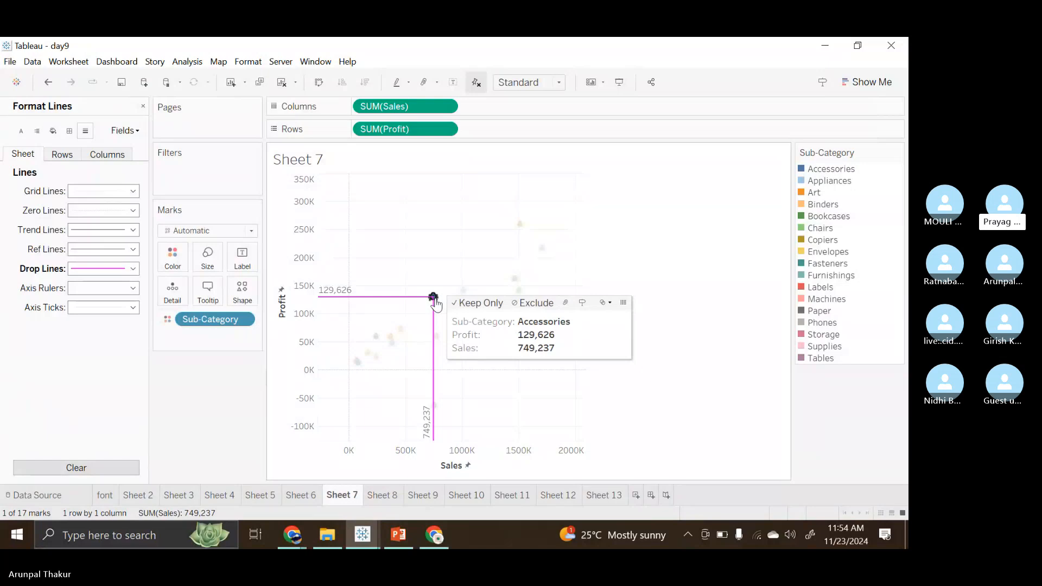
click(433, 298)
right_click(434, 299)
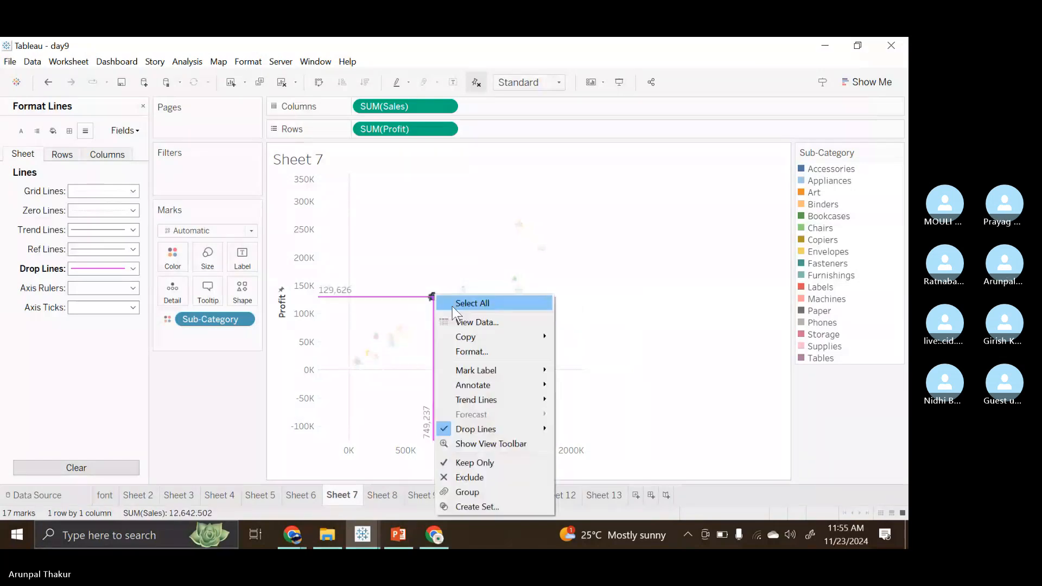
mouse_move(532, 432)
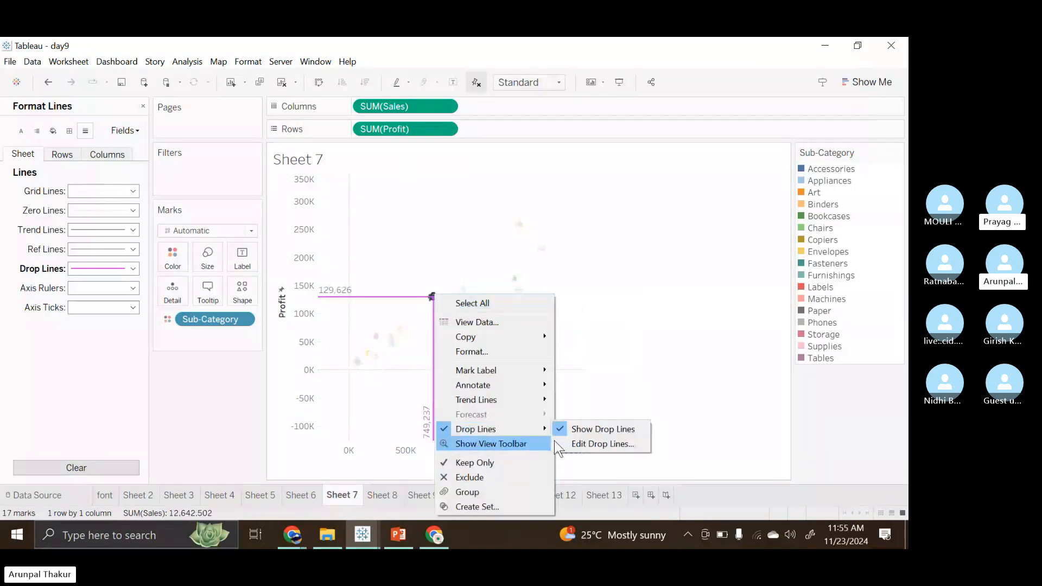
click(588, 445)
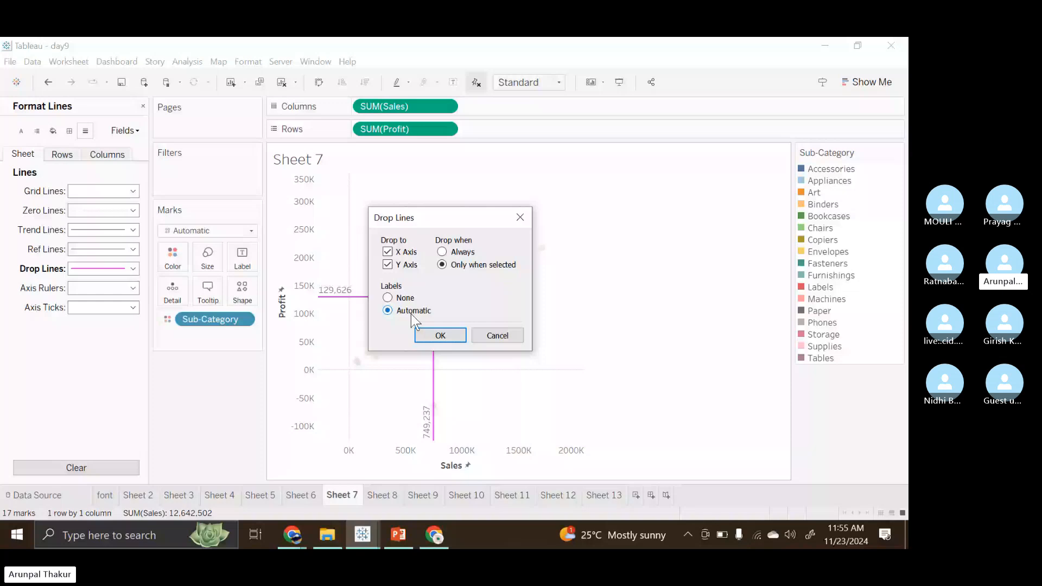
click(442, 251)
click(441, 336)
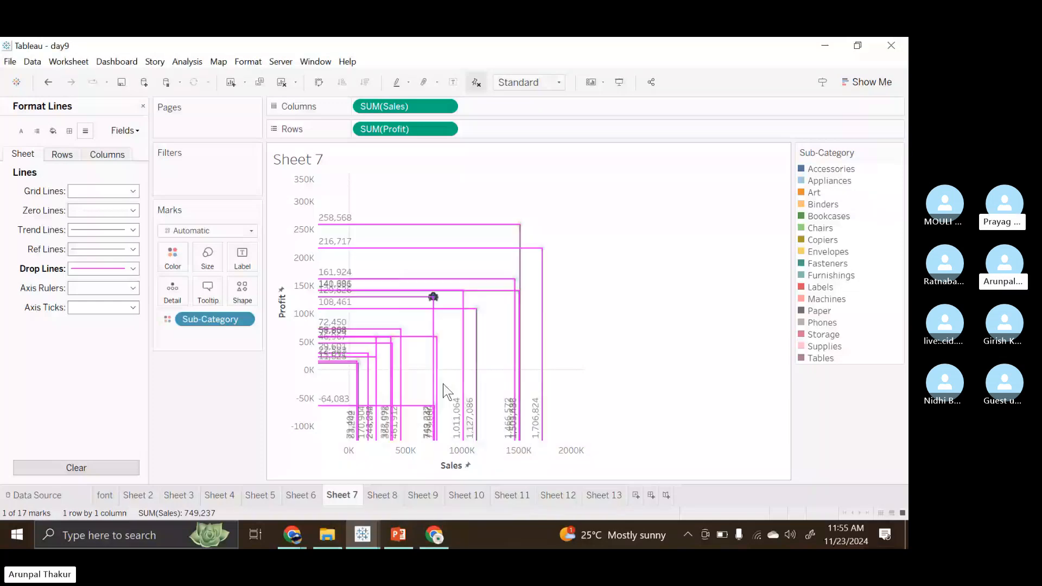
right_click(443, 385)
click(550, 237)
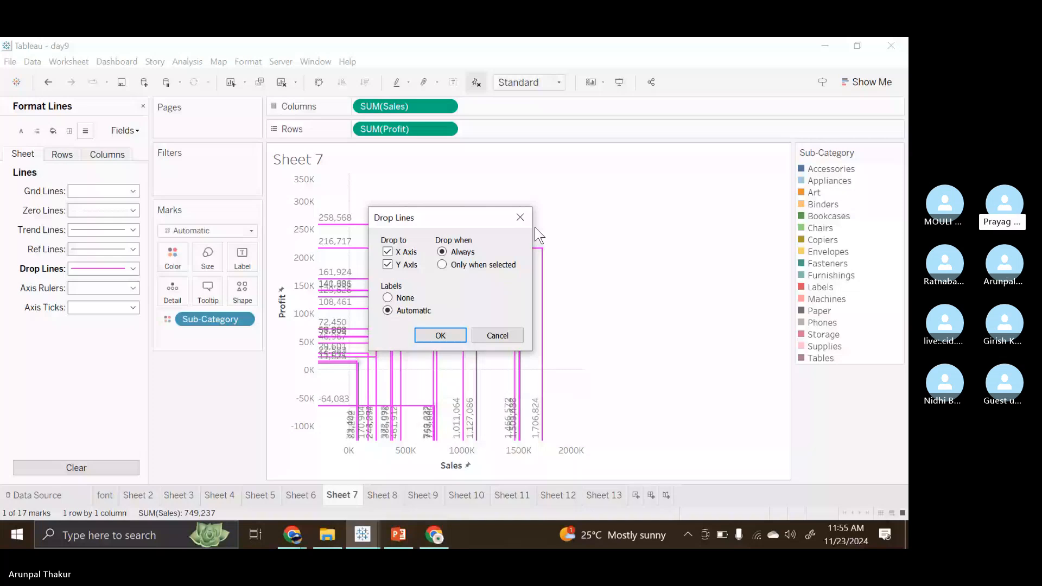
click(520, 217)
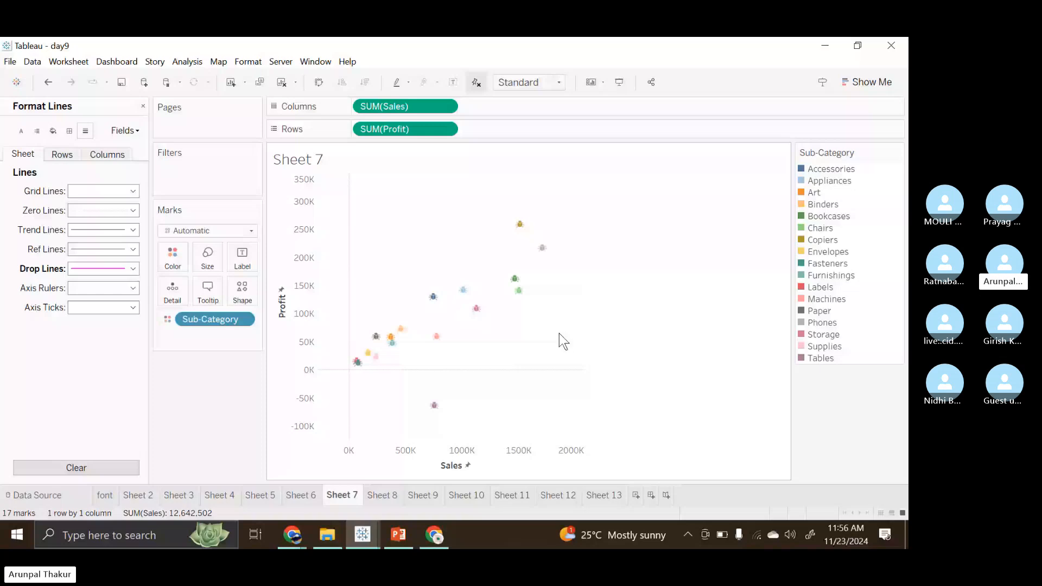
Review the formatting on the font sheet and Sheets 5, 7, 10, 13 and 3, returning to the font sheet
click(111, 495)
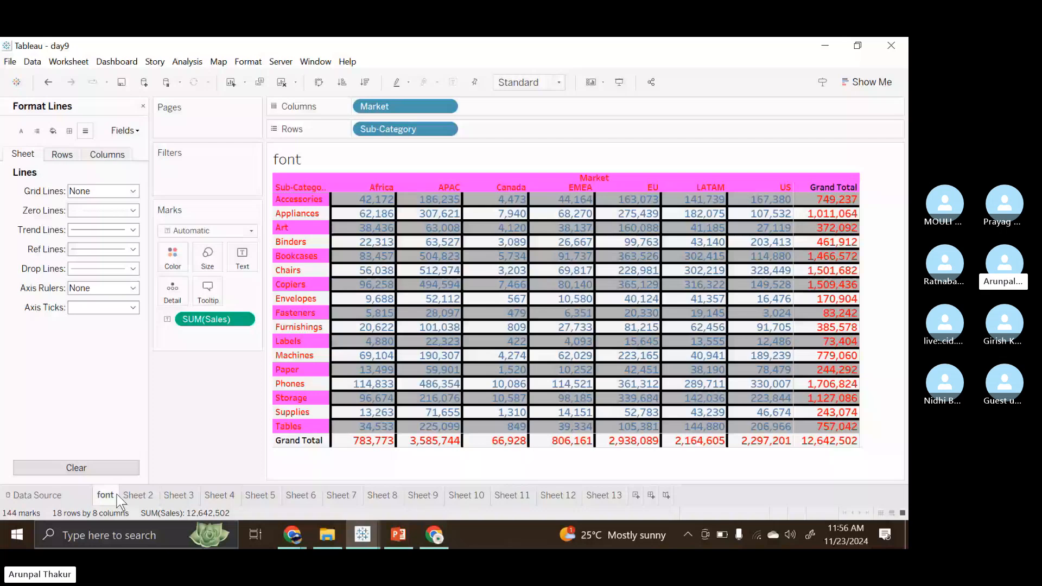
click(260, 495)
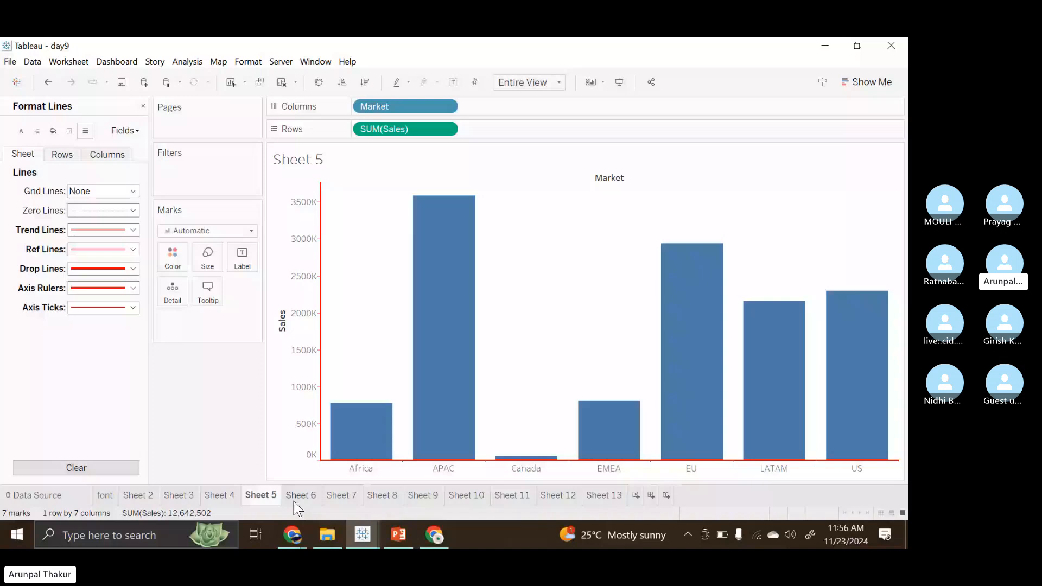
click(341, 495)
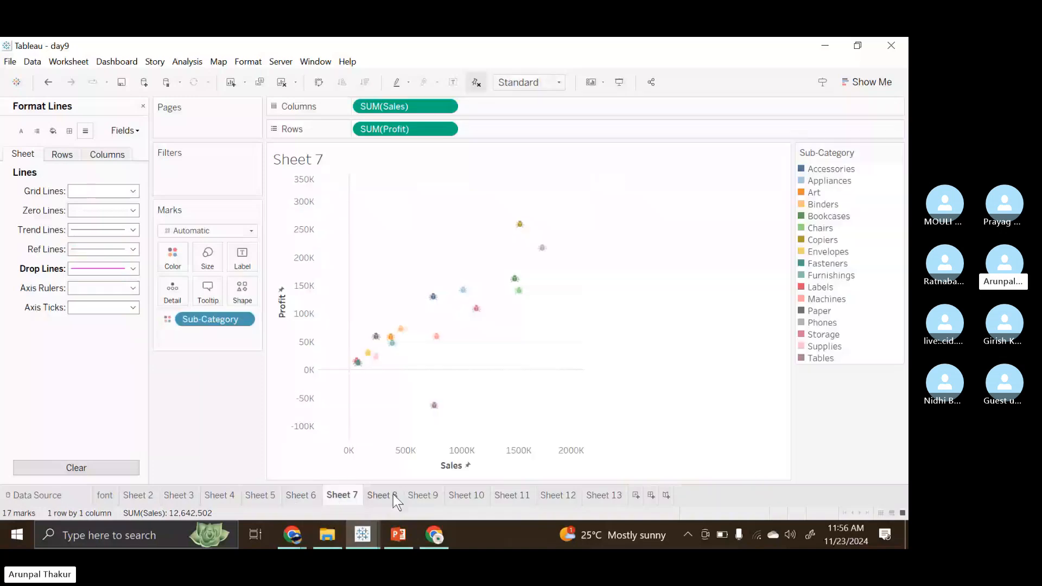
click(466, 495)
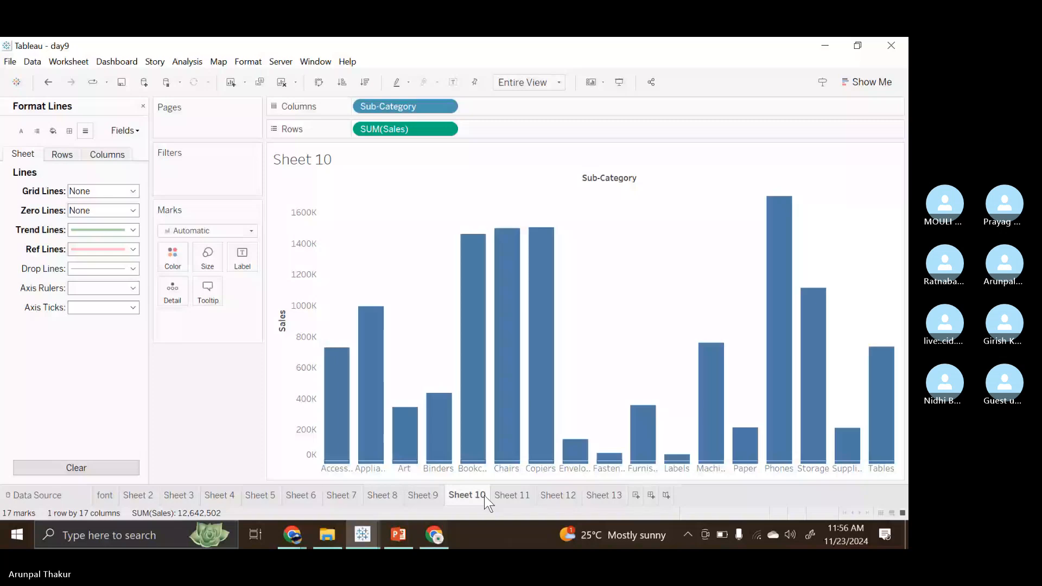
click(602, 495)
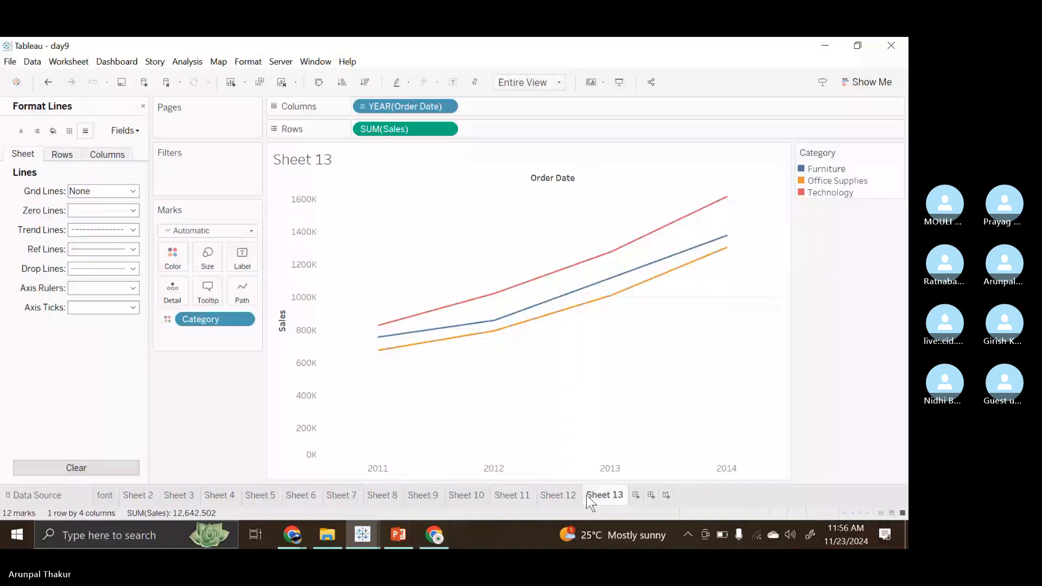
click(347, 500)
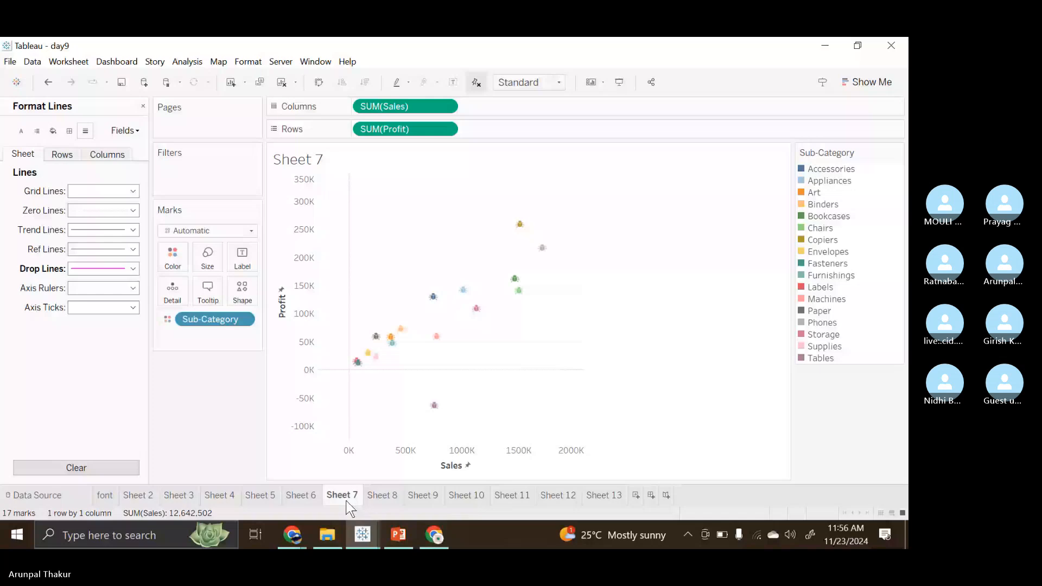
click(179, 495)
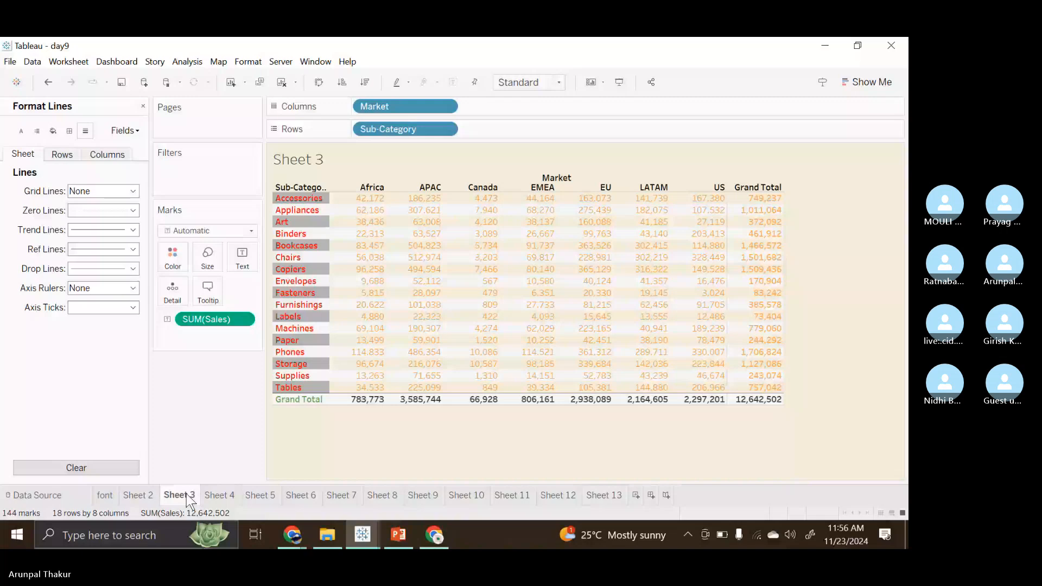
click(105, 495)
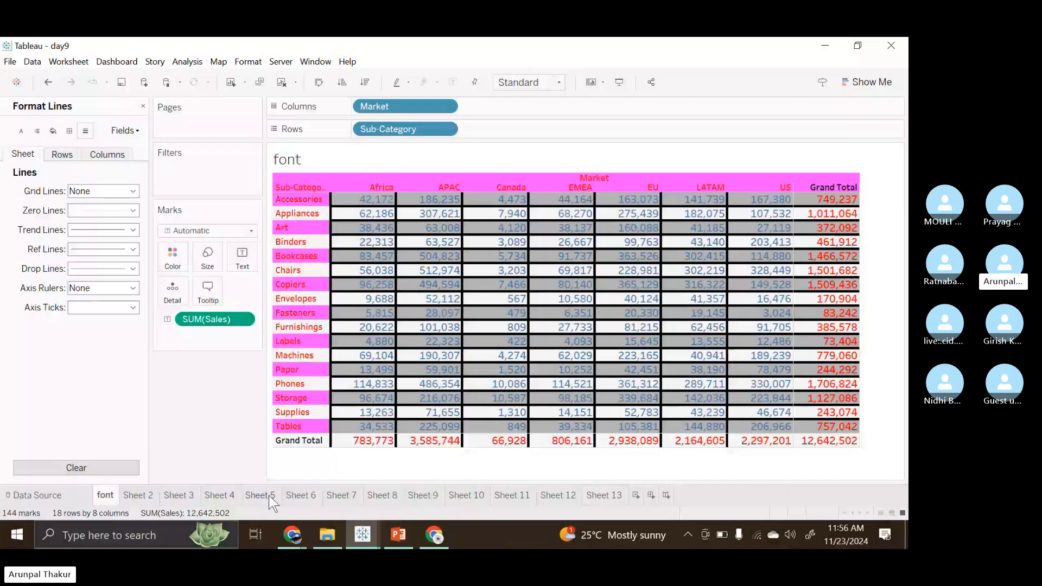
Set the default pane shading of the bar chart on Sheet 5 to bright green
click(269, 495)
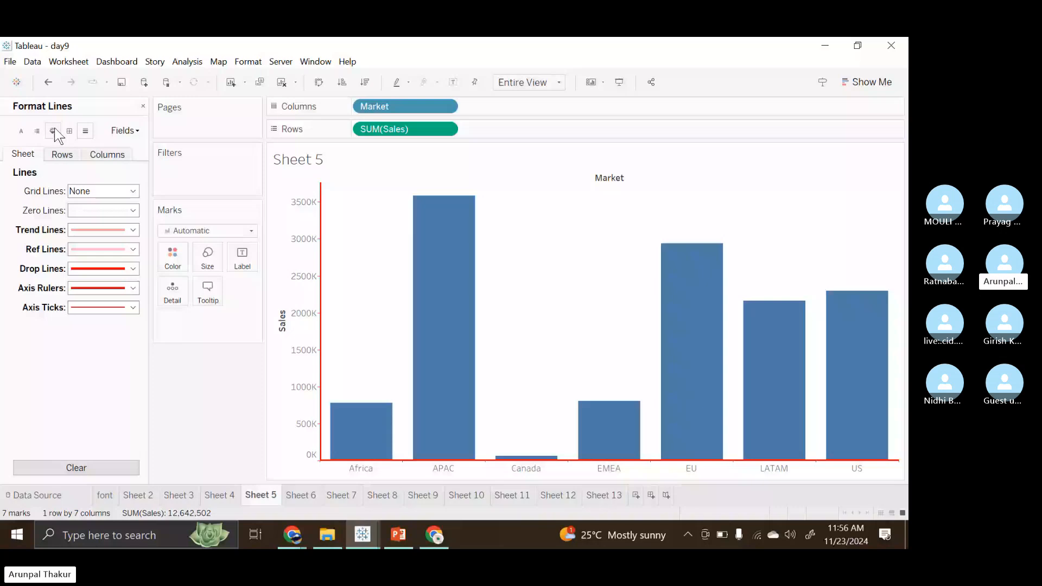
click(53, 131)
click(96, 210)
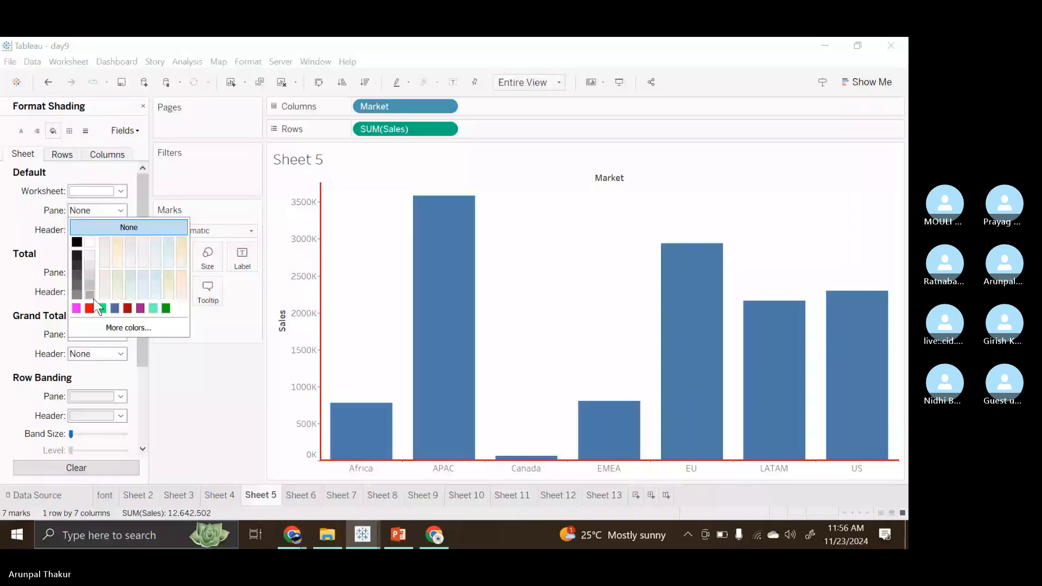
click(101, 307)
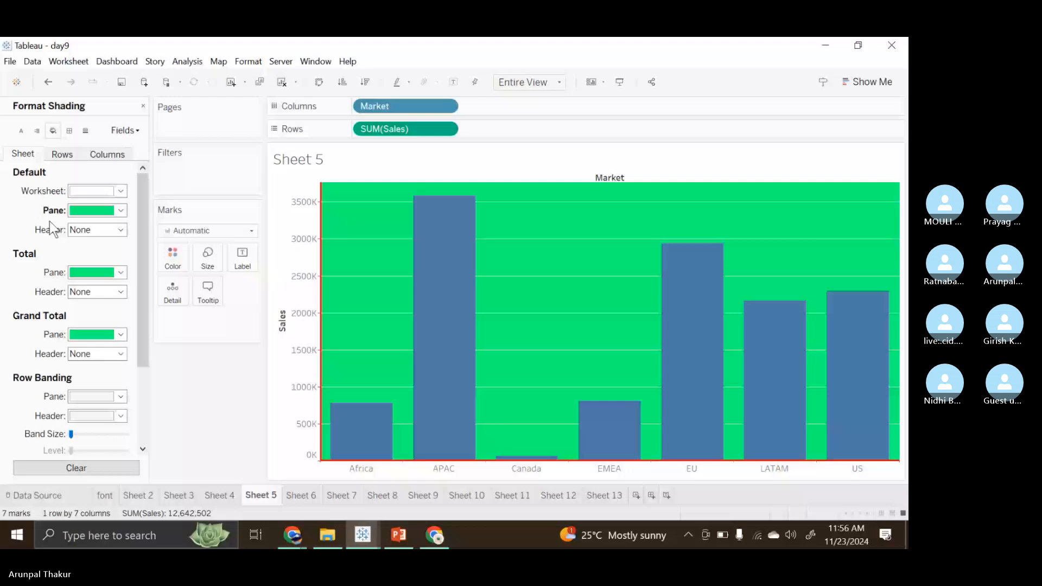
Shade the default header of Sheet 5 magenta and the worksheet background dark red
click(96, 229)
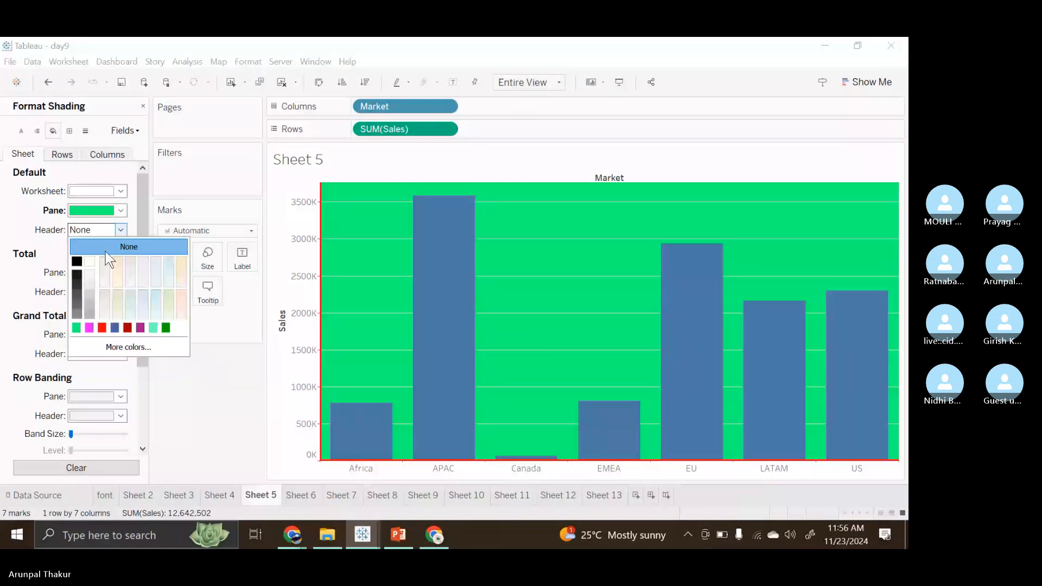
click(76, 327)
click(89, 327)
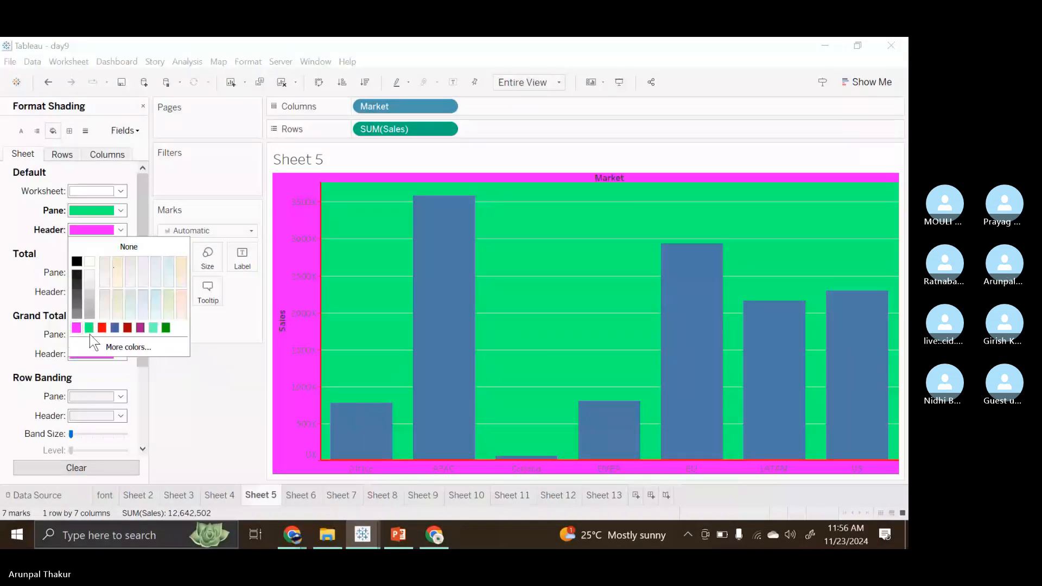
click(17, 287)
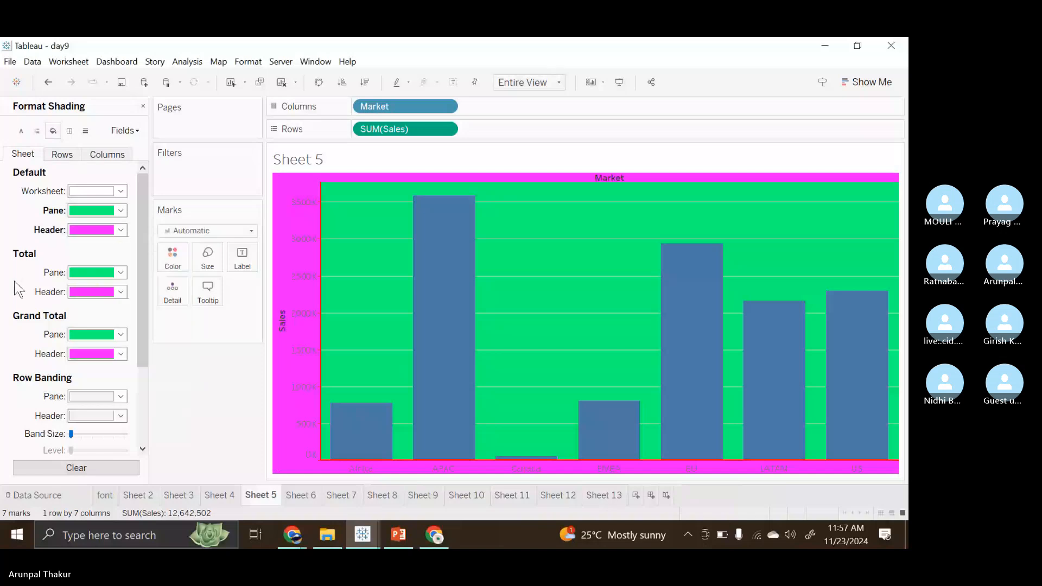
click(124, 193)
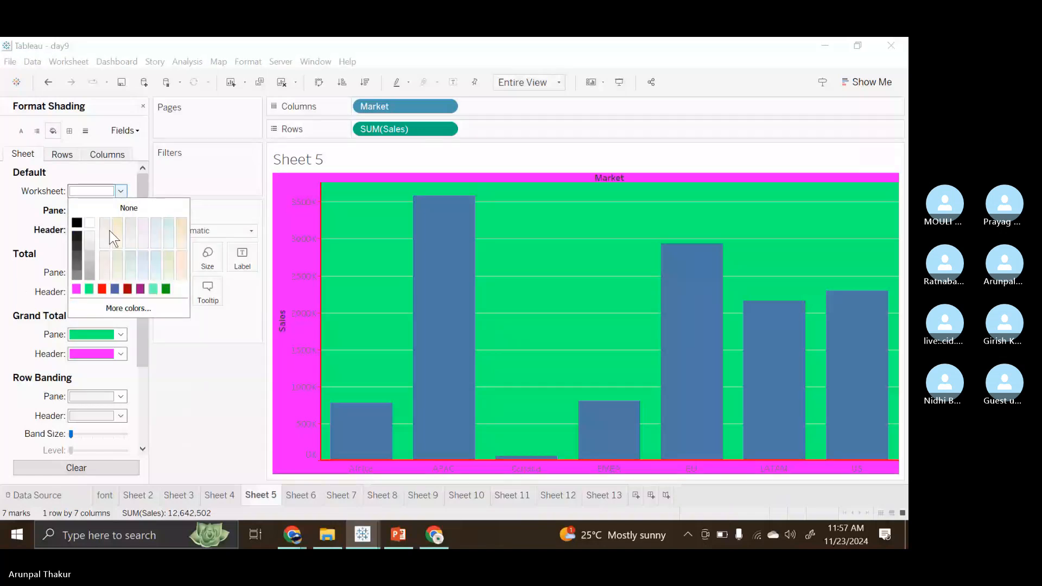
click(127, 289)
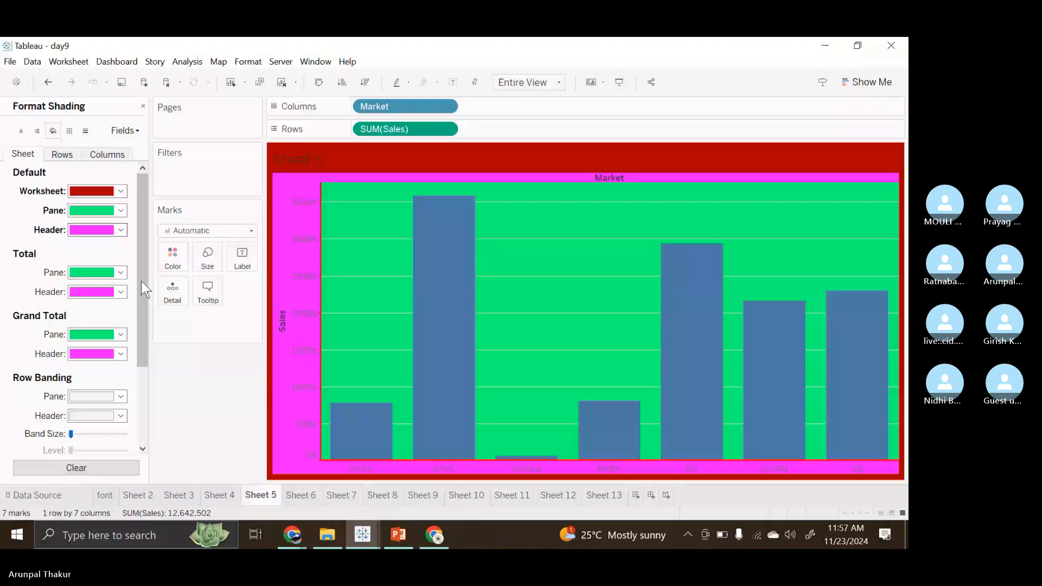
Set the row banding pane color of Sheet 5 to purple, with the band size at its minimum
click(121, 334)
click(142, 363)
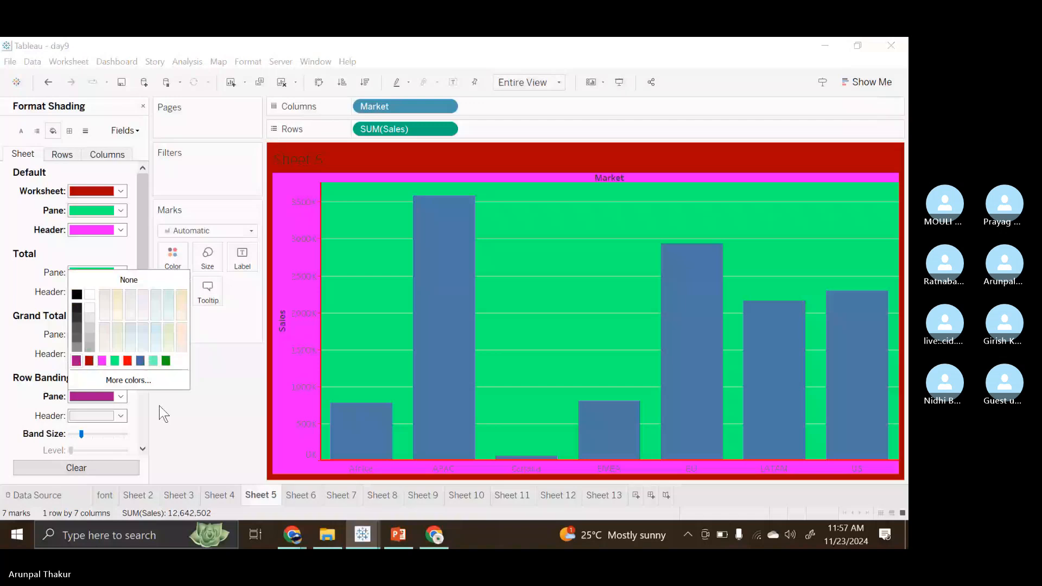
scroll(107, 426, down, 3)
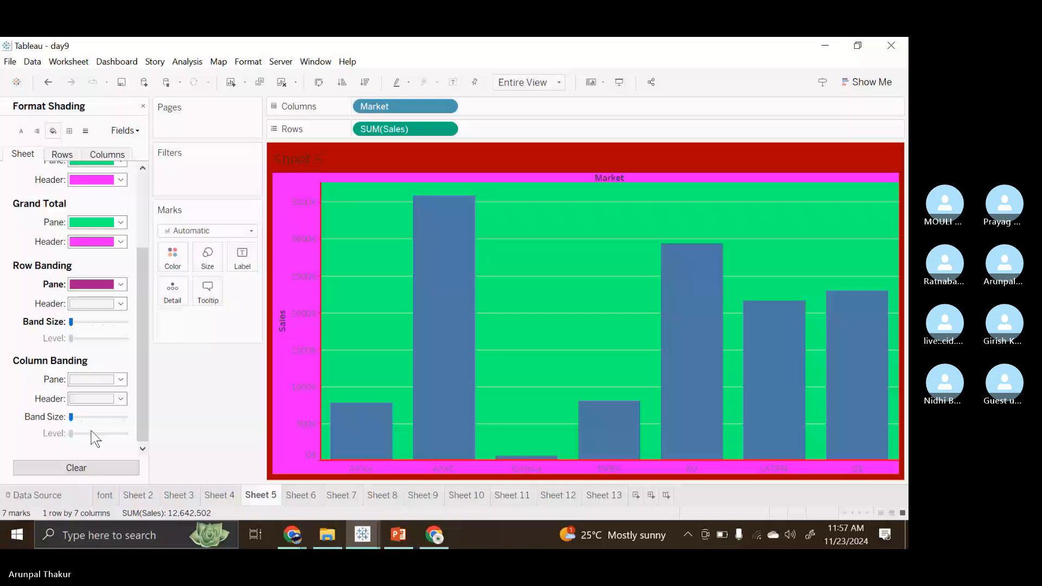
Try column banding on Sheet 5 with a larger band size and a mint green header, and undo it
drag(71, 416, 81, 417)
click(121, 399)
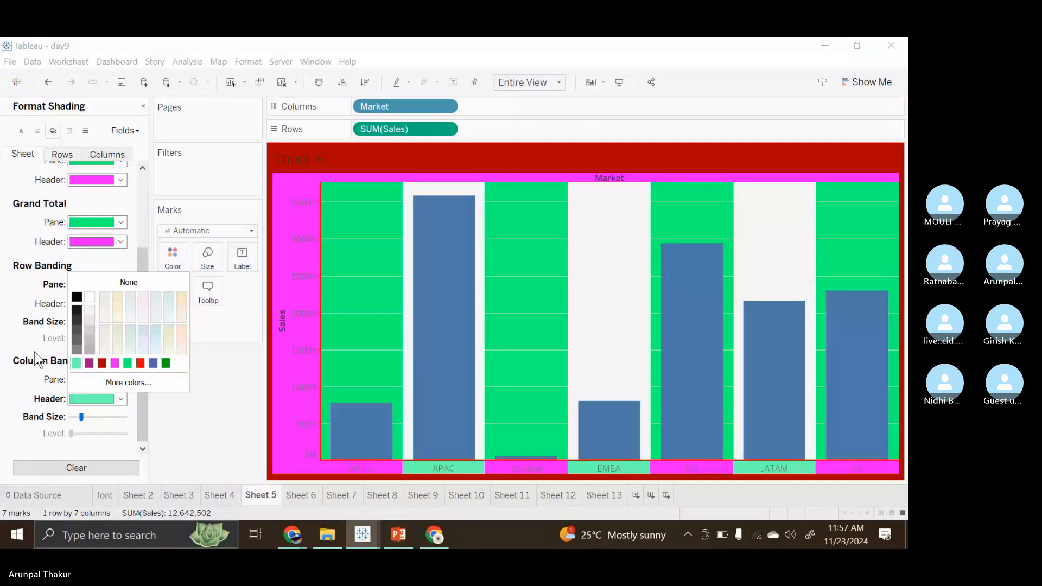
key(ctrl+z)
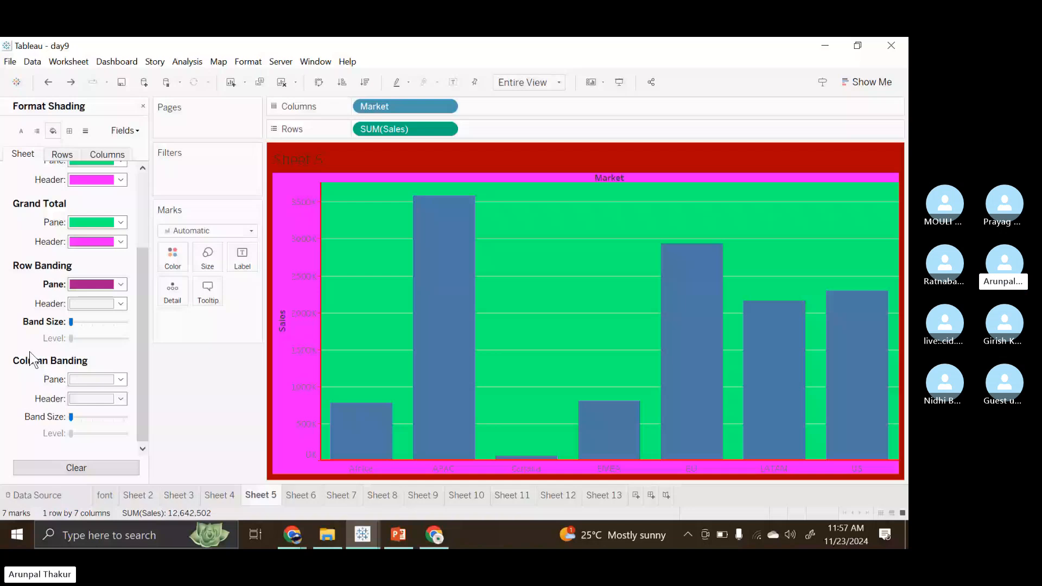
View the alignment options of Sheet 5, close the formatting settings and switch to the Skype call in the browser
click(37, 131)
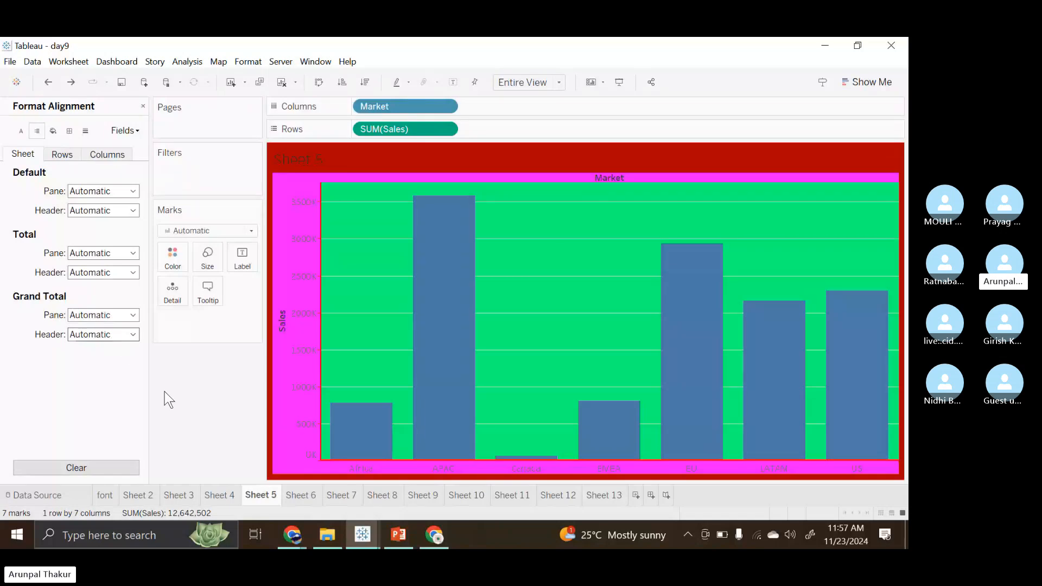
click(143, 107)
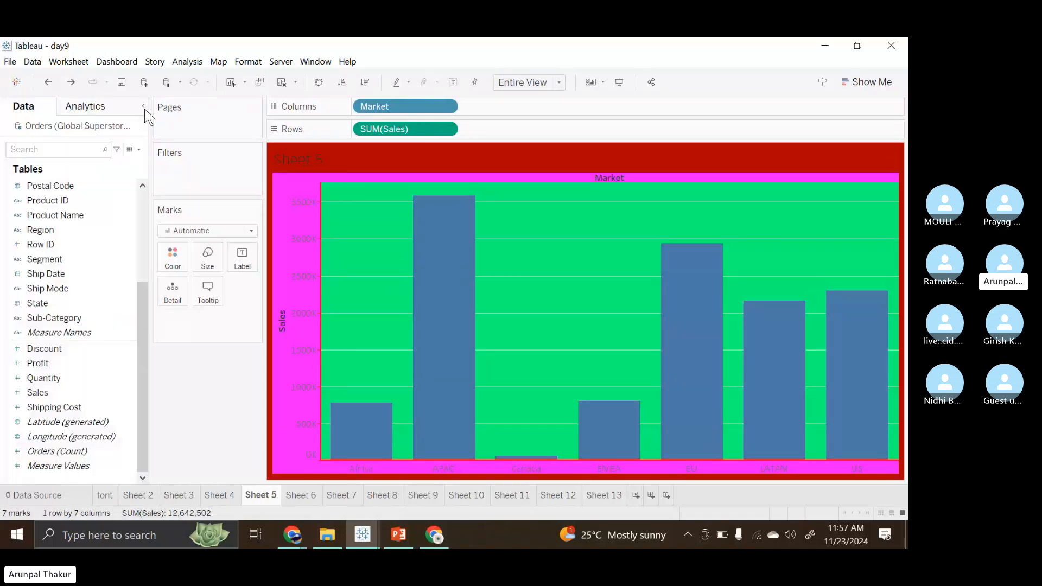
click(293, 535)
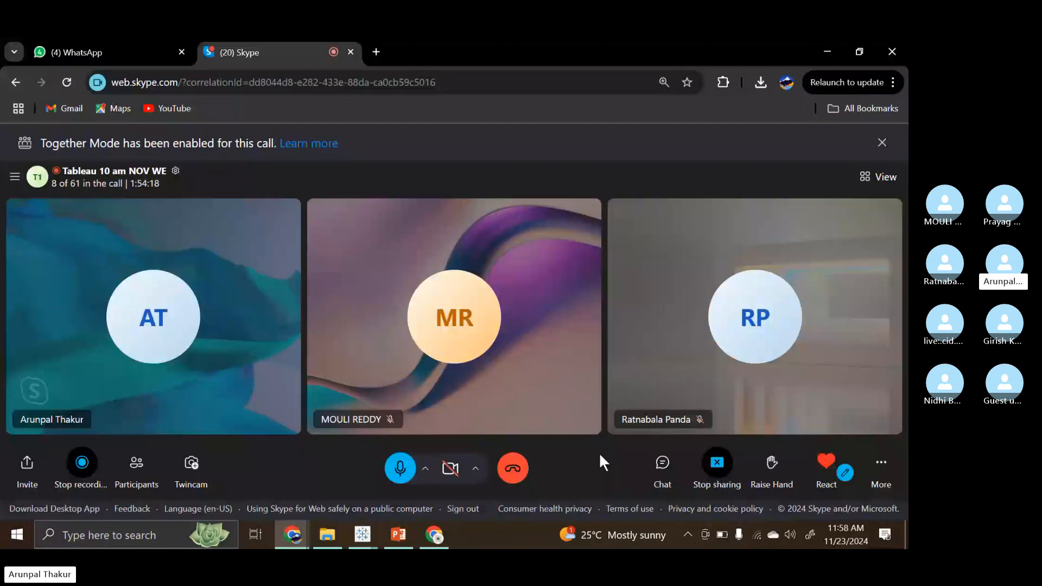